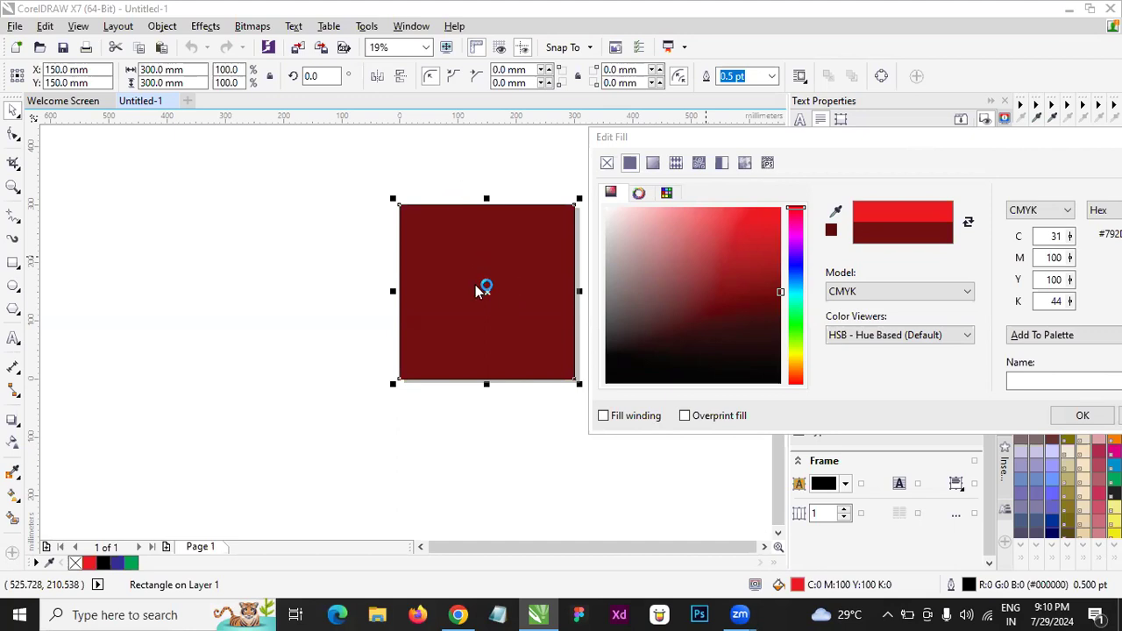
# - Pick a dark red for the square's uniform fill and compare it in the RGB and CMYK colour models
pyautogui.click(866, 293)
pyautogui.click(864, 335)
pyautogui.moveTo(769, 307); pyautogui.dragTo(776, 293)
pyautogui.click(898, 292)
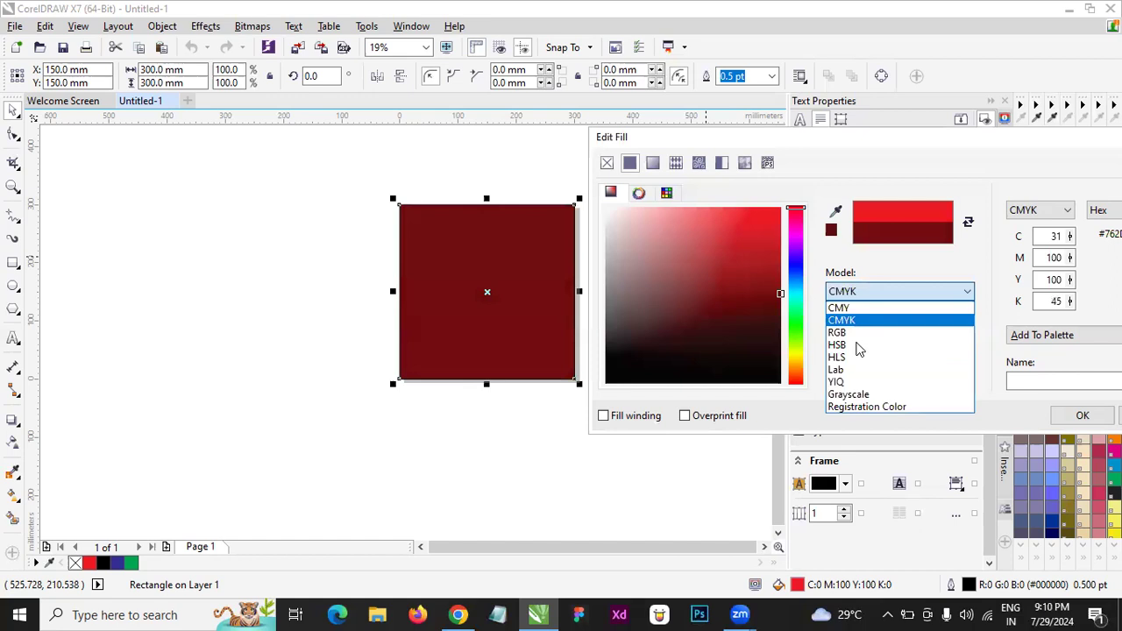
pyautogui.click(847, 330)
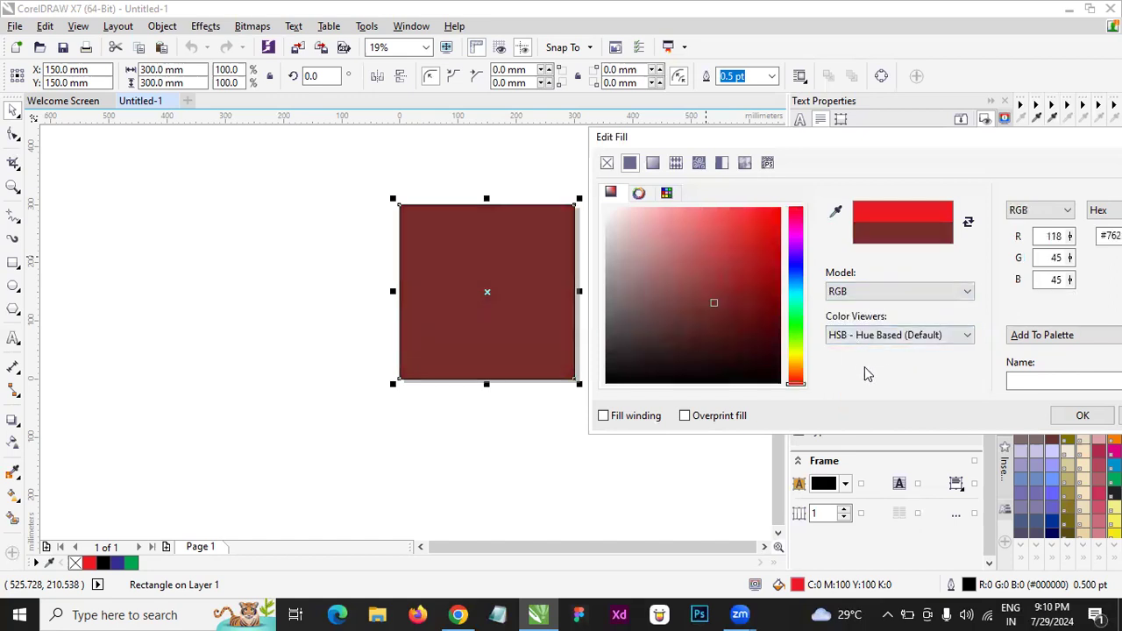
pyautogui.click(837, 296)
pyautogui.click(847, 321)
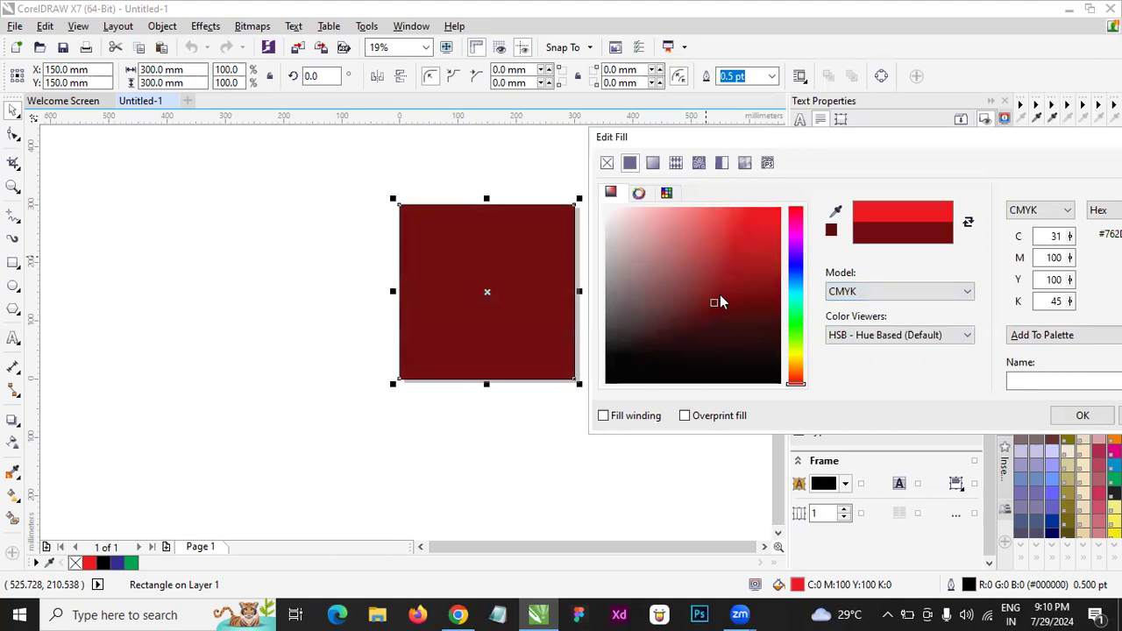
# - Switch the square's fill to the RGB model, choose dark red R112 G0 B0 and apply it
pyautogui.click(833, 292)
pyautogui.click(857, 334)
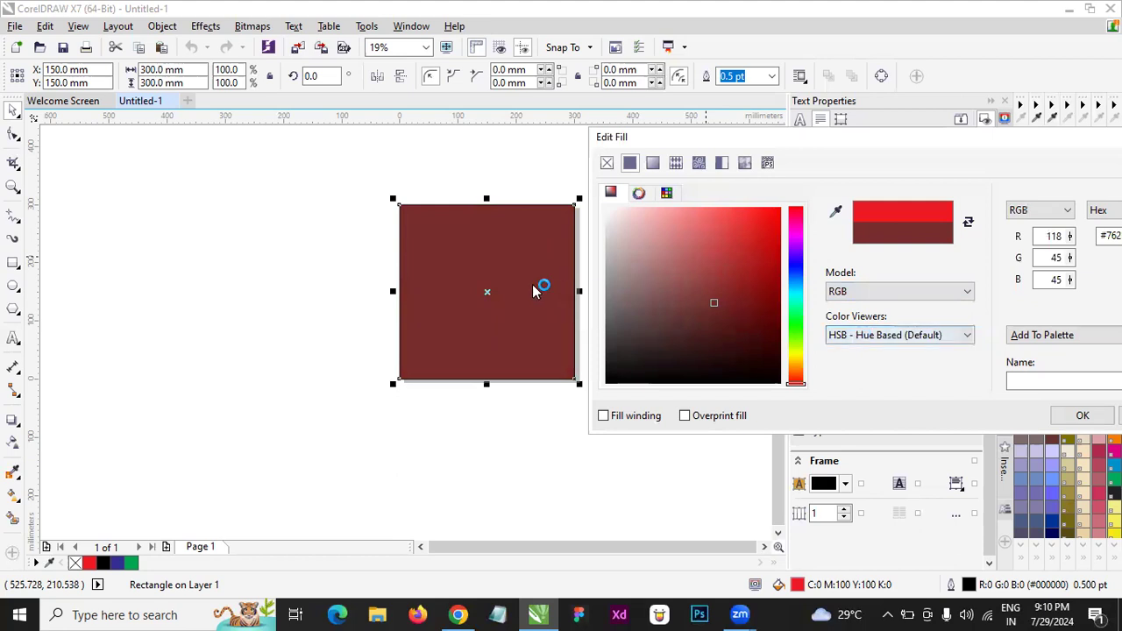
pyautogui.moveTo(773, 317); pyautogui.dragTo(782, 306)
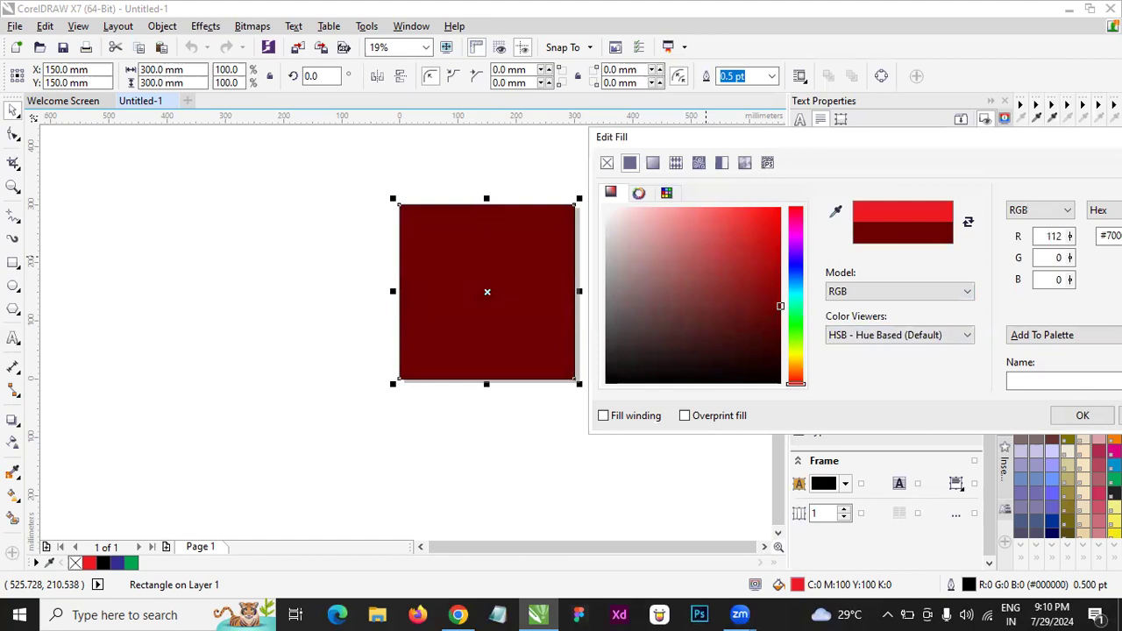
pyautogui.click(1083, 415)
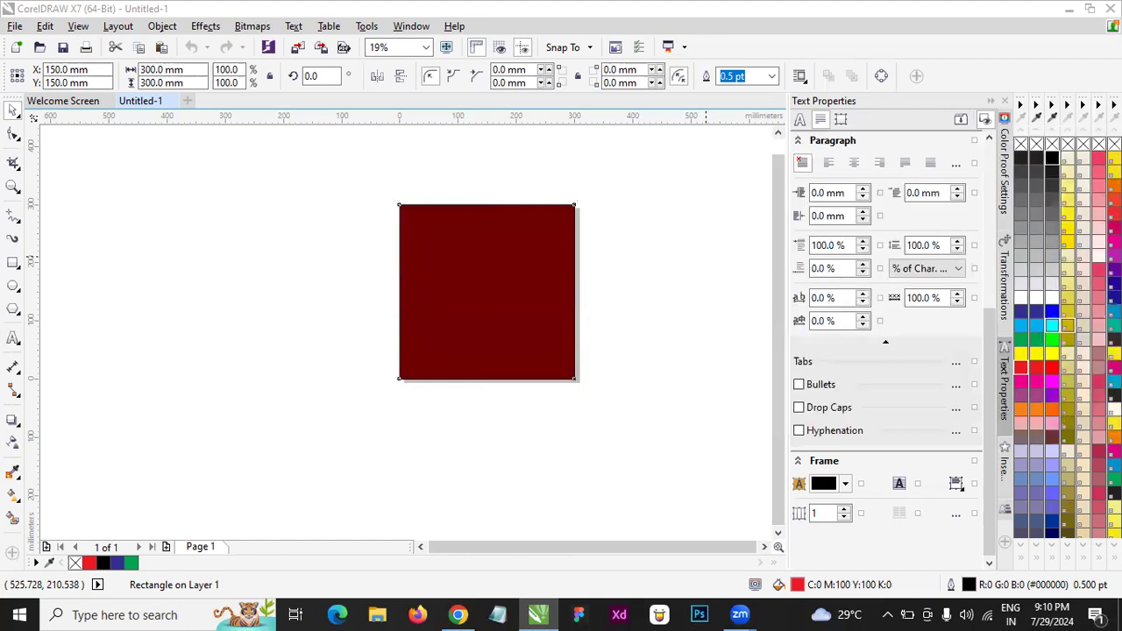
# - Remove the square's outline and check the result in full-screen preview
pyautogui.scroll(2, 537, 255)
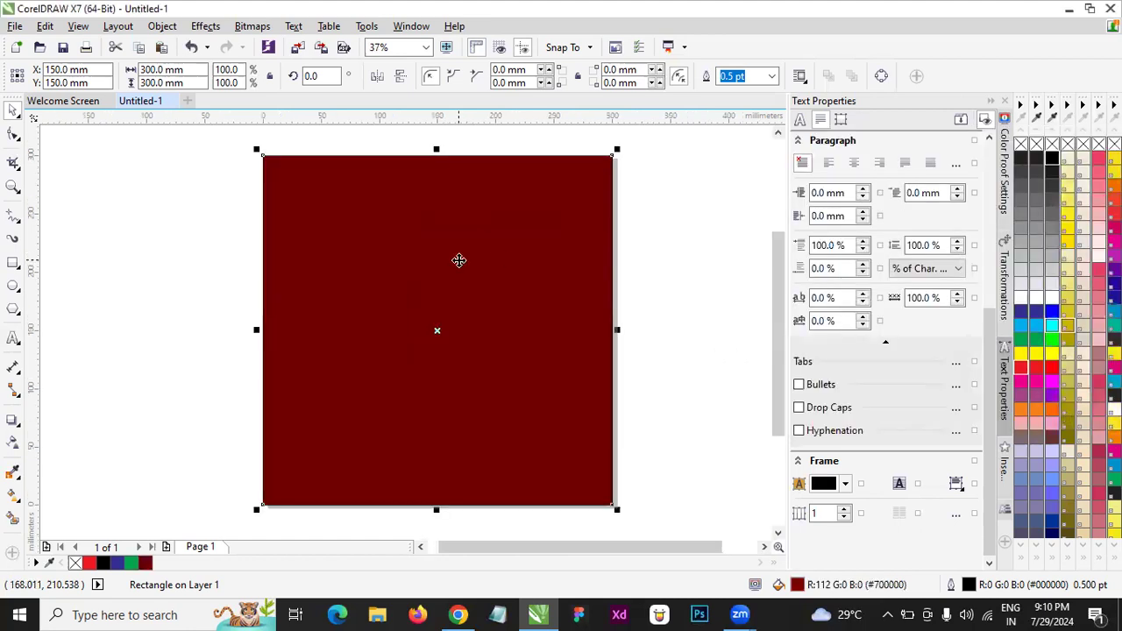
pyautogui.rightClick(75, 563)
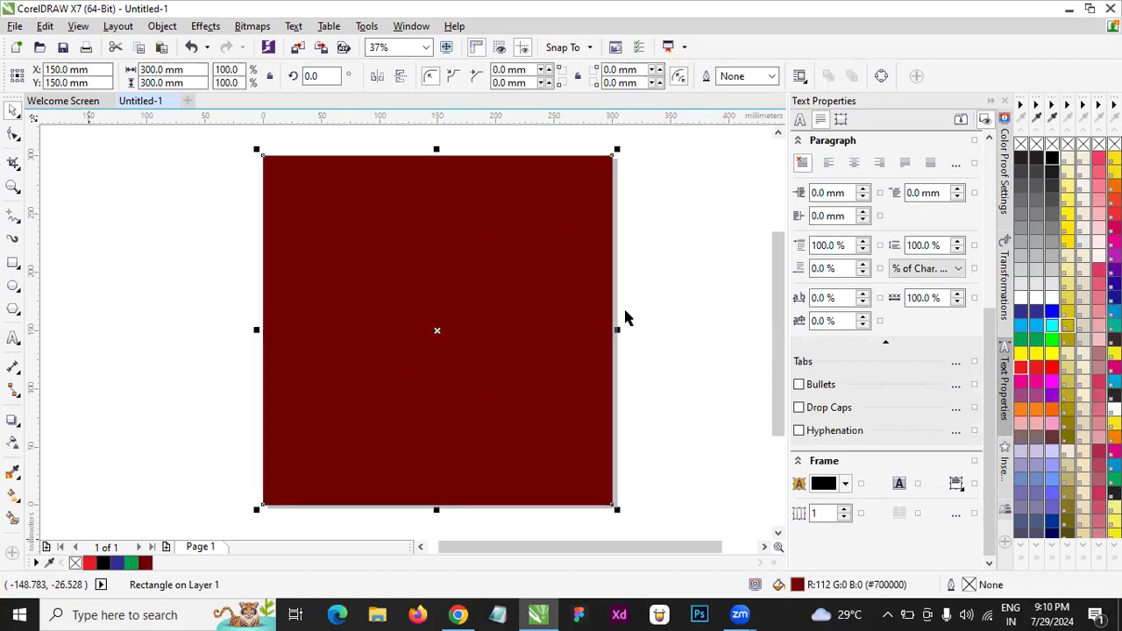
pyautogui.press('F9')
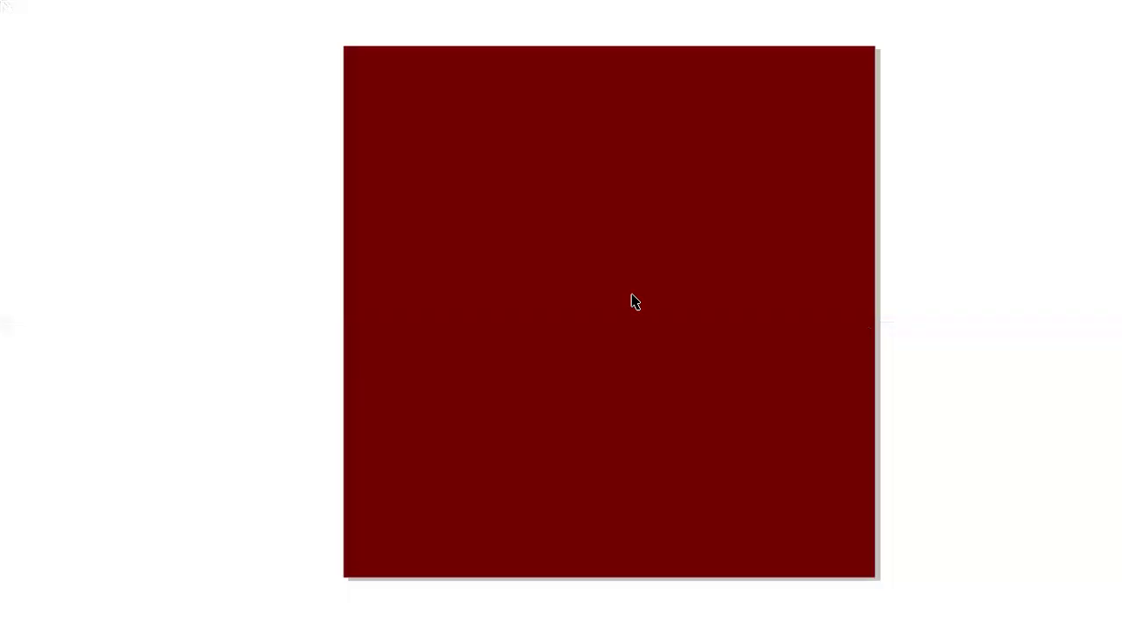
pyautogui.click(560, 289)
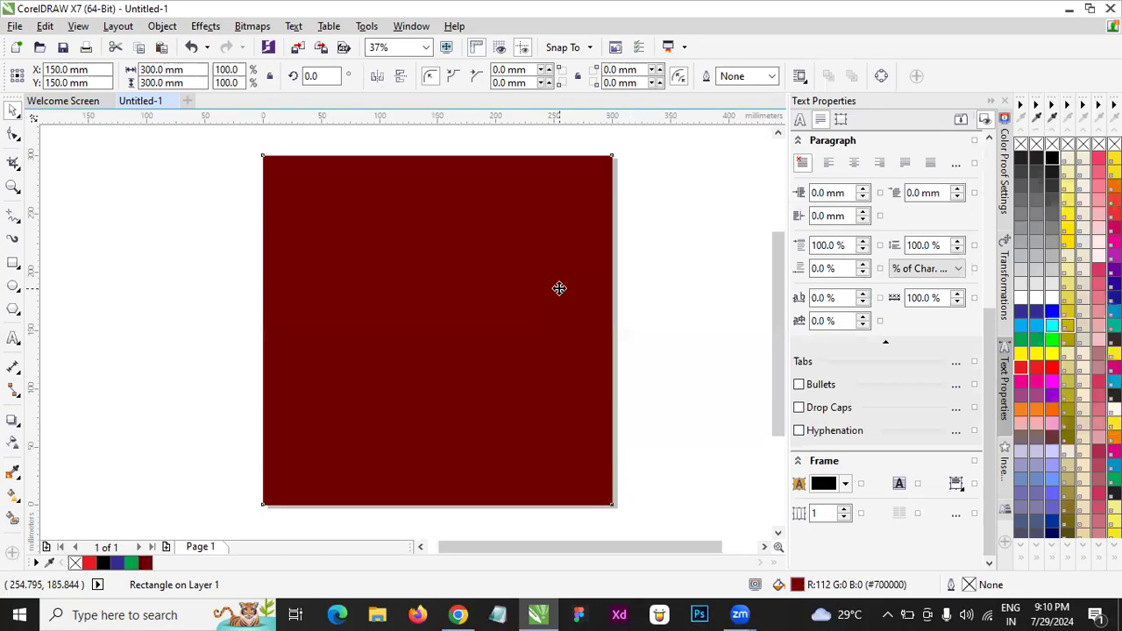
# - Reopen the square's fill for editing as a uniform fill and shift its hue to purple, R86 G0 B112
pyautogui.click(559, 289)
pyautogui.press('F11')
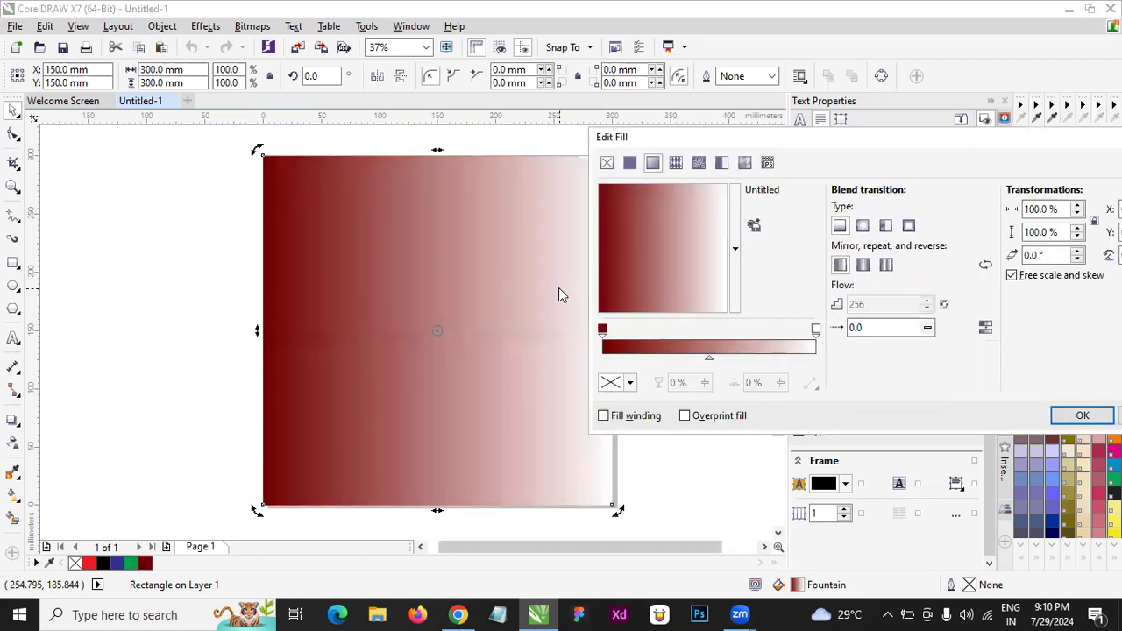
pyautogui.click(630, 164)
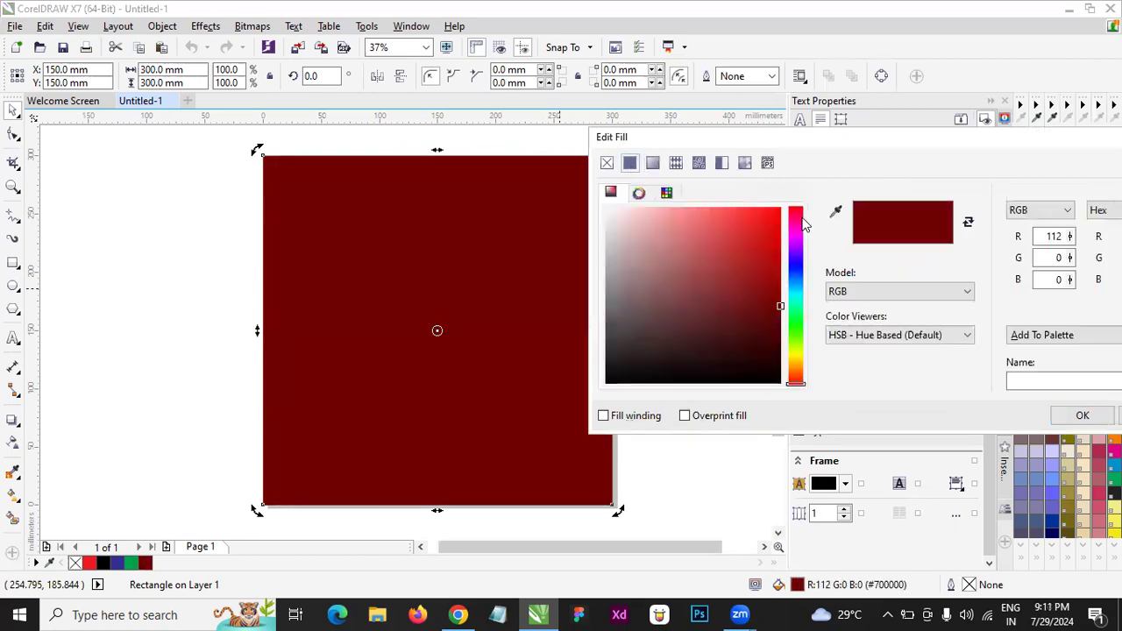
pyautogui.moveTo(798, 214); pyautogui.dragTo(799, 242)
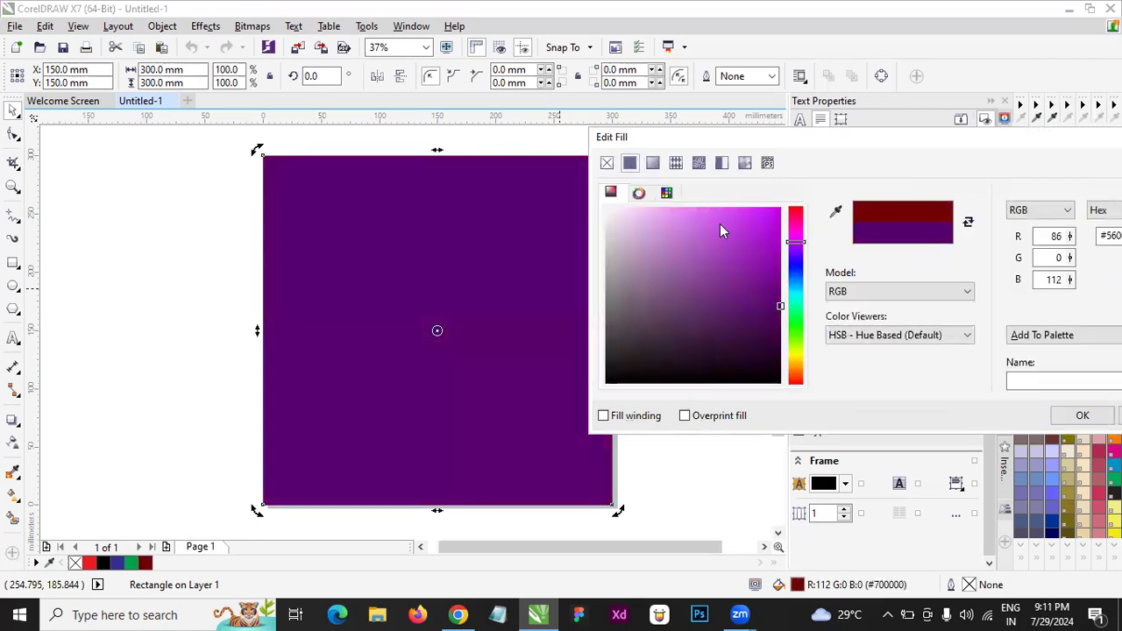
# - Use the Pentagon colour harmony in the mixer to change the square's fill to lime green, R170 G255 B0
pyautogui.click(639, 192)
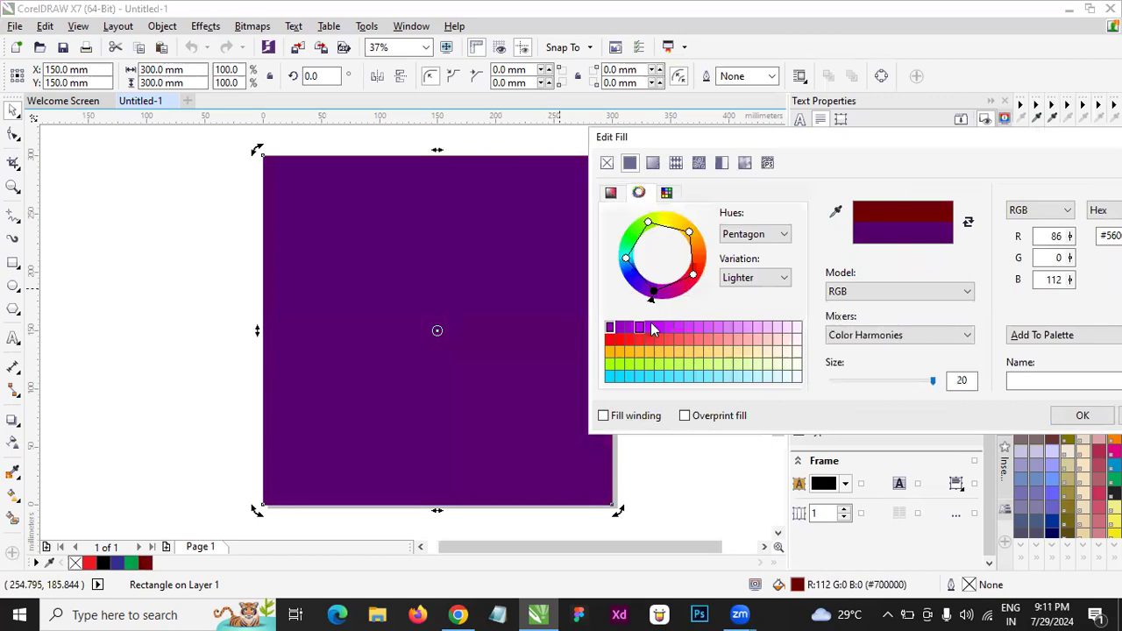
pyautogui.moveTo(693, 275)
pyautogui.mouseDown()
pyautogui.moveTo(697, 237)
pyautogui.moveTo(662, 215)
pyautogui.moveTo(651, 219)
pyautogui.moveTo(693, 230)
pyautogui.moveTo(704, 255)
pyautogui.moveTo(682, 286)
pyautogui.moveTo(642, 298)
pyautogui.moveTo(627, 288)
pyautogui.moveTo(625, 229)
pyautogui.moveTo(649, 219)
pyautogui.mouseUp()
pyautogui.click(689, 363)
# - Change the mixer's hue harmony to Triangle1 and move the fill hue to pinkish red, R220 G0 B88
pyautogui.click(762, 239)
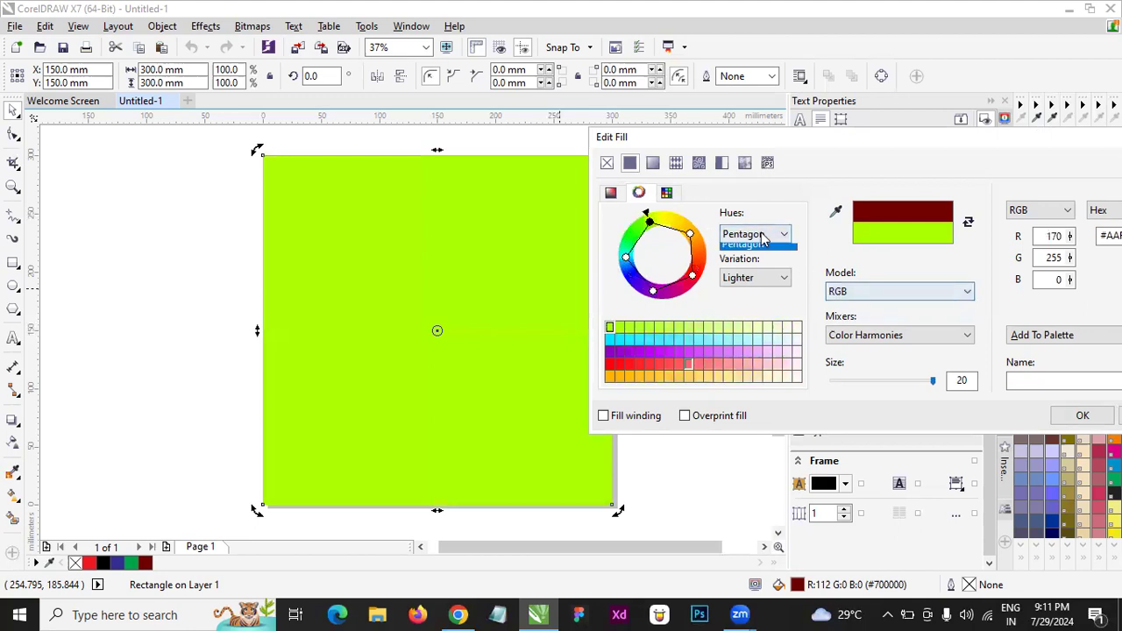
pyautogui.click(745, 273)
pyautogui.moveTo(677, 287)
pyautogui.mouseDown()
pyautogui.moveTo(690, 258)
pyautogui.moveTo(689, 277)
pyautogui.mouseUp()
# - Try other hue harmony and variation options in the mixer, ending on orange R255 G145 B0 as the fill
pyautogui.click(763, 235)
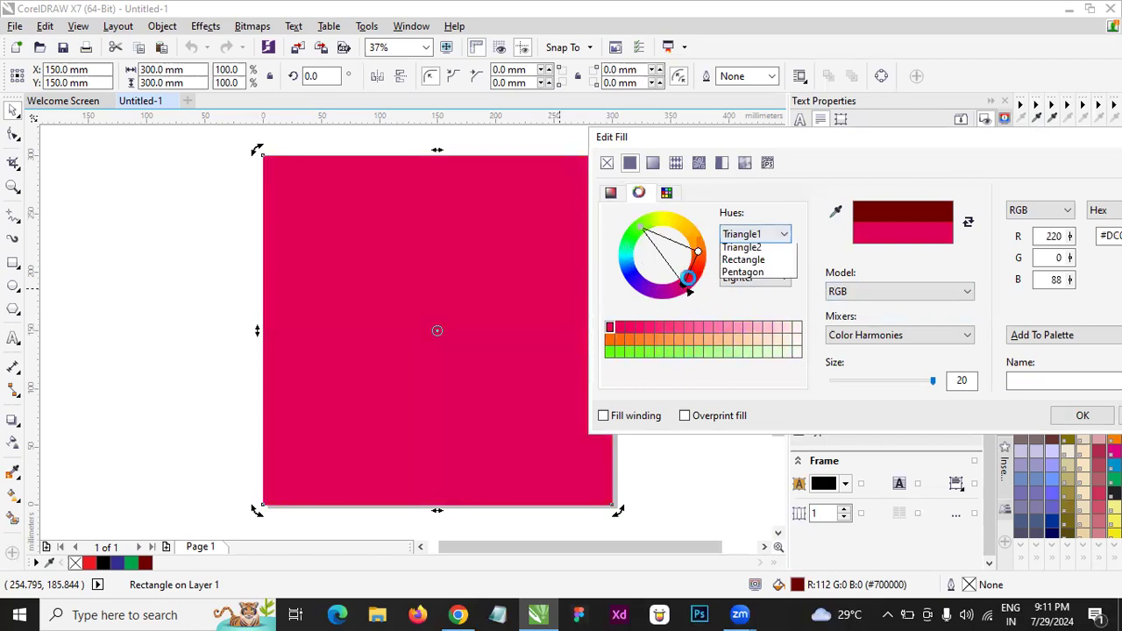
pyautogui.click(742, 288)
pyautogui.moveTo(689, 292)
pyautogui.mouseDown()
pyautogui.moveTo(699, 257)
pyautogui.moveTo(694, 279)
pyautogui.mouseUp()
pyautogui.click(752, 277)
pyautogui.click(739, 307)
pyautogui.moveTo(695, 280); pyautogui.dragTo(704, 242)
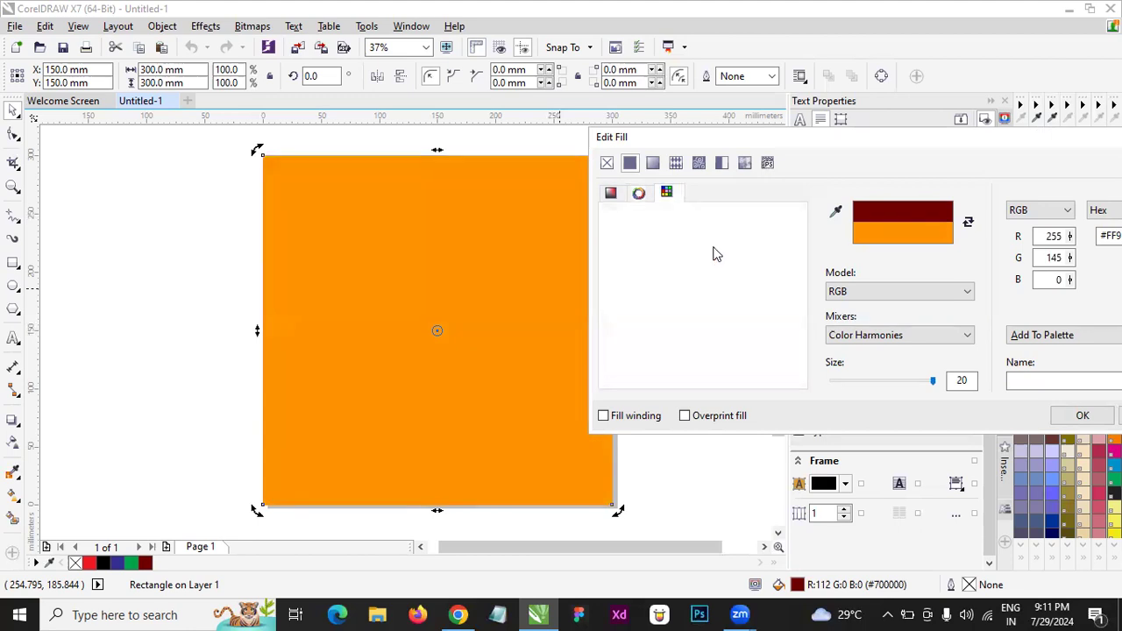
# - Try orange and red swatches from the PANTONE solid coated palette on the square, ending on PANTONE 1788 C
pyautogui.click(876, 289)
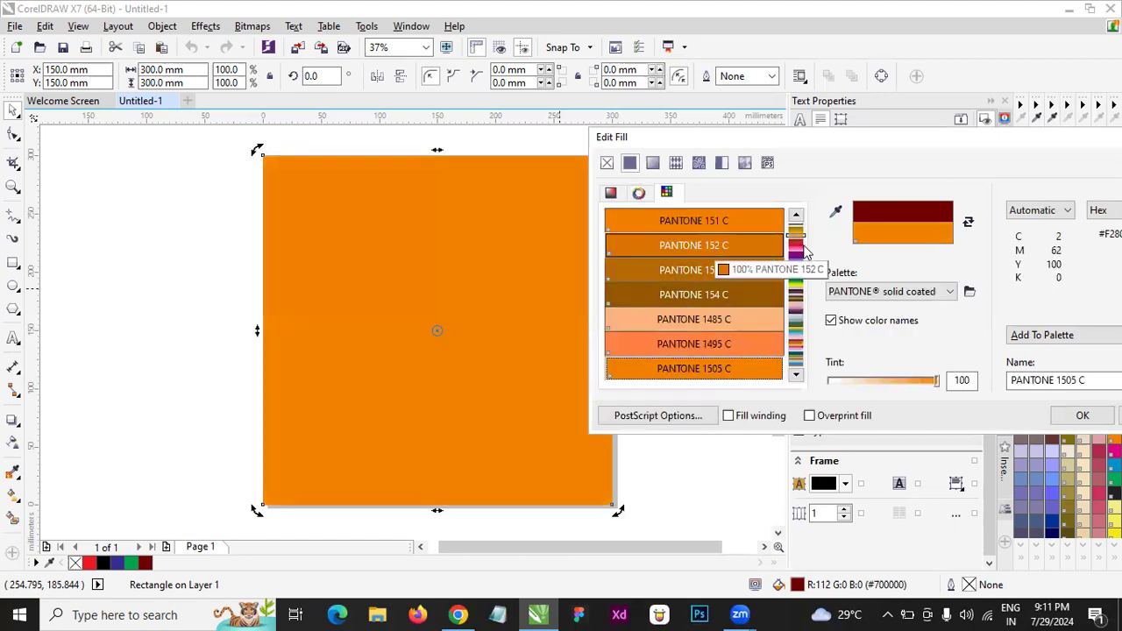
pyautogui.click(798, 248)
pyautogui.click(689, 222)
pyautogui.click(684, 245)
pyautogui.click(680, 271)
pyautogui.click(682, 295)
pyautogui.click(682, 319)
pyautogui.click(683, 342)
pyautogui.click(689, 368)
pyautogui.click(713, 278)
pyautogui.click(738, 224)
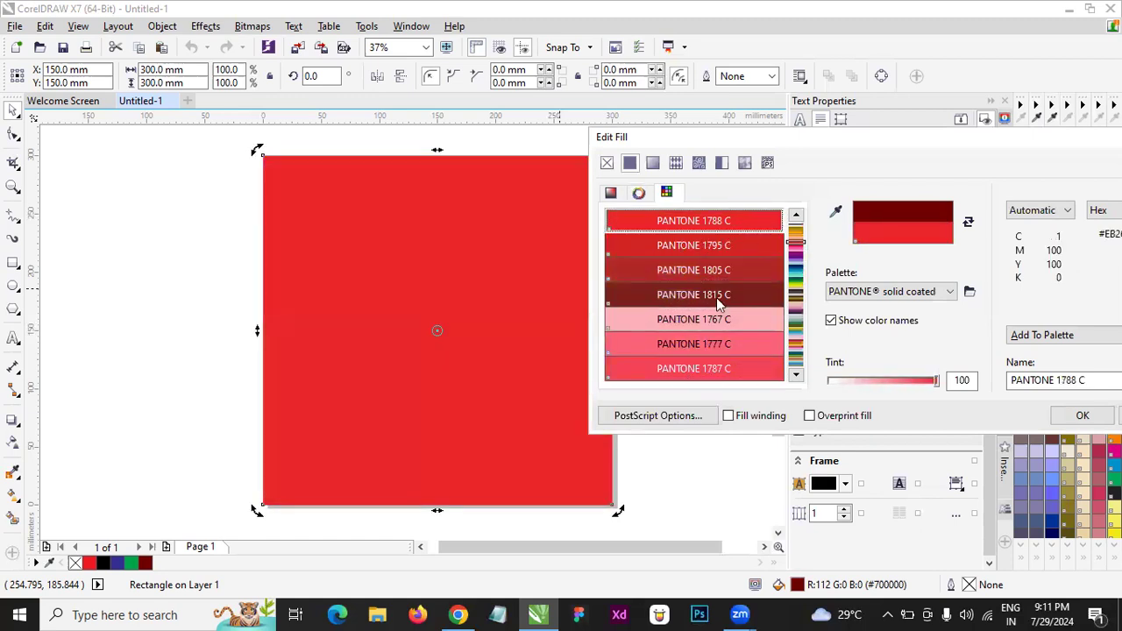
# - Go to the orange range of the PANTONE solid coated palette and try its swatches up to PANTONE 1655 C
pyautogui.click(796, 235)
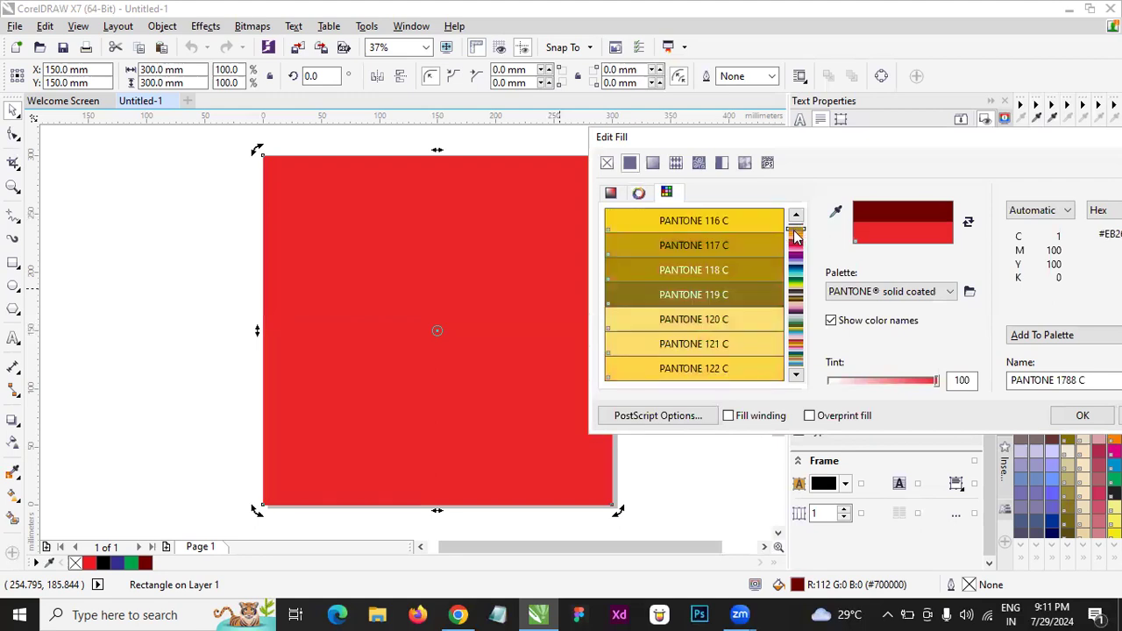
pyautogui.click(796, 239)
pyautogui.click(715, 368)
pyautogui.click(708, 349)
pyautogui.click(697, 317)
pyautogui.click(692, 294)
pyautogui.click(687, 269)
pyautogui.click(689, 245)
pyautogui.click(686, 220)
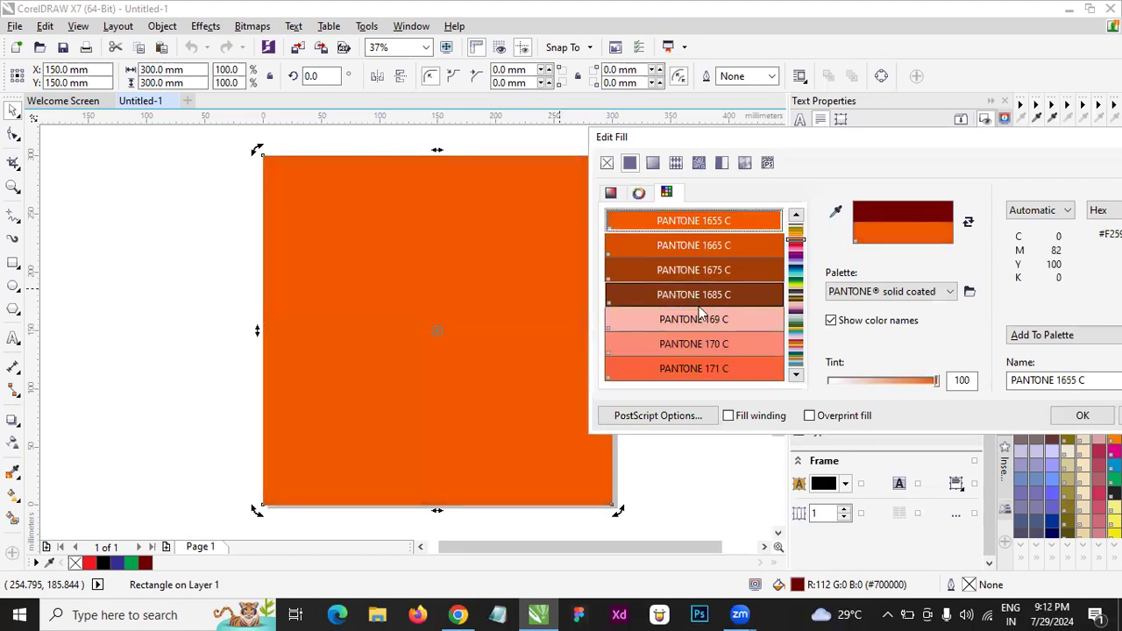
# - Try the PANTONE 169 C, 171 C, 1675 C, 1665 C and 1655 C swatches on the square
pyautogui.click(700, 320)
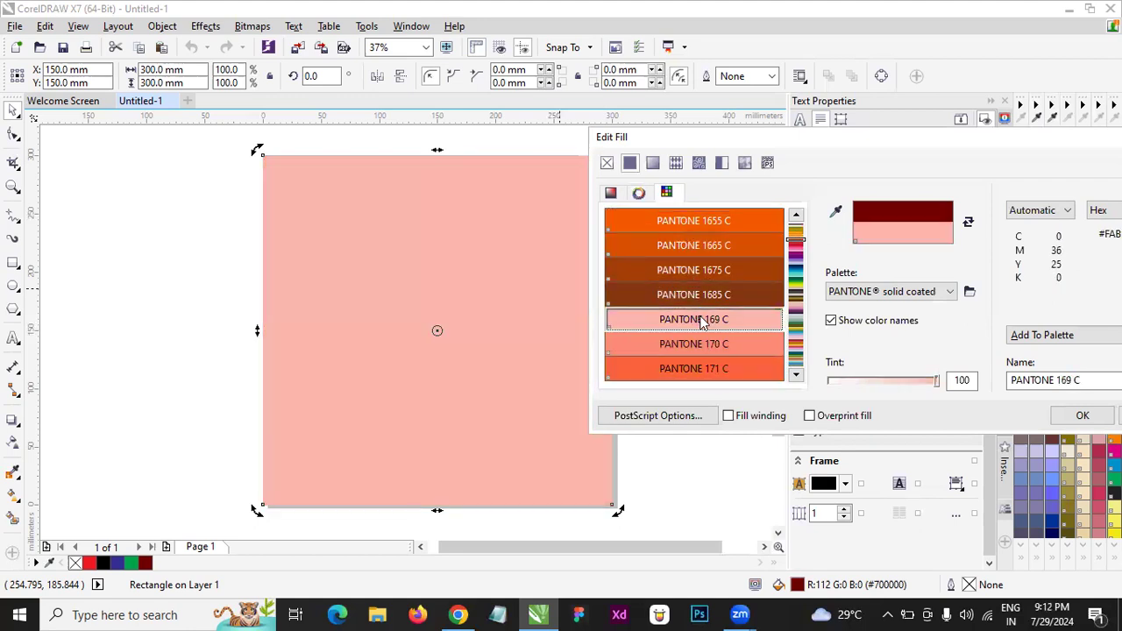
pyautogui.click(691, 367)
pyautogui.click(712, 280)
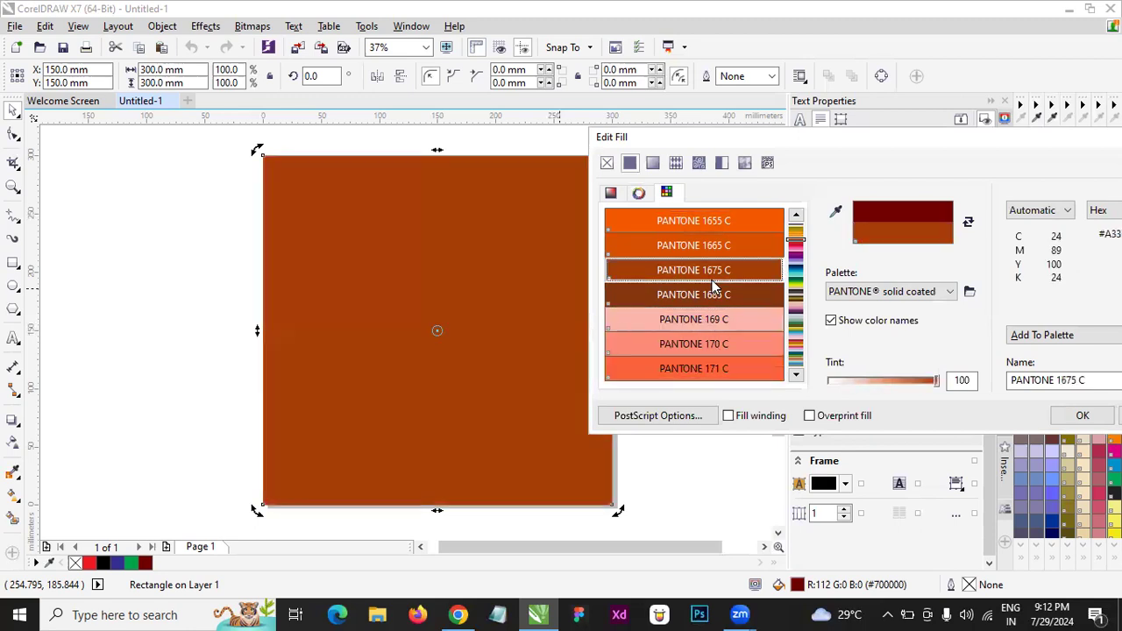
pyautogui.click(709, 244)
pyautogui.click(699, 225)
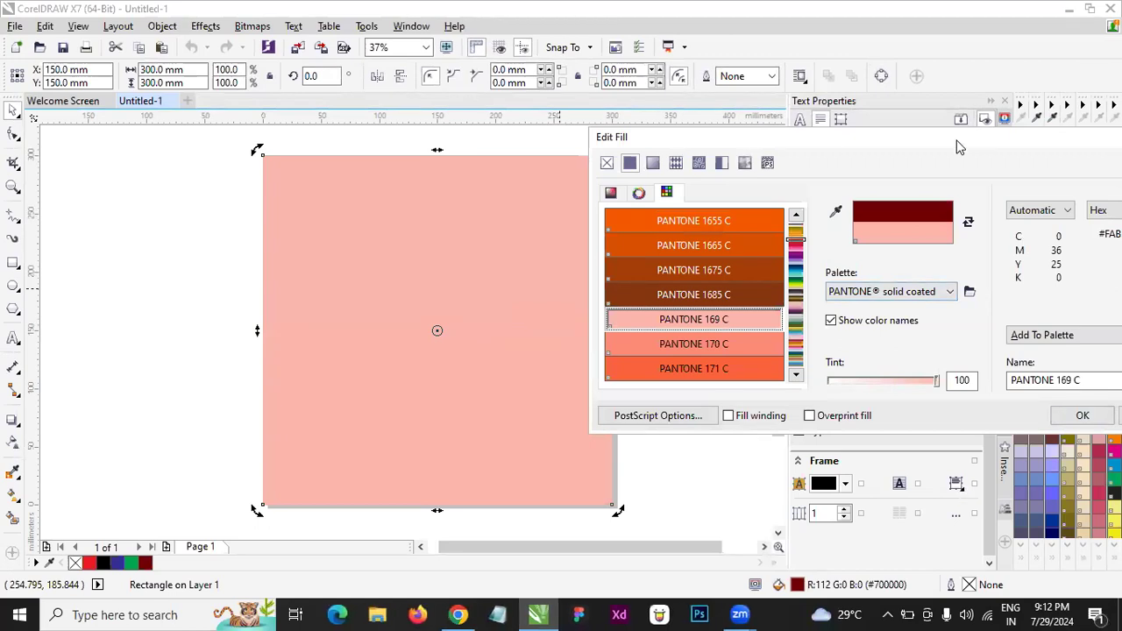
# - Move the fill dialog fully into view and fill the square with PANTONE 159 C
pyautogui.moveTo(959, 145); pyautogui.dragTo(832, 144)
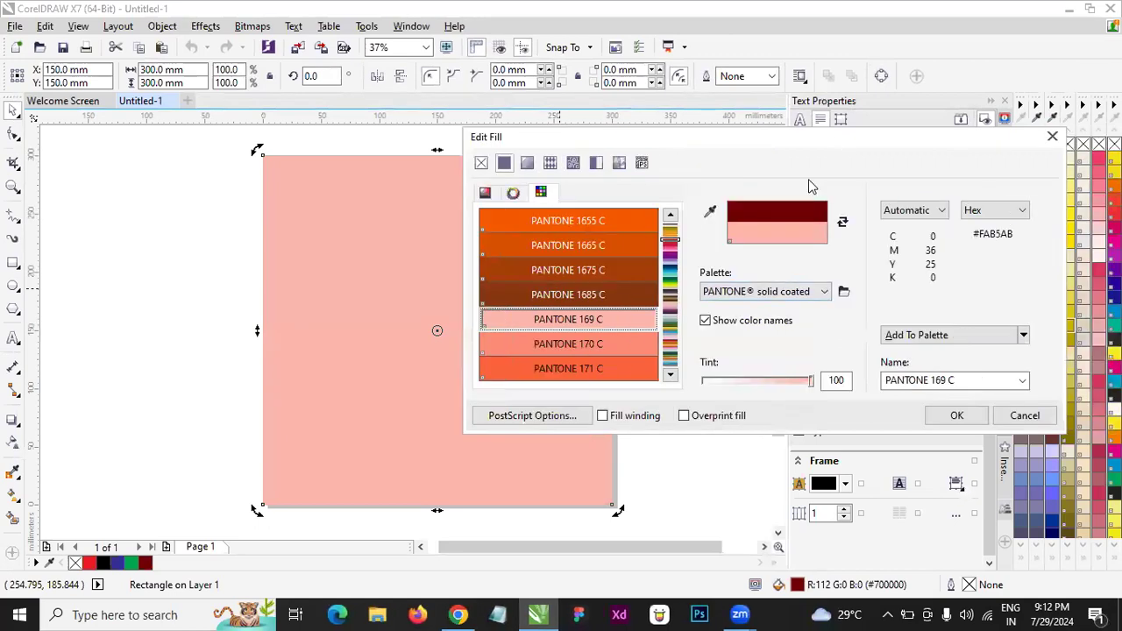
pyautogui.click(668, 232)
pyautogui.click(671, 238)
pyautogui.click(579, 238)
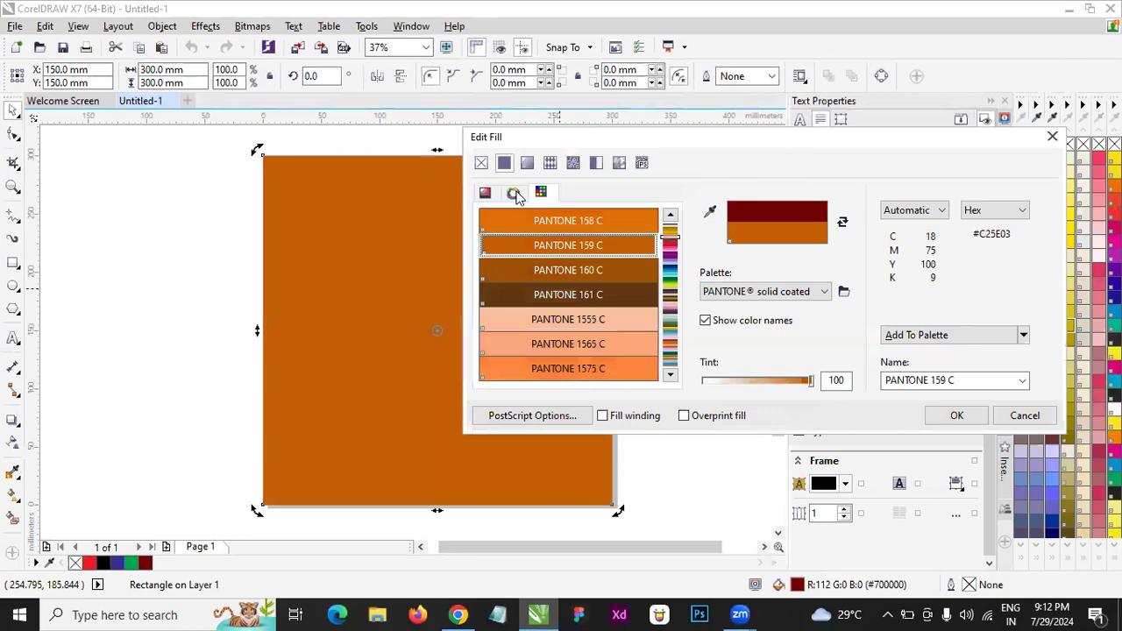
# - Show the orange fill in the CMYK colour viewer and compare it as a uniform fill and a fountain fill
pyautogui.click(514, 193)
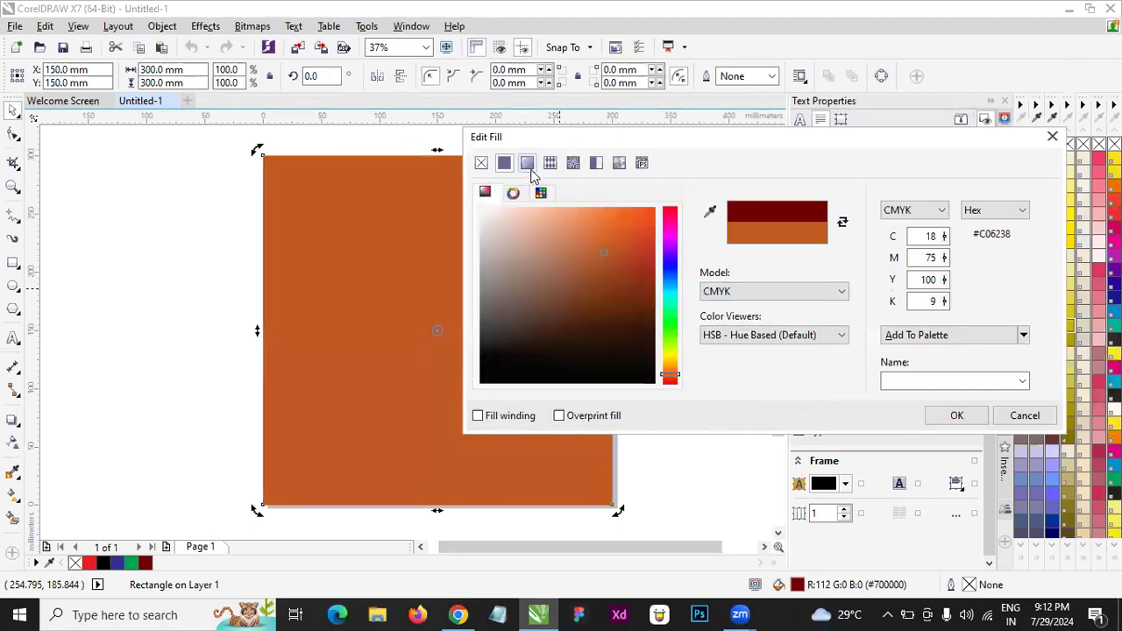
pyautogui.click(523, 165)
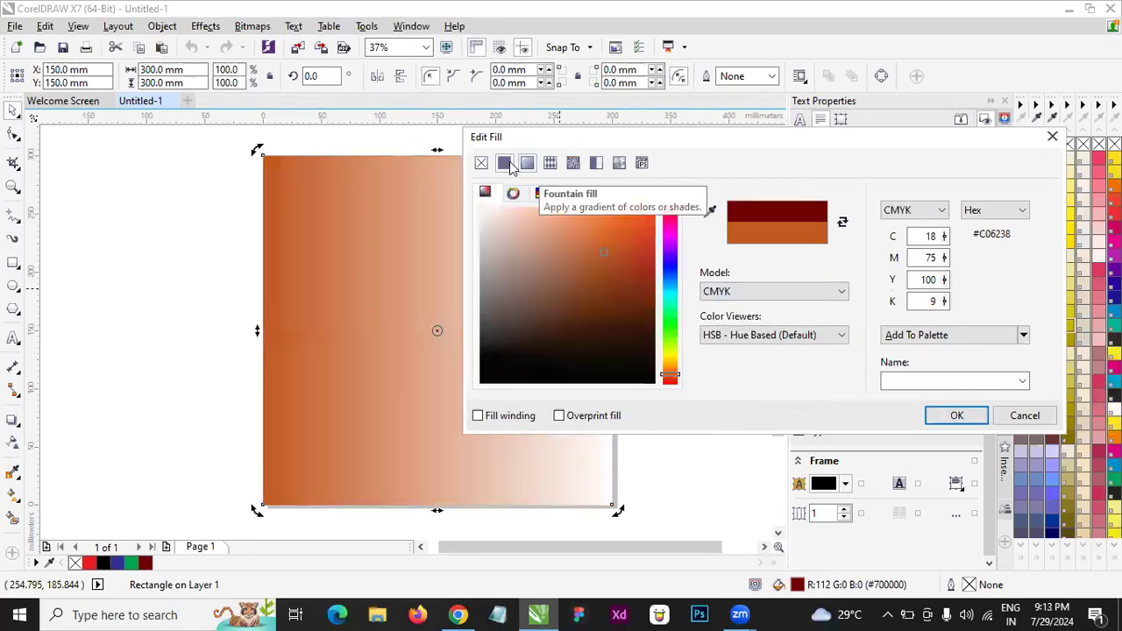
pyautogui.click(508, 166)
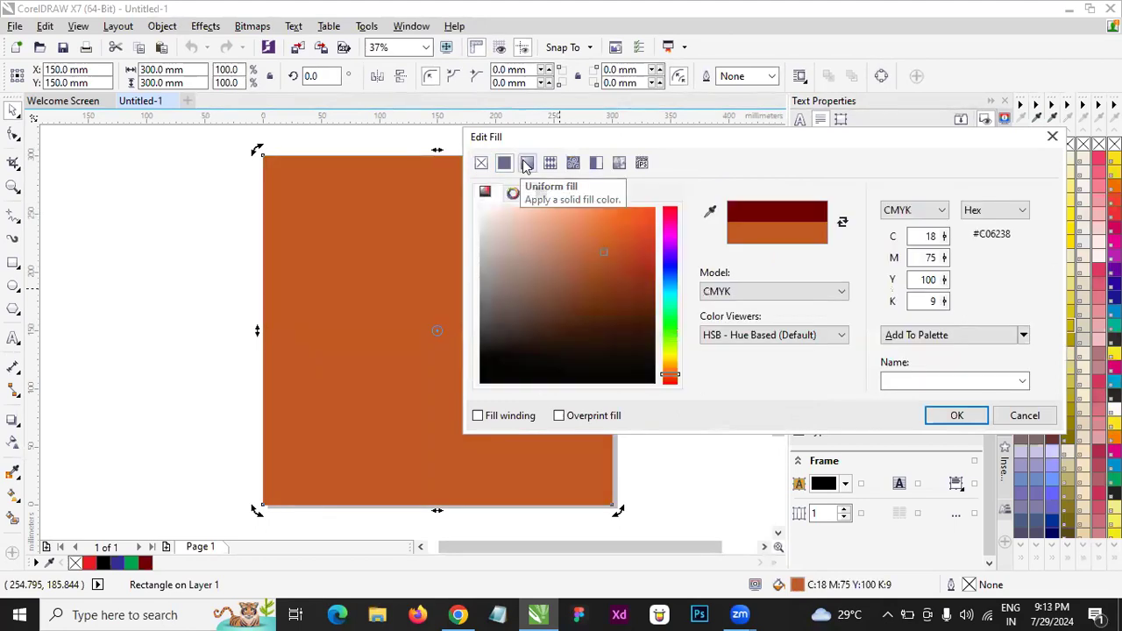
pyautogui.click(526, 165)
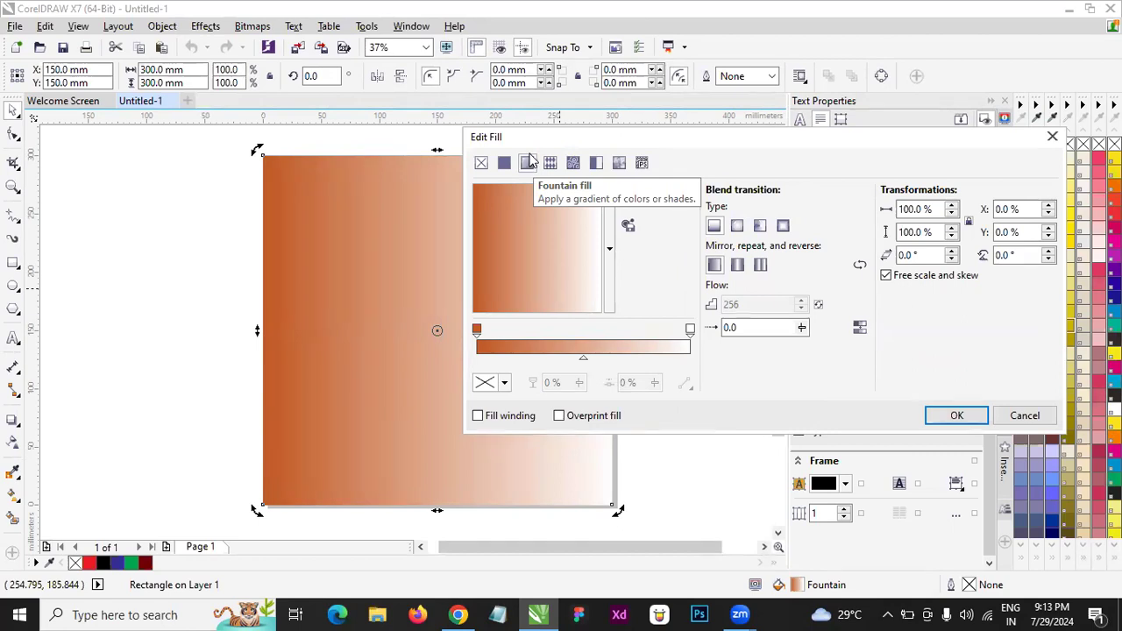
pyautogui.moveTo(517, 137); pyautogui.dragTo(671, 131)
# - Adjust the uniform fill colour to C18 M76 Y100 K7 and convert it to a fountain fill
pyautogui.click(649, 153)
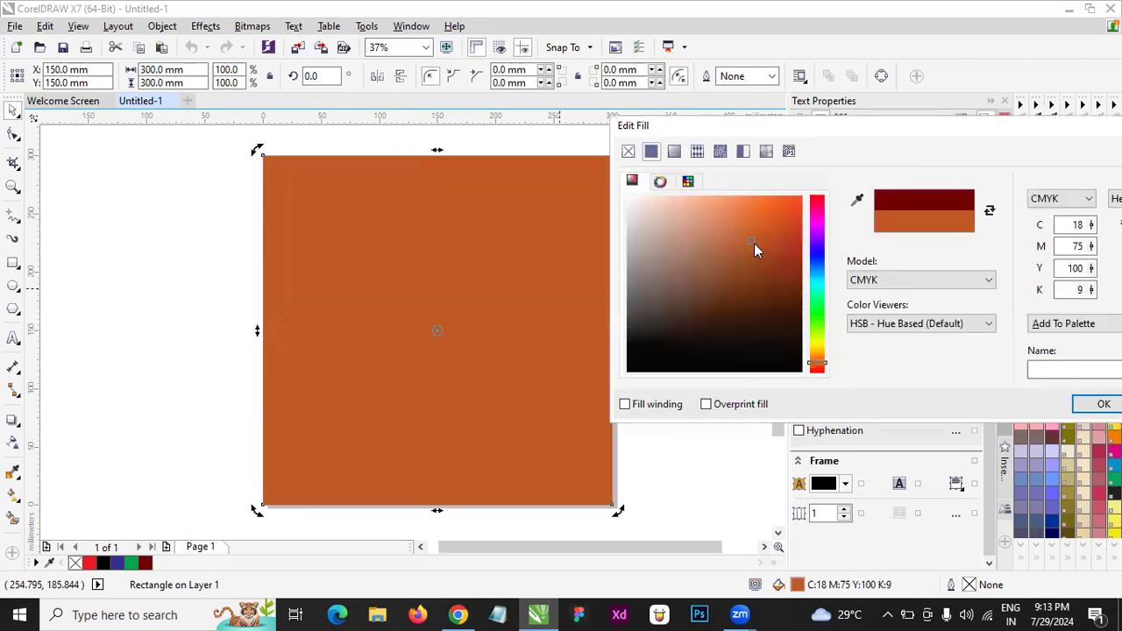
pyautogui.click(757, 236)
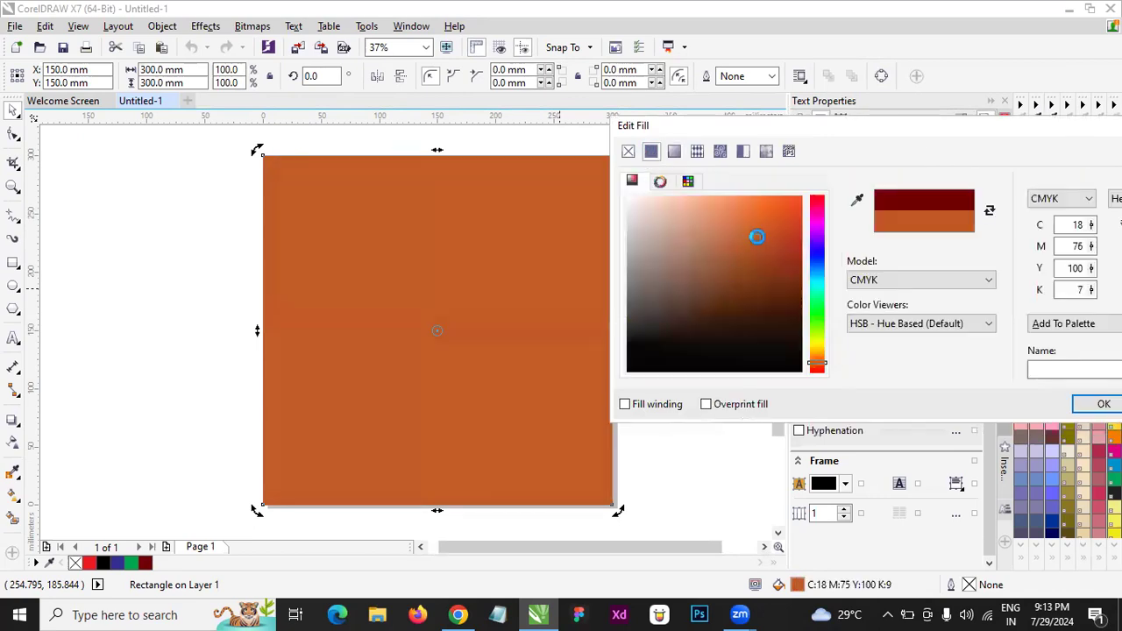
pyautogui.click(674, 152)
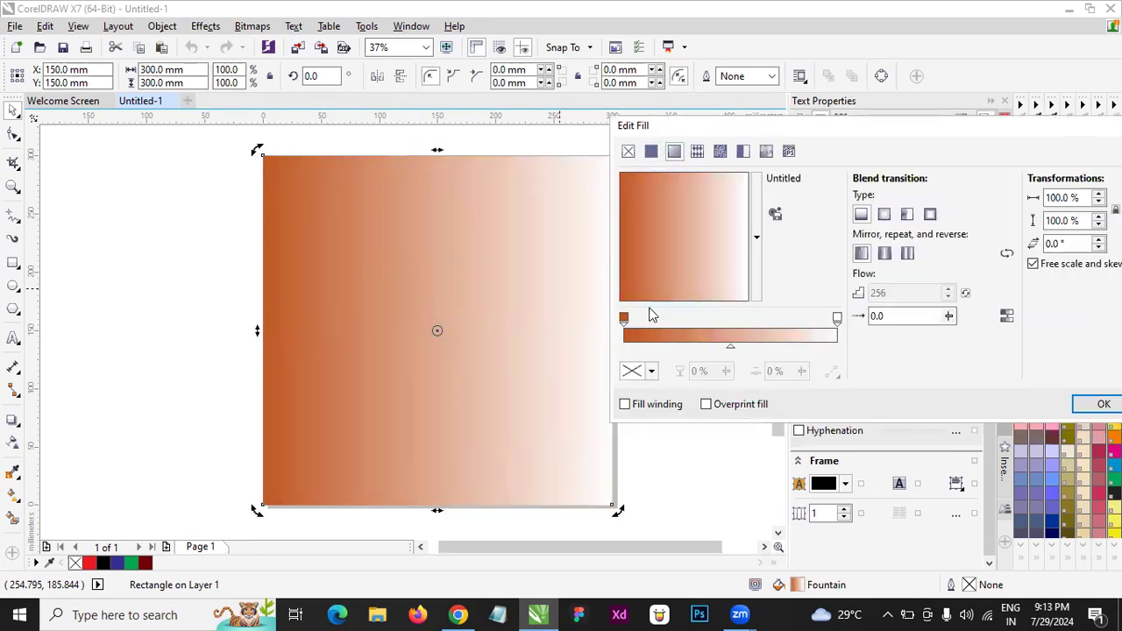
# - Recolour the white end node of the square's fountain fill to dark green C87 M41 Y100 K44
pyautogui.click(837, 319)
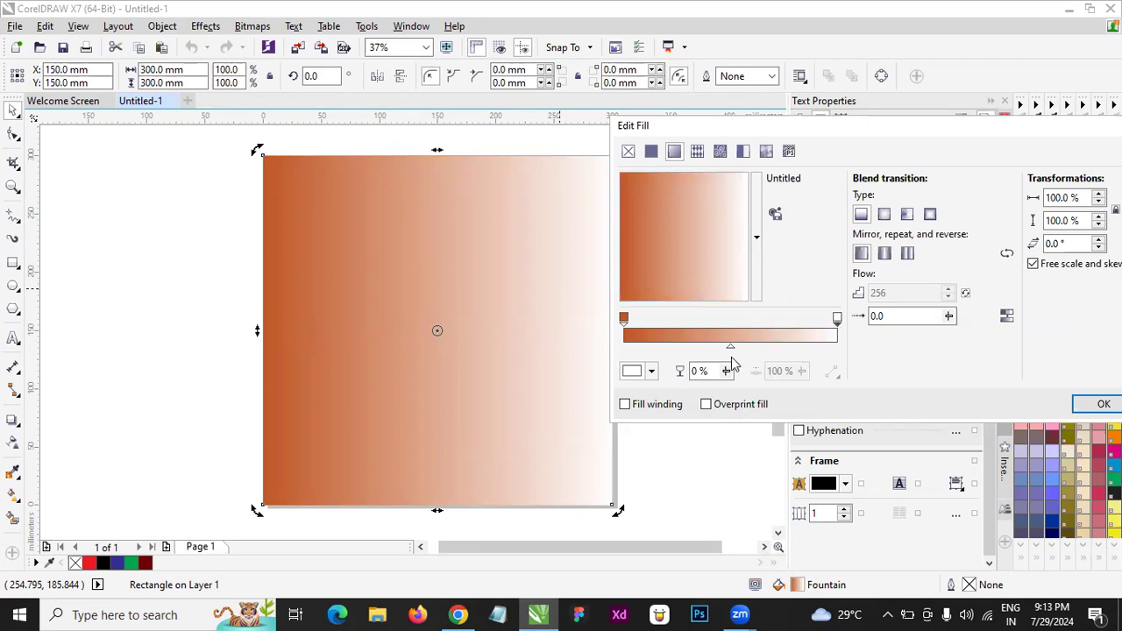
pyautogui.click(650, 372)
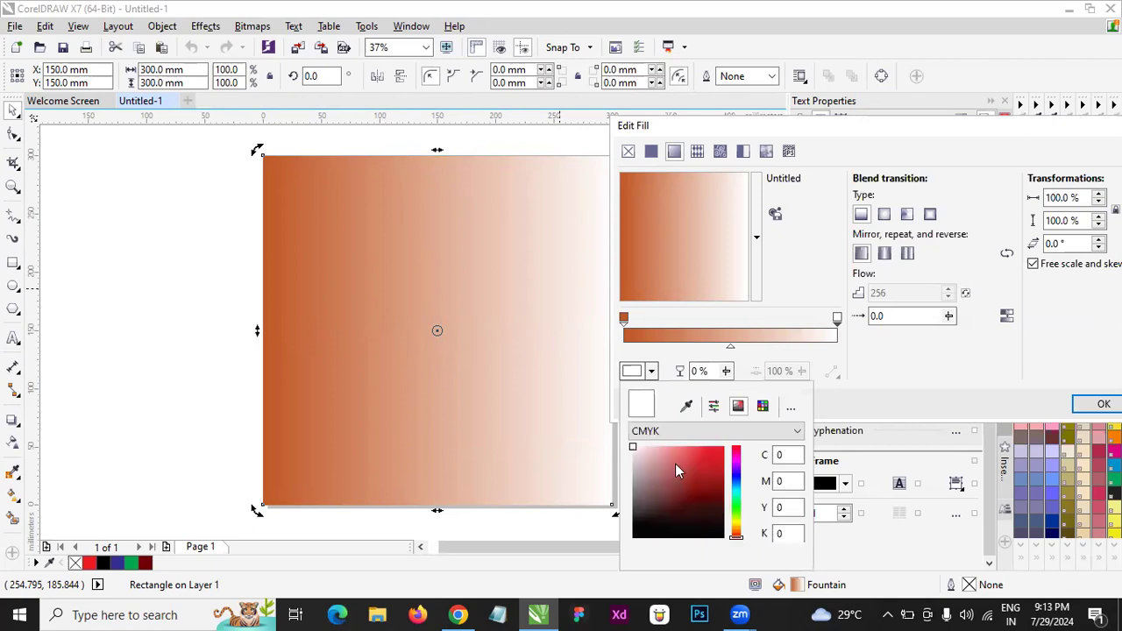
pyautogui.moveTo(690, 464); pyautogui.dragTo(737, 457)
pyautogui.click(737, 473)
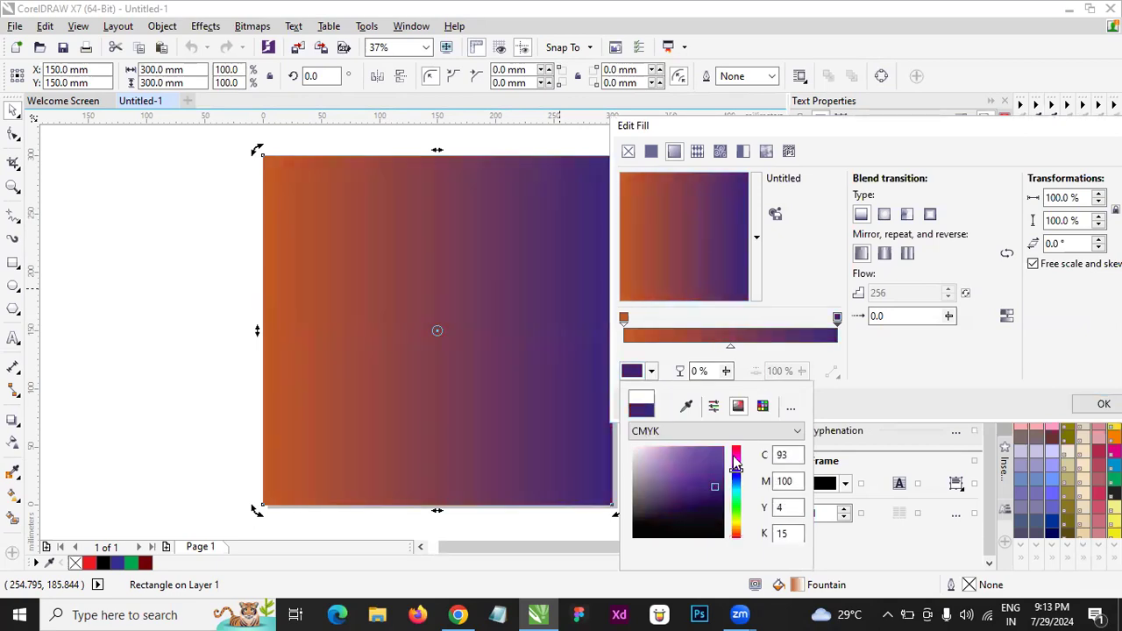
pyautogui.click(724, 507)
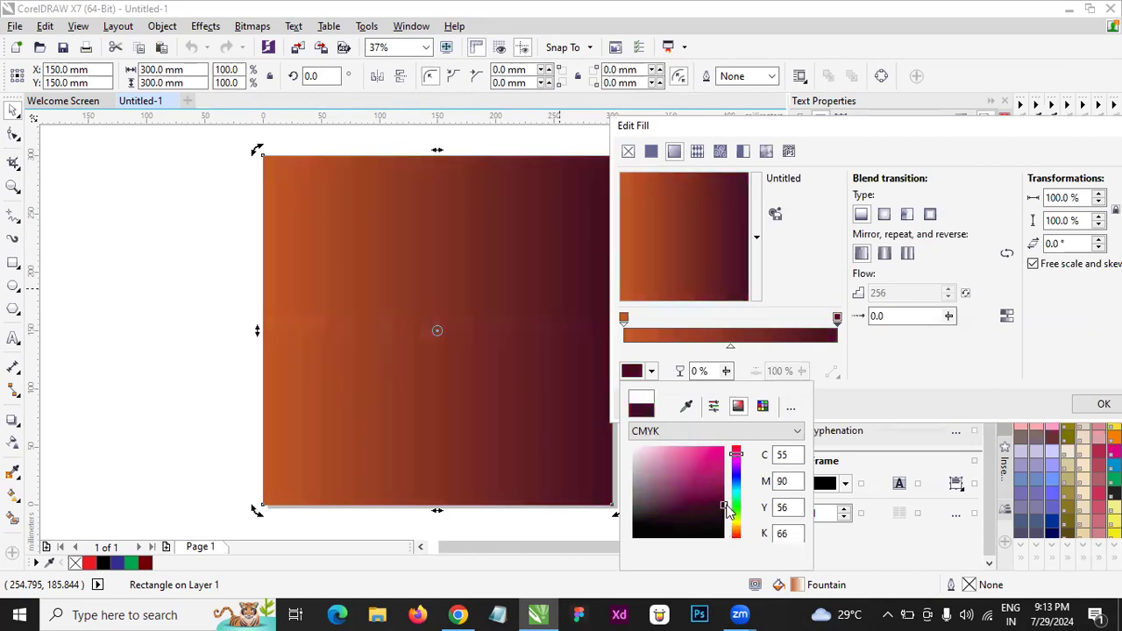
pyautogui.click(737, 498)
pyautogui.moveTo(737, 498)
pyautogui.mouseDown()
pyautogui.moveTo(736, 486)
pyautogui.moveTo(725, 506)
pyautogui.mouseUp()
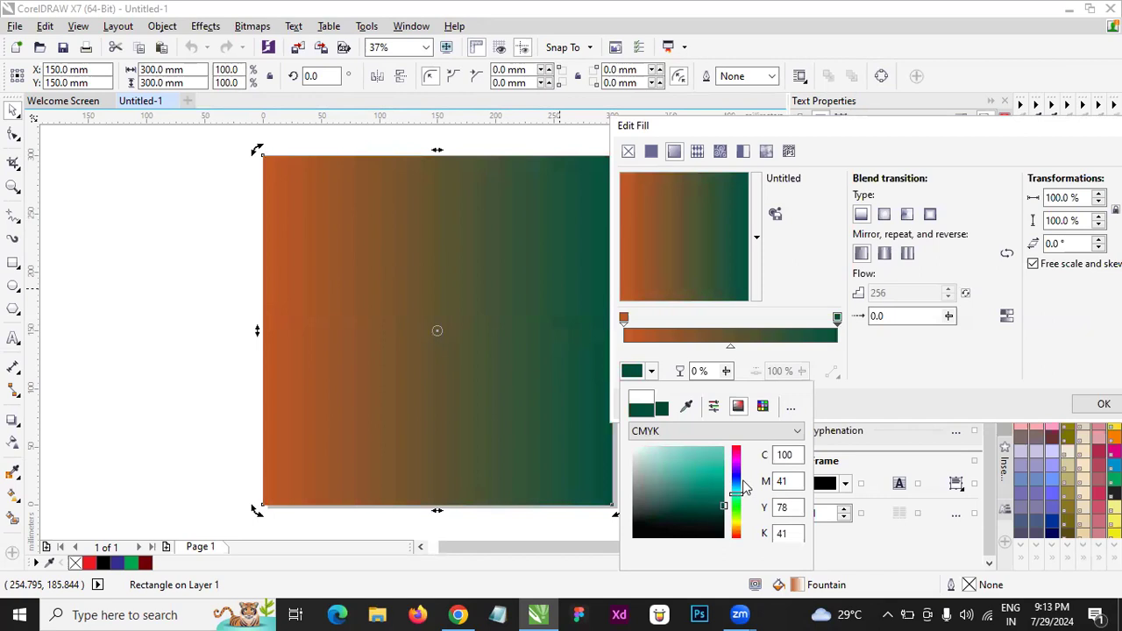
pyautogui.click(736, 488)
pyautogui.click(734, 498)
pyautogui.click(736, 510)
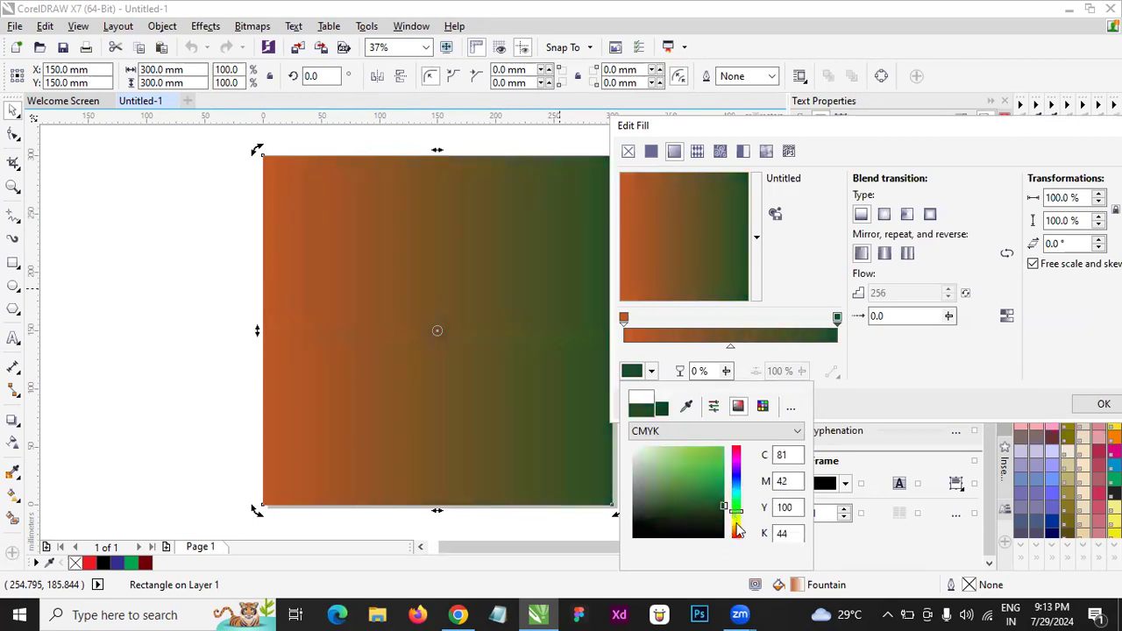
pyautogui.click(737, 522)
pyautogui.click(739, 503)
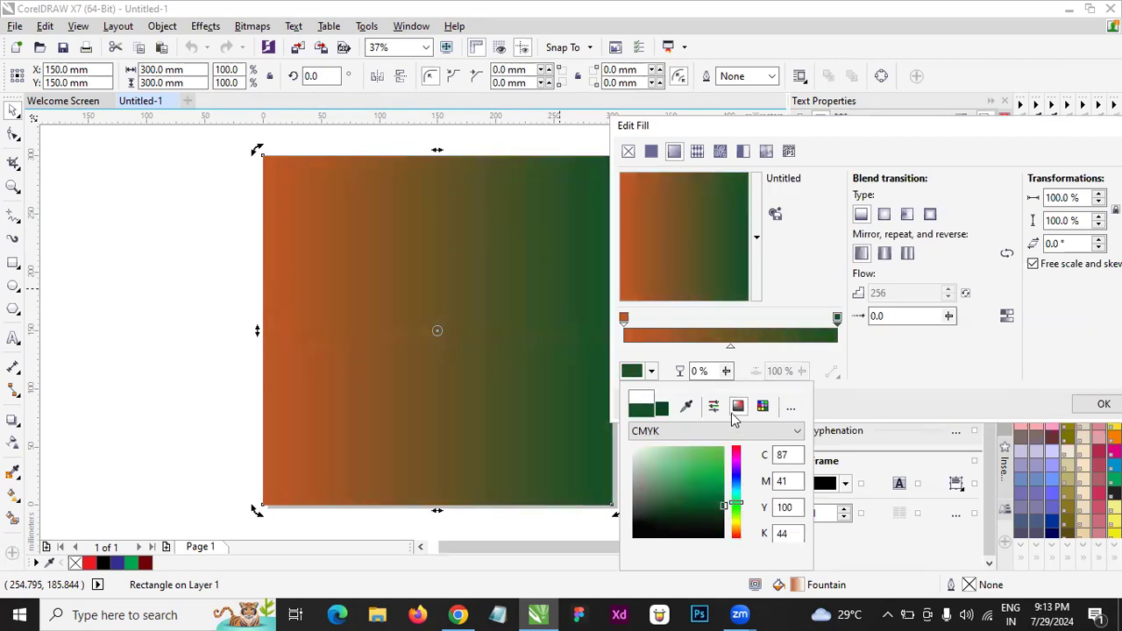
# - Turn the gradient to run from orange above to green below, and add a purple C76 M100 Y0 K1 node at 50%
pyautogui.click(718, 217)
pyautogui.moveTo(718, 217); pyautogui.dragTo(694, 296)
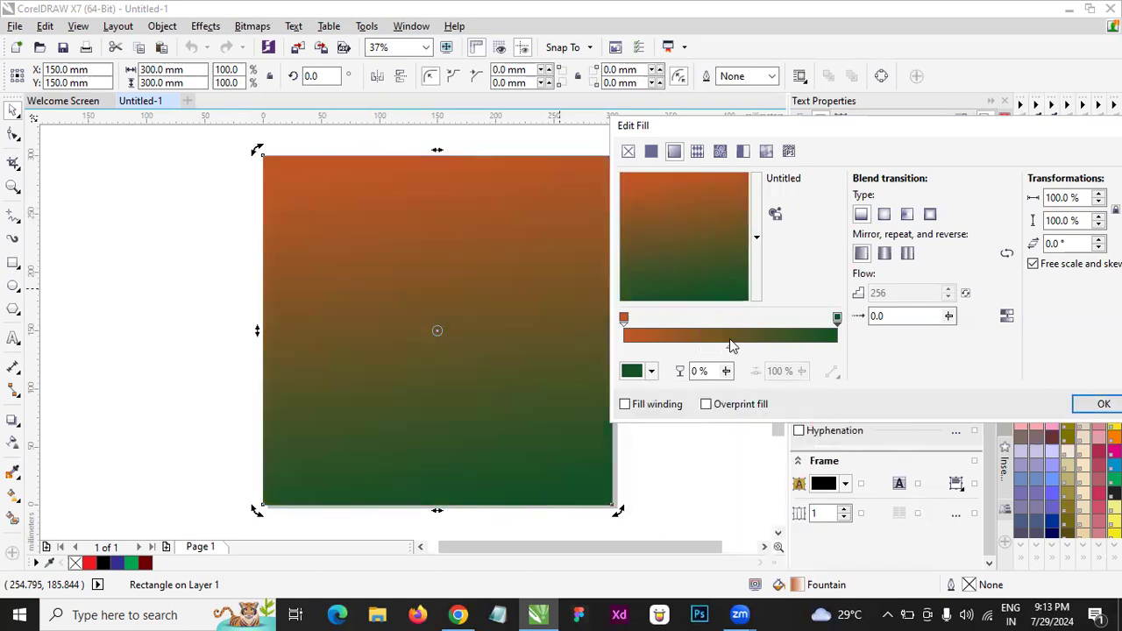
pyautogui.doubleClick(731, 338)
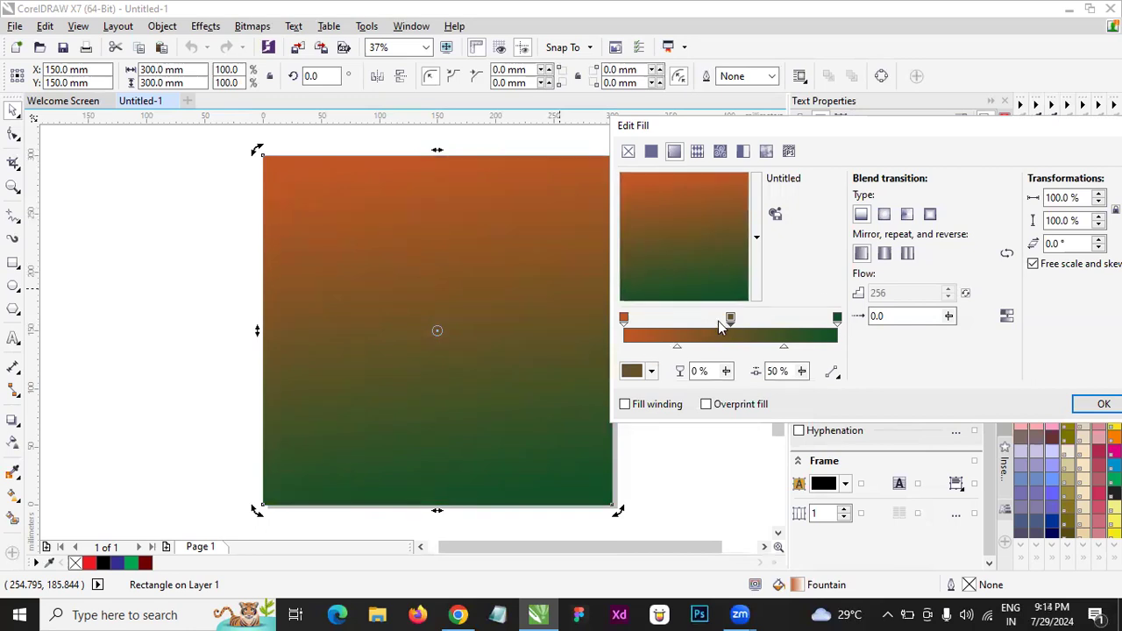
pyautogui.click(651, 371)
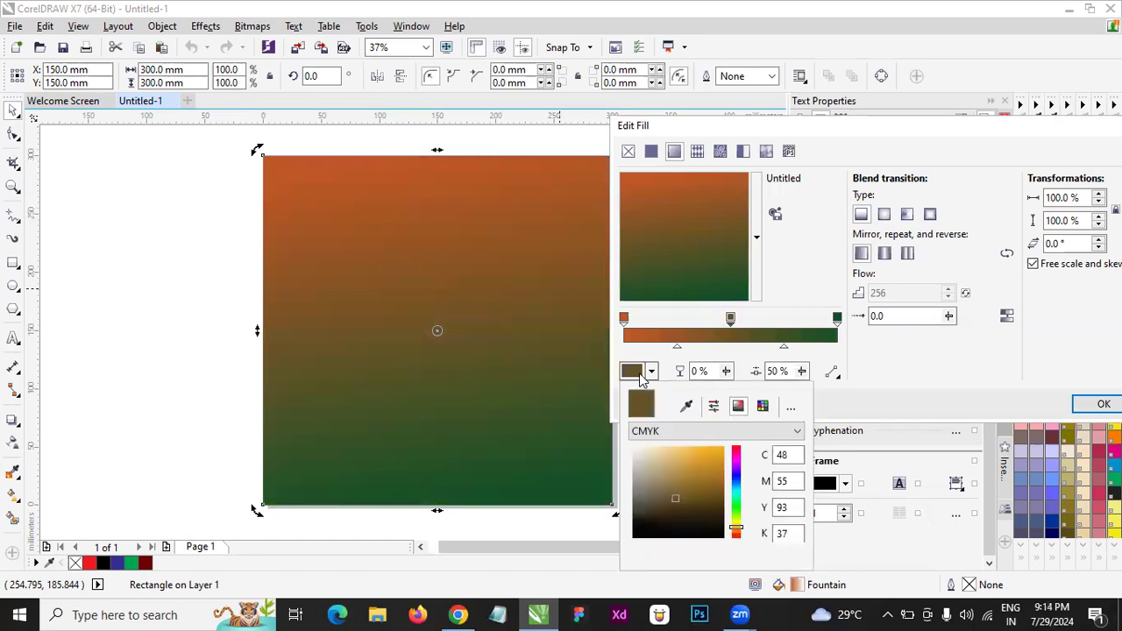
pyautogui.click(717, 498)
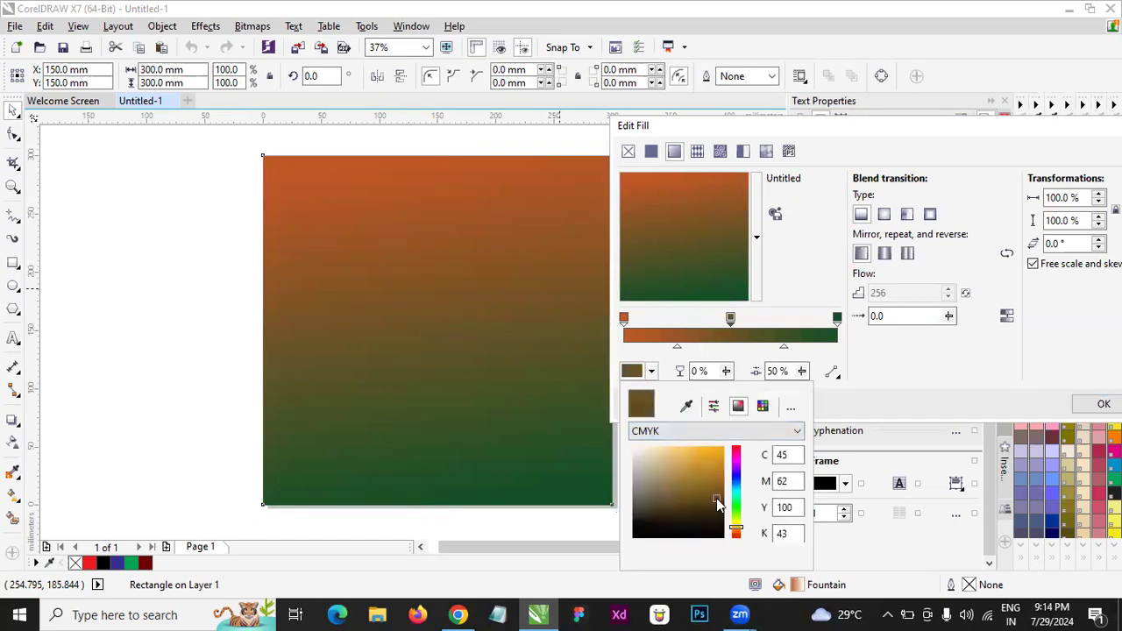
pyautogui.click(736, 458)
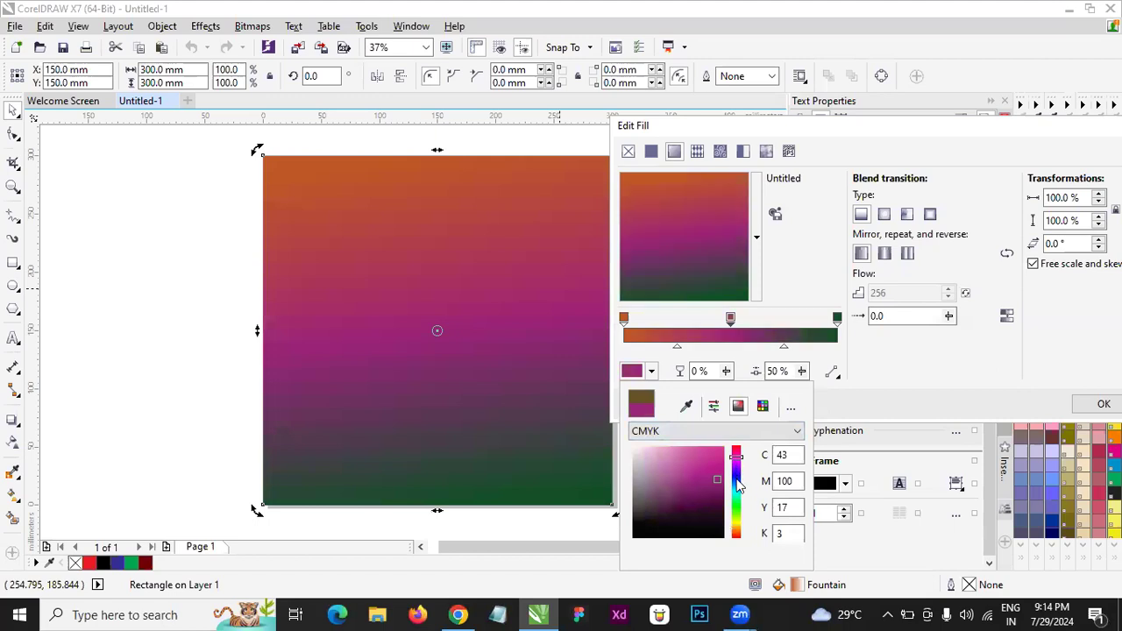
pyautogui.click(736, 487)
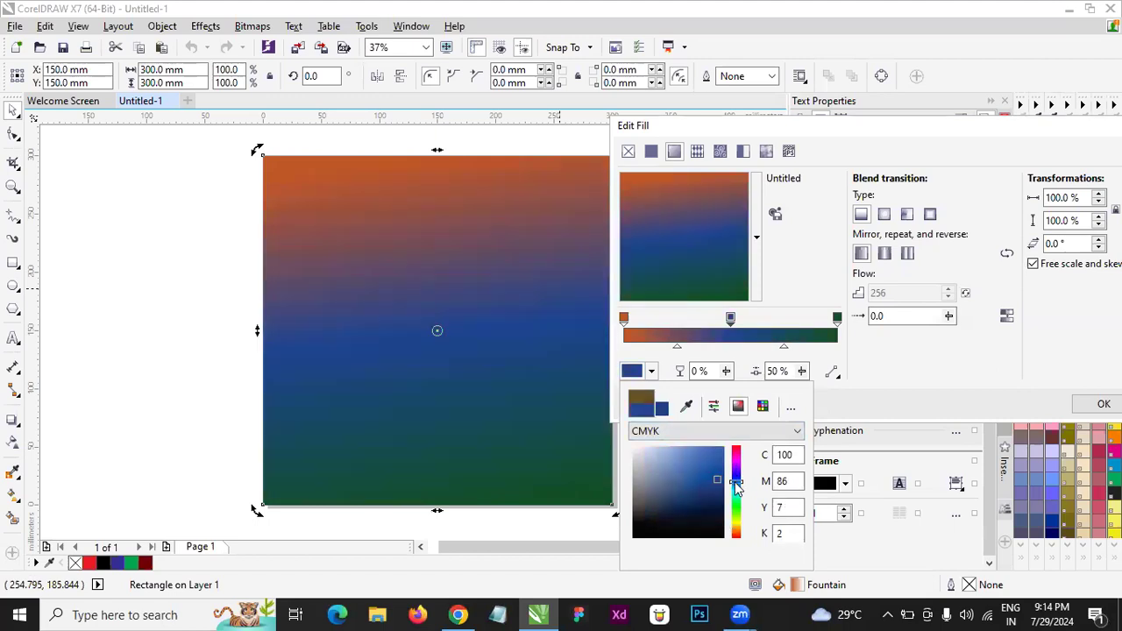
pyautogui.moveTo(736, 487); pyautogui.dragTo(736, 466)
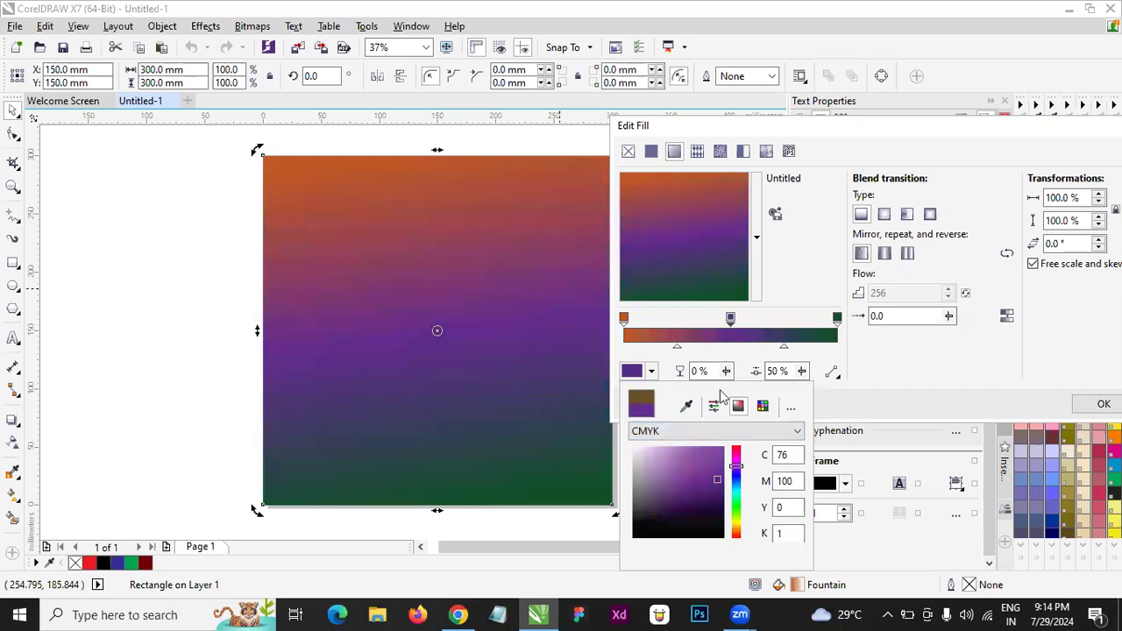
# - Add a colour node at 25% of the gradient and set it to dark blue C100 M94 Y16 K15
pyautogui.click(677, 338)
pyautogui.doubleClick(677, 323)
pyautogui.click(651, 371)
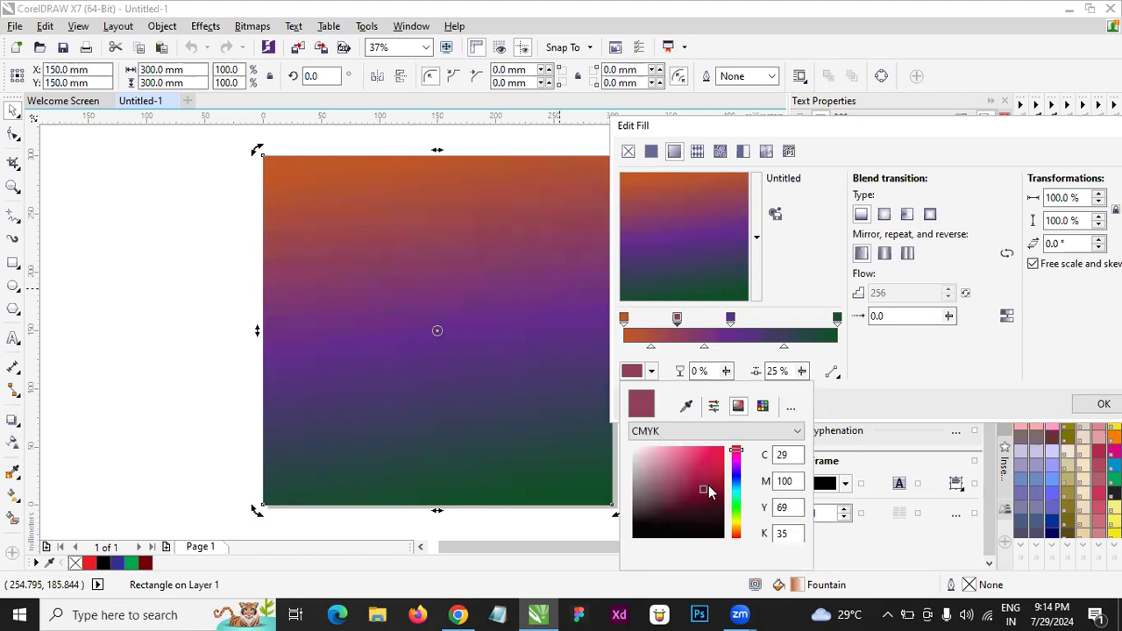
pyautogui.click(704, 489)
pyautogui.click(737, 465)
pyautogui.moveTo(737, 464); pyautogui.dragTo(736, 480)
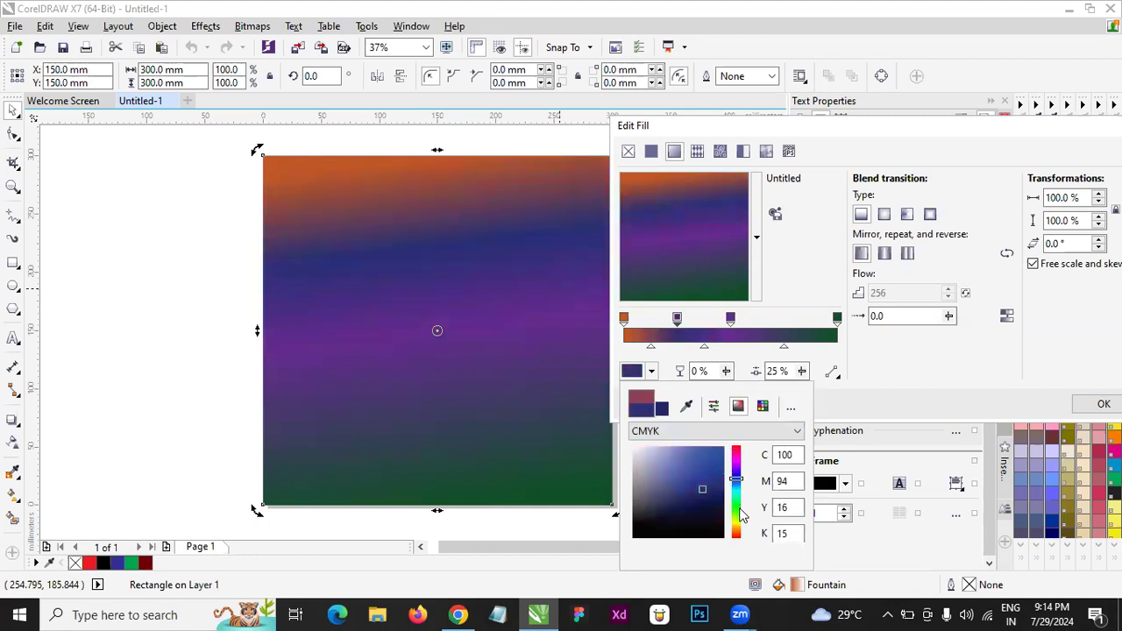
# - Add a colour node at 75% of the gradient and recolour it teal green
pyautogui.click(785, 340)
pyautogui.doubleClick(785, 341)
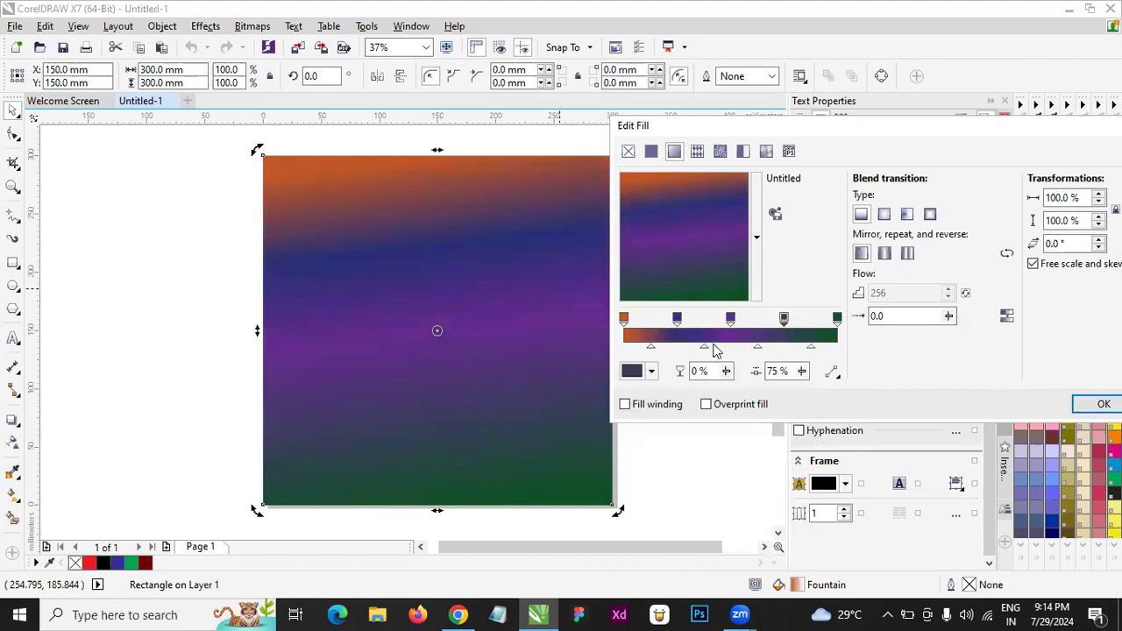
pyautogui.click(633, 372)
pyautogui.click(689, 494)
pyautogui.click(737, 456)
pyautogui.click(740, 468)
pyautogui.click(740, 487)
pyautogui.click(738, 472)
pyautogui.click(737, 495)
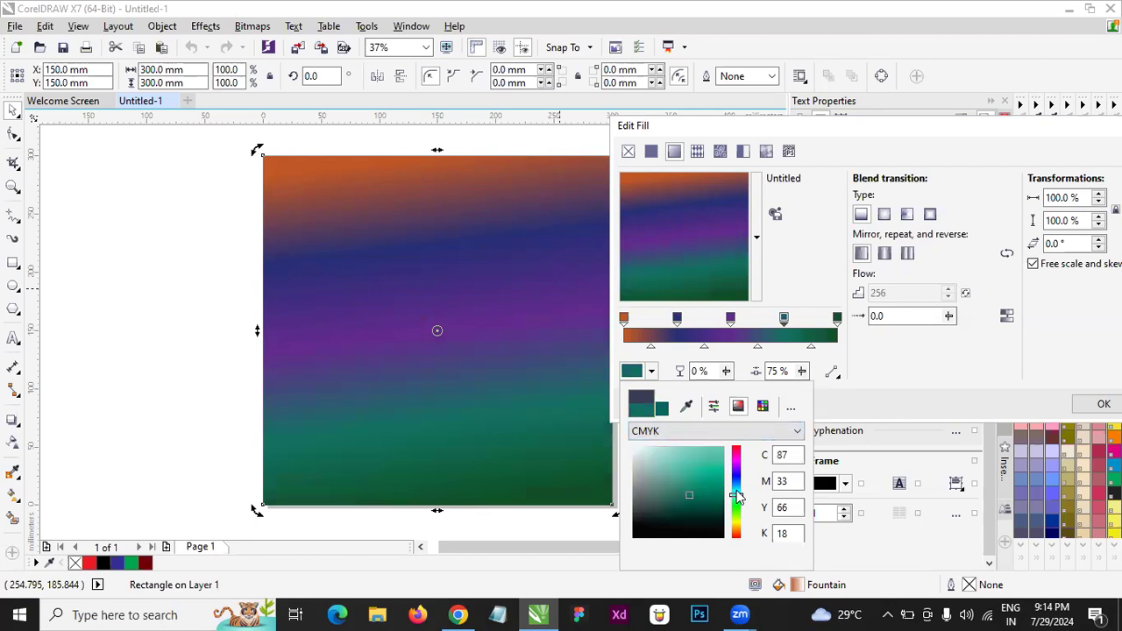
pyautogui.click(737, 513)
pyautogui.click(735, 484)
pyautogui.click(738, 500)
# - Shift the blend midpoints, placing the purple-to-teal one at the purple node, the blue-to-purple one at 46% and the last beside the green end
pyautogui.click(786, 321)
pyautogui.moveTo(762, 350); pyautogui.dragTo(726, 352)
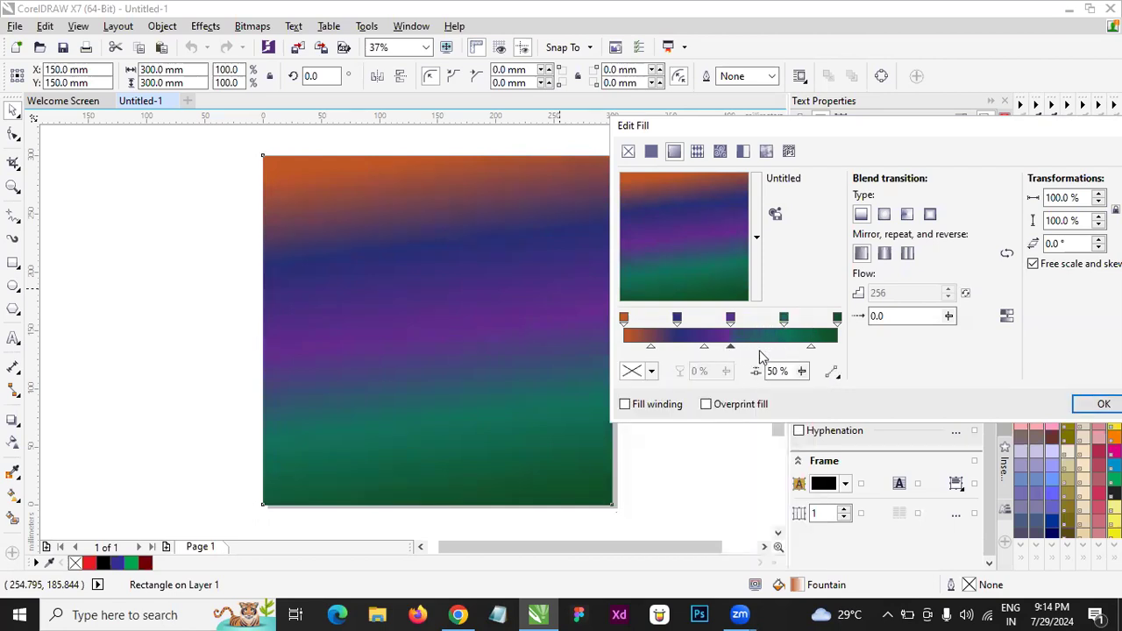
pyautogui.click(705, 352)
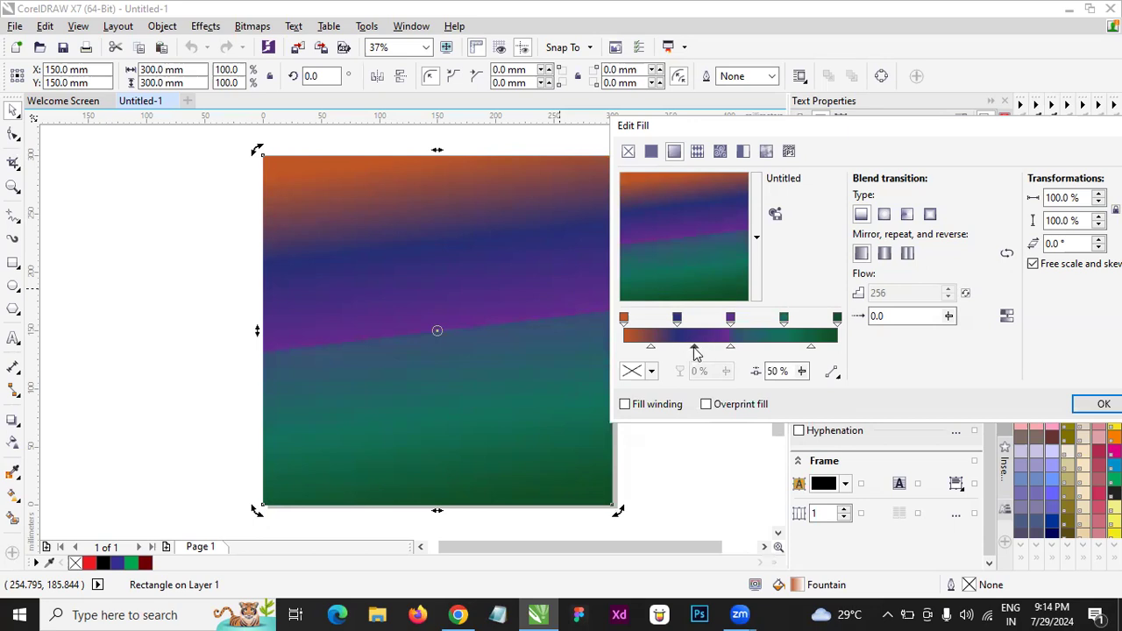
pyautogui.moveTo(702, 352); pyautogui.dragTo(675, 349)
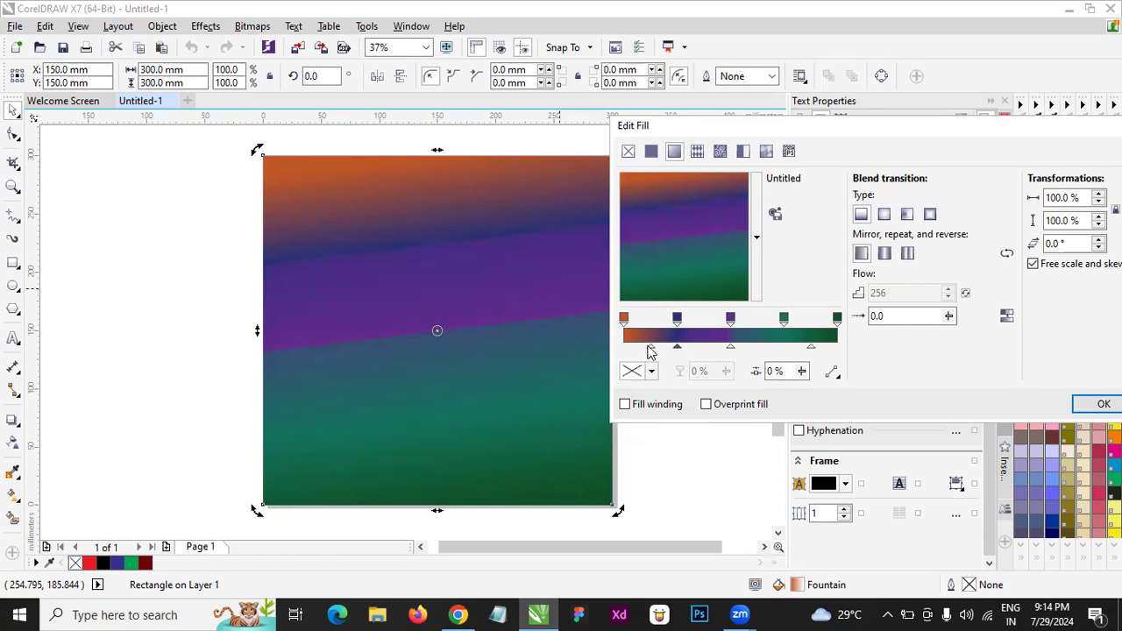
pyautogui.moveTo(654, 351); pyautogui.dragTo(702, 350)
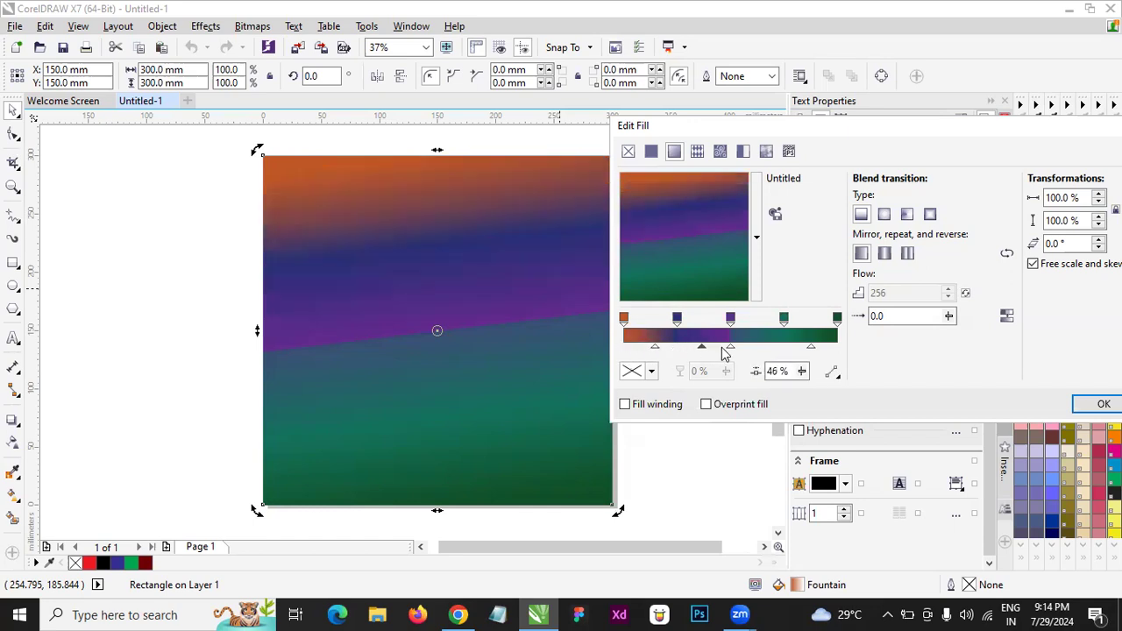
pyautogui.moveTo(807, 349); pyautogui.dragTo(832, 349)
# - Move the teal node closer to the green end and the purple node to 67% of the gradient
pyautogui.moveTo(785, 319); pyautogui.dragTo(799, 319)
pyautogui.click(731, 319)
pyautogui.moveTo(730, 319); pyautogui.dragTo(769, 321)
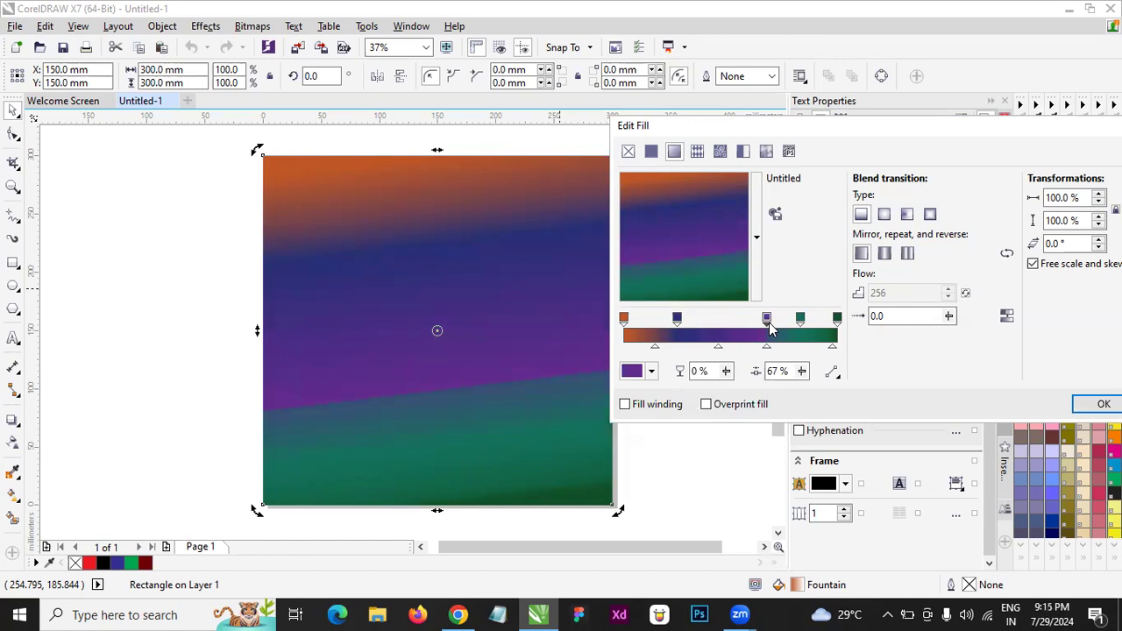
# - Delete the blue, purple and teal nodes, leaving only the orange and green ends of the gradient
pyautogui.doubleClick(677, 319)
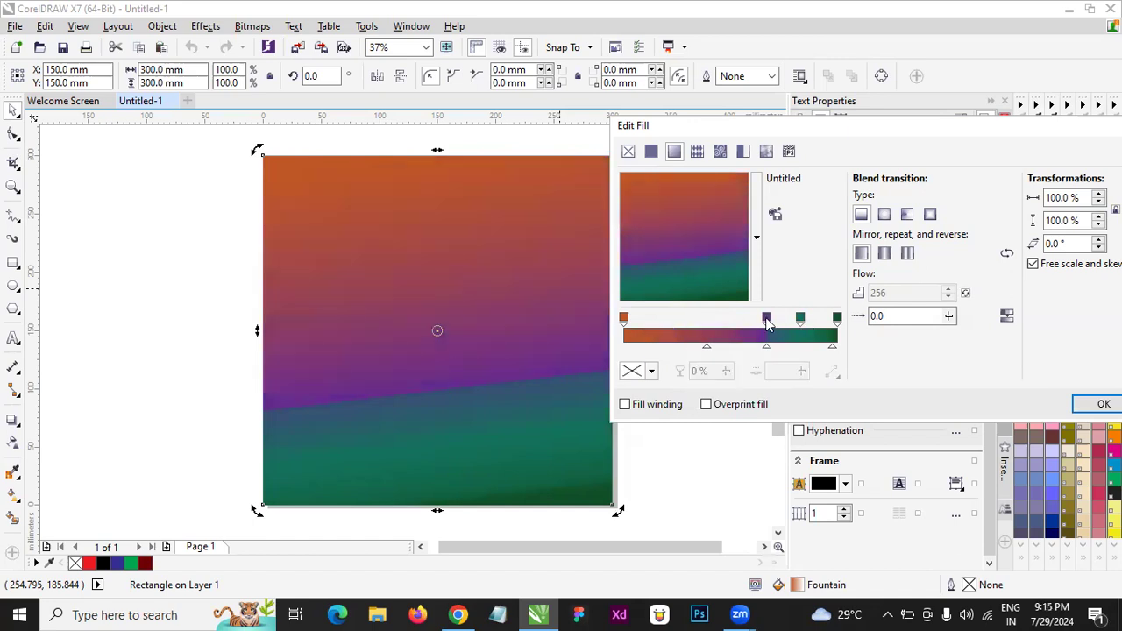
pyautogui.doubleClick(768, 319)
pyautogui.doubleClick(799, 318)
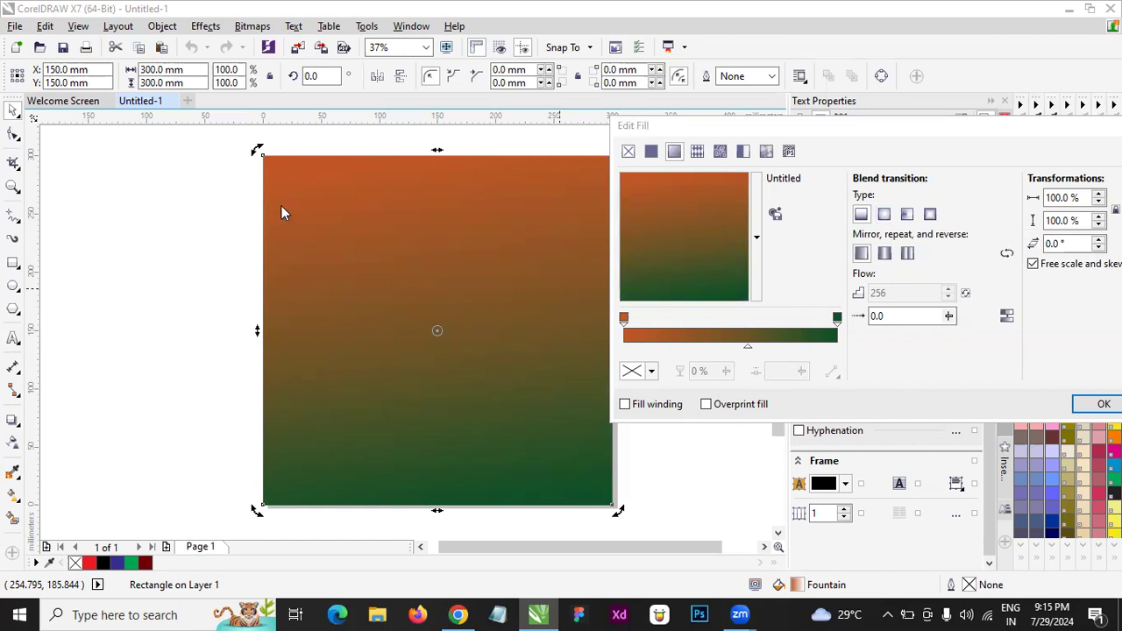
# - Try a reversed diagonal direction and the elliptical fountain fill type on the square, and discard the fill edits
pyautogui.moveTo(668, 279); pyautogui.dragTo(643, 204)
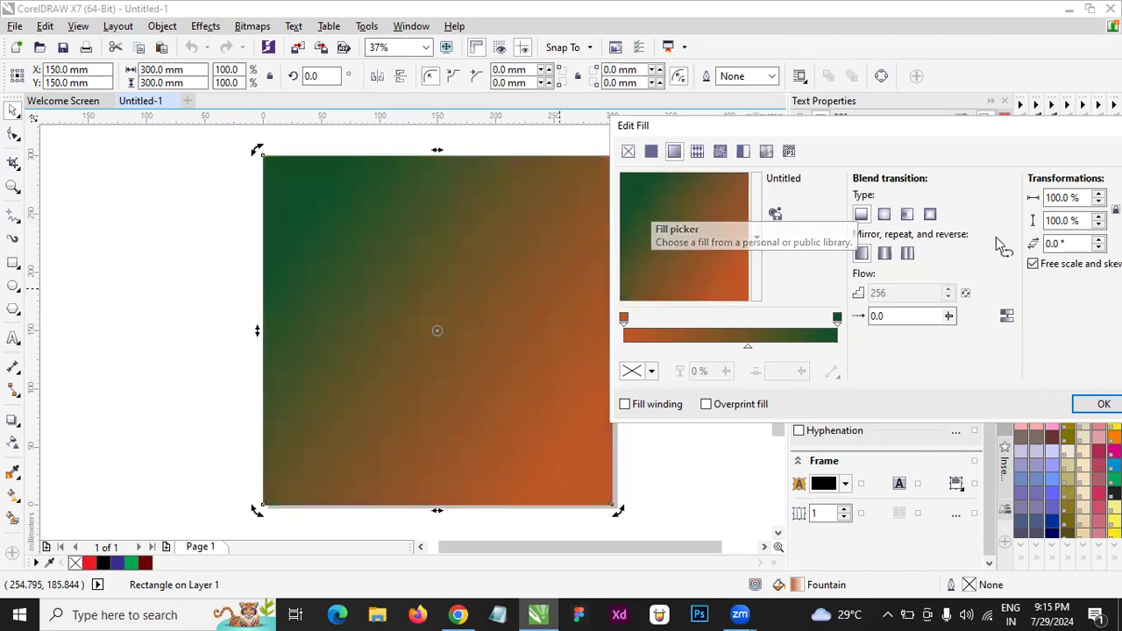
pyautogui.click(883, 216)
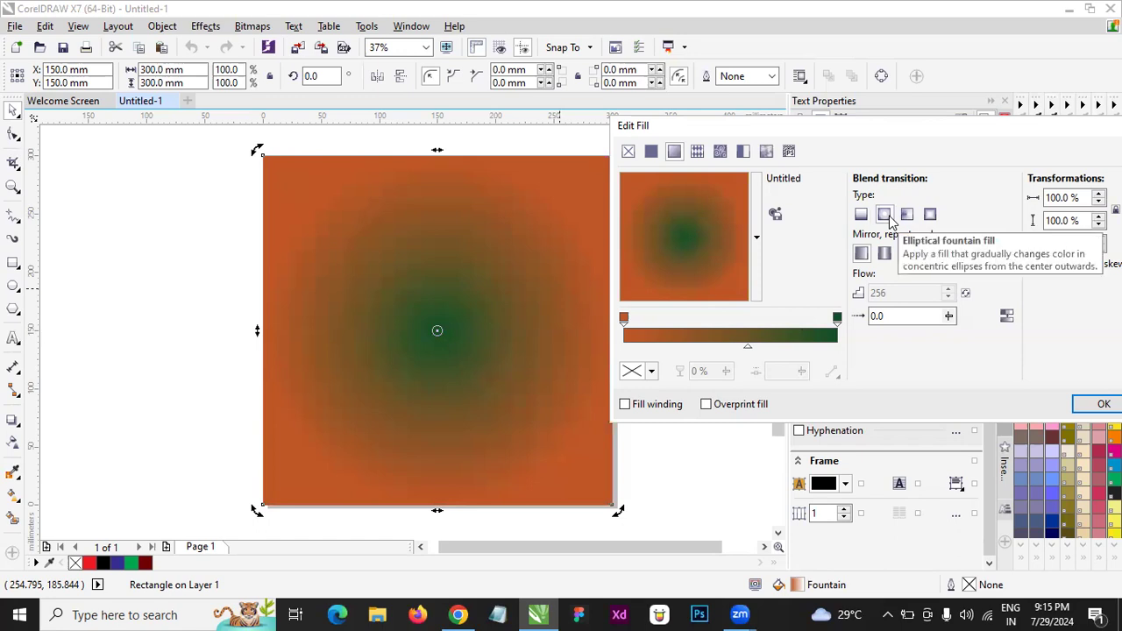
pyautogui.moveTo(682, 260); pyautogui.dragTo(682, 235)
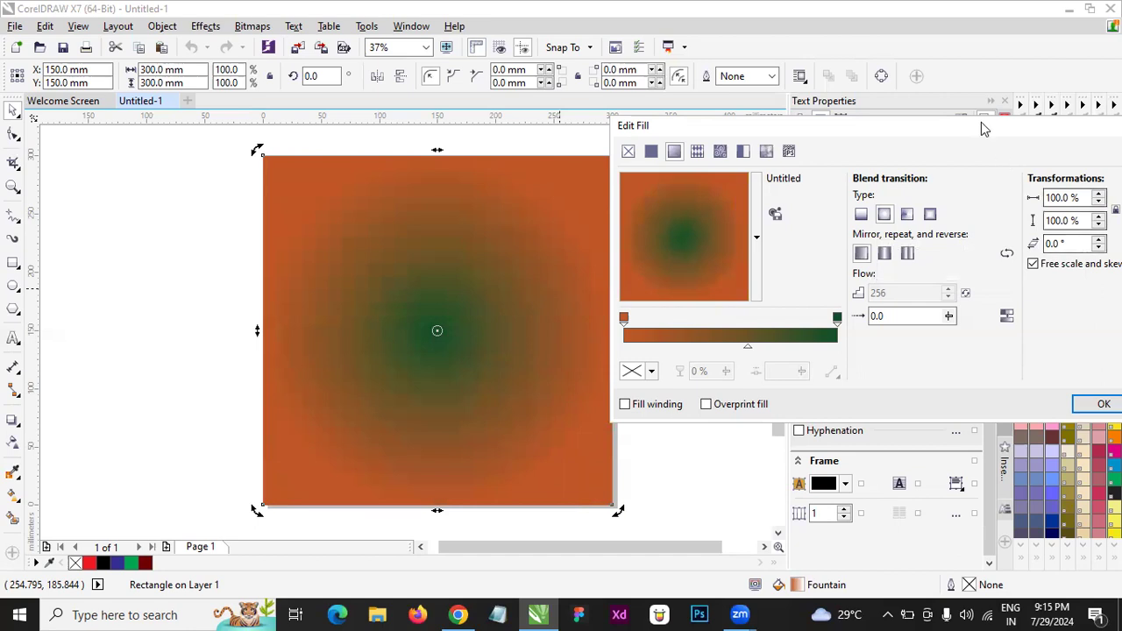
pyautogui.moveTo(984, 129); pyautogui.dragTo(824, 118)
pyautogui.click(1009, 402)
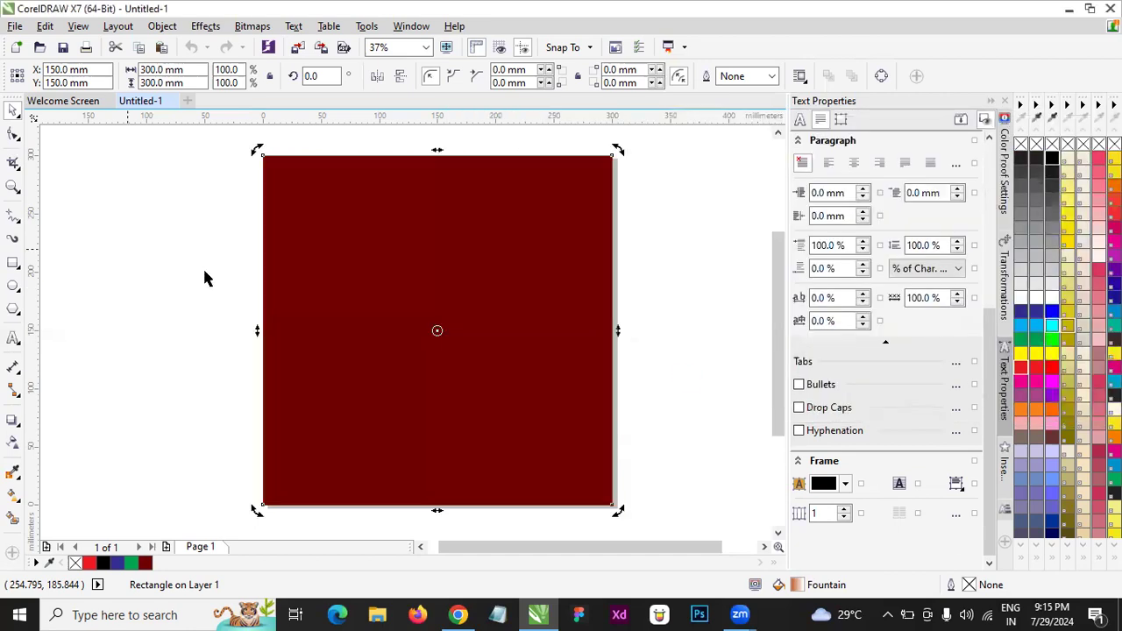
pyautogui.click(427, 272)
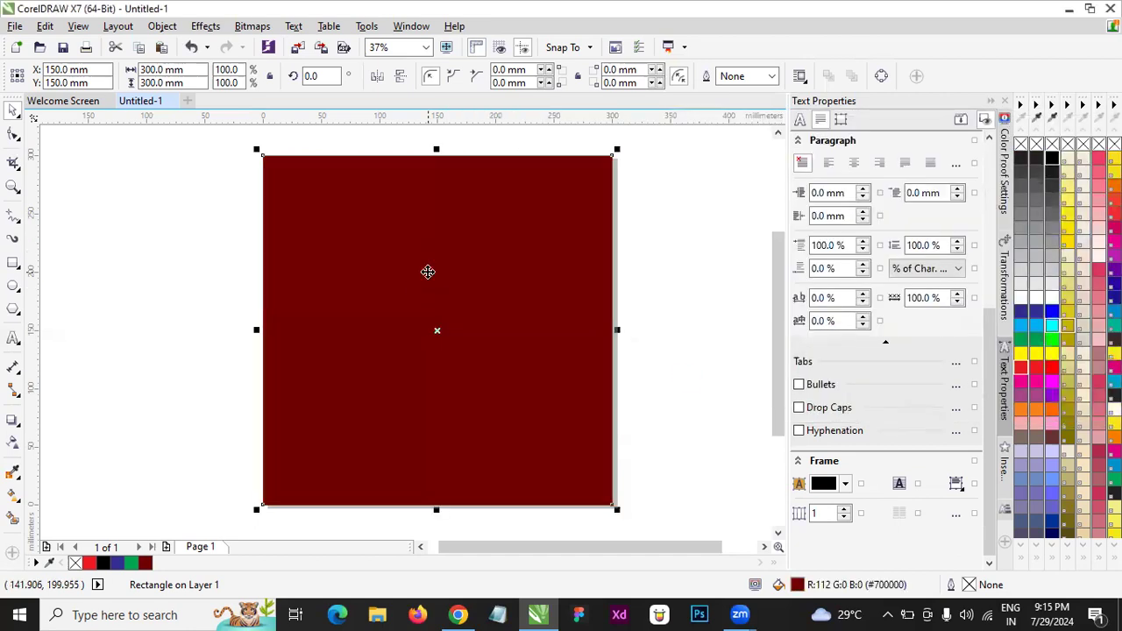
pyautogui.press('F11')
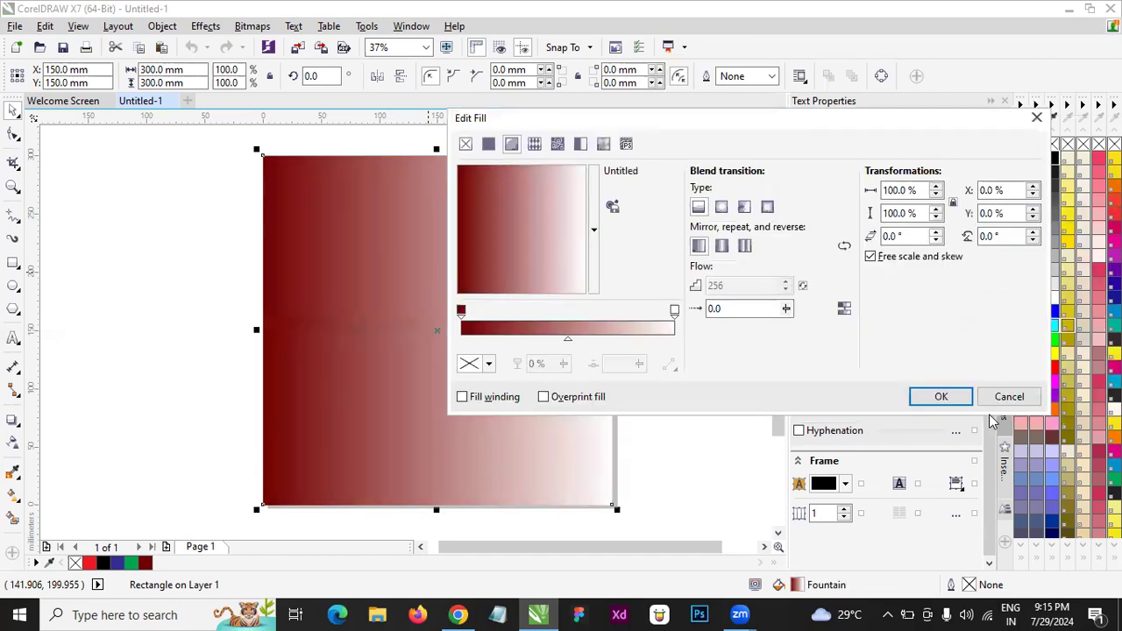
pyautogui.click(947, 399)
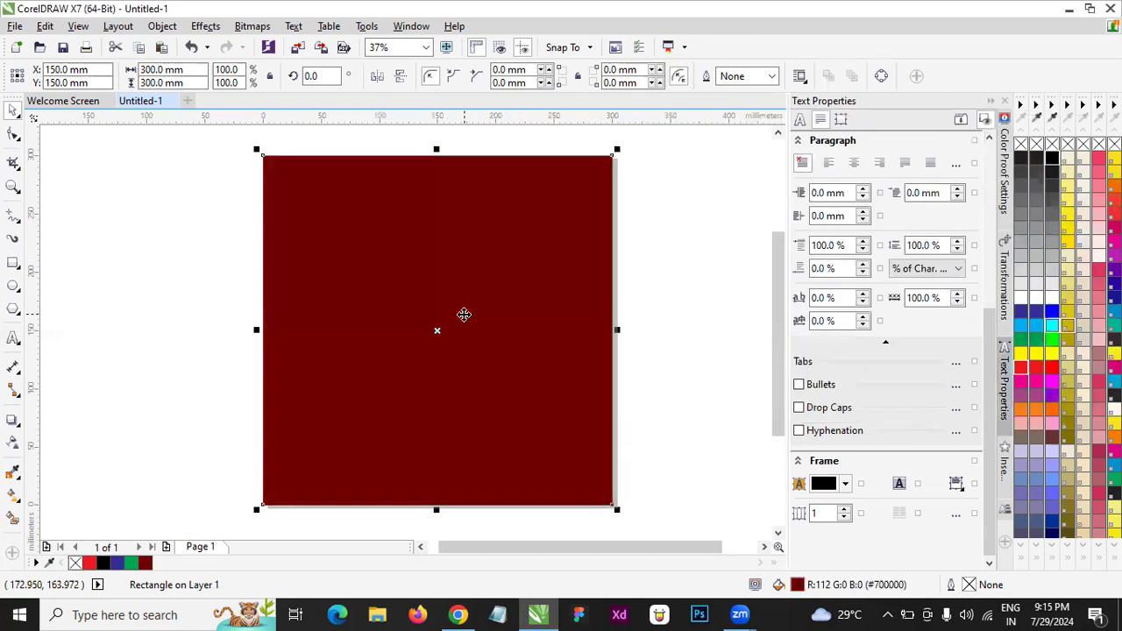
# - Give the square an elliptical fountain fill running from dark red at the edges to red (C0 M100 Y100 K0) at the centre
pyautogui.press('F11')
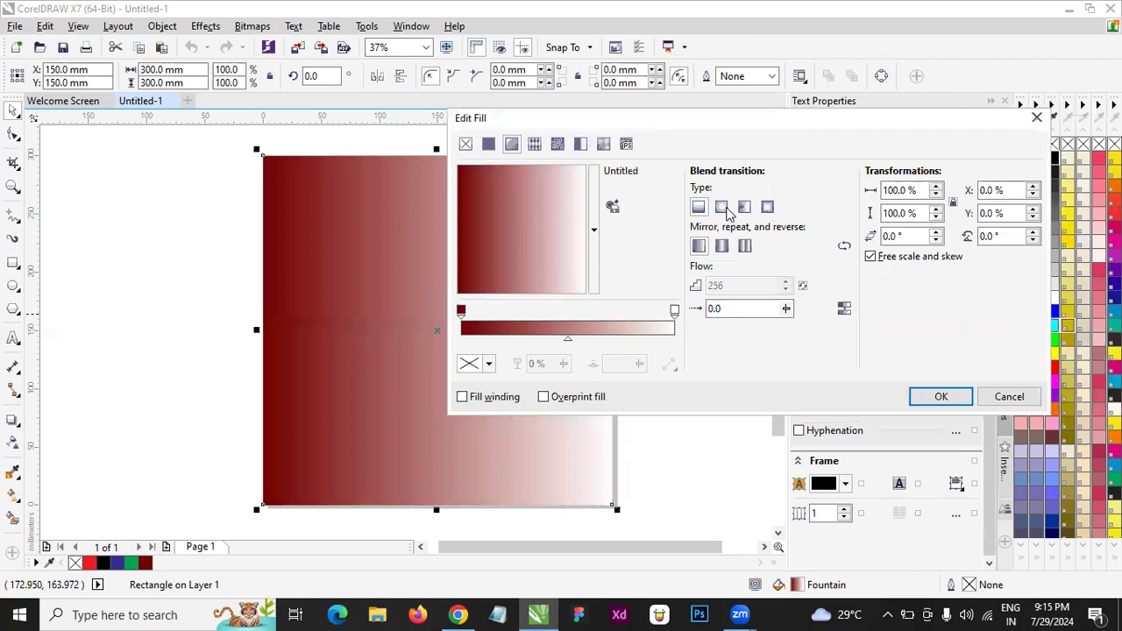
pyautogui.click(722, 209)
pyautogui.click(675, 311)
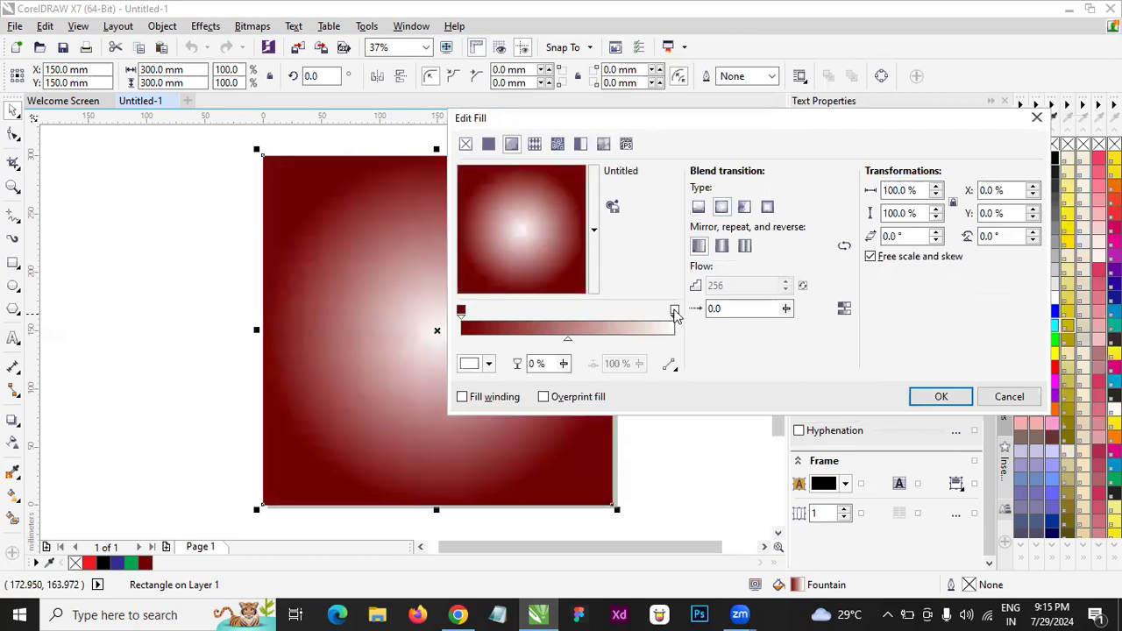
pyautogui.click(488, 363)
pyautogui.click(556, 441)
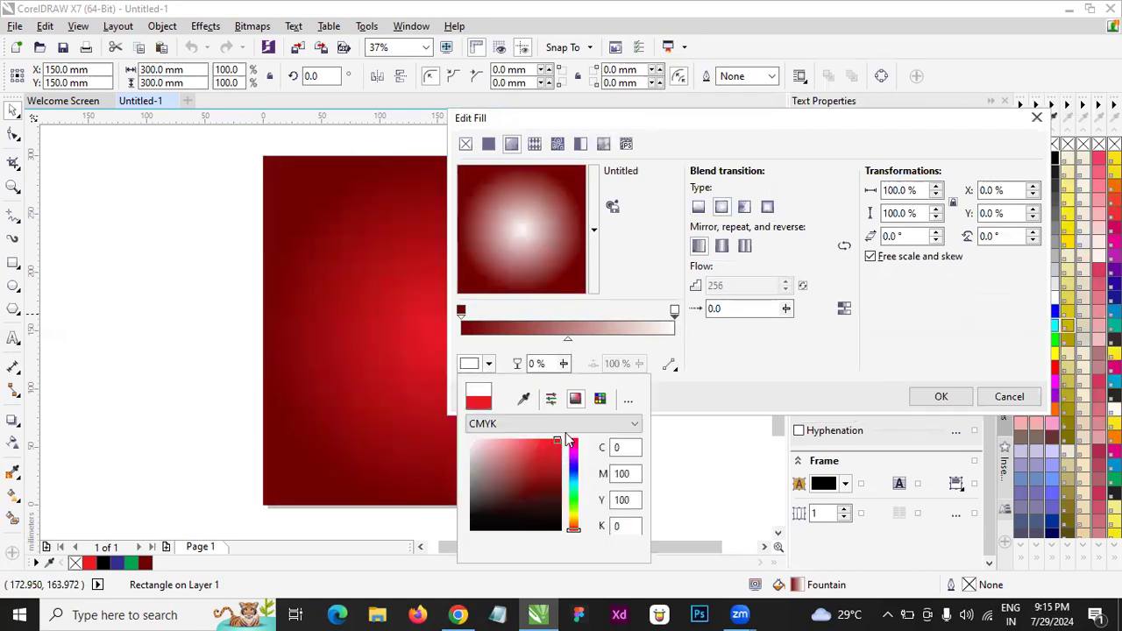
pyautogui.click(624, 133)
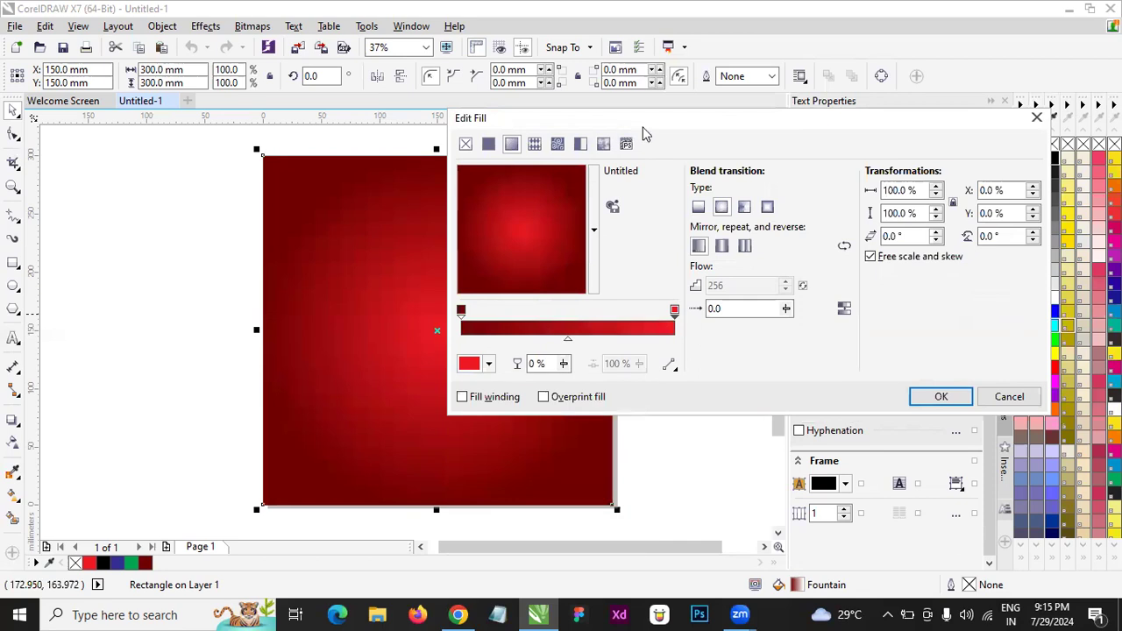
# - Shift the elliptical gradient's centre above the middle of the square, set its red node to C8 M100 Y100 K3, and apply the fill
pyautogui.moveTo(857, 121); pyautogui.dragTo(1016, 125)
pyautogui.click(443, 298)
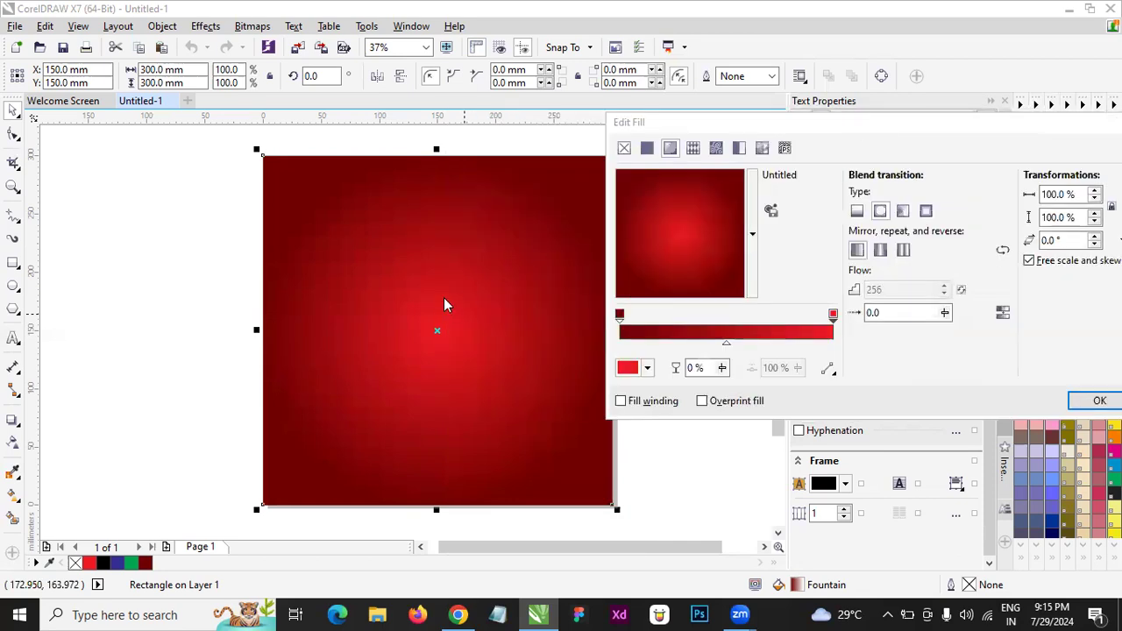
pyautogui.moveTo(656, 278); pyautogui.dragTo(674, 214)
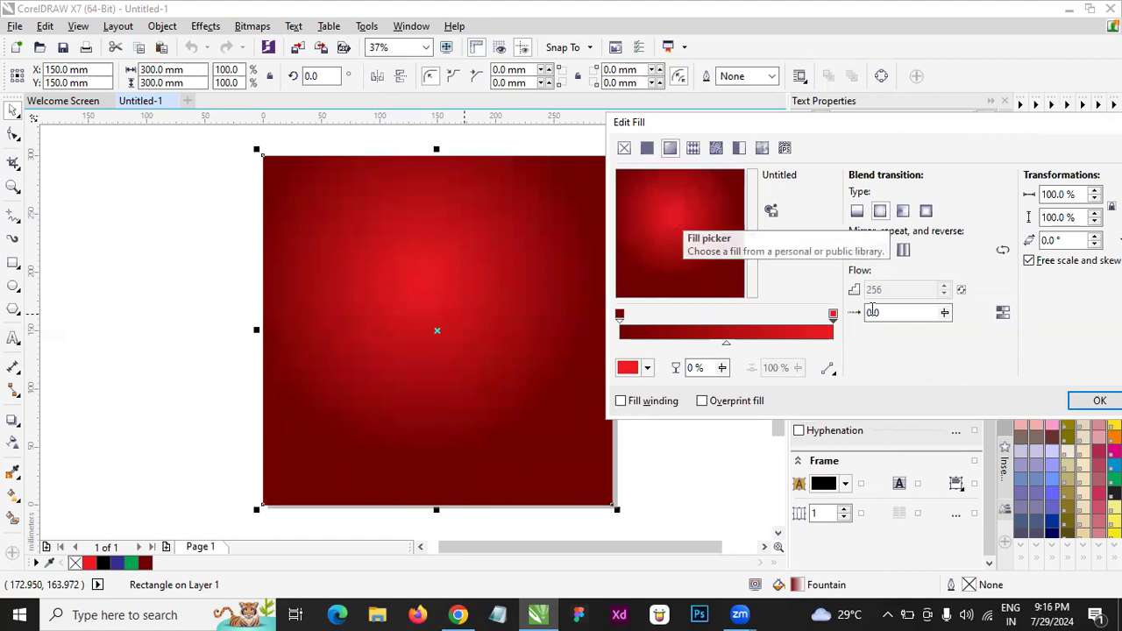
pyautogui.click(628, 367)
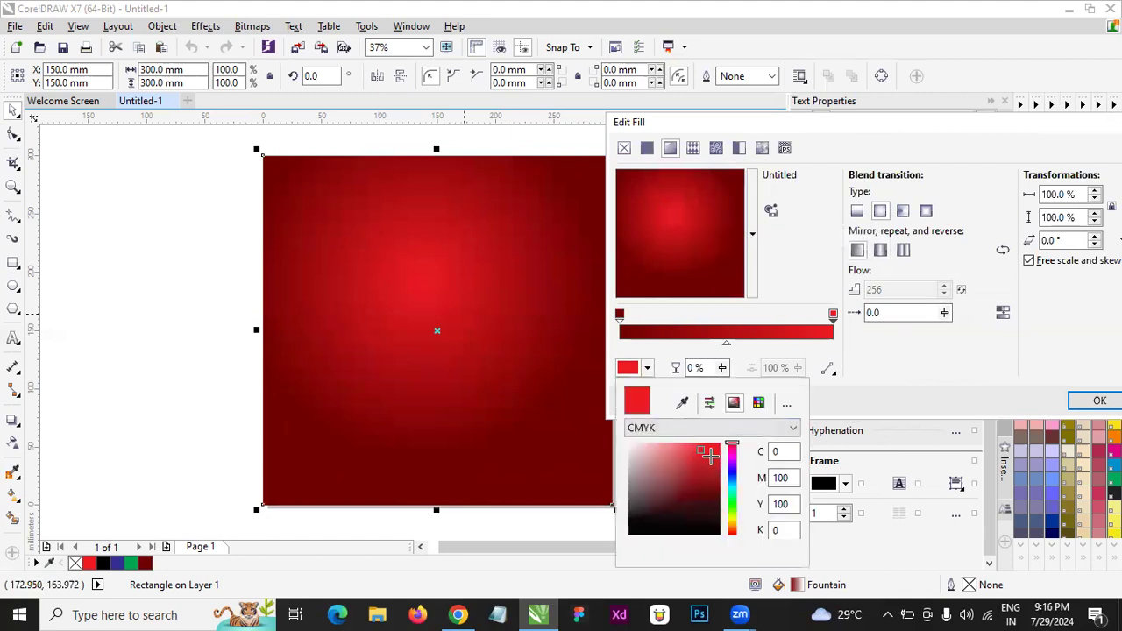
pyautogui.click(718, 456)
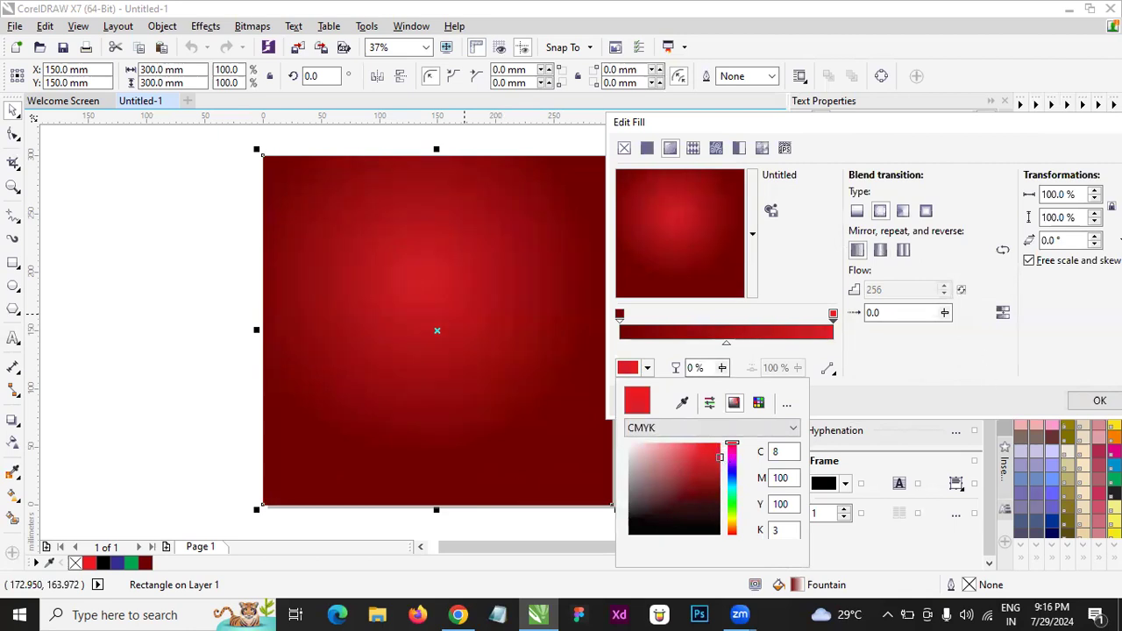
pyautogui.click(1100, 401)
pyautogui.click(1099, 400)
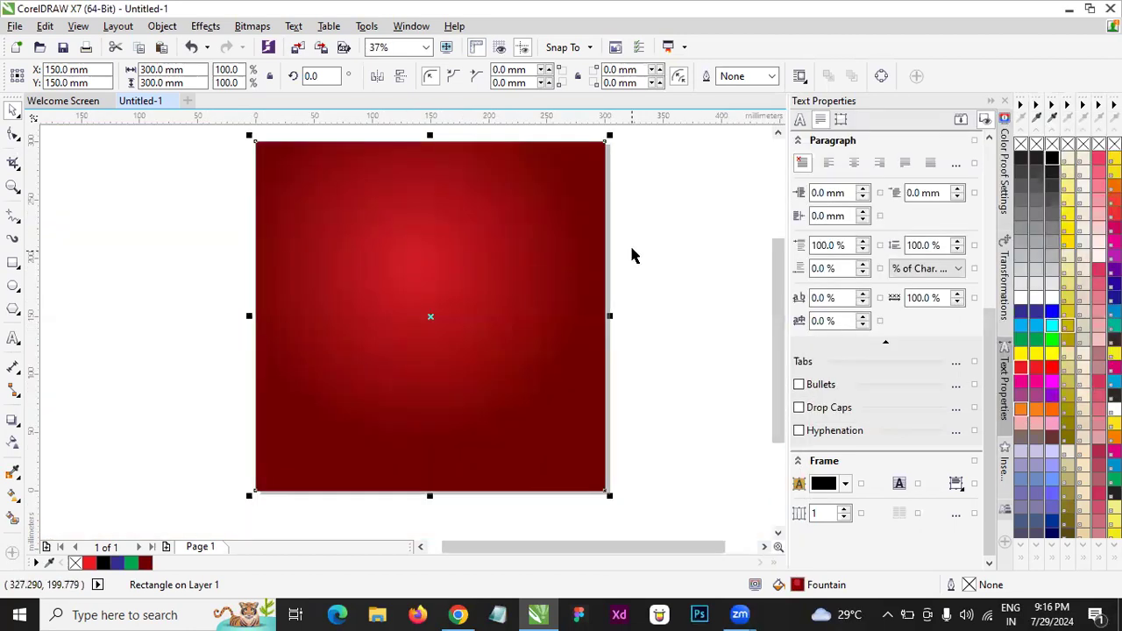
# - Change the square's fill back to a uniform dark red, R 112, G 0, B 0
pyautogui.click(632, 251)
pyautogui.click(477, 249)
pyautogui.press('F11')
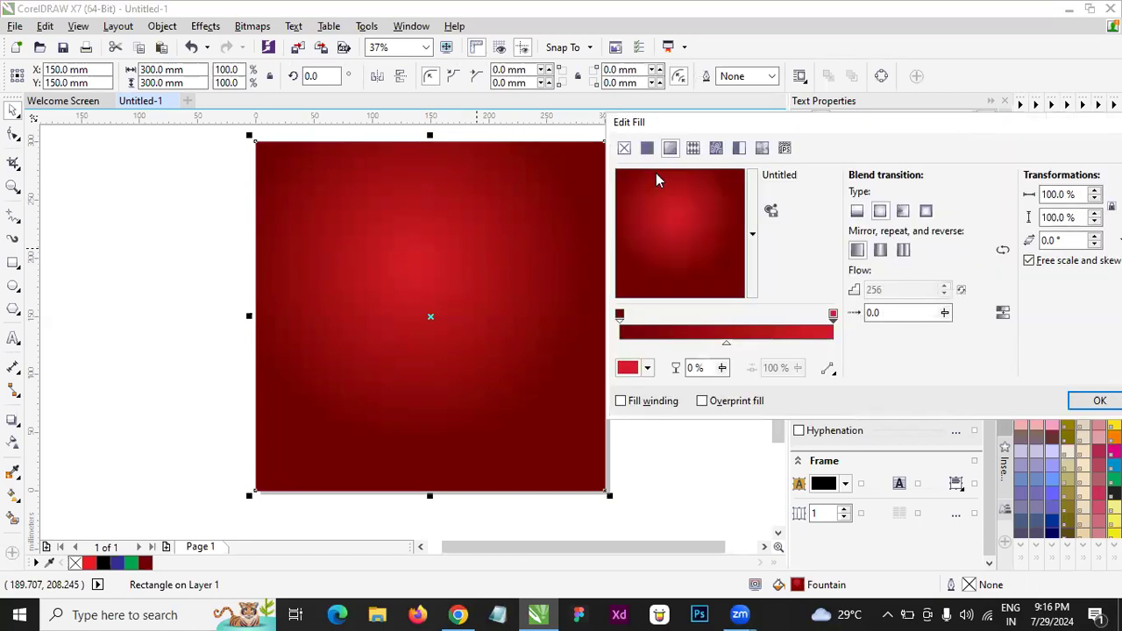
pyautogui.click(646, 151)
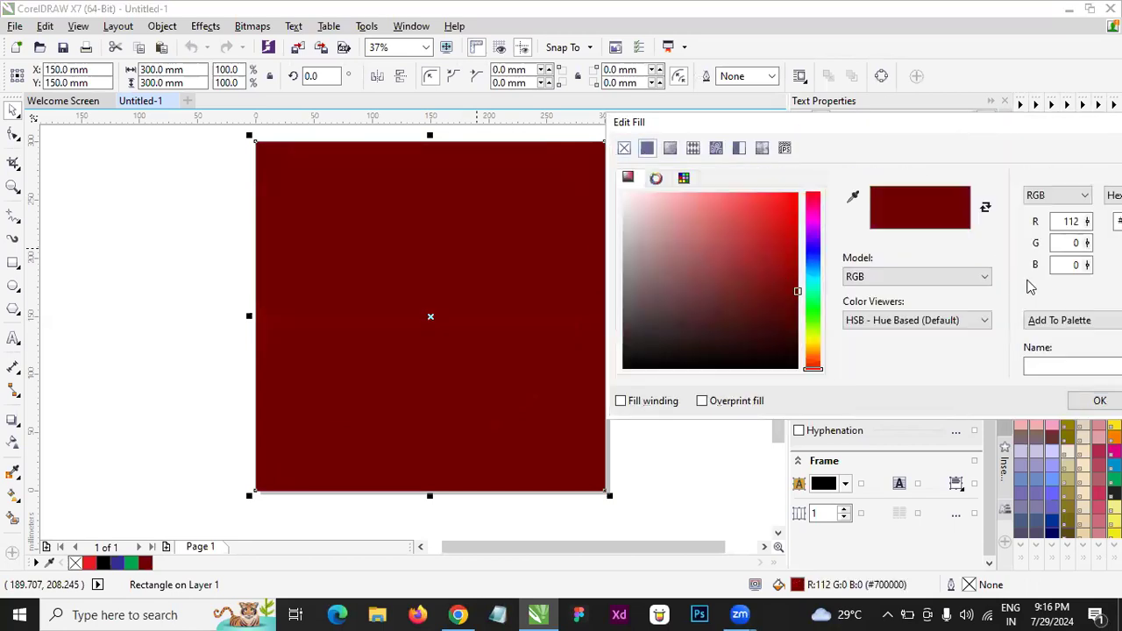
pyautogui.click(1075, 402)
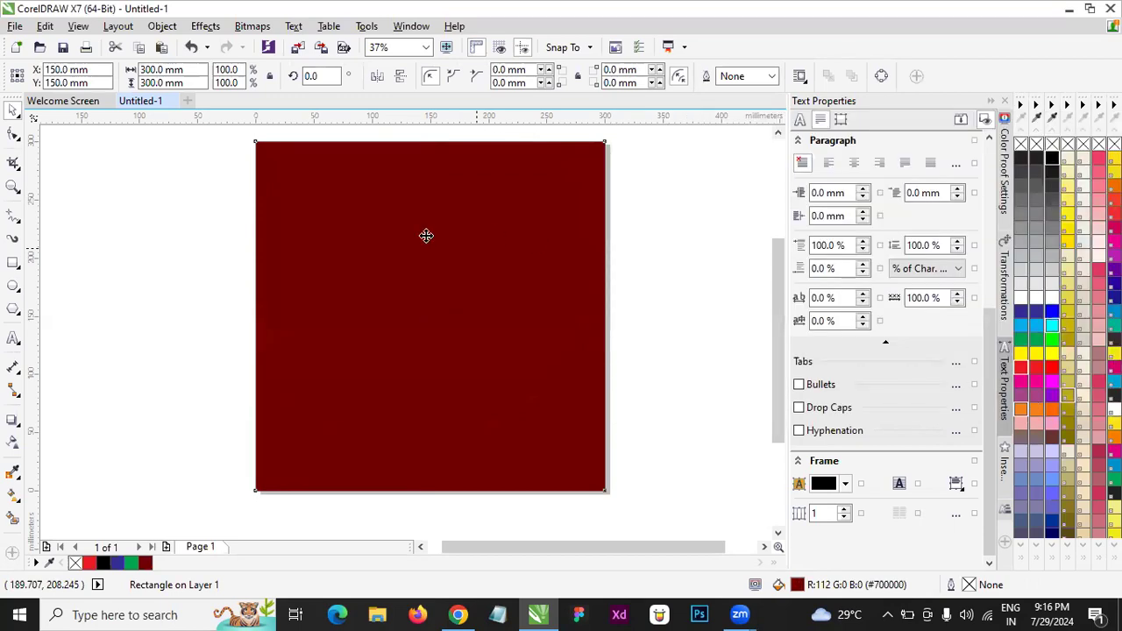
pyautogui.click(208, 219)
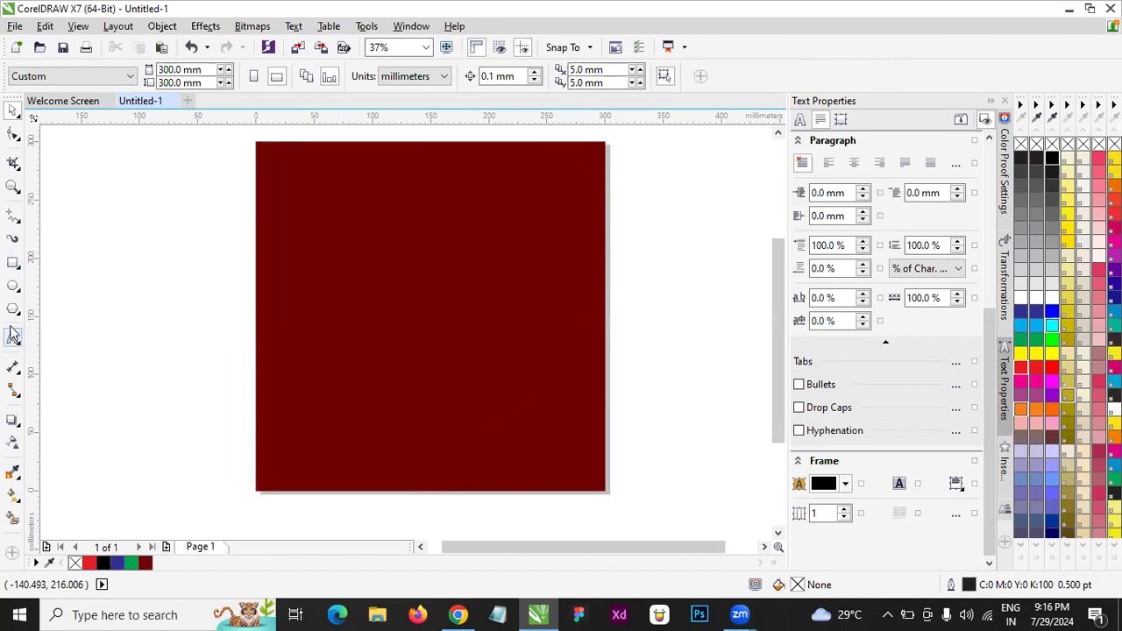
pyautogui.click(343, 271)
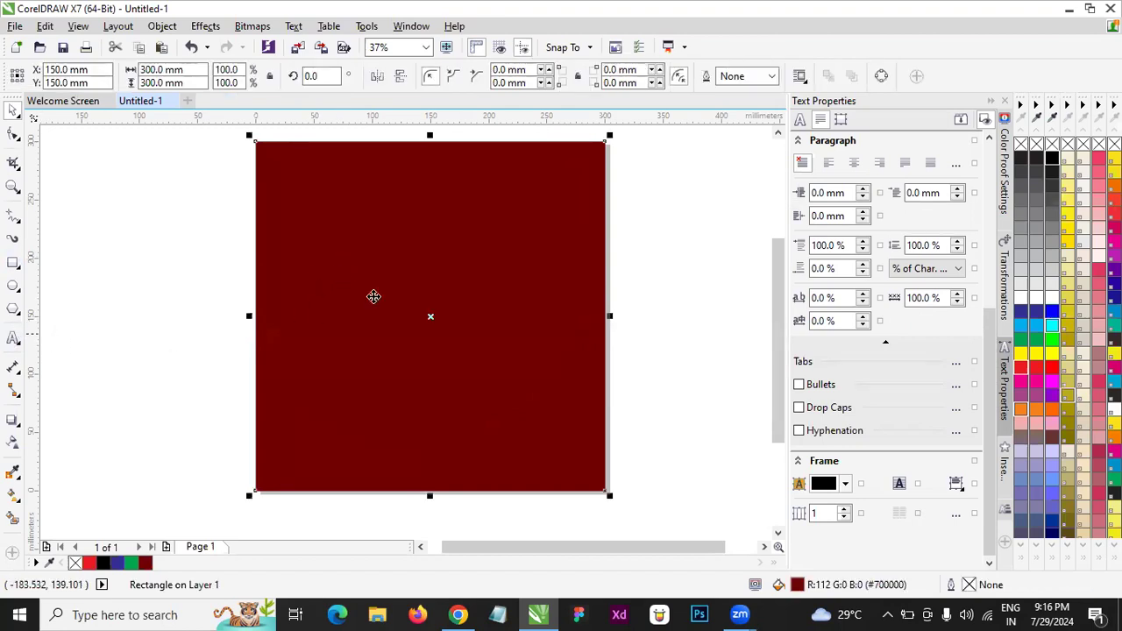
pyautogui.click(12, 340)
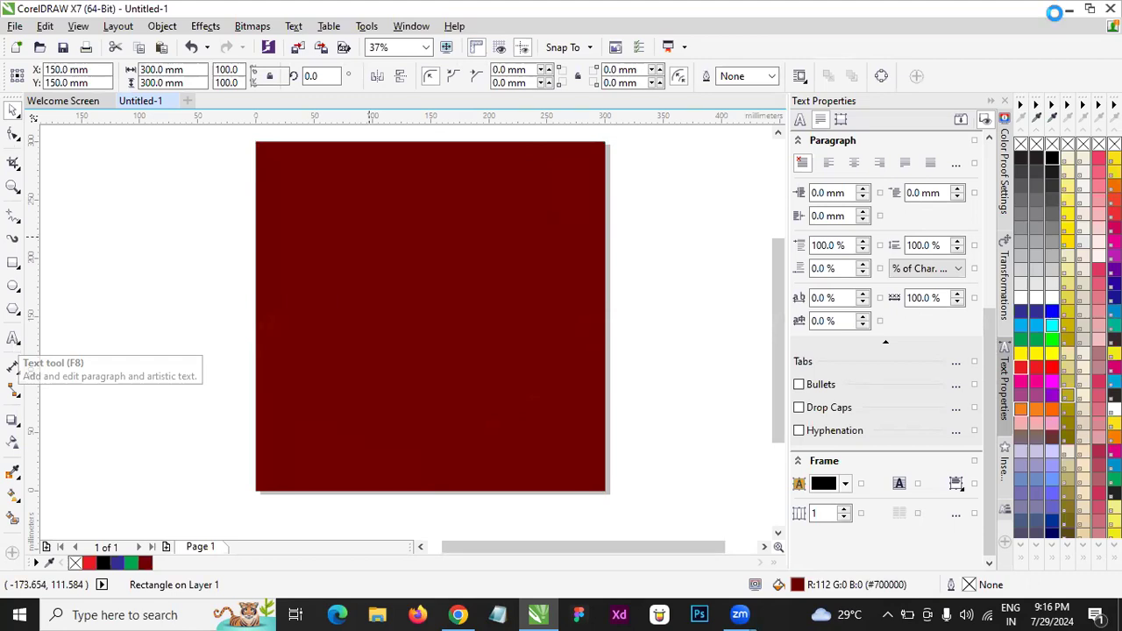
pyautogui.click(675, 289)
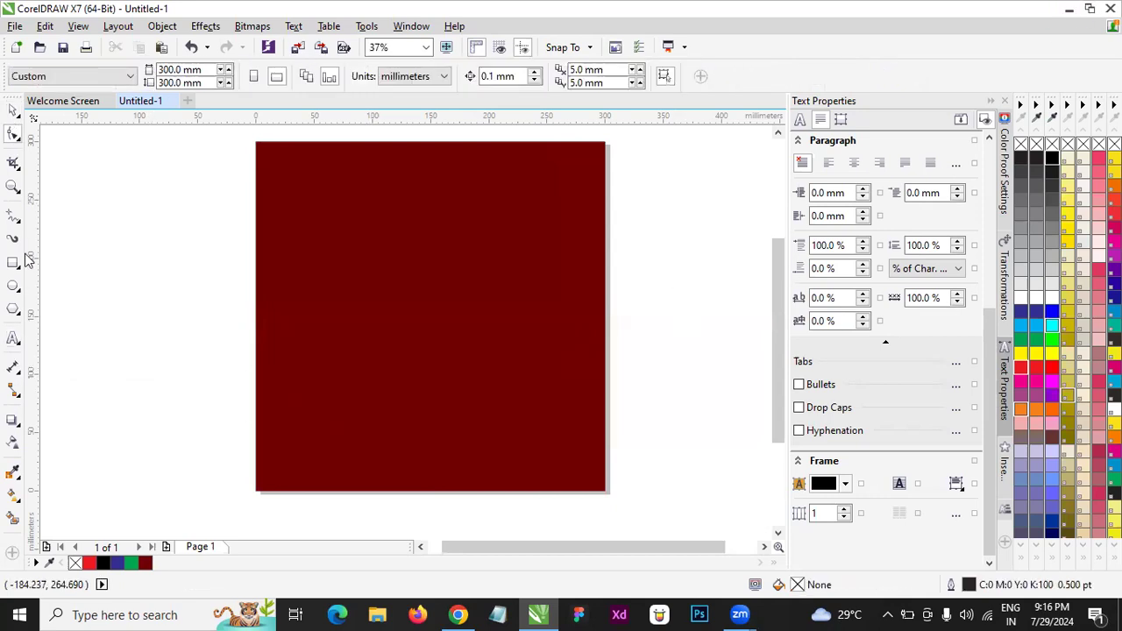
# - Add the artistic text "SHAKTI EDUCATION" in 24 pt Arial in the upper half of the square and deselect it
pyautogui.click(13, 338)
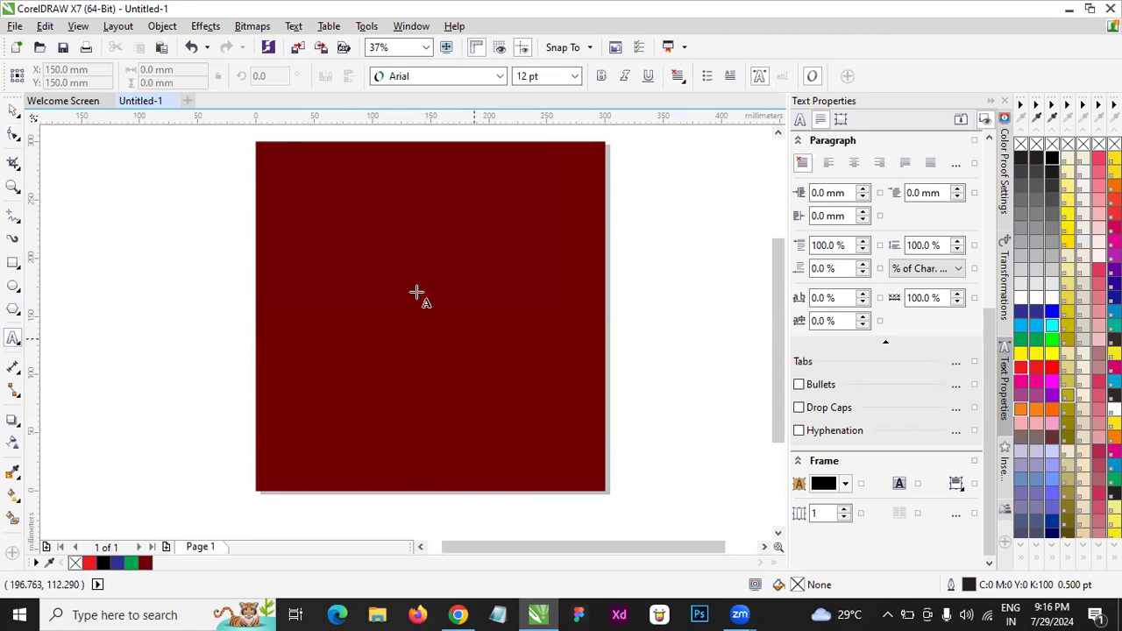
pyautogui.click(364, 268)
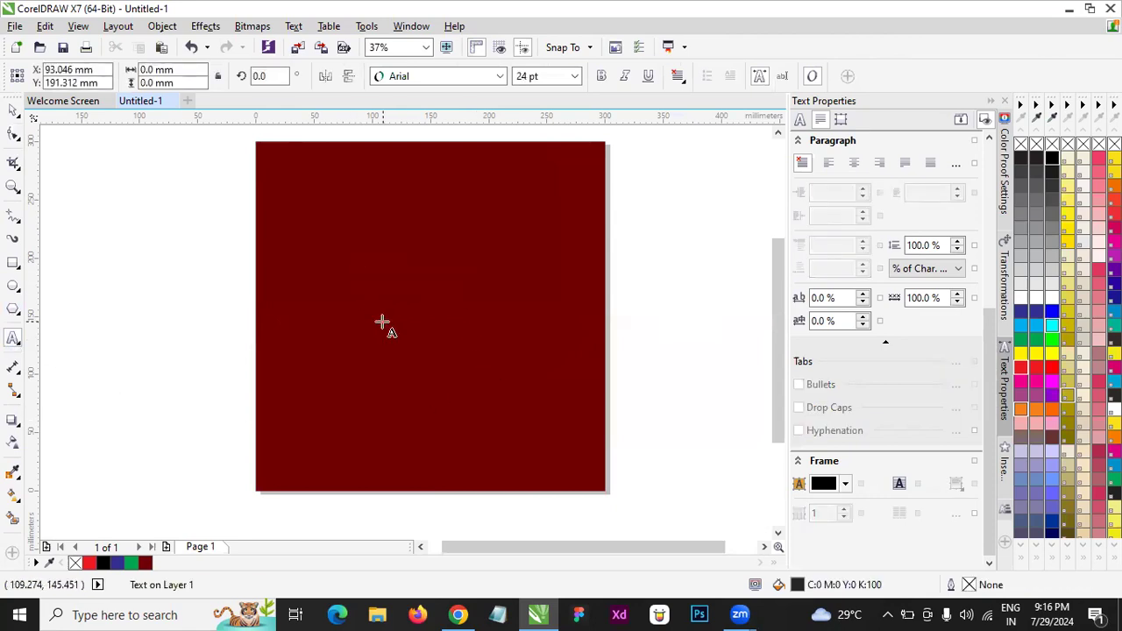
pyautogui.write('SHAKTI')
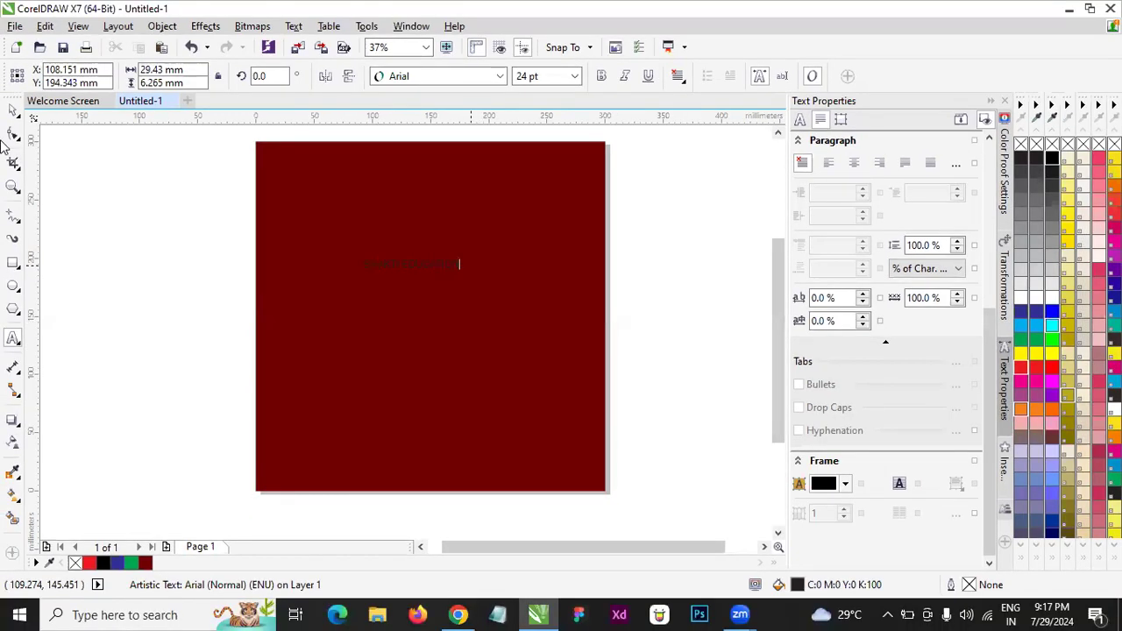
pyautogui.click(13, 109)
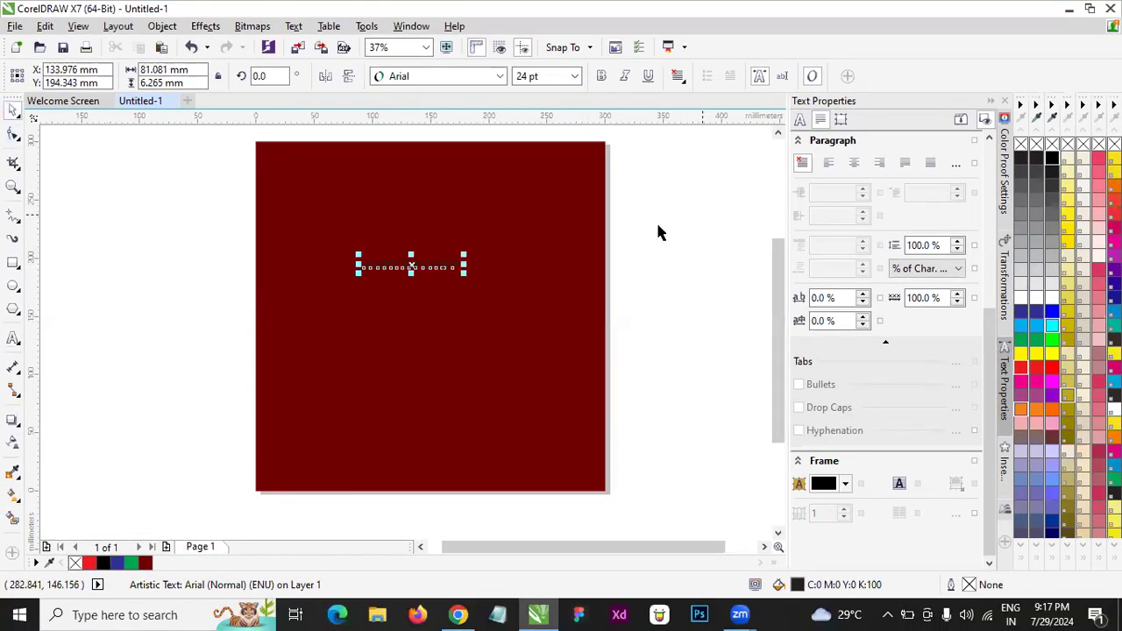
pyautogui.press('Escape')
# - Open the account settings, bring their separate window forward to check the sign-out page, and close it without signing out
pyautogui.click(454, 28)
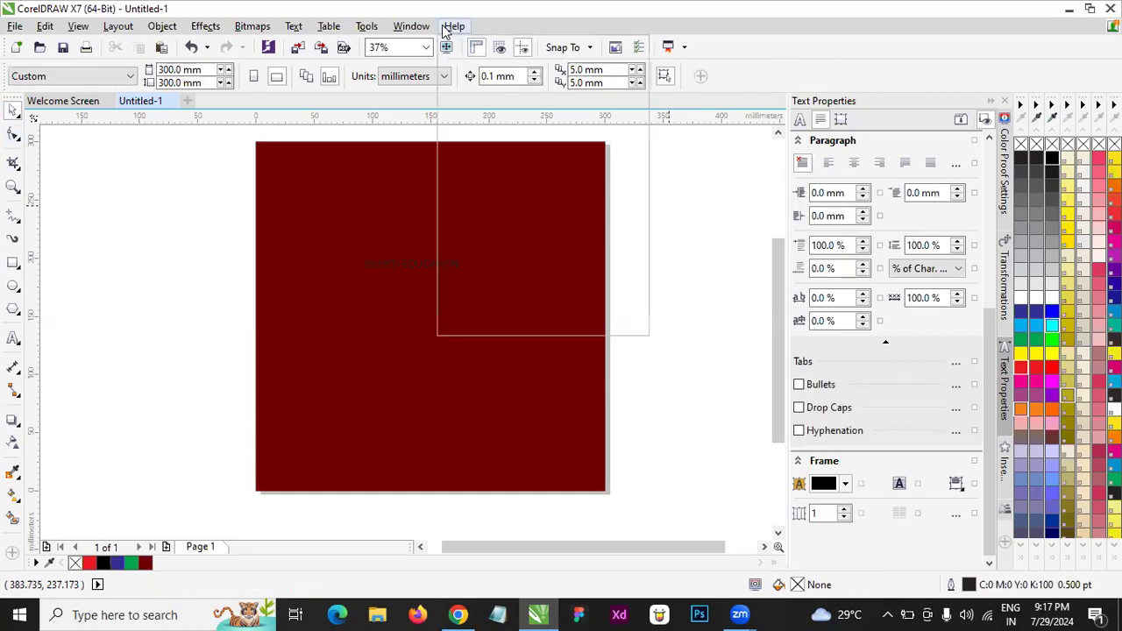
pyautogui.click(480, 304)
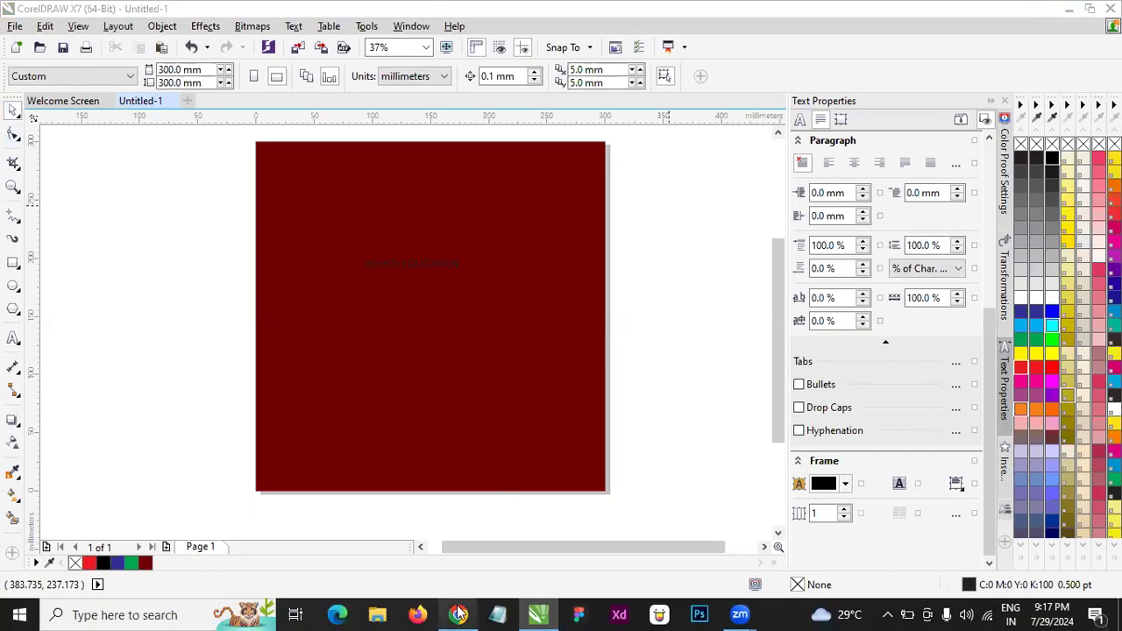
pyautogui.moveTo(457, 612)
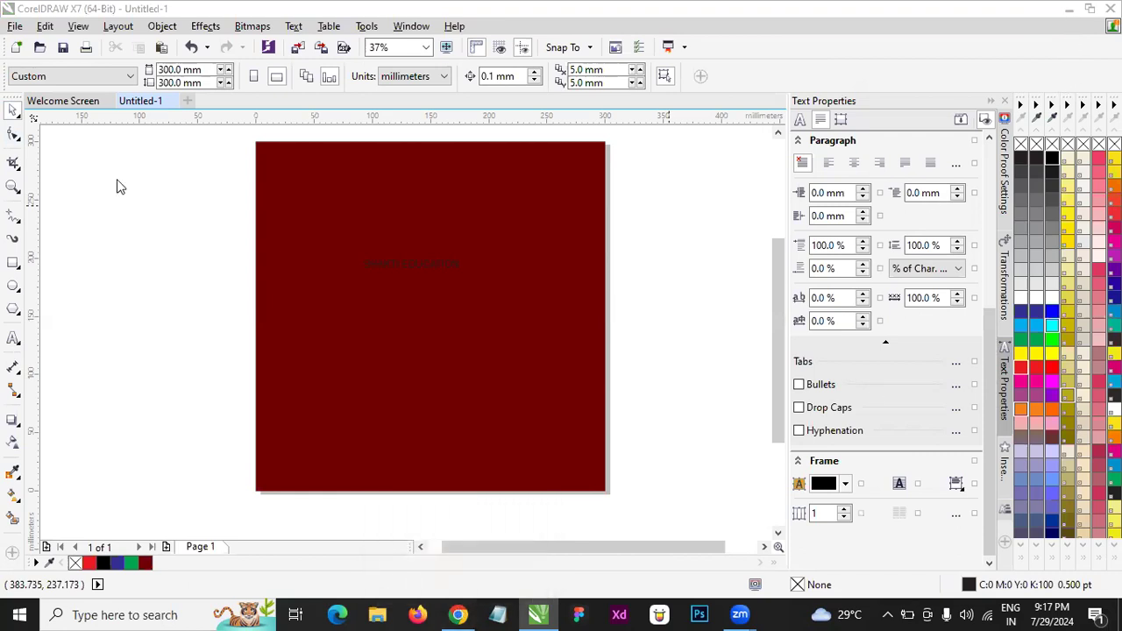
pyautogui.click(456, 614)
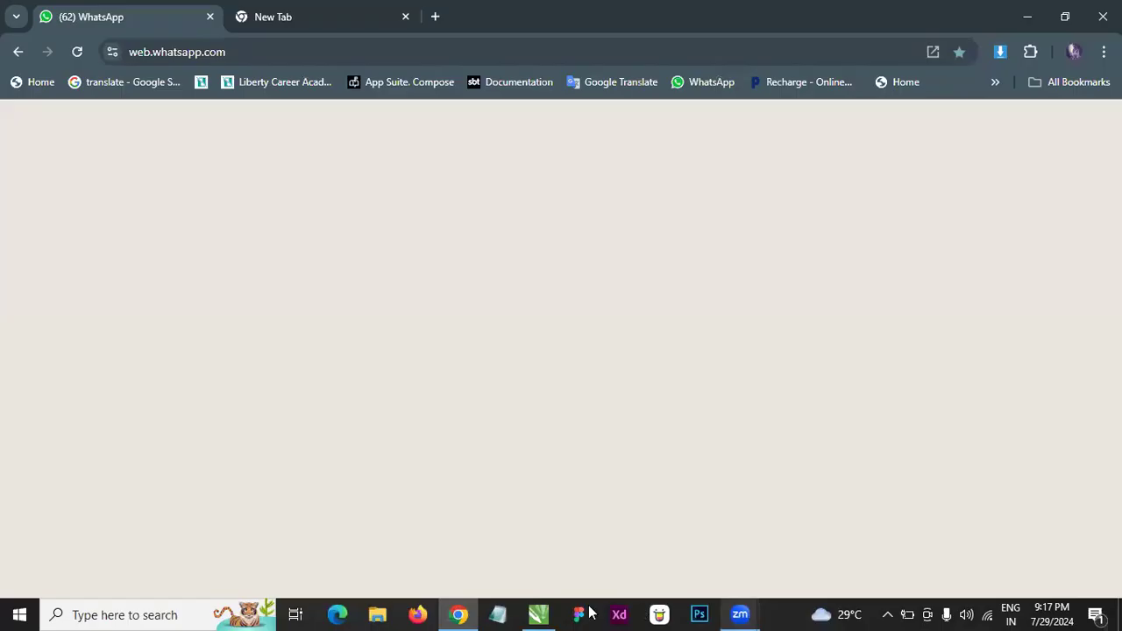
pyautogui.click(537, 614)
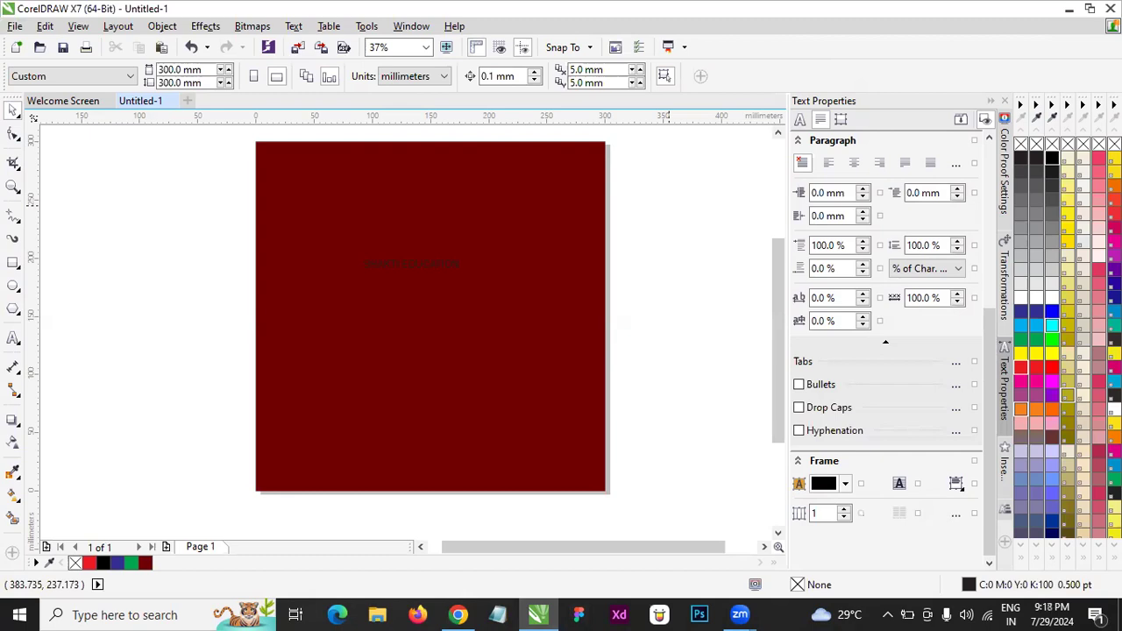
pyautogui.click(540, 606)
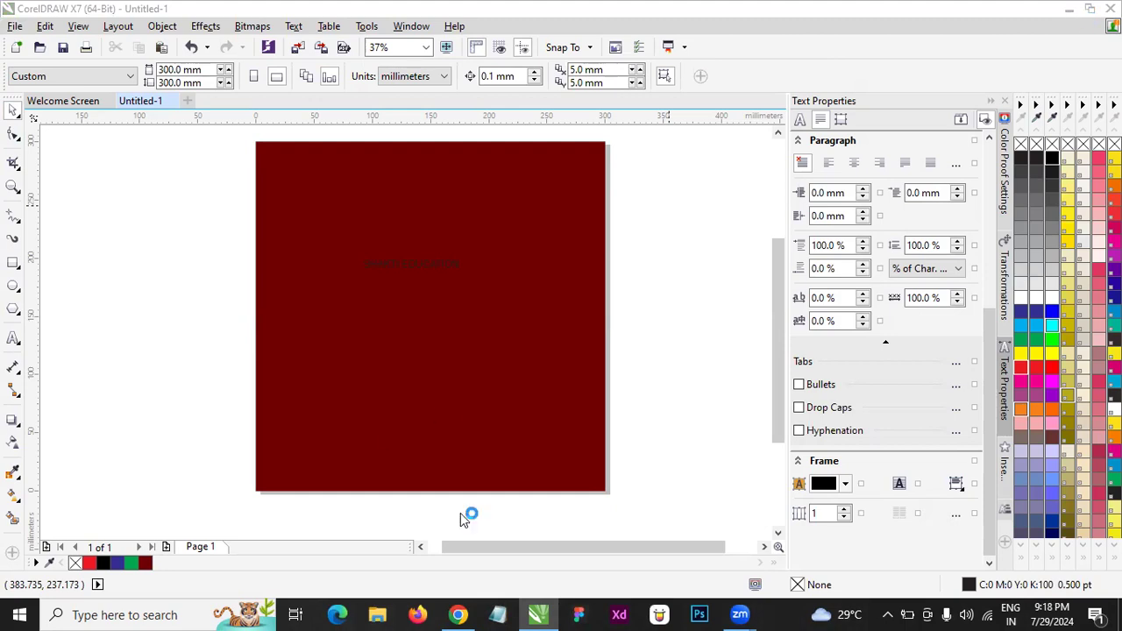
pyautogui.moveTo(539, 614)
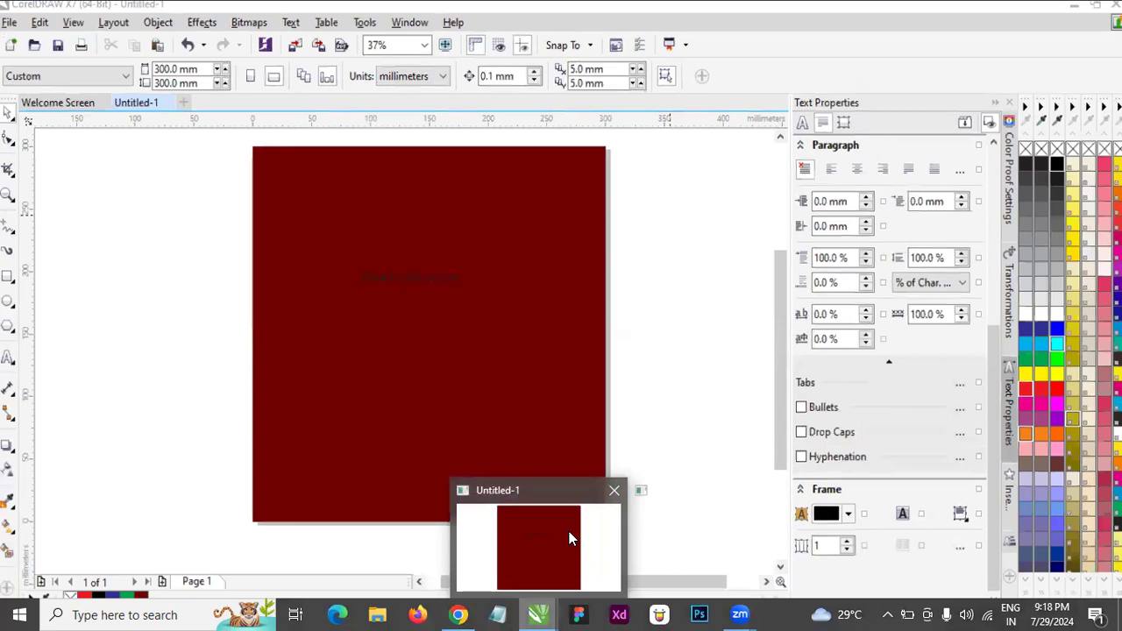
pyautogui.rightClick(538, 614)
pyautogui.click(538, 615)
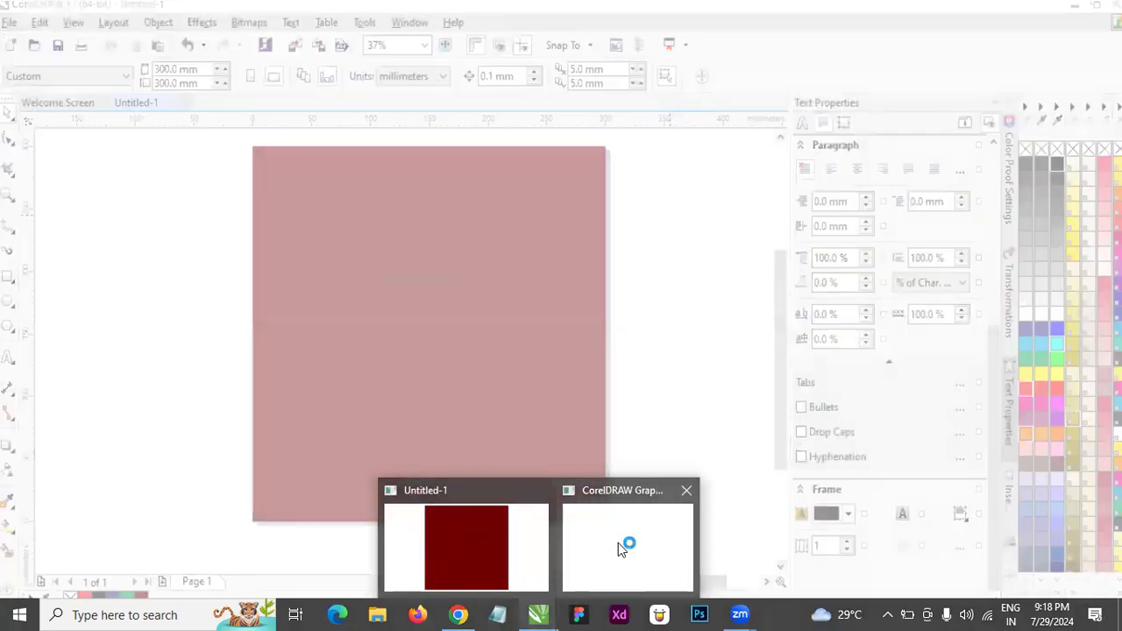
pyautogui.click(618, 543)
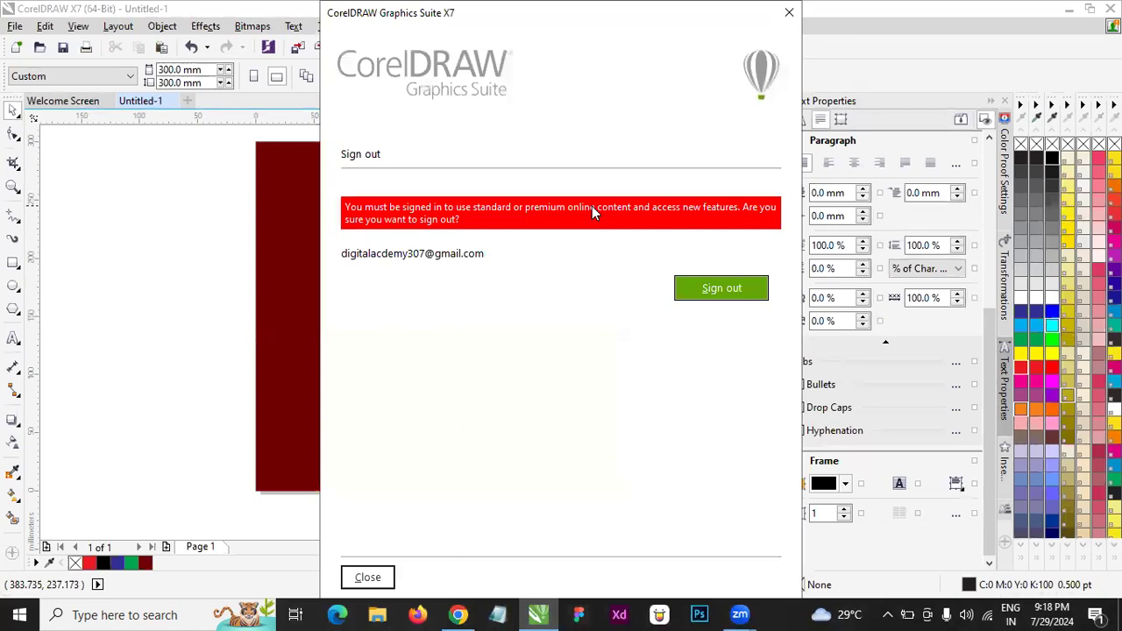
pyautogui.press('Escape')
pyautogui.click(549, 340)
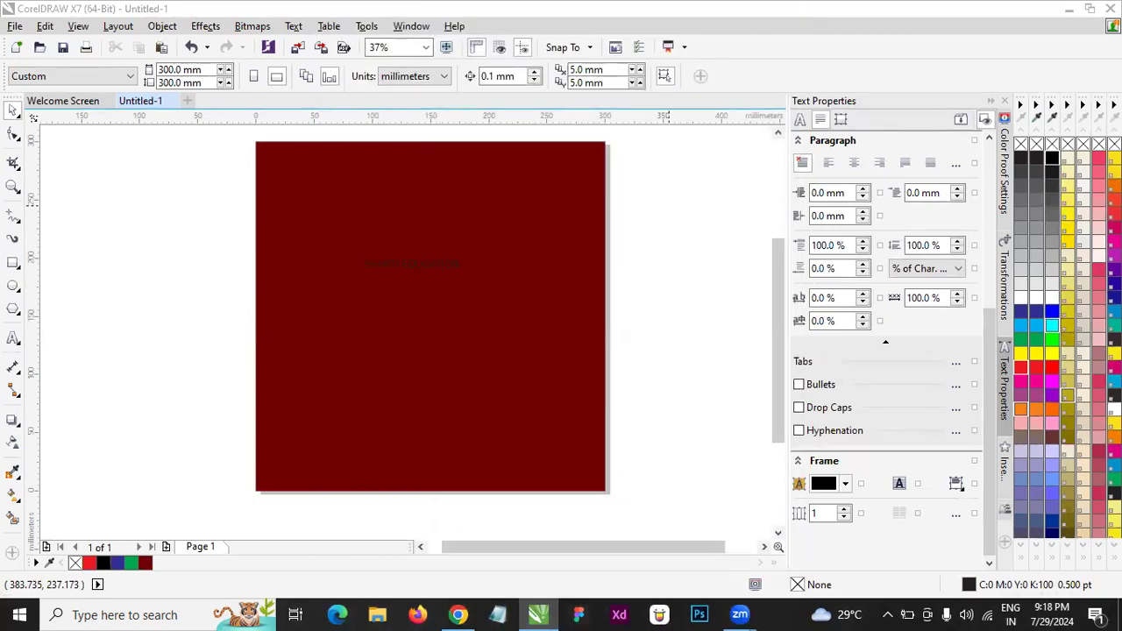
# - Minimize the drawing and browser windows and refresh the desktop several times
pyautogui.click(1072, 10)
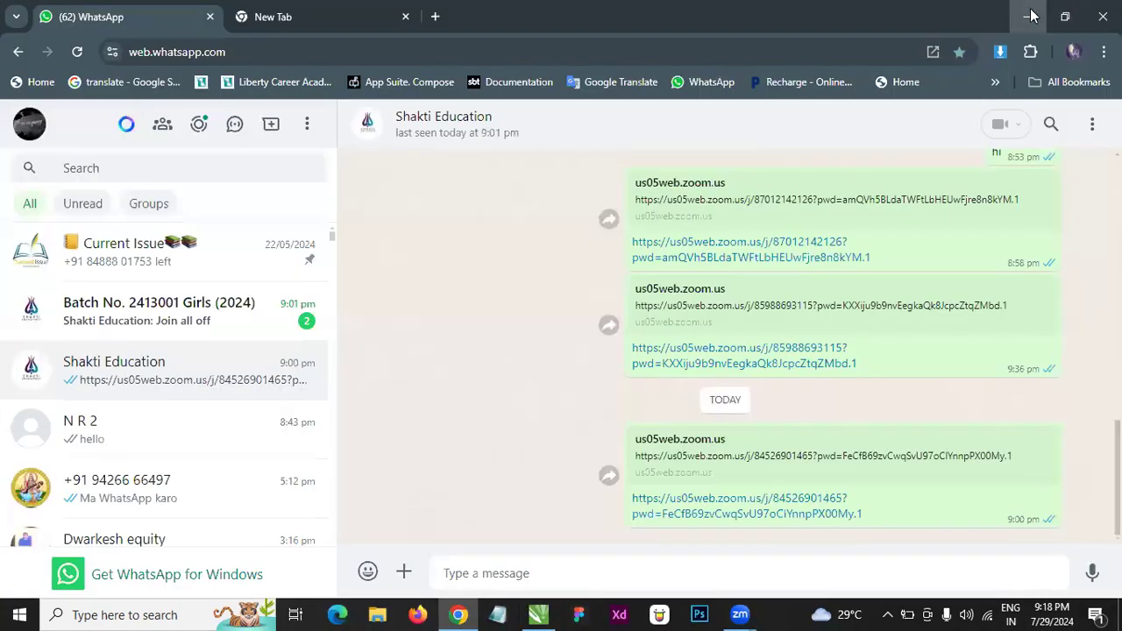
pyautogui.click(1021, 9)
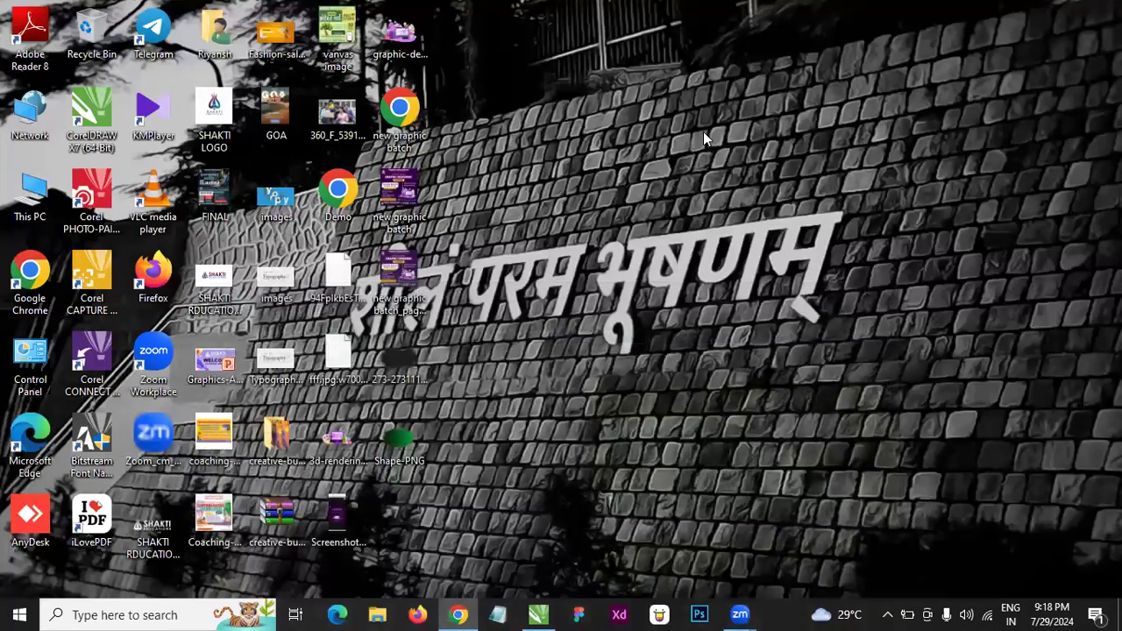
pyautogui.rightClick(701, 128)
pyautogui.click(717, 171)
pyautogui.rightClick(669, 125)
pyautogui.click(718, 174)
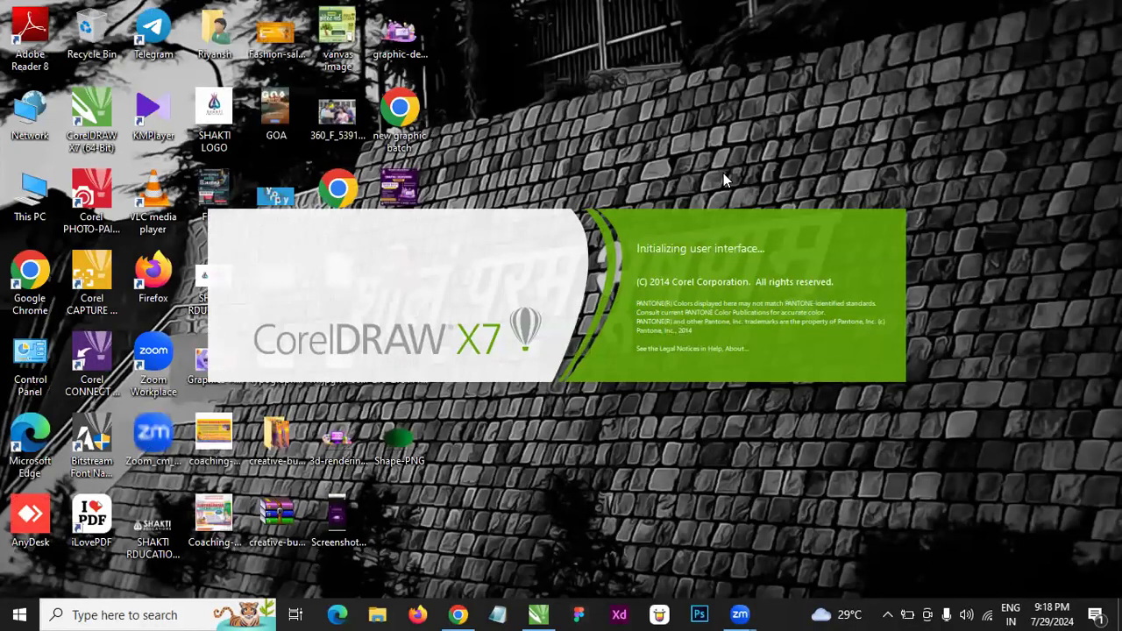
pyautogui.rightClick(818, 125)
pyautogui.click(923, 178)
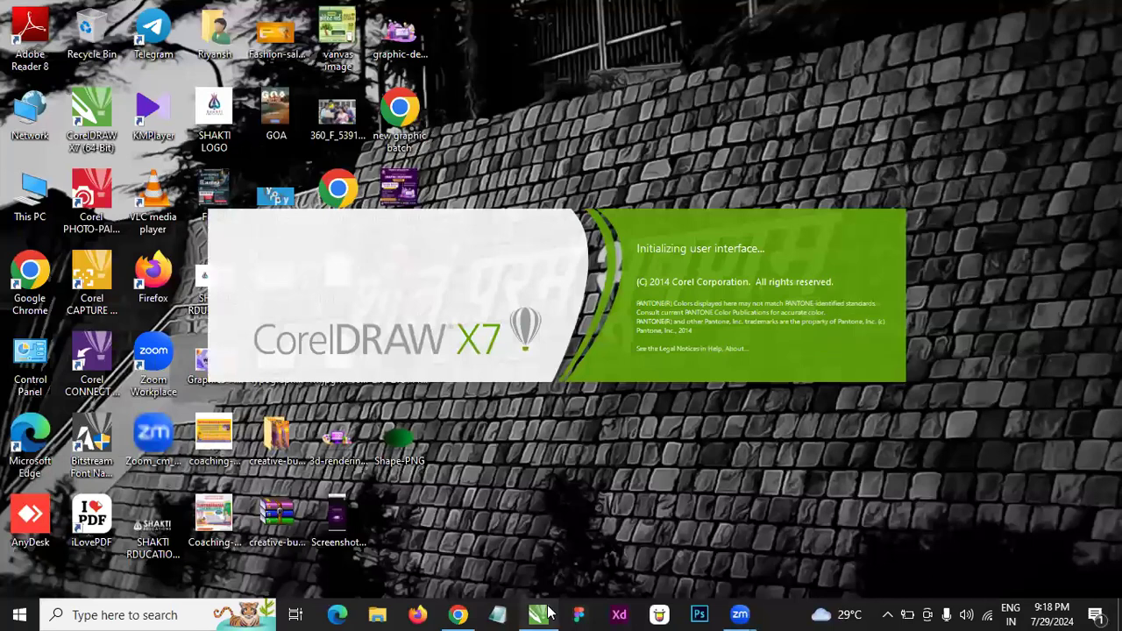
# - Enlarge the "SHAKTI EDUCATION" text to about 35.9 pt and change its font to Arial Black
pyautogui.scroll(-2, 491, 285)
pyautogui.scroll(2, 482, 292)
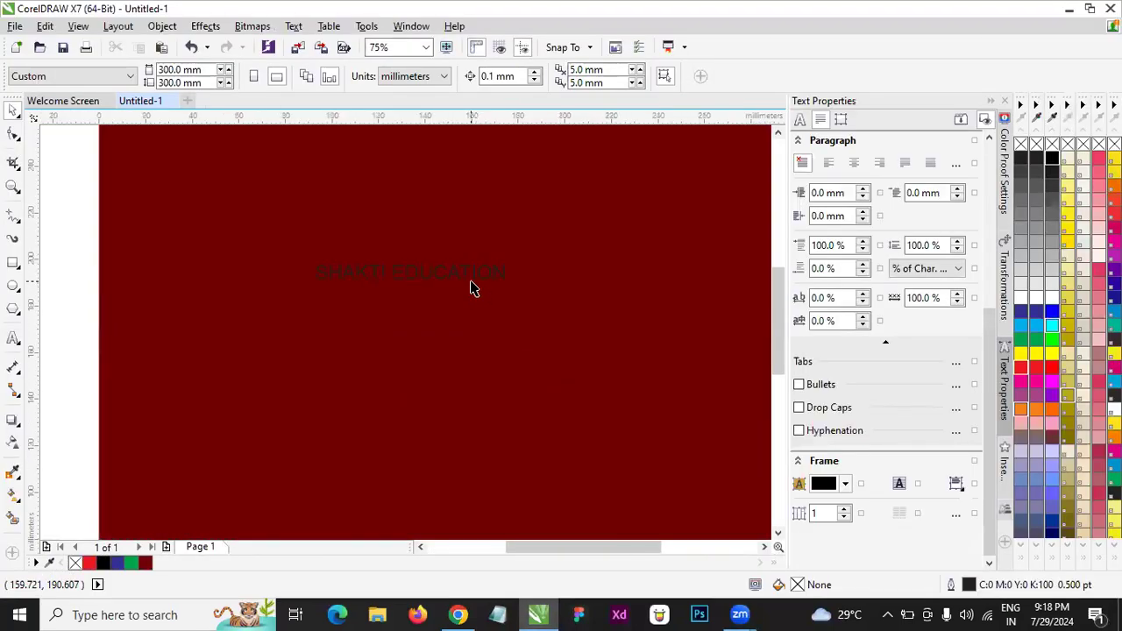
pyautogui.click(438, 268)
pyautogui.scroll(-1, 430, 263)
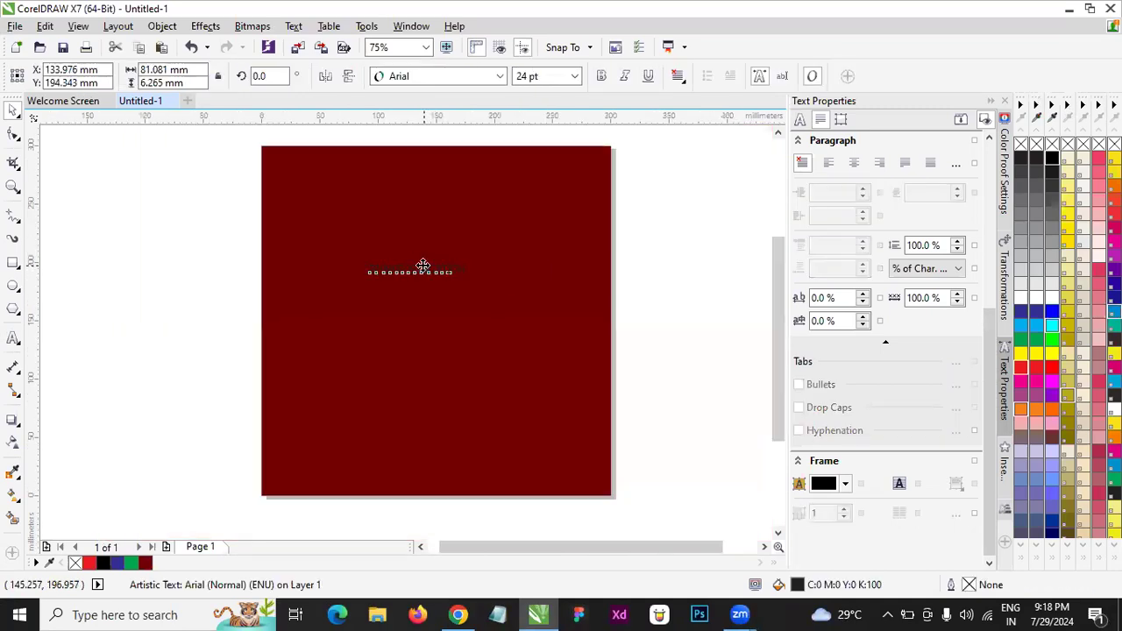
pyautogui.scroll(1, 421, 263)
pyautogui.scroll(-2, 456, 268)
pyautogui.scroll(1, 465, 268)
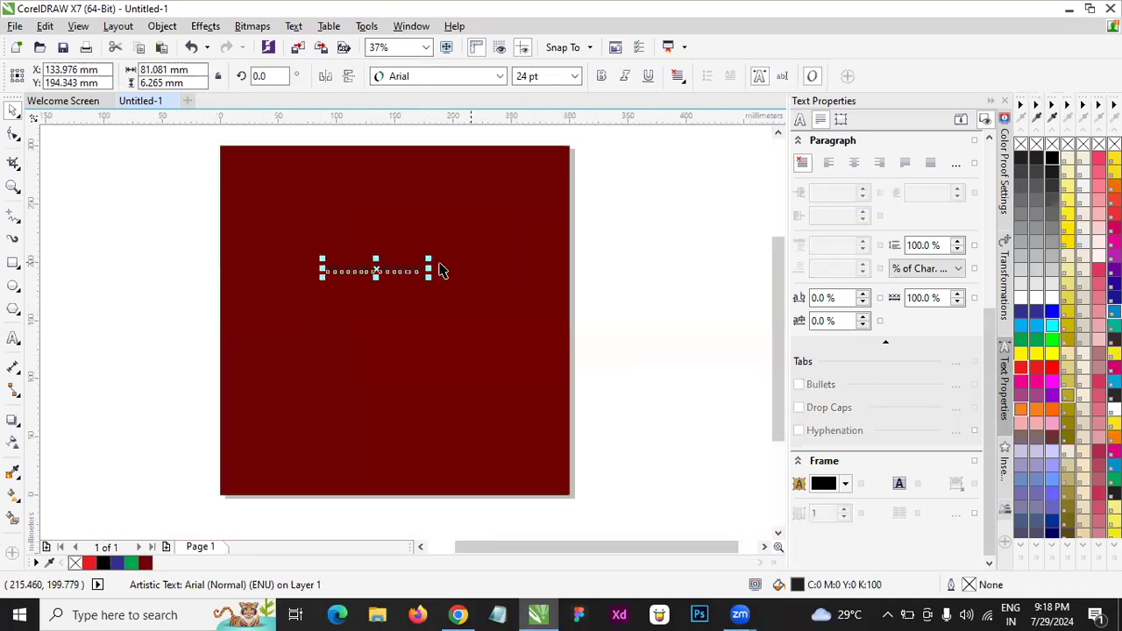
pyautogui.scroll(1, 396, 258)
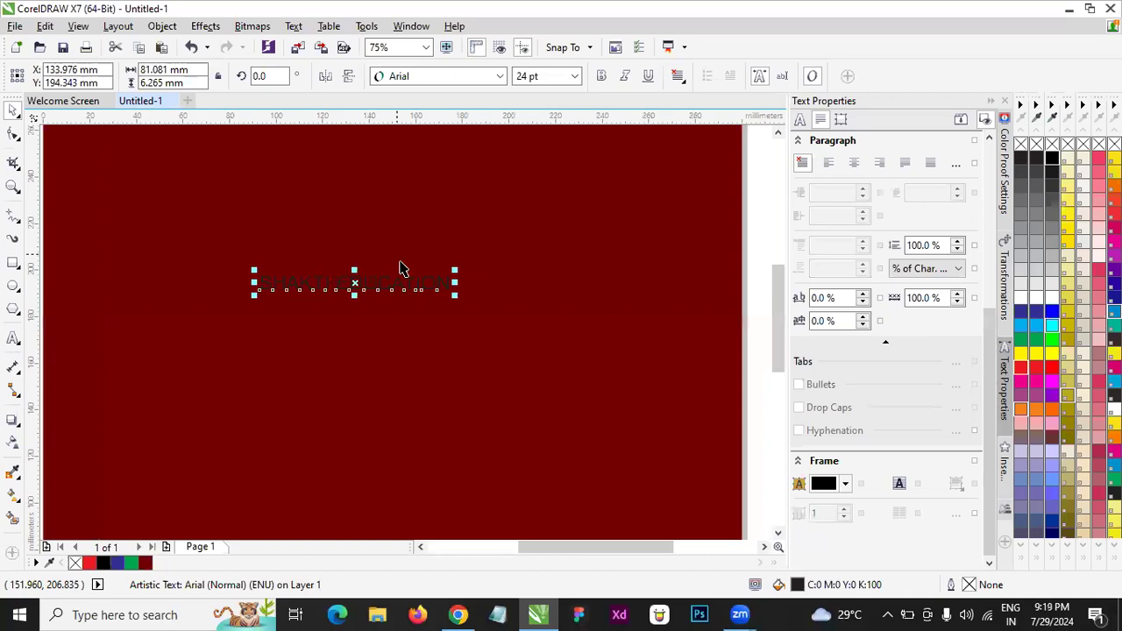
pyautogui.scroll(-1, 400, 266)
pyautogui.moveTo(429, 284); pyautogui.dragTo(475, 314)
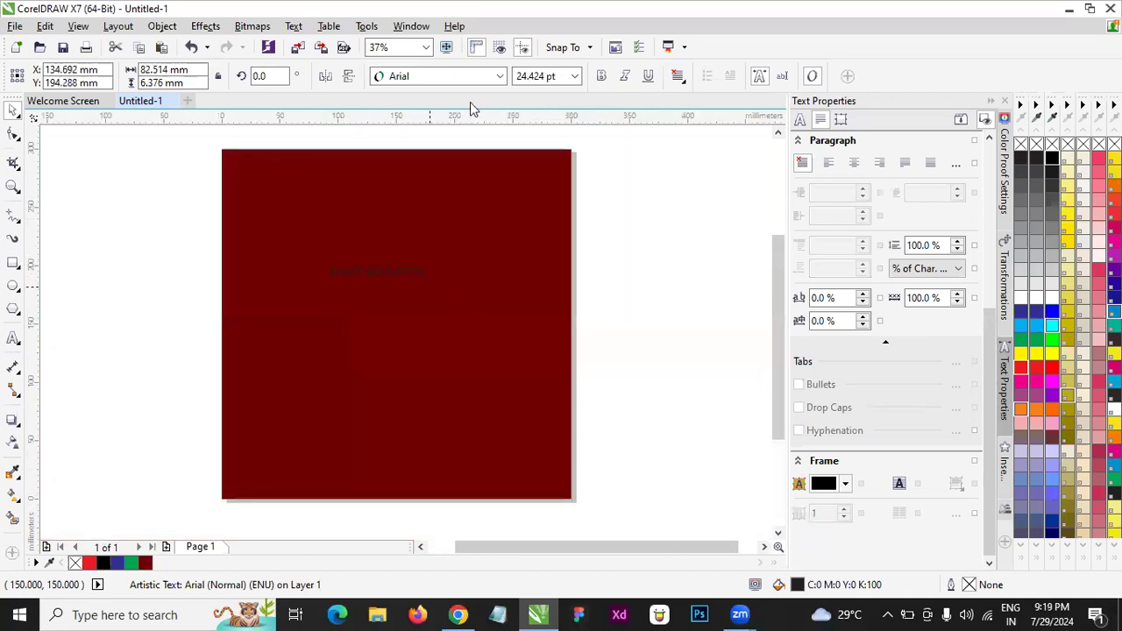
pyautogui.click(438, 79)
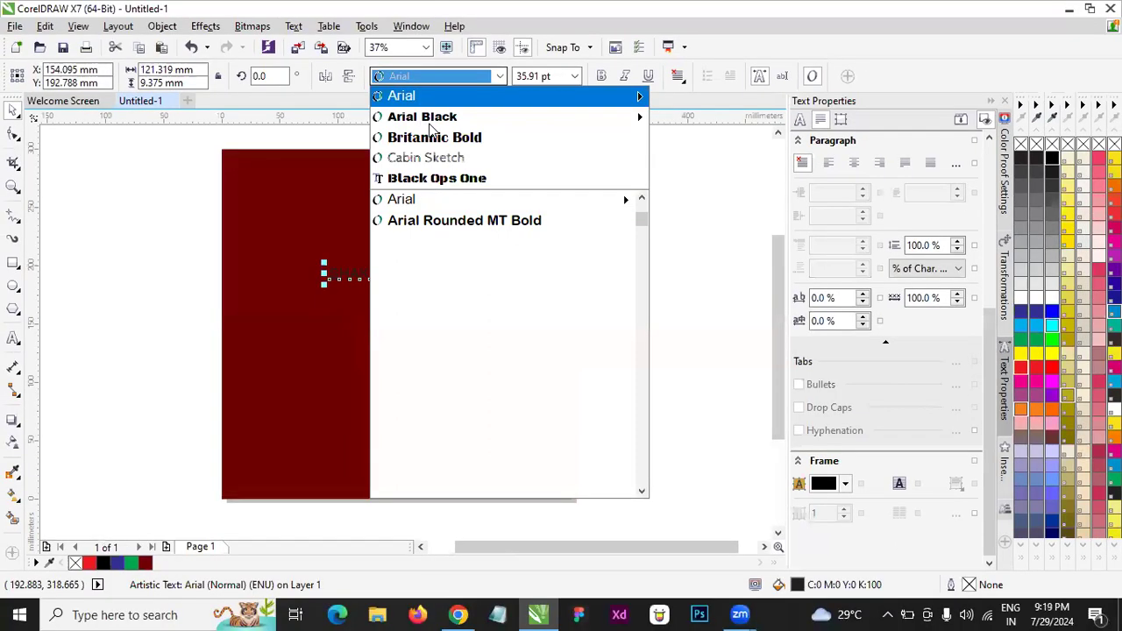
pyautogui.click(430, 121)
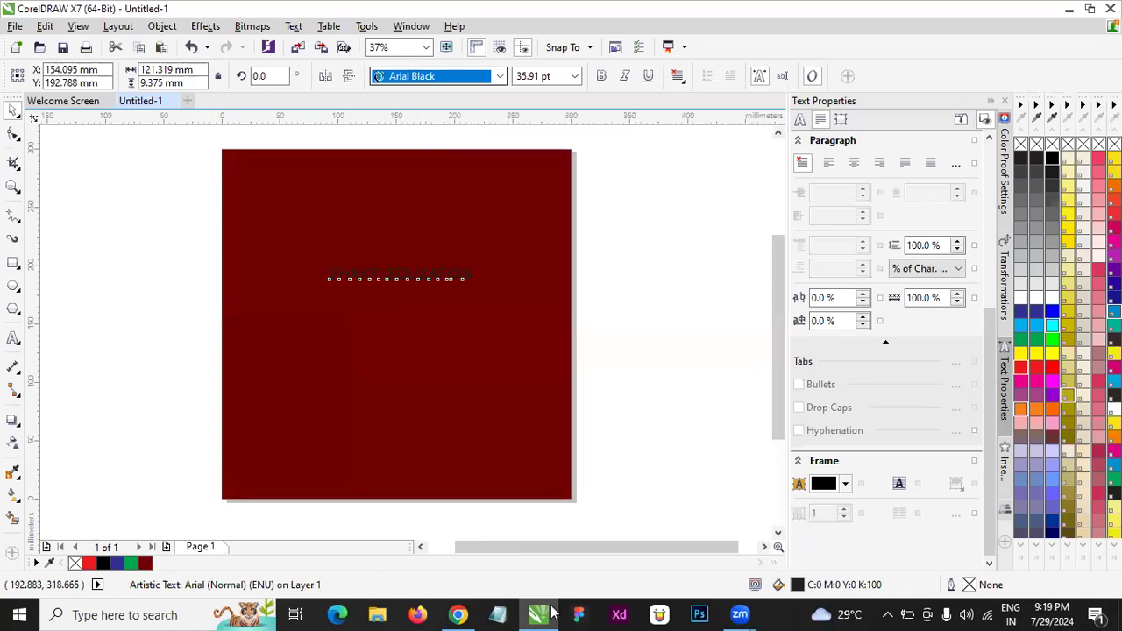
# - Fill the "SHAKTI EDUCATION" text with white, R 255, G 255, B 255
pyautogui.click(585, 266)
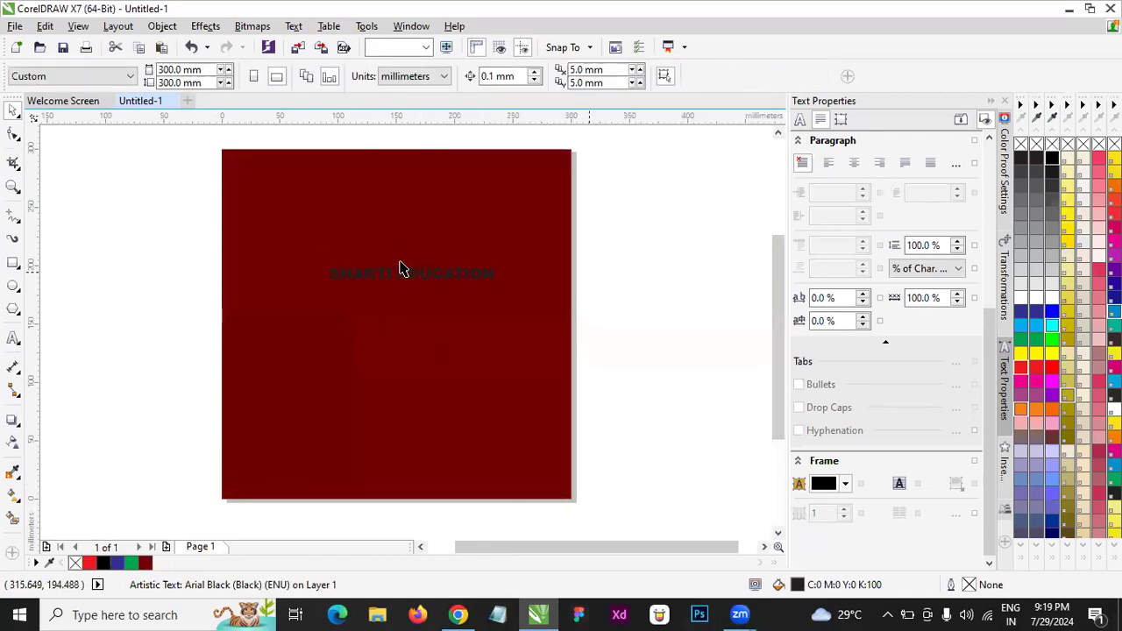
pyautogui.click(397, 277)
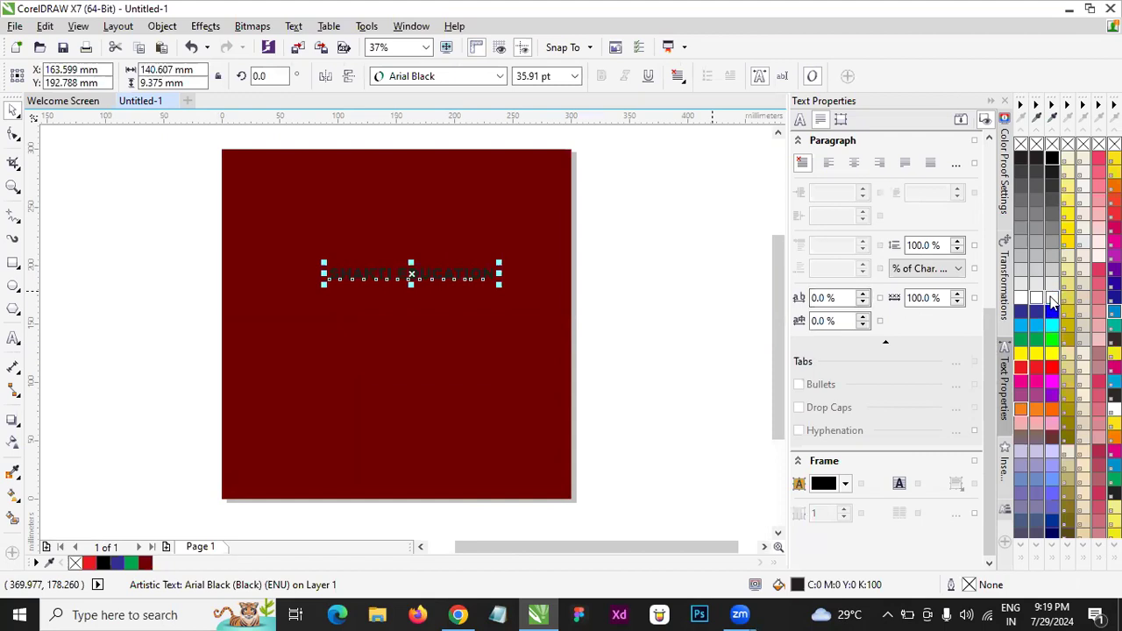
pyautogui.click(1052, 300)
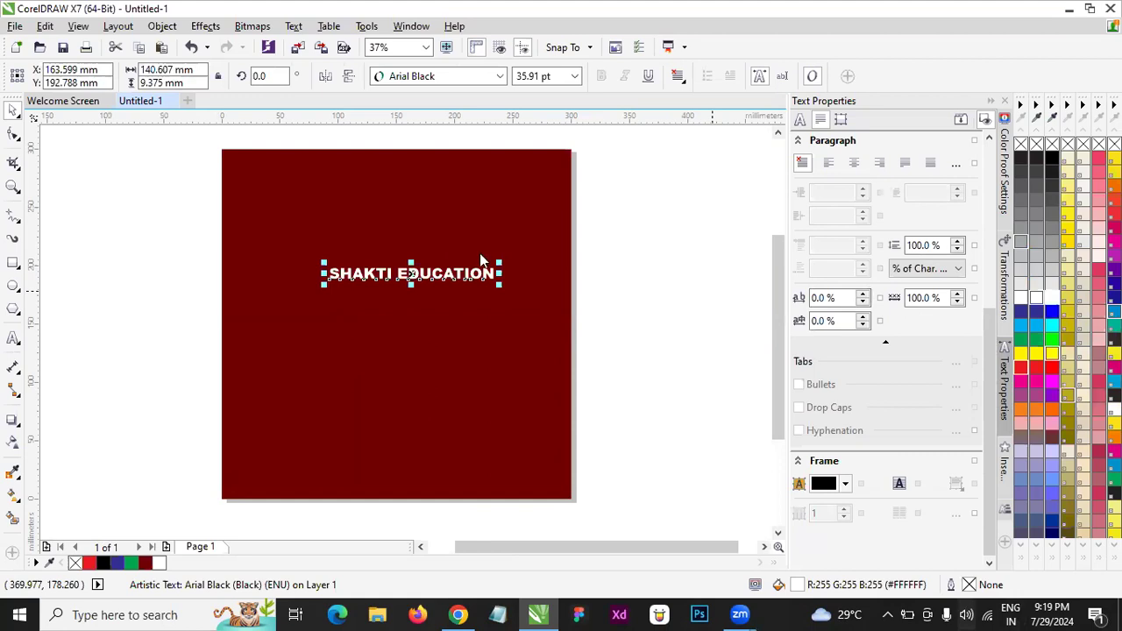
# - Enlarge the white text to about 52 pt and move it near the square's upper edge, roughly centred horizontally
pyautogui.moveTo(500, 284); pyautogui.dragTo(538, 286)
pyautogui.moveTo(411, 273); pyautogui.dragTo(401, 203)
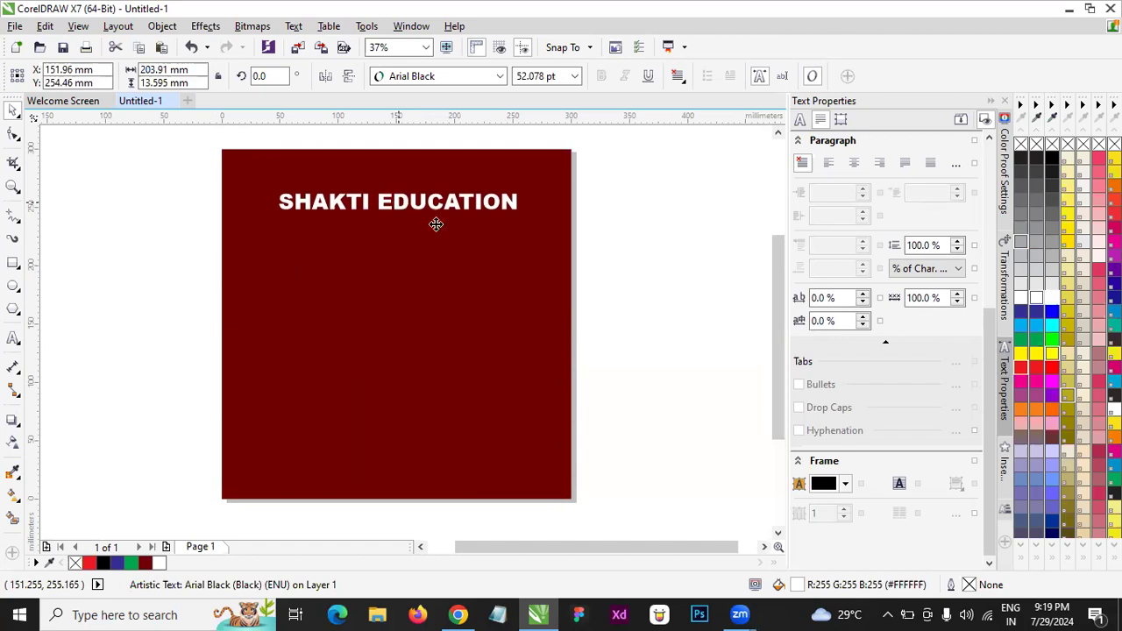
pyautogui.click(650, 249)
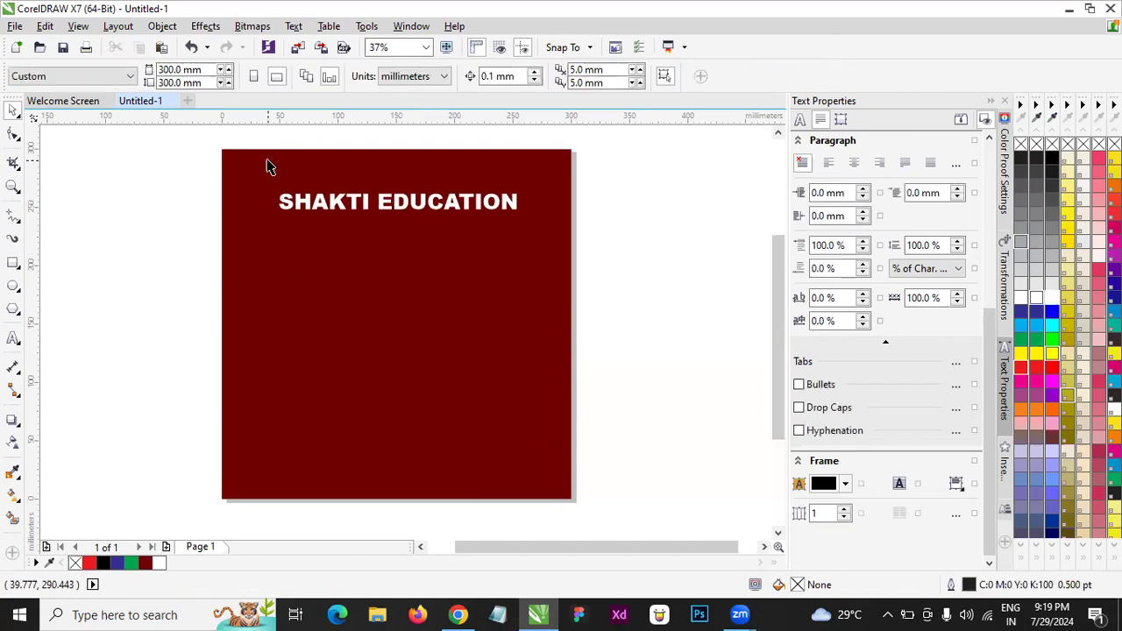
# - Draw a rectangle about 244 by 49 mm over the text and give it a red fill and outline
pyautogui.click(11, 263)
pyautogui.moveTo(255, 174)
pyautogui.mouseDown()
pyautogui.moveTo(539, 242)
pyautogui.moveTo(541, 231)
pyautogui.mouseUp()
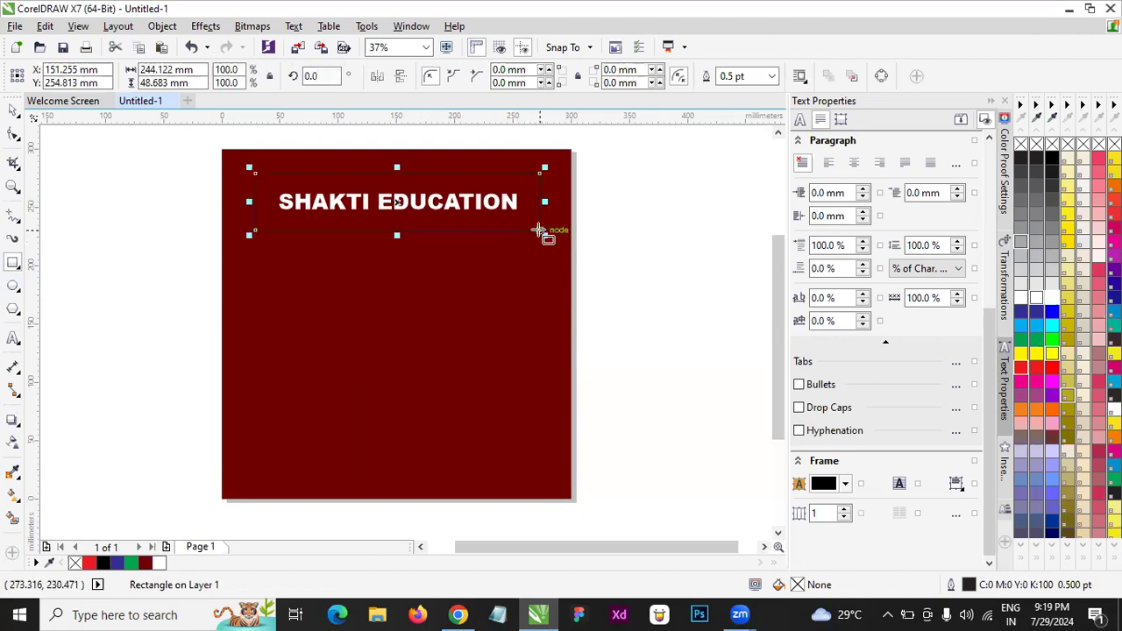
pyautogui.click(91, 564)
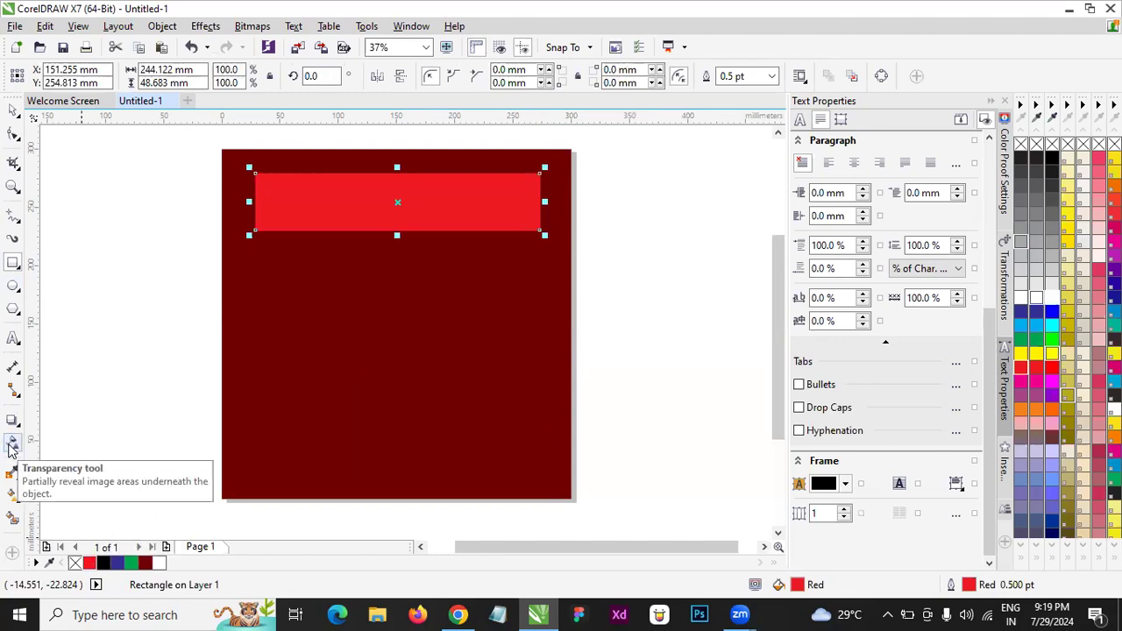
# - Apply an elliptical fountain transparency to the red rectangle so it fades outward from its centre
pyautogui.click(11, 447)
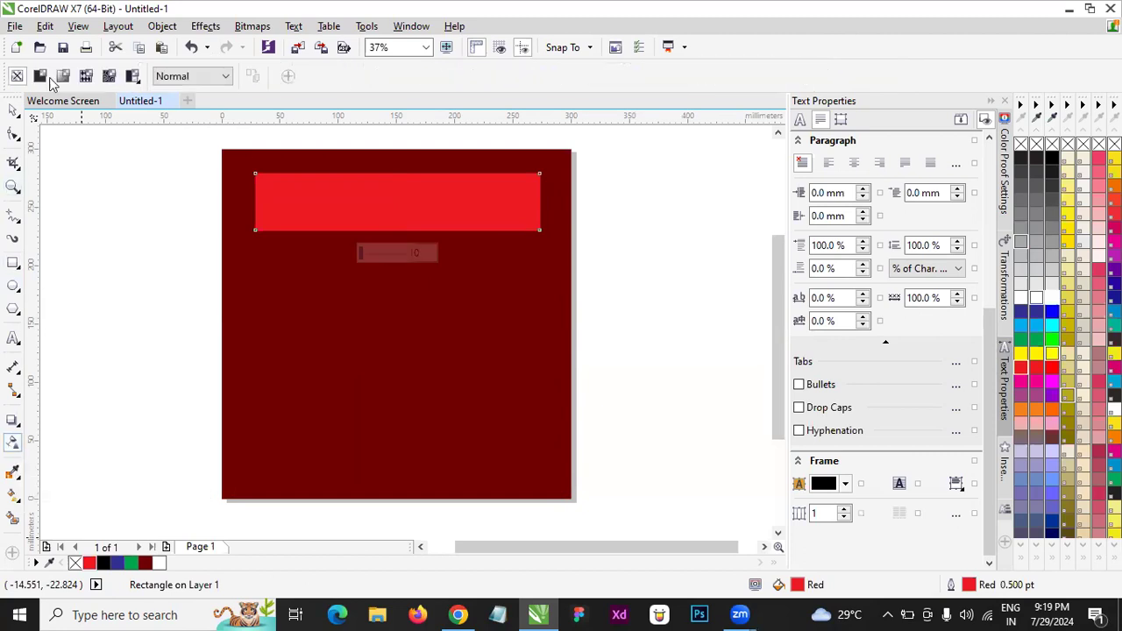
pyautogui.click(64, 76)
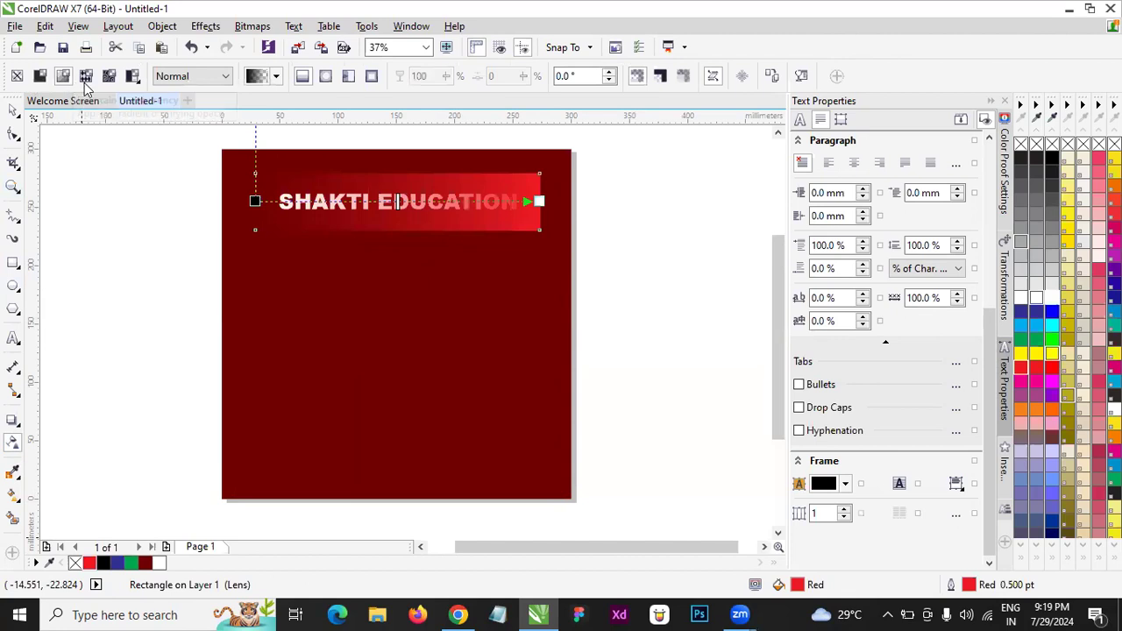
pyautogui.click(325, 77)
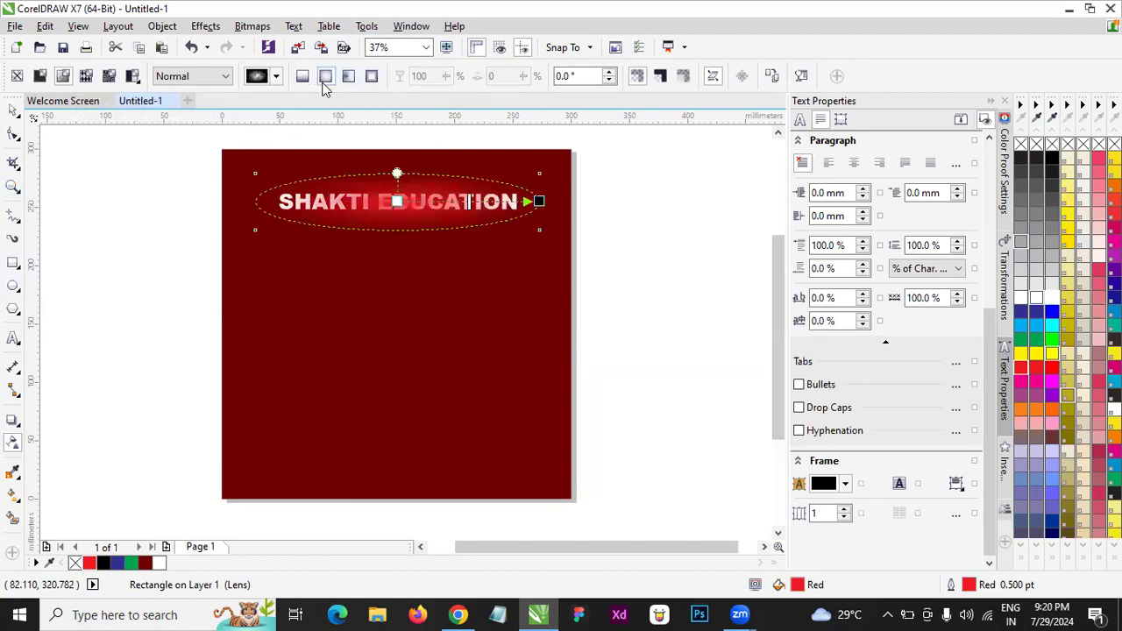
pyautogui.click(13, 110)
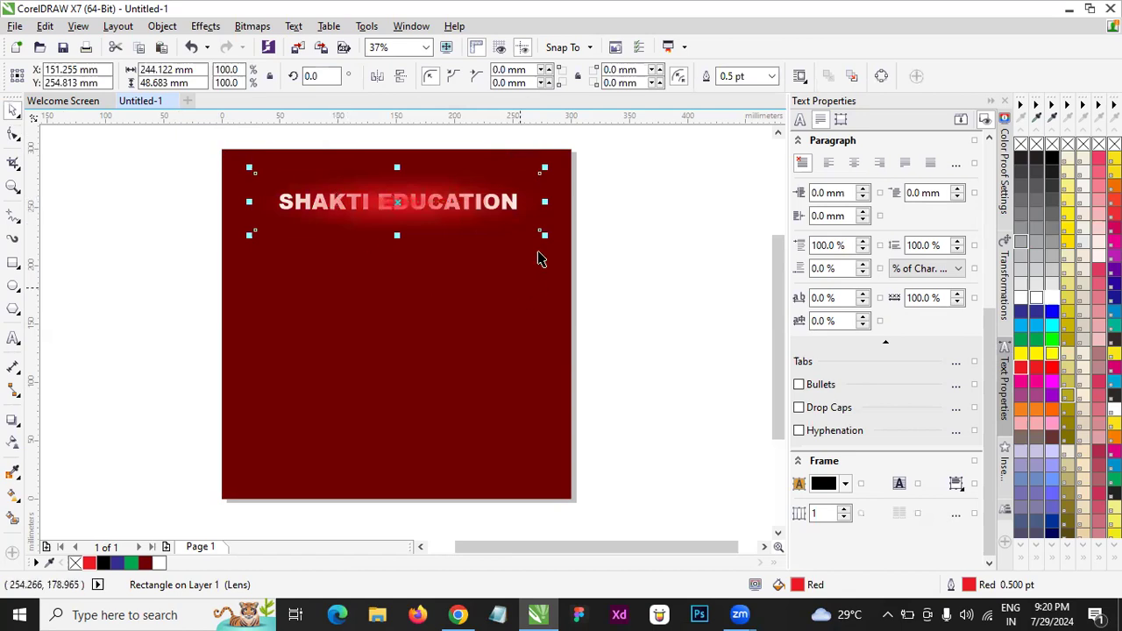
# - Enlarge the transparent red rectangle to about 316 by 63 mm and PowerClip it inside the dark red square
pyautogui.moveTo(547, 233); pyautogui.dragTo(583, 255)
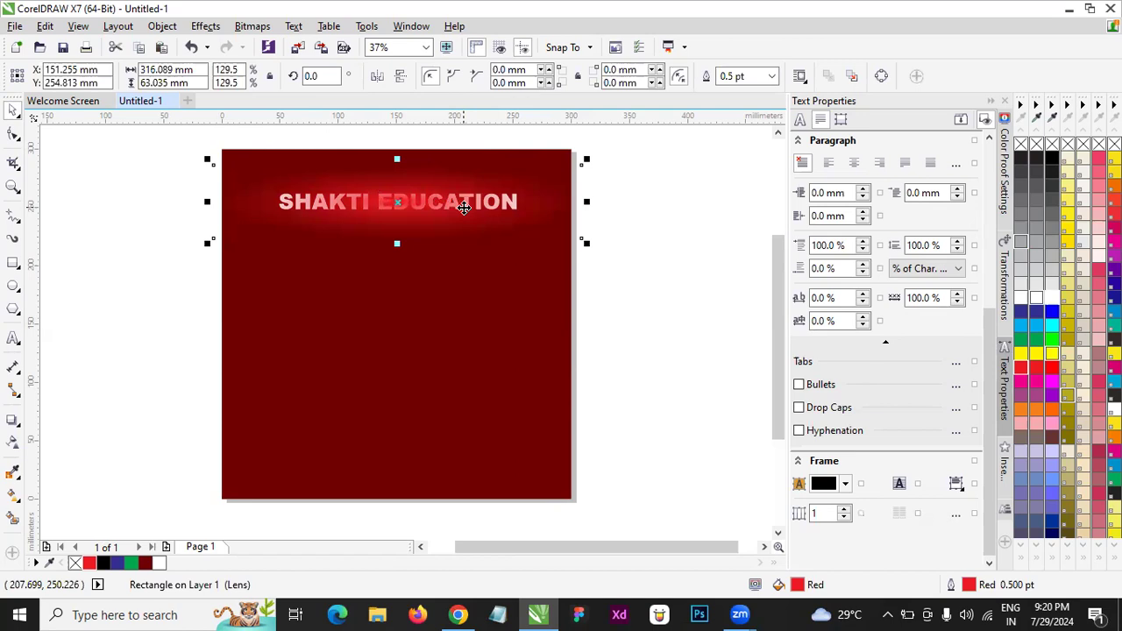
pyautogui.rightClick(463, 207)
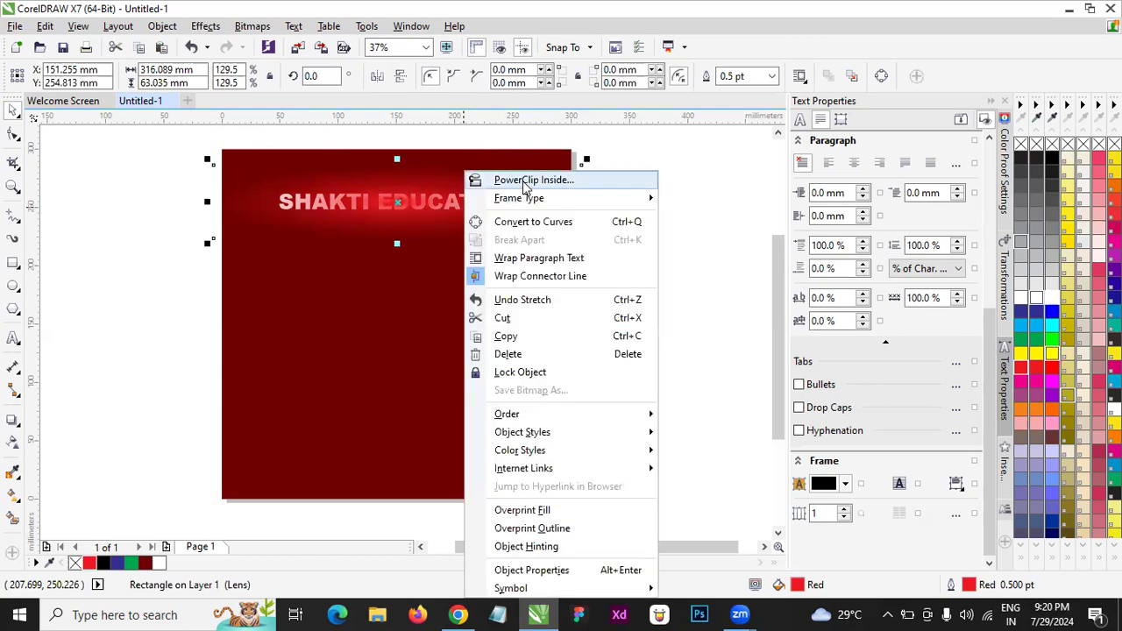
pyautogui.click(526, 181)
pyautogui.click(473, 354)
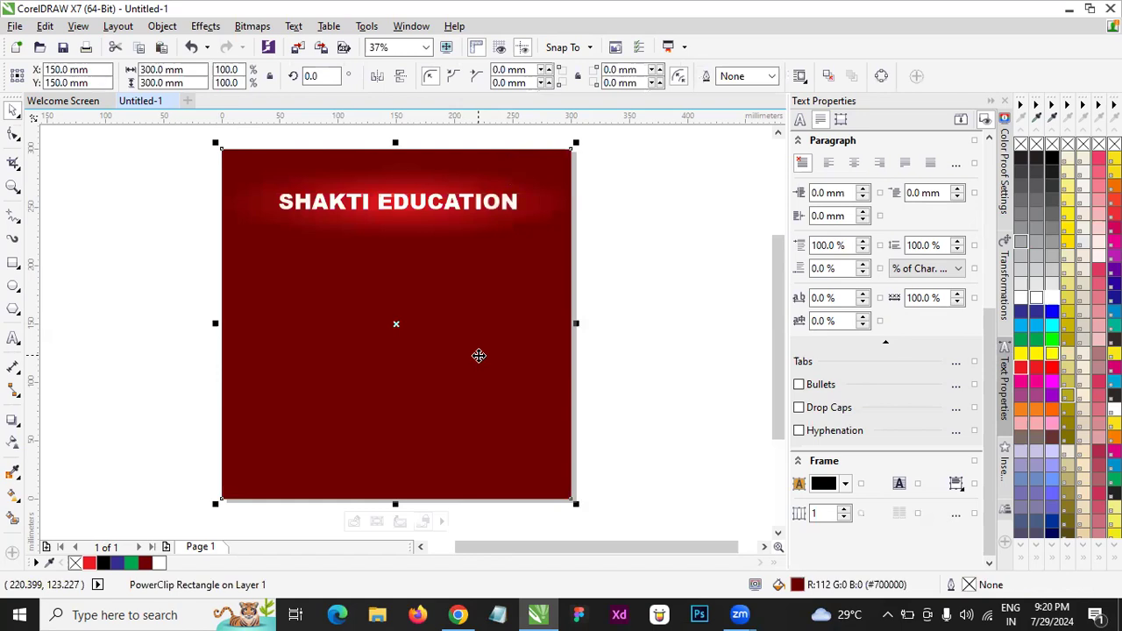
# - Deselect the square, check the design in full-screen preview and return to the drawing
pyautogui.click(655, 310)
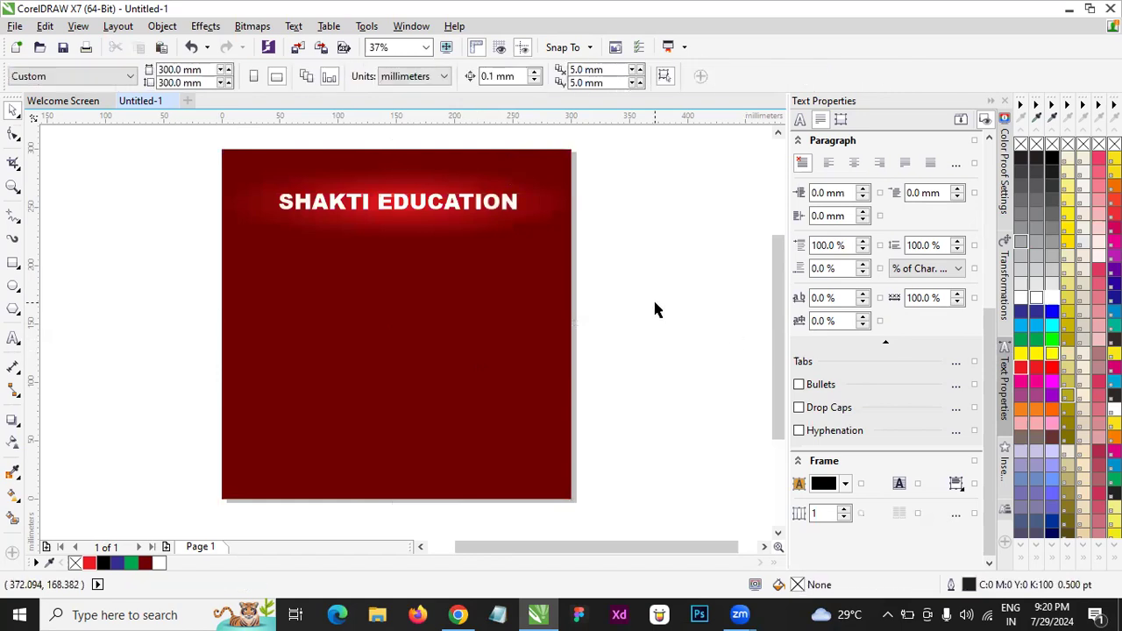
pyautogui.press('F9')
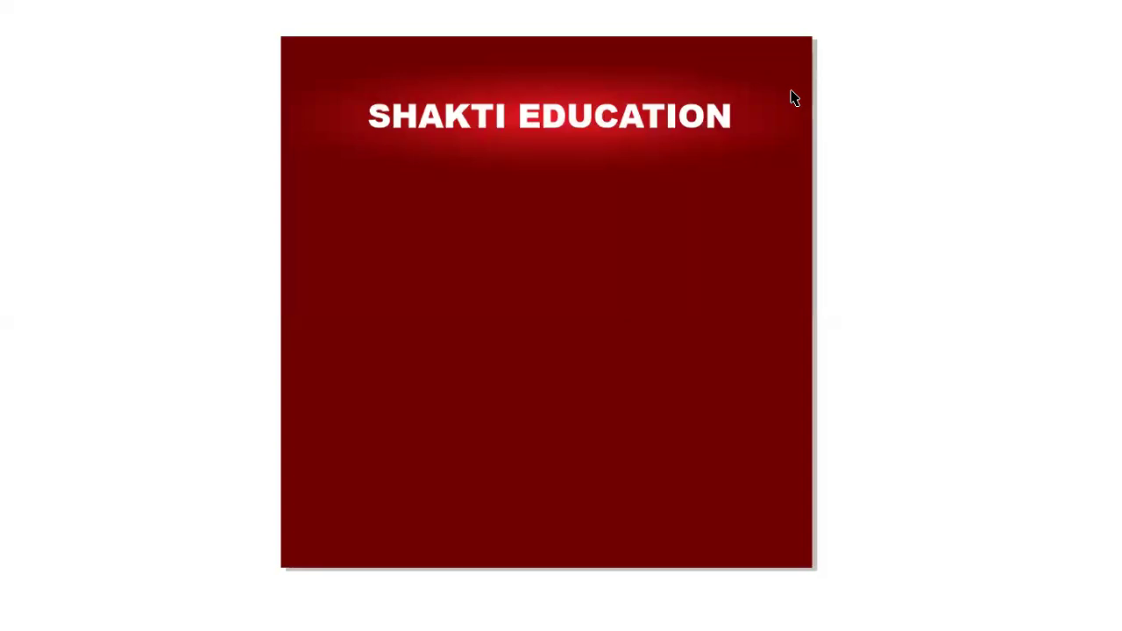
pyautogui.press('F9')
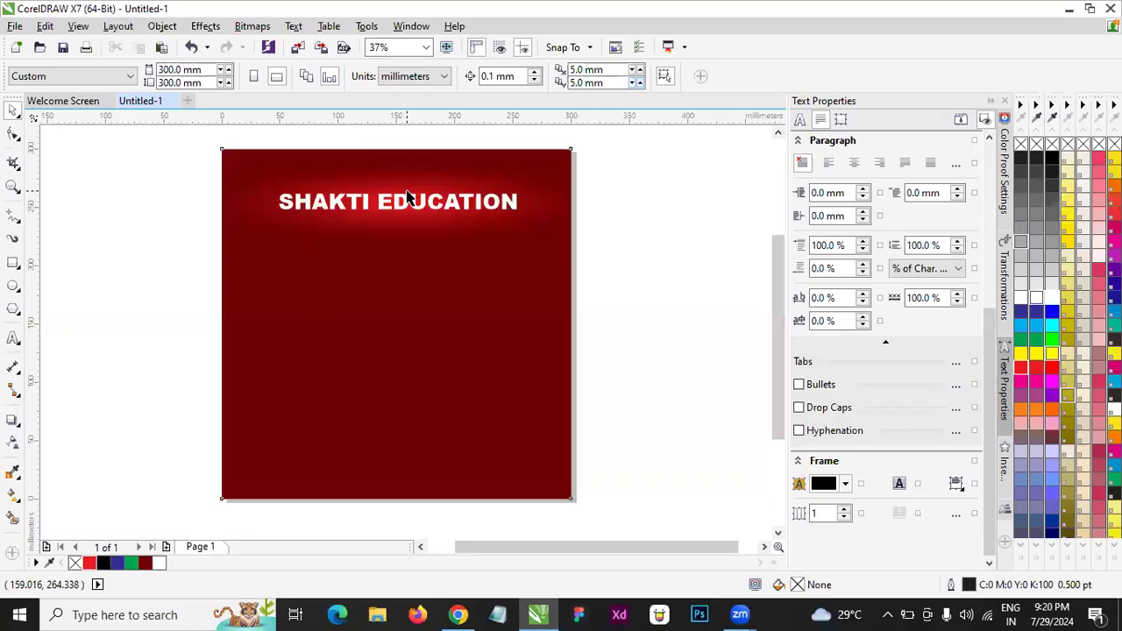
# - Select the clipped glow rectangle inside the square and try yellow, magenta and orange fills before setting it back to red
pyautogui.click(406, 197)
pyautogui.click(379, 532)
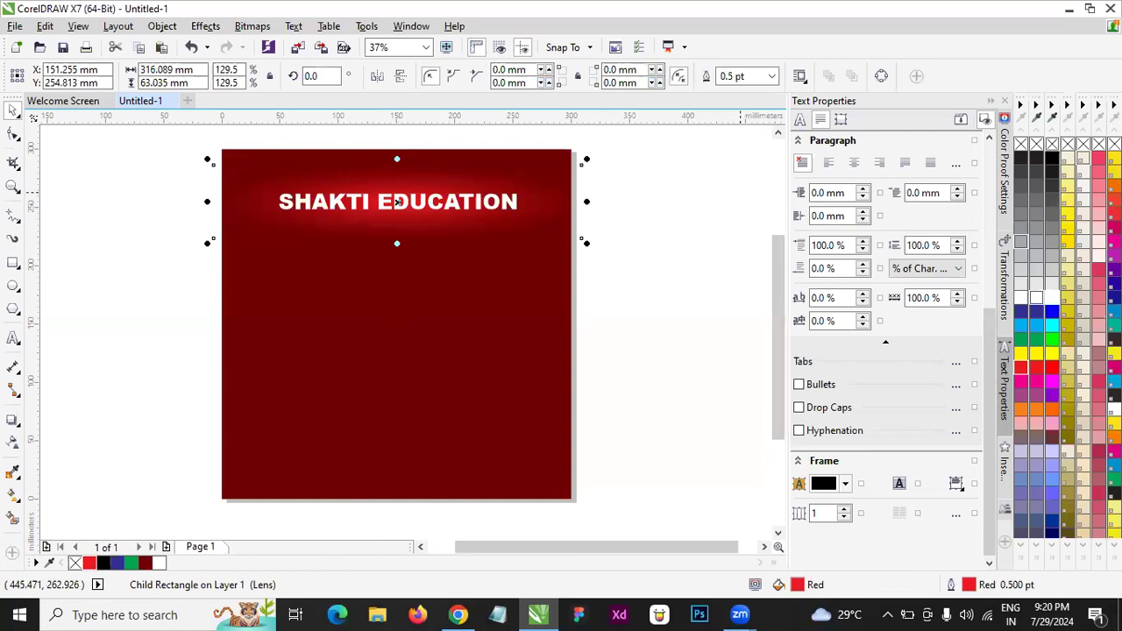
pyautogui.click(1021, 354)
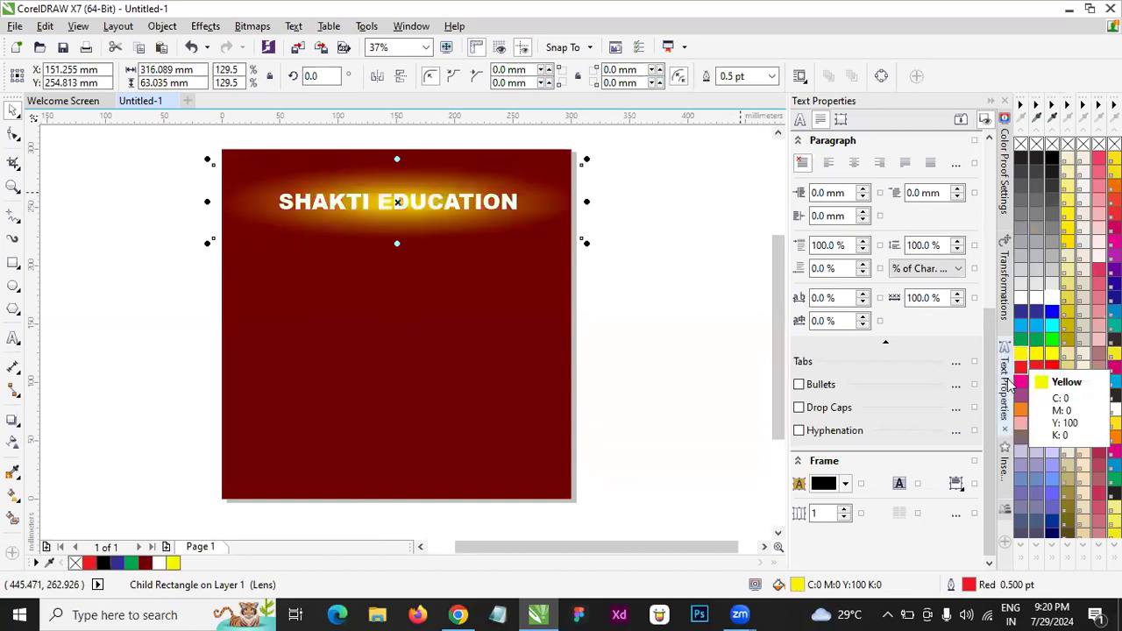
pyautogui.click(1022, 381)
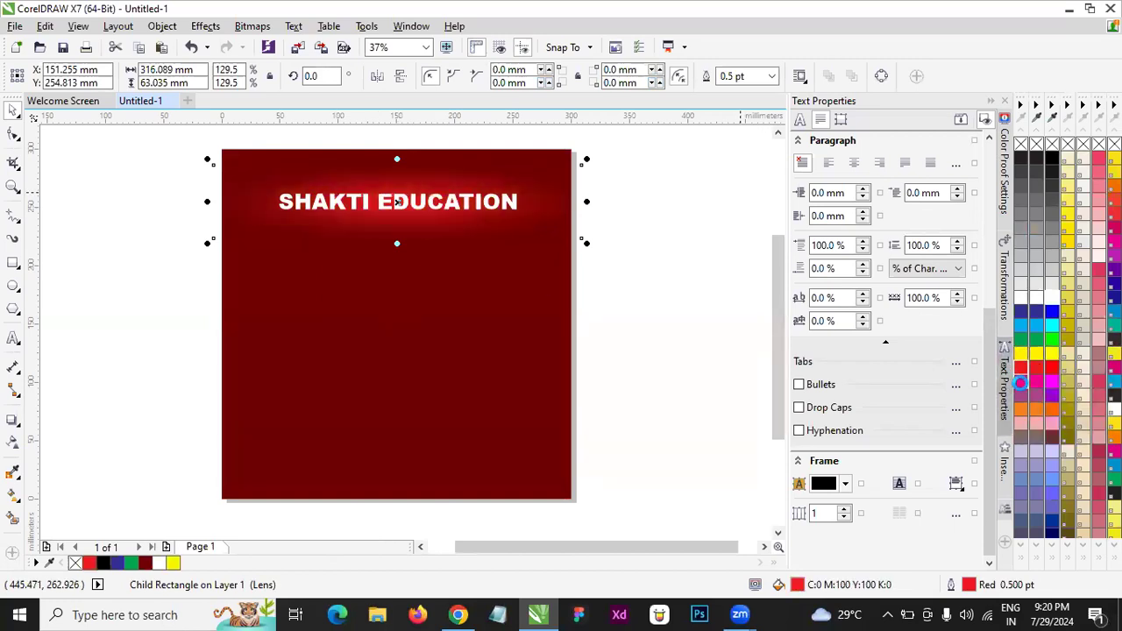
pyautogui.click(1022, 414)
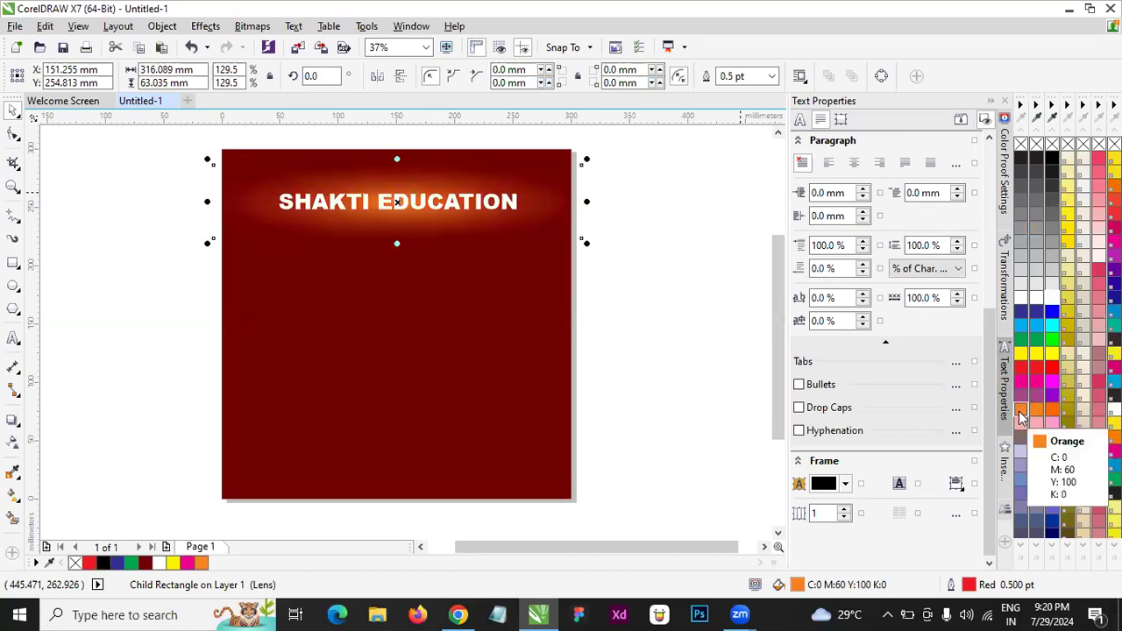
pyautogui.click(91, 563)
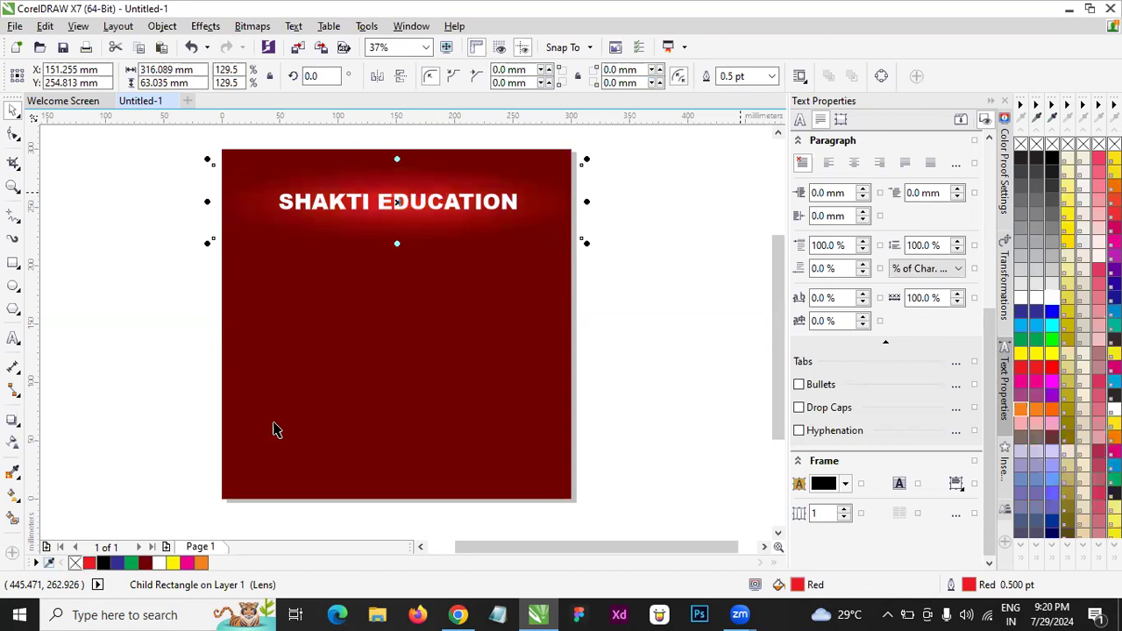
# - Give the clipped glow rectangle a uniform red fill of C 1, M 100, Y 100, K 0
pyautogui.press('F11')
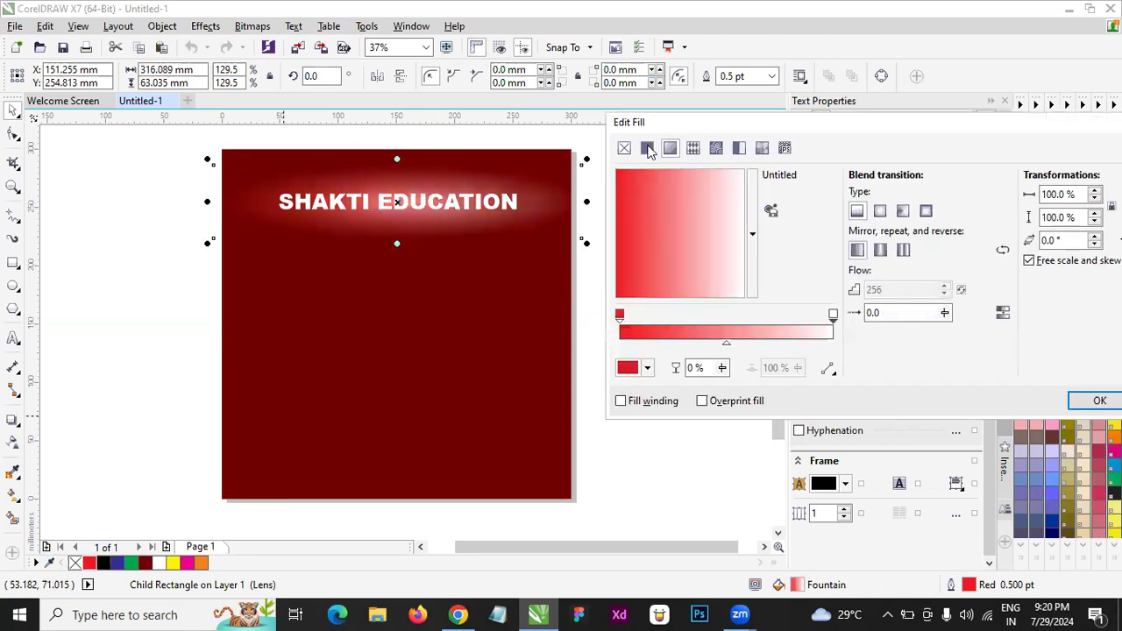
pyautogui.click(647, 148)
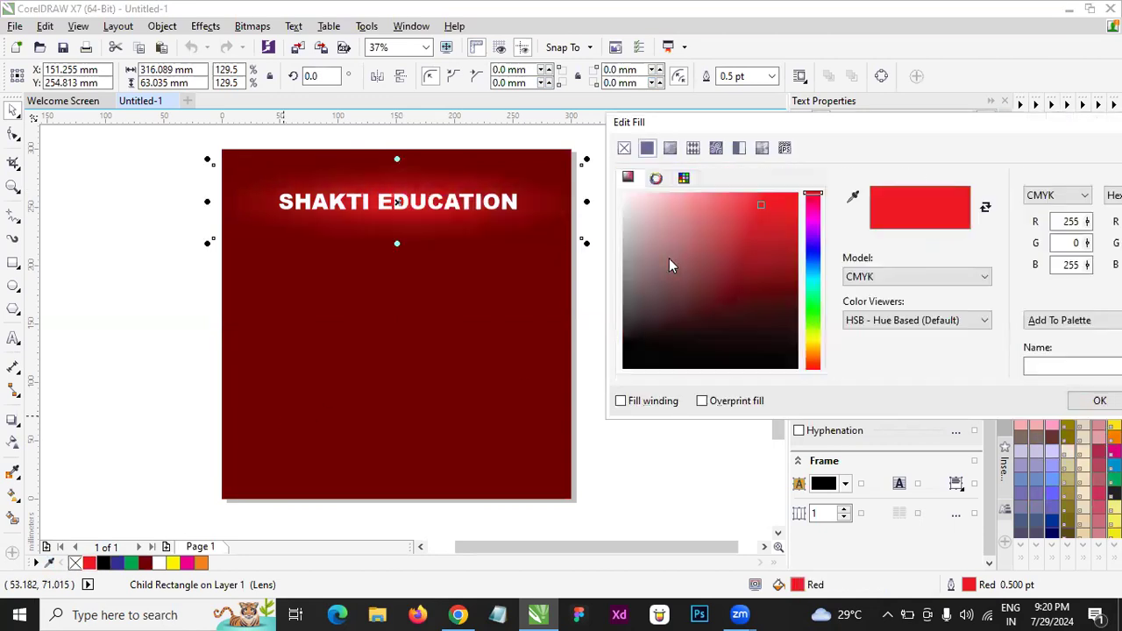
pyautogui.click(798, 219)
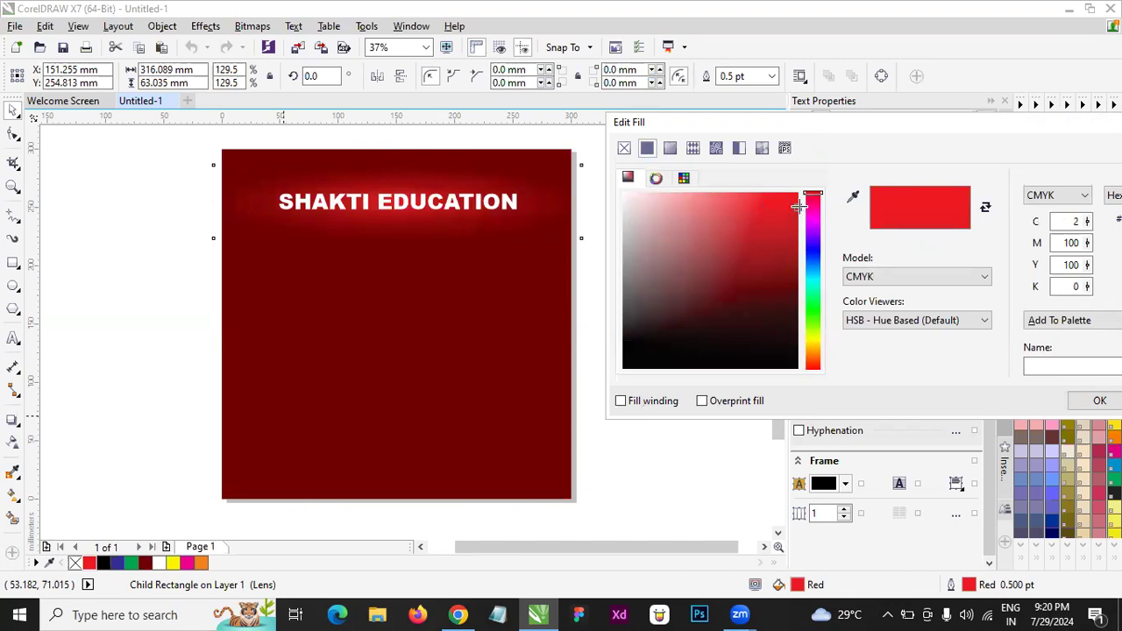
pyautogui.click(1096, 400)
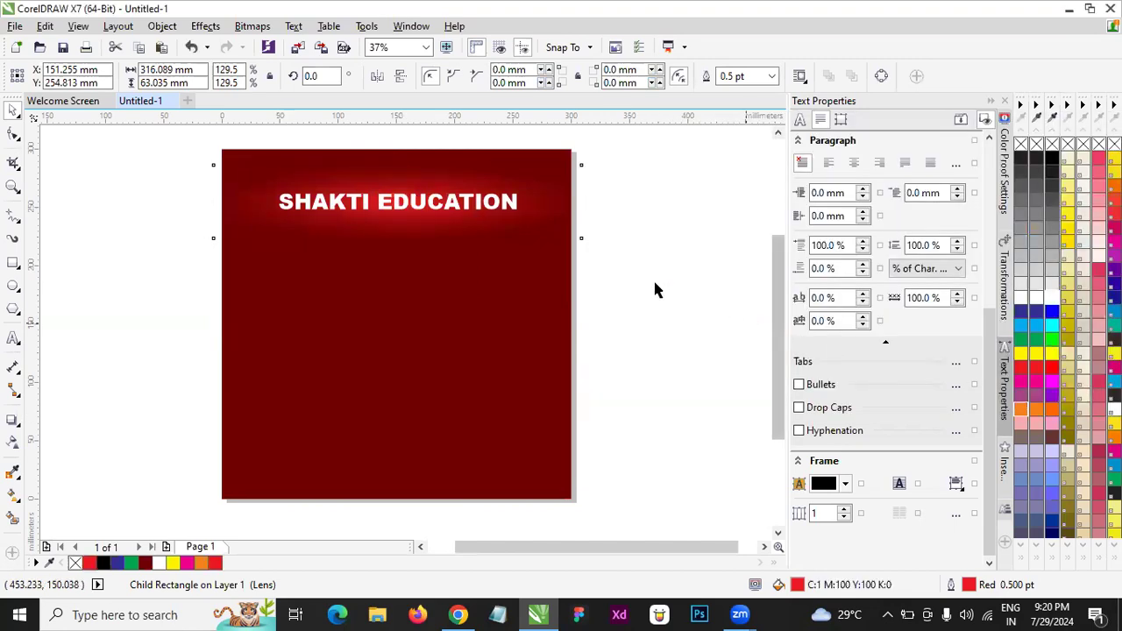
# - Deselect the glow rectangle and inspect the "SHAKTI EDUCATION" heading up close in full-screen preview
pyautogui.press('Escape')
pyautogui.scroll(3, 329, 200)
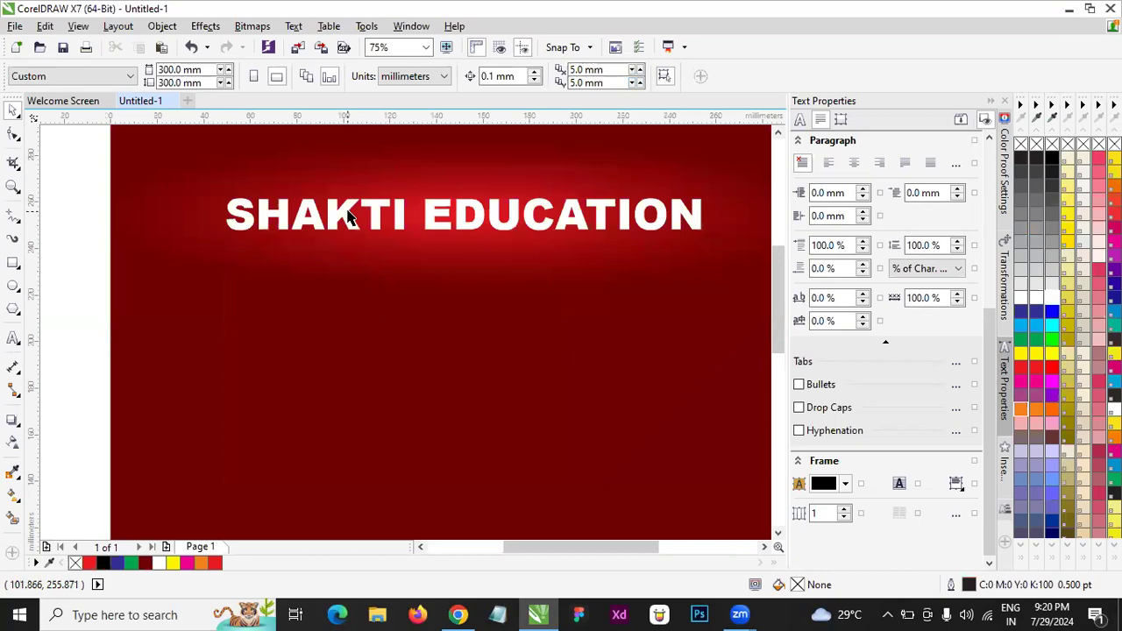
pyautogui.press('F9')
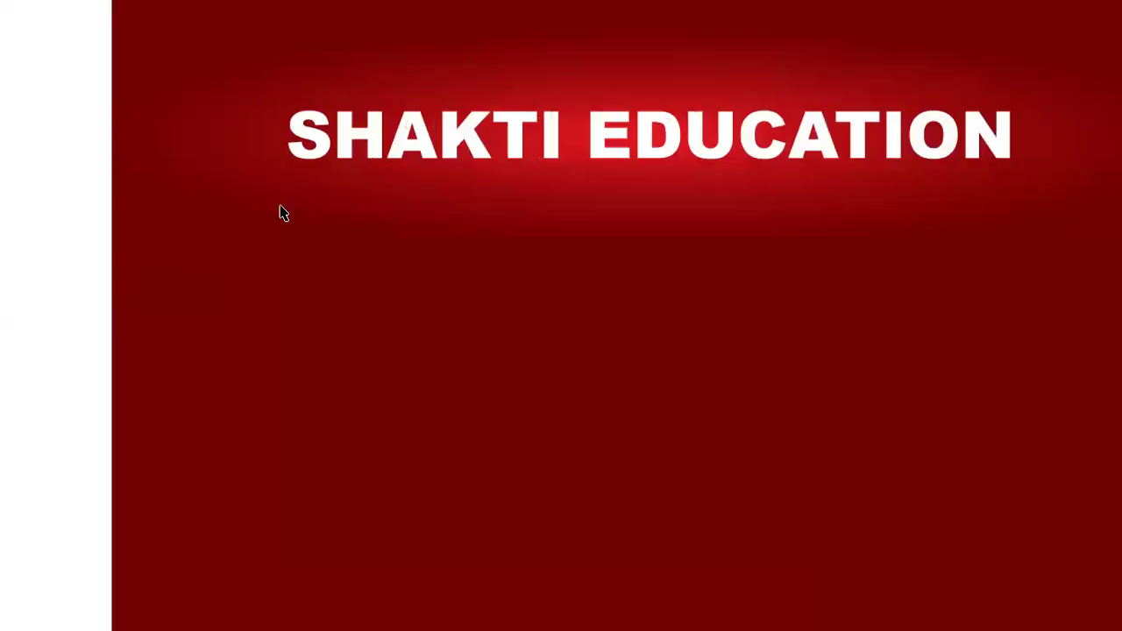
# - Compare the heading and its red glow in the normal drawing view and in full-screen preview
pyautogui.press('Escape')
pyautogui.scroll(-1, 384, 238)
pyautogui.scroll(1, 474, 201)
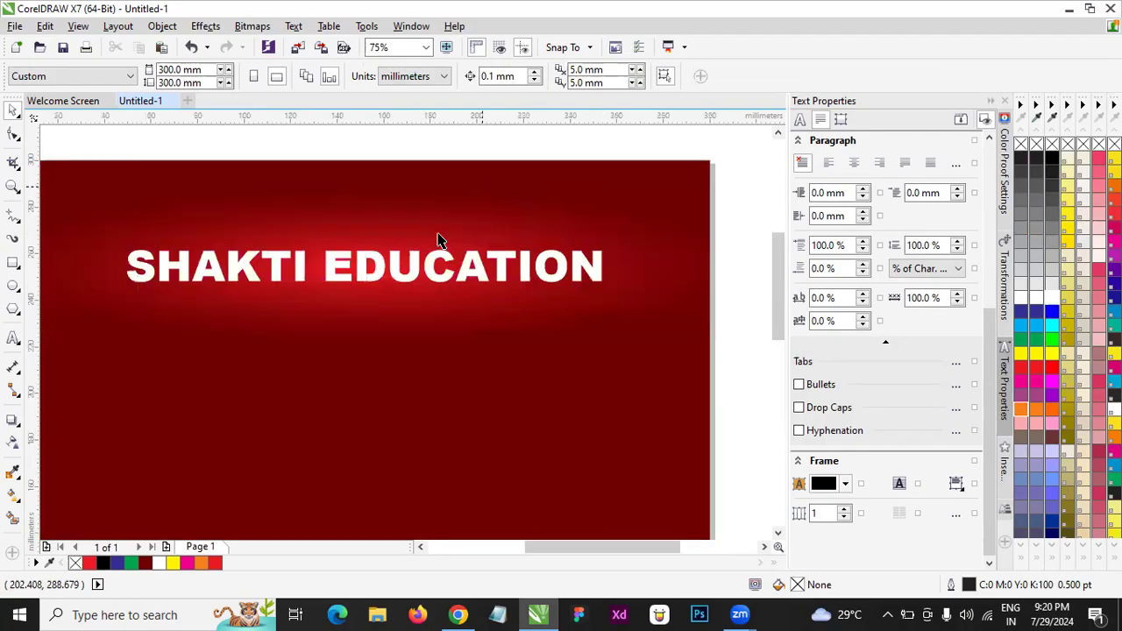
pyautogui.press('F9')
pyautogui.scroll(-1, 741, 167)
pyautogui.click(617, 105)
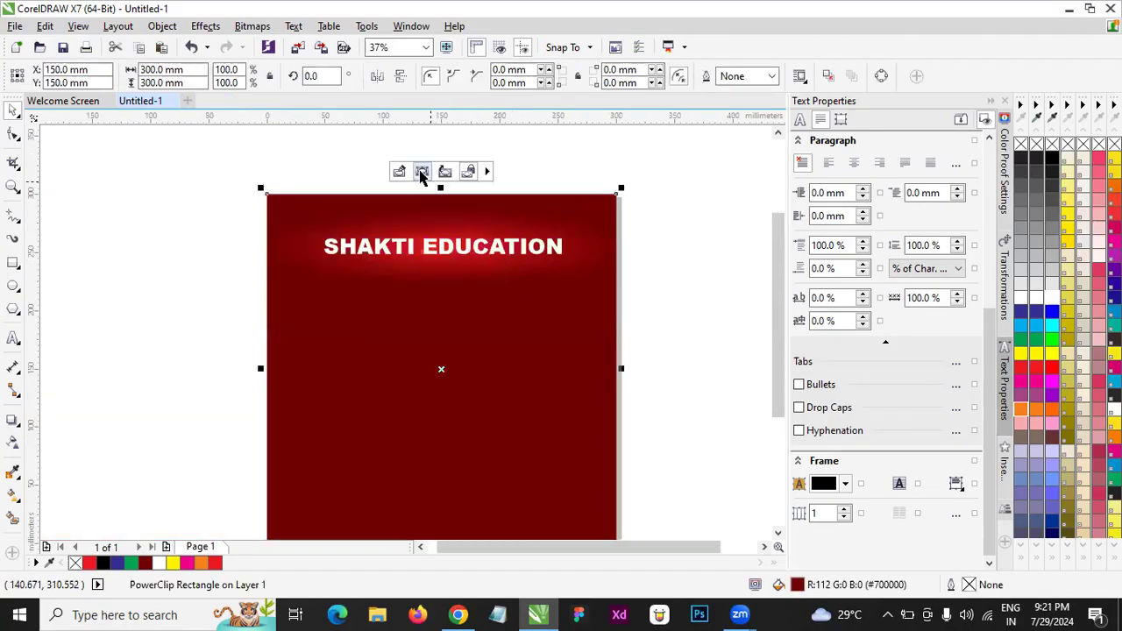
# - Remove the glow clipped inside the square and clear the square's fill
pyautogui.keyDown('ctrl'); pyautogui.click(571, 241); pyautogui.keyUp('ctrl')
pyautogui.press('Escape')
pyautogui.click(518, 298)
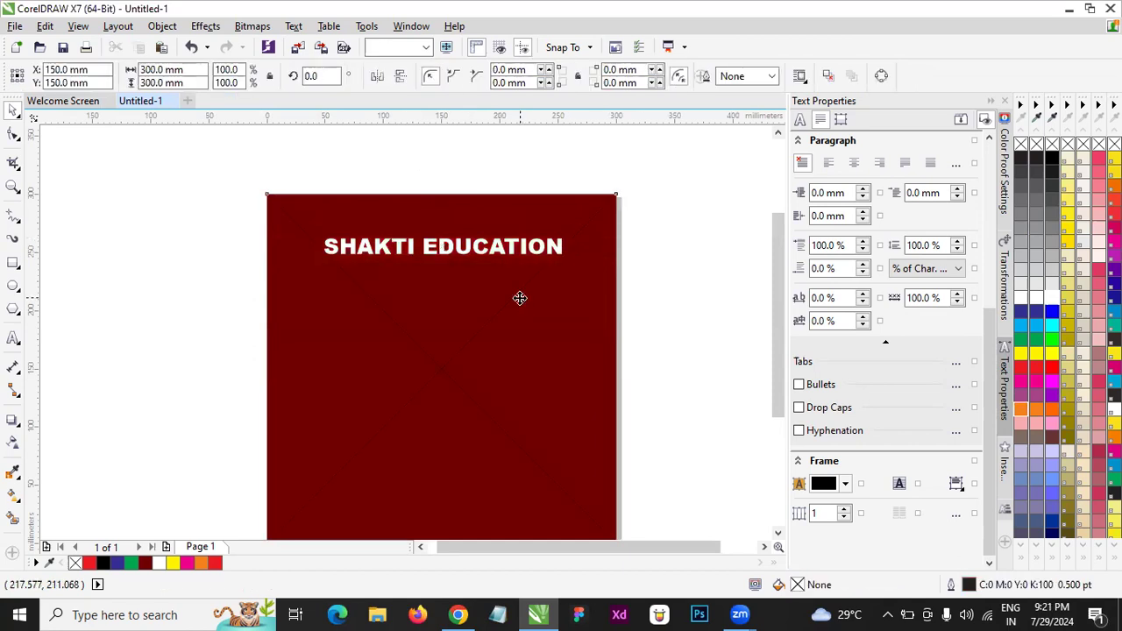
pyautogui.click(1049, 145)
pyautogui.click(493, 359)
# - Add a new page-sized rectangle and give it a dark red fill and outline, #700000
pyautogui.click(14, 262)
pyautogui.doubleClick(14, 262)
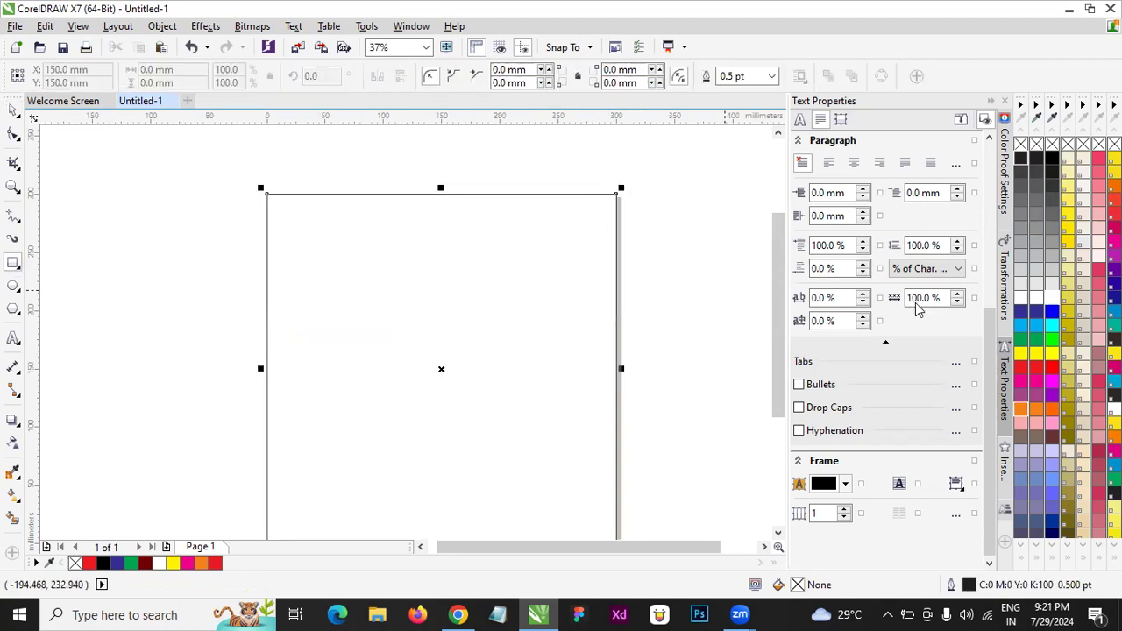
pyautogui.click(146, 563)
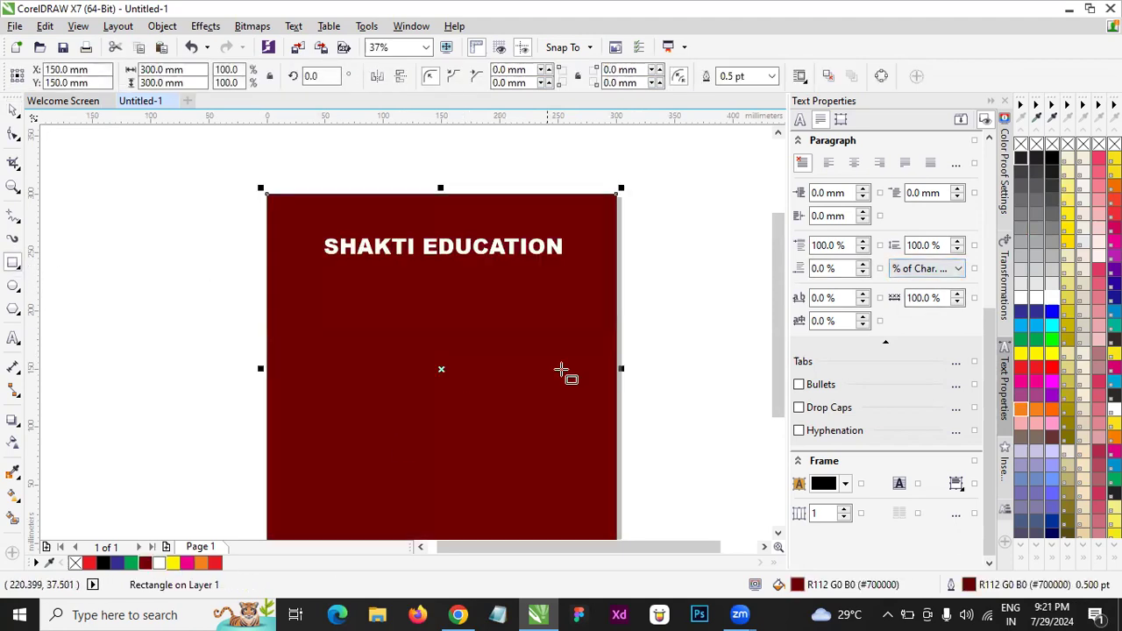
# - Give the page-sized rectangle an elliptical fountain fill from dark red to bright red, with the blend midpoint at 95%
pyautogui.press('F11')
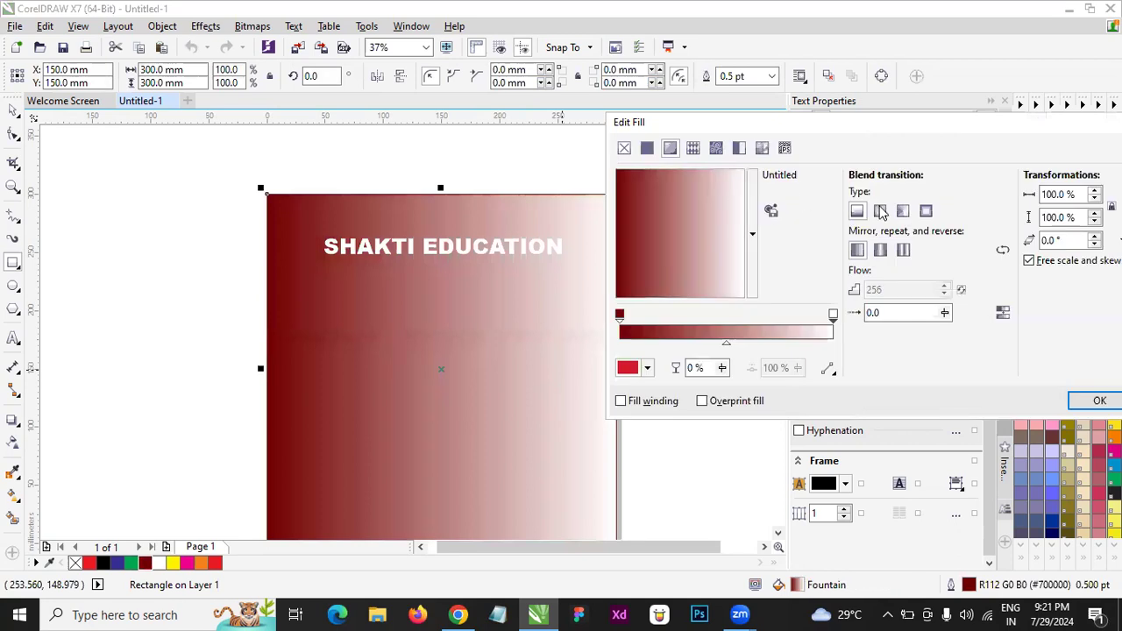
pyautogui.click(880, 210)
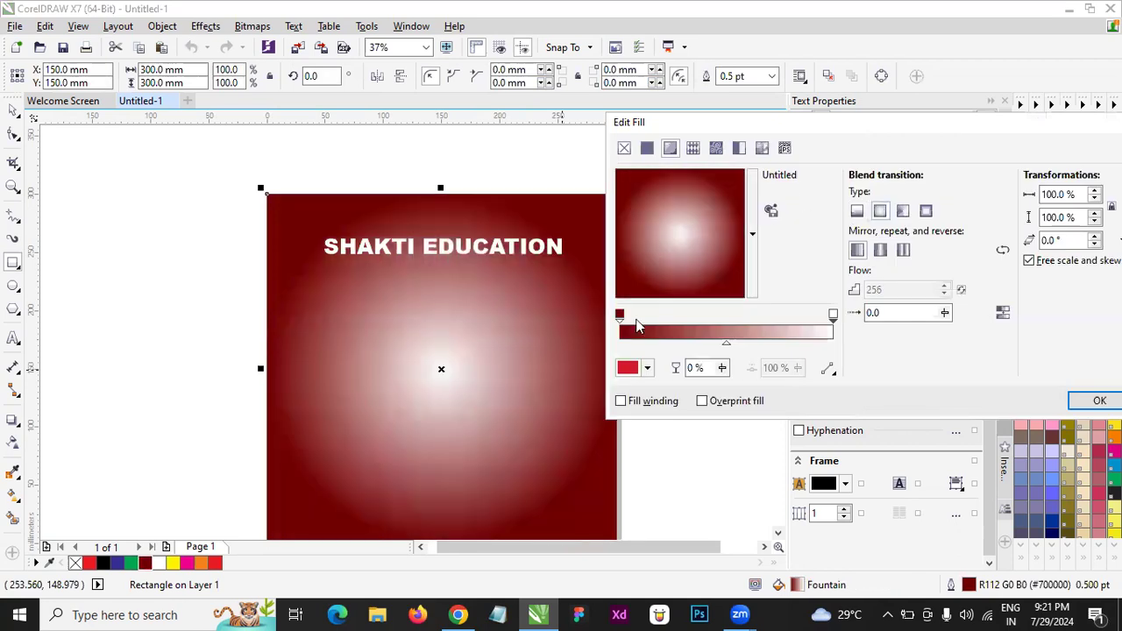
pyautogui.click(832, 316)
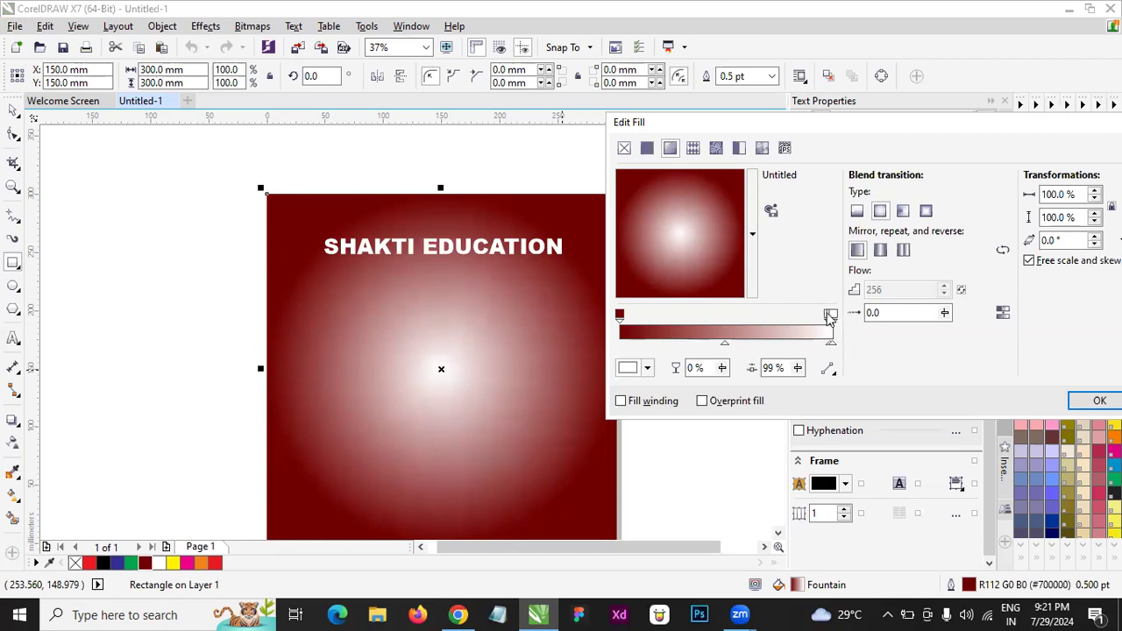
pyautogui.moveTo(831, 317); pyautogui.dragTo(834, 316)
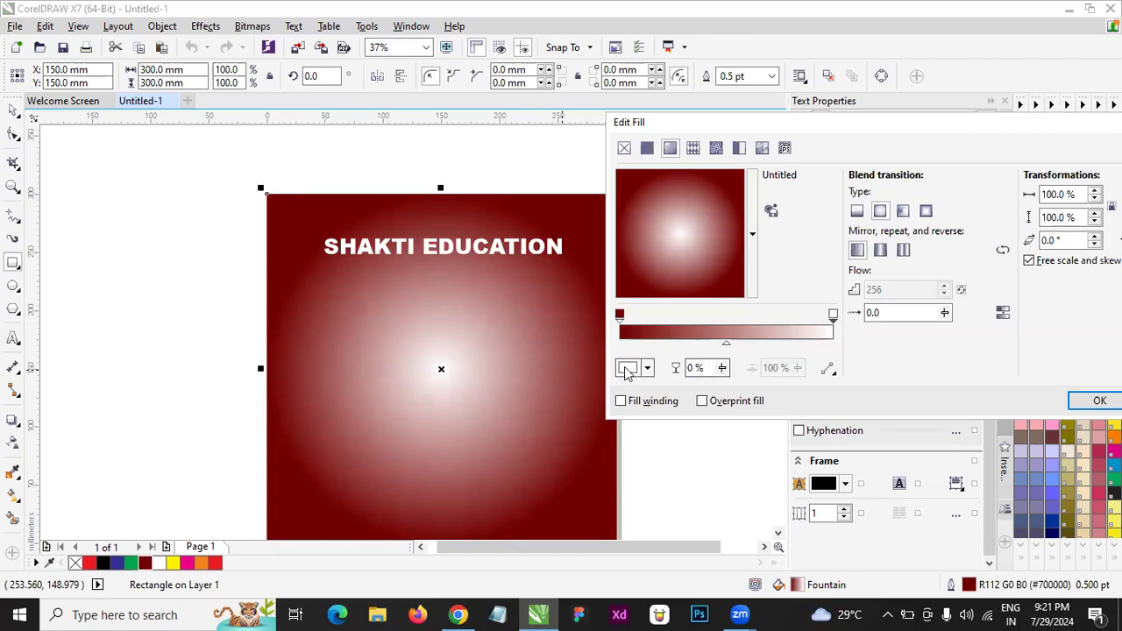
pyautogui.click(626, 372)
pyautogui.moveTo(696, 448); pyautogui.dragTo(729, 438)
pyautogui.click(731, 345)
pyautogui.moveTo(729, 346); pyautogui.dragTo(822, 347)
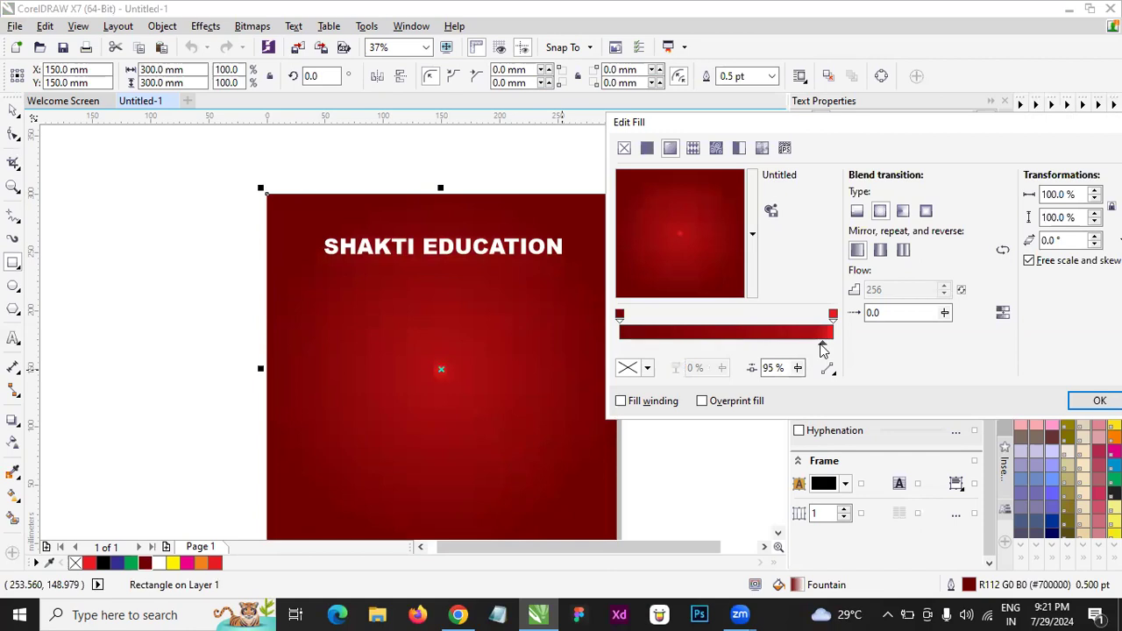
pyautogui.click(1098, 400)
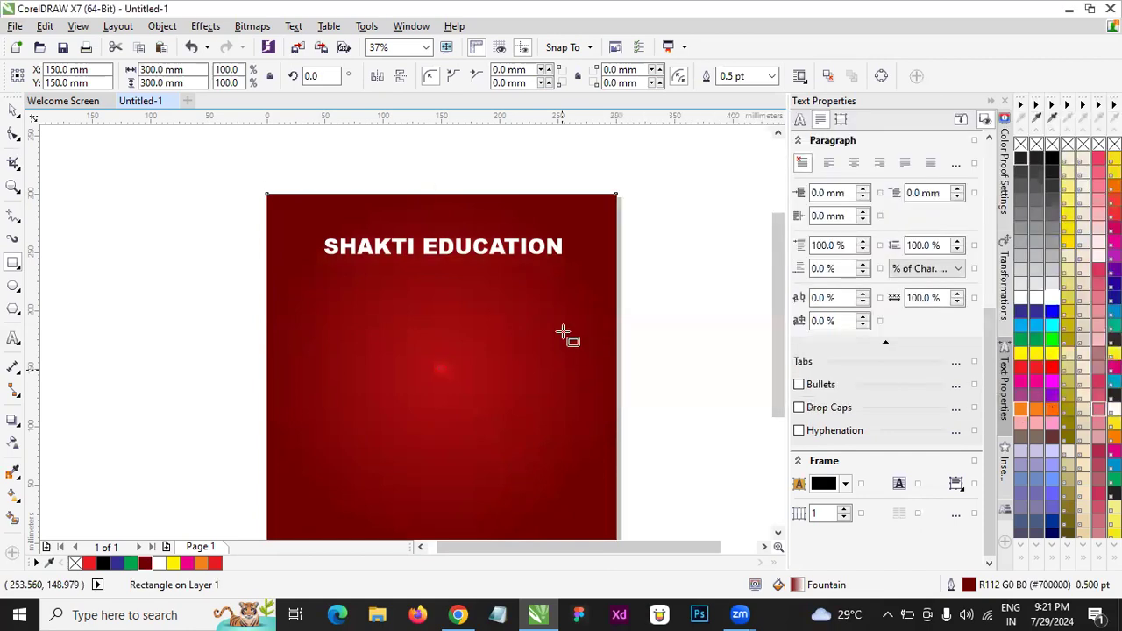
# - Deselect the rectangle and examine the bright centre and overall blend of its elliptical fountain fill at different magnifications
pyautogui.click(15, 110)
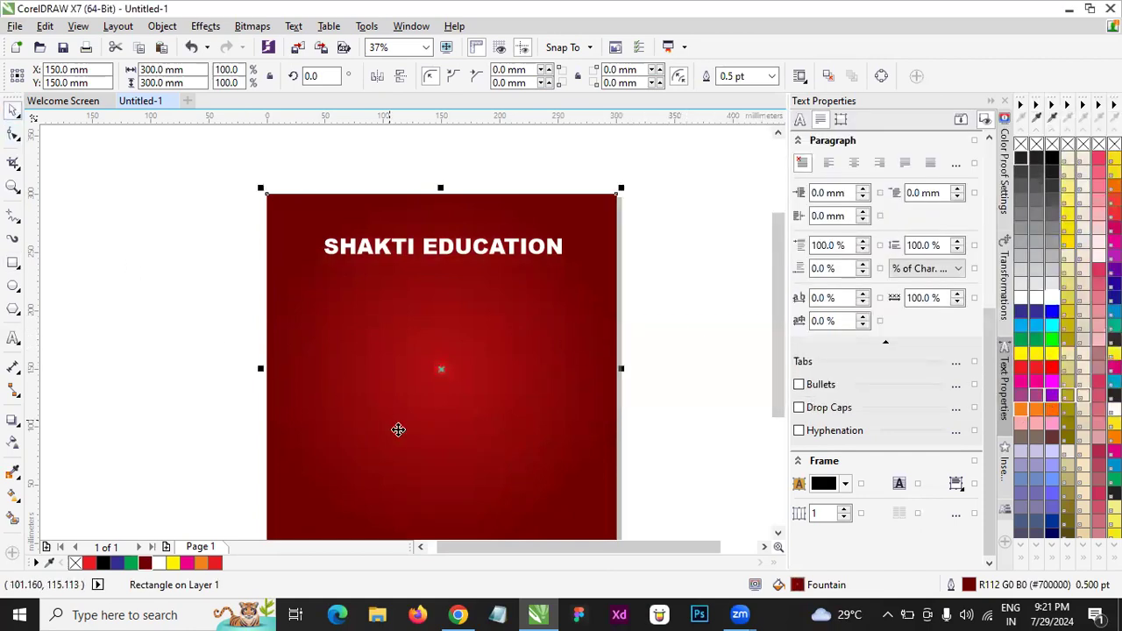
pyautogui.scroll(1, 399, 429)
pyautogui.scroll(2, 473, 283)
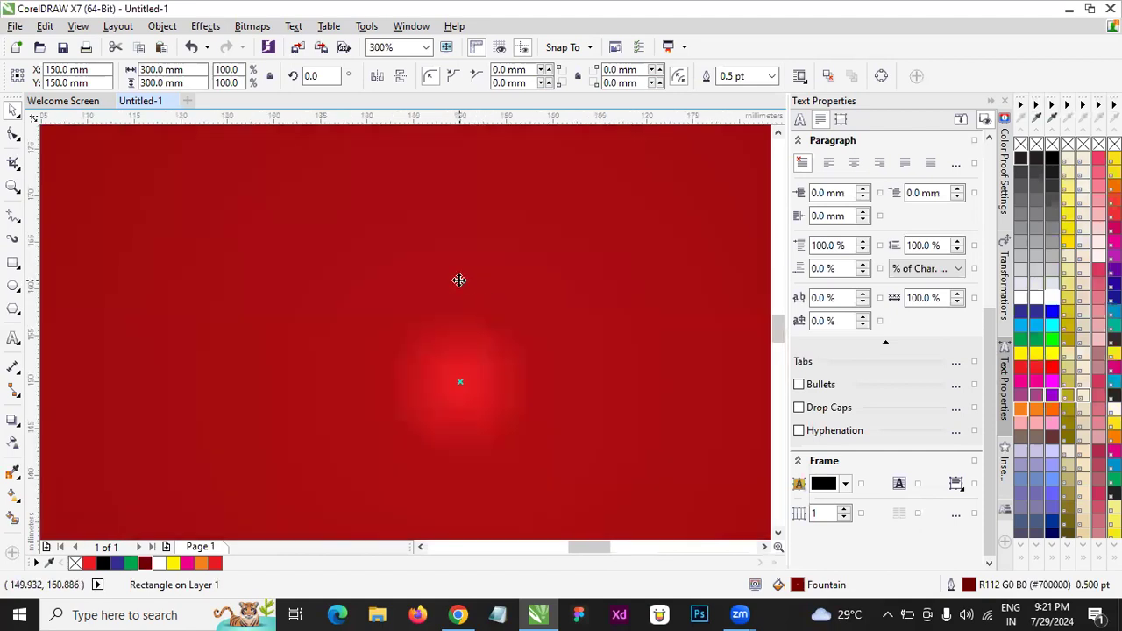
pyautogui.scroll(-4, 461, 294)
pyautogui.scroll(1, 470, 307)
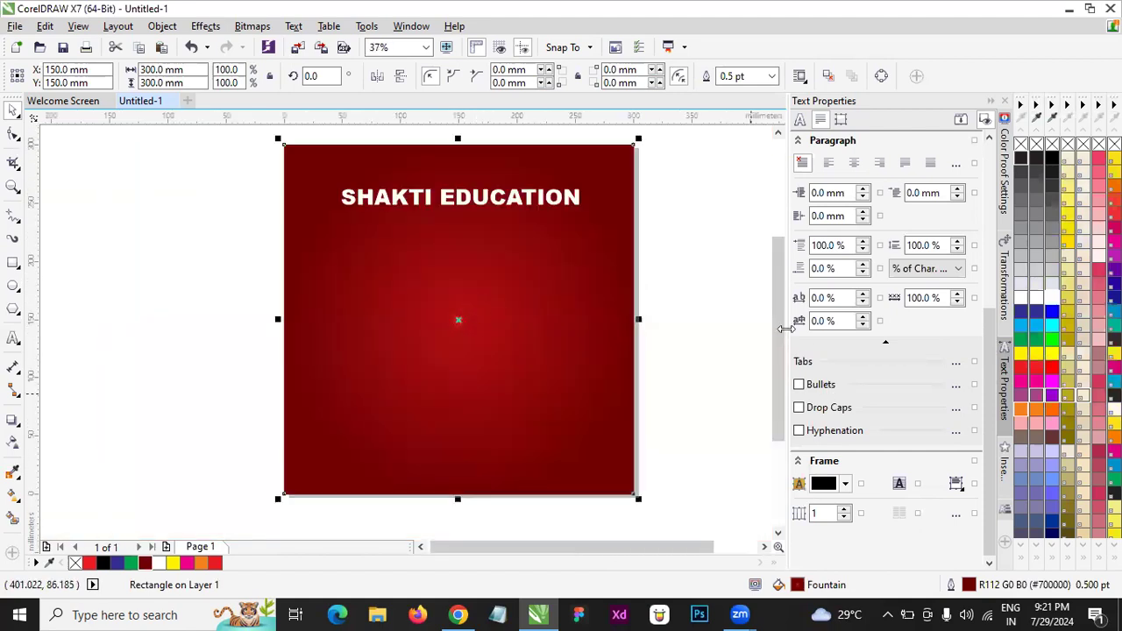
pyautogui.click(754, 315)
pyautogui.scroll(1, 457, 322)
pyautogui.scroll(-1, 460, 327)
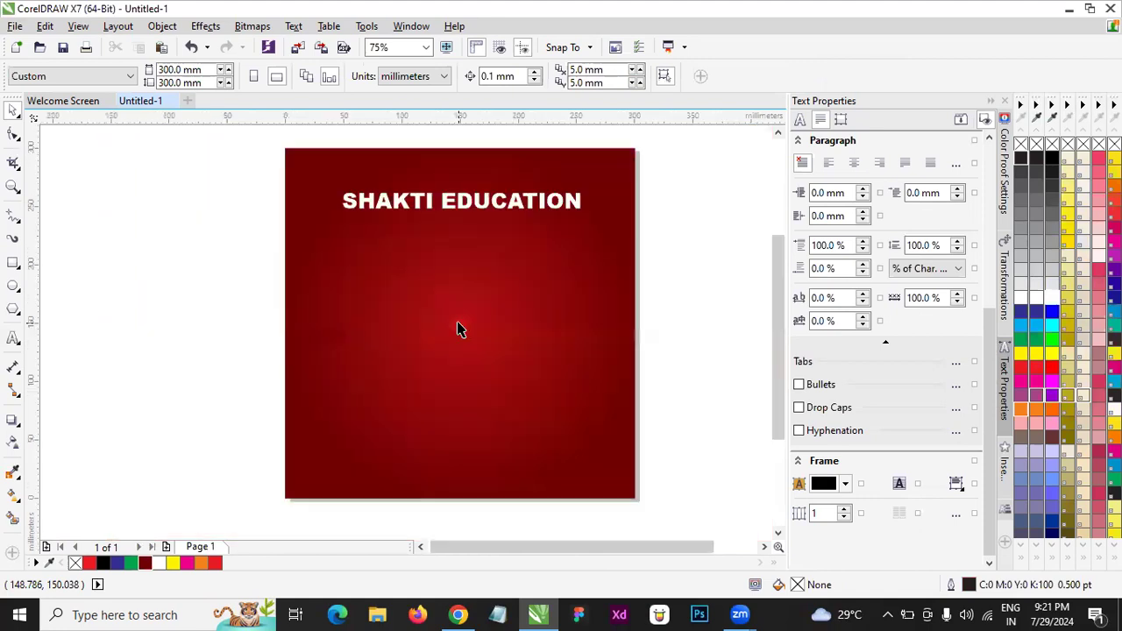
pyautogui.scroll(1, 443, 200)
pyautogui.scroll(-3, 429, 318)
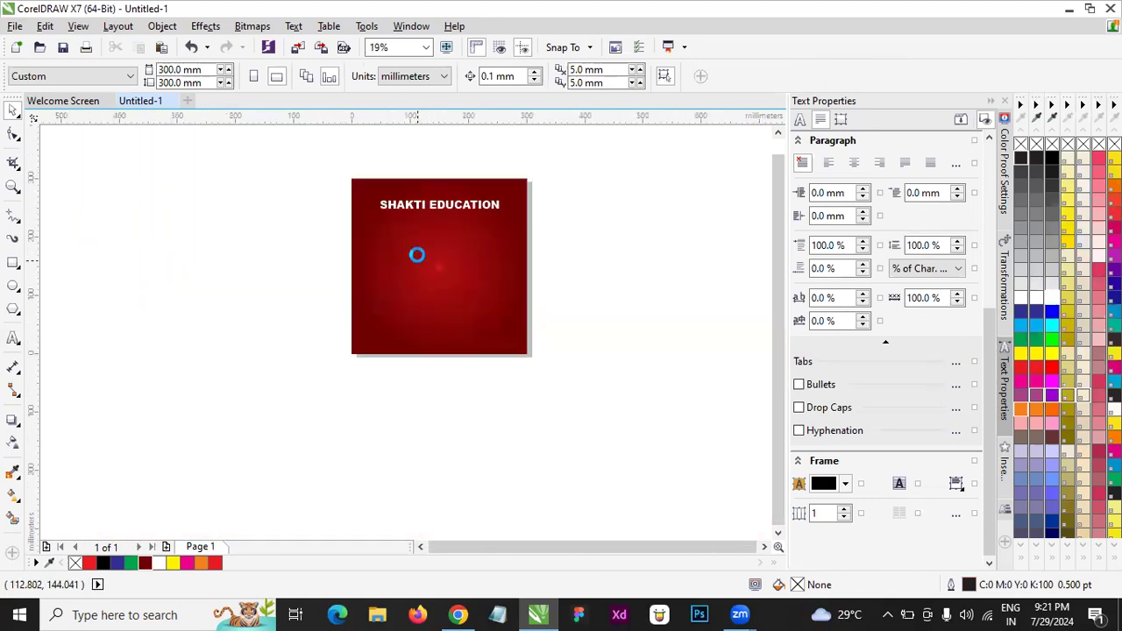
pyautogui.scroll(2, 477, 298)
pyautogui.scroll(-1, 476, 298)
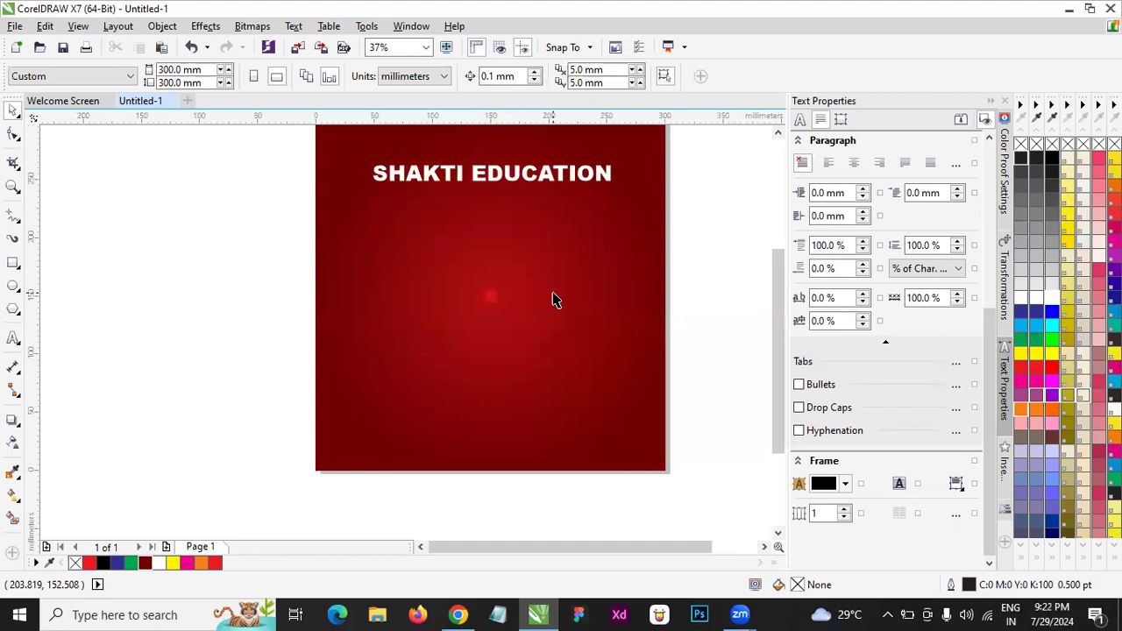
# - Undo the fountain-filled rectangle and the recent square edits, and delete the original PowerClip square
pyautogui.hotkey('ctrl', 'z')
pyautogui.hotkey('ctrl', 'z')
pyautogui.hotkey('ctrl', 'z')
pyautogui.hotkey('ctrl', 'z')
pyautogui.hotkey('ctrl', 'z')
pyautogui.hotkey('ctrl', 'z')
pyautogui.hotkey('ctrl', 'z')
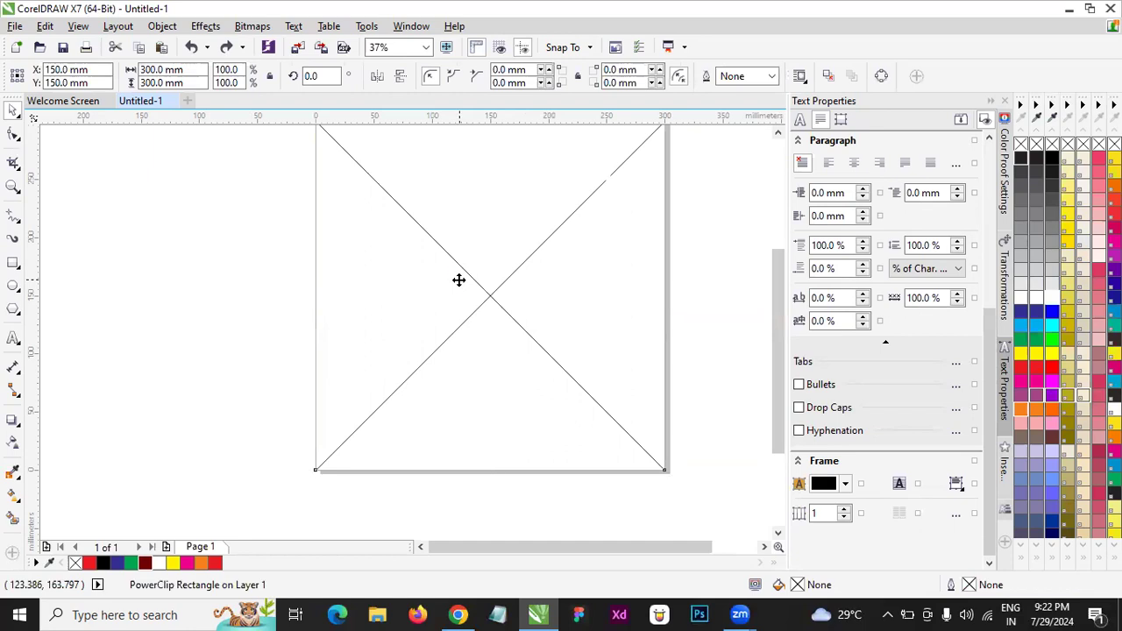
pyautogui.hotkey('ctrl', 'z')
pyautogui.click(458, 279)
pyautogui.press('Delete')
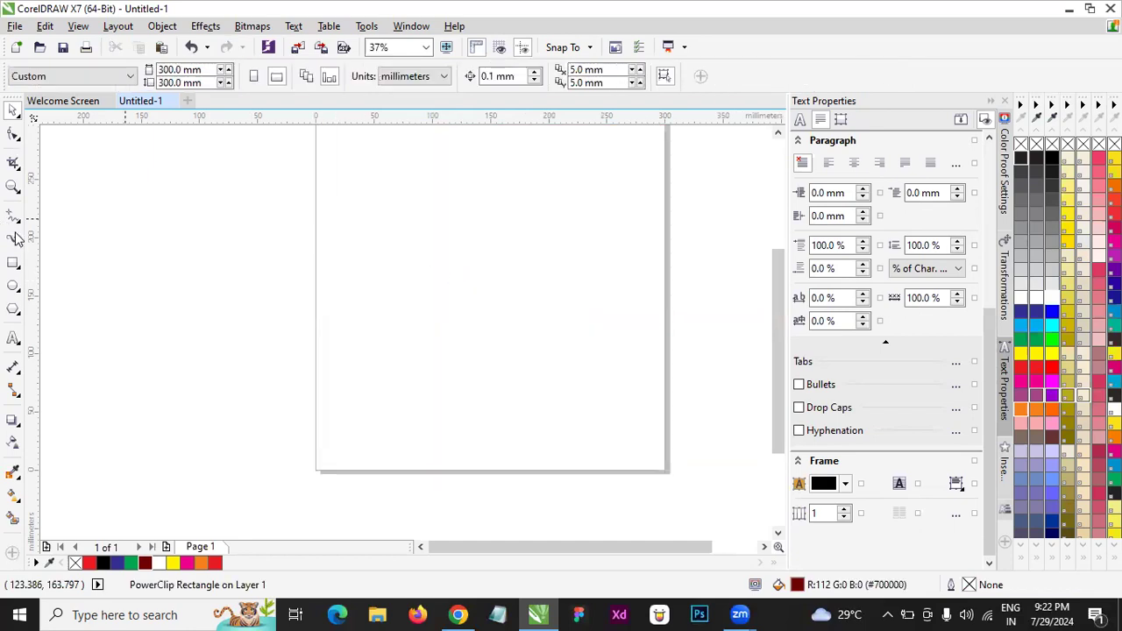
# - Cover the page with a dark red #700000 rectangle behind the heading and delete the stray small rectangle
pyautogui.doubleClick(13, 262)
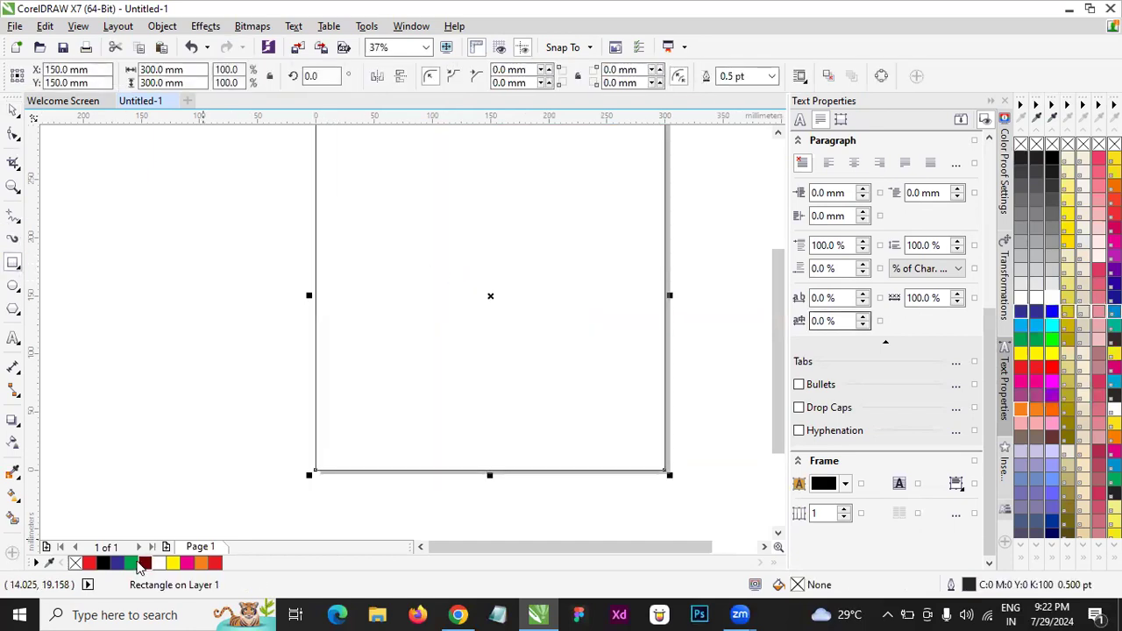
pyautogui.click(144, 563)
pyautogui.moveTo(228, 342); pyautogui.dragTo(232, 345)
pyautogui.click(10, 112)
pyautogui.press('Delete')
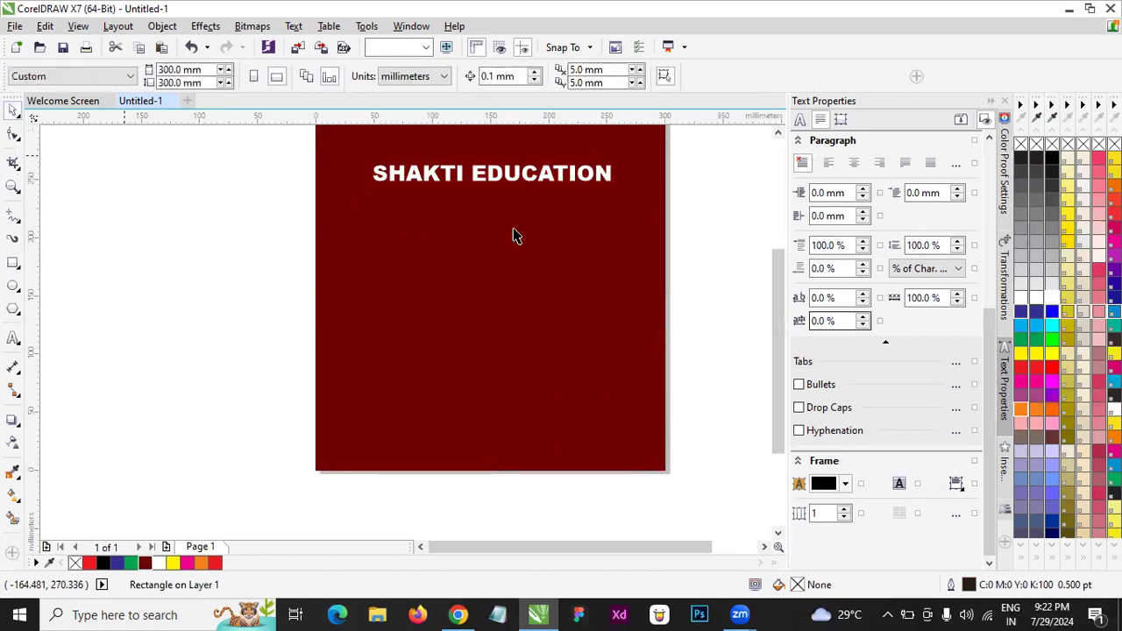
# - Clear the page by deleting the "SHAKTI EDUCATION" heading and the dark red square
pyautogui.scroll(-1, 517, 233)
pyautogui.scroll(1, 531, 182)
pyautogui.moveTo(243, 156); pyautogui.dragTo(785, 377)
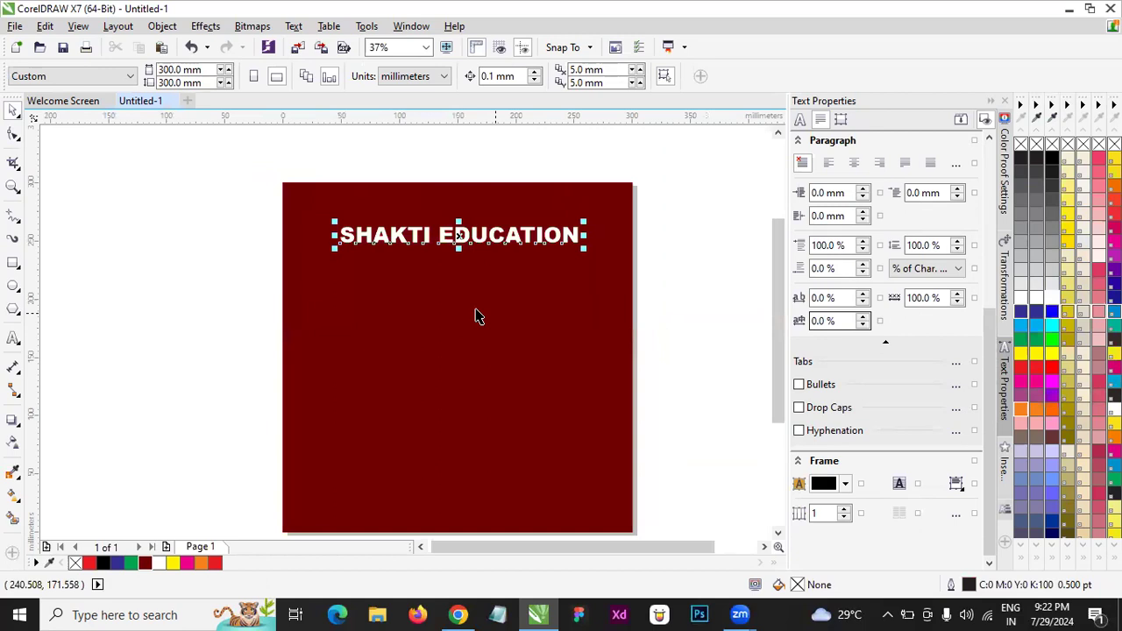
pyautogui.press('Delete')
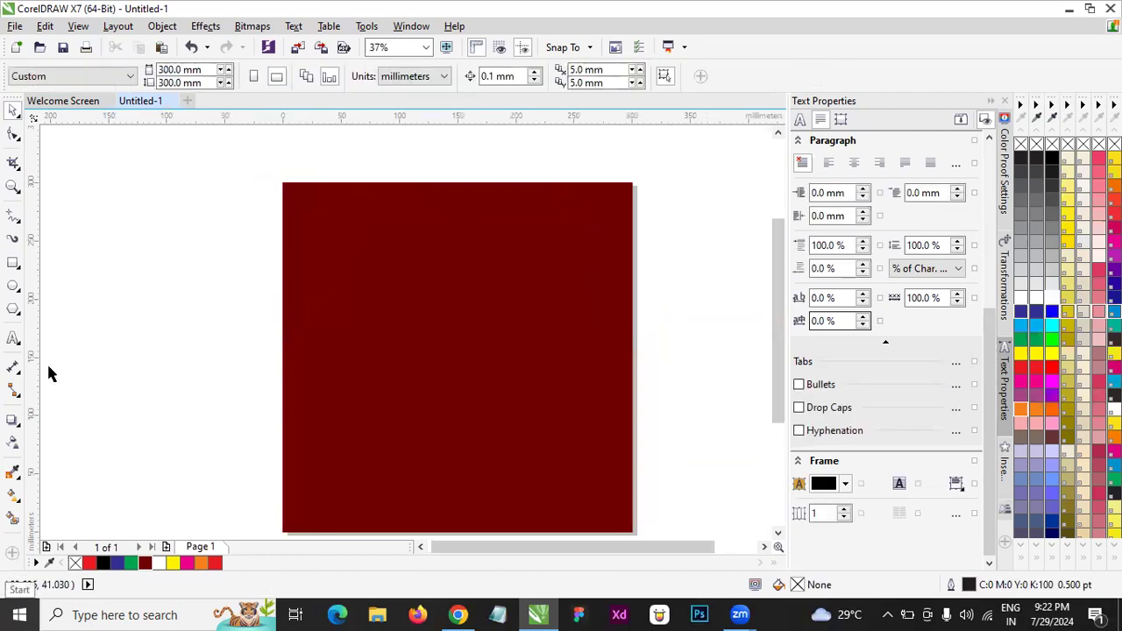
pyautogui.scroll(-1, 439, 225)
pyautogui.scroll(3, 441, 222)
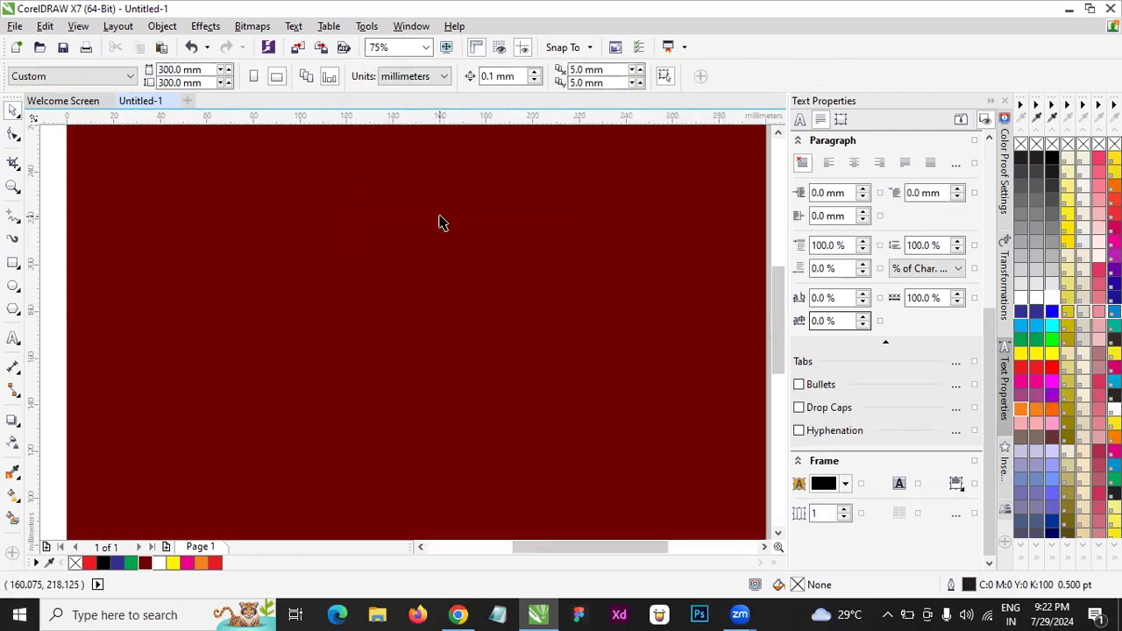
pyautogui.scroll(-1, 442, 247)
pyautogui.click(443, 247)
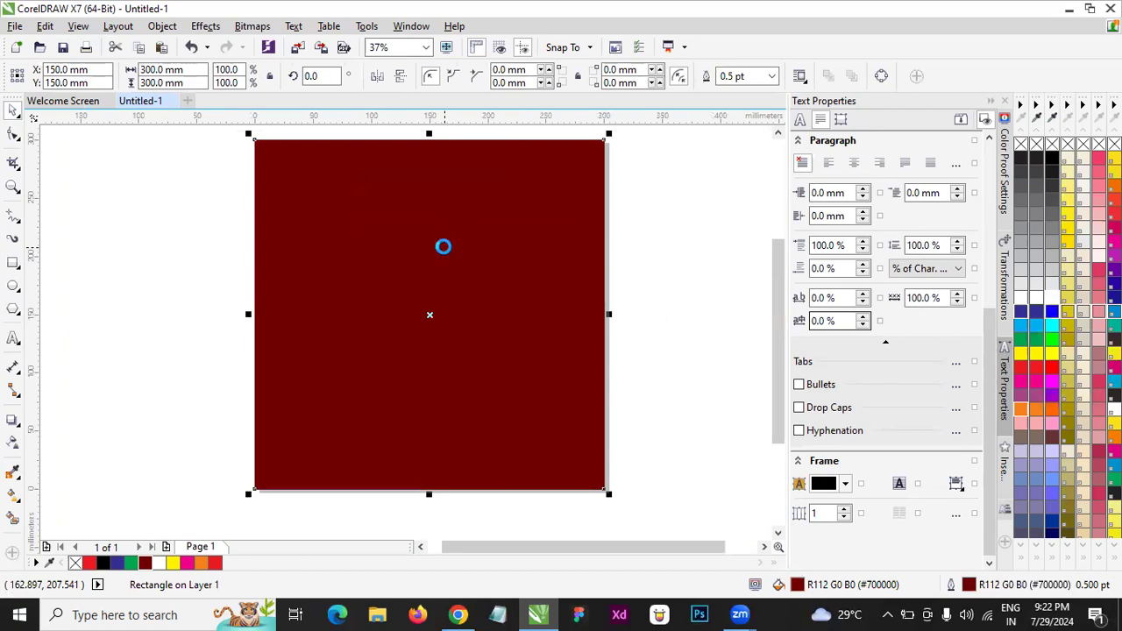
pyautogui.press('Delete')
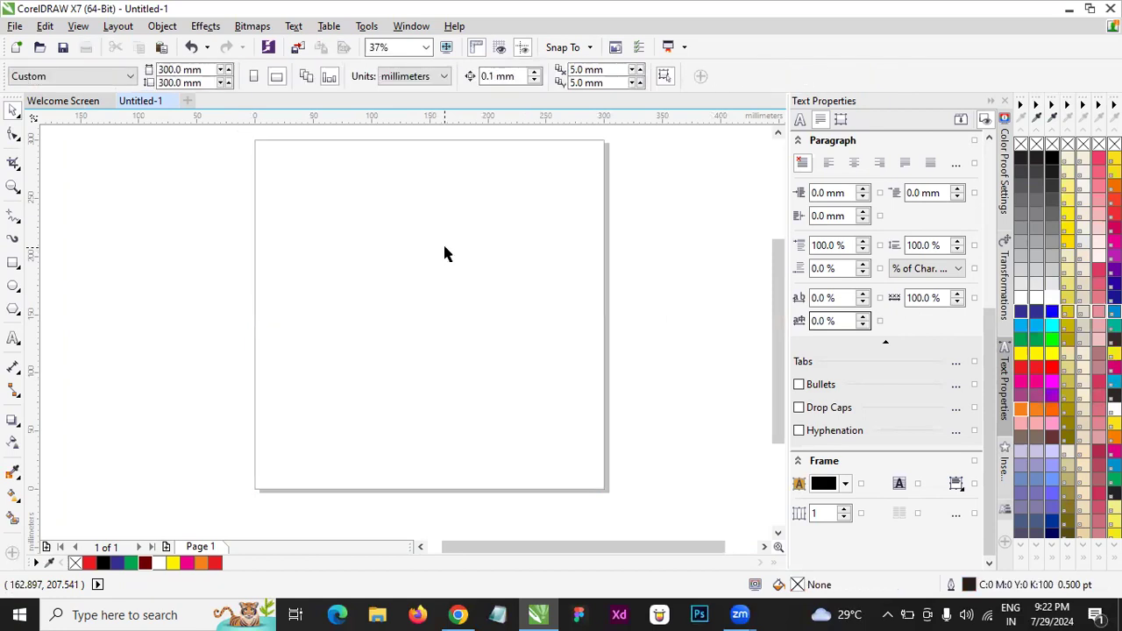
# - Minimize CorelDRAW to reach the desktop, dismiss the product registration window and refresh the desktop
pyautogui.click(1067, 18)
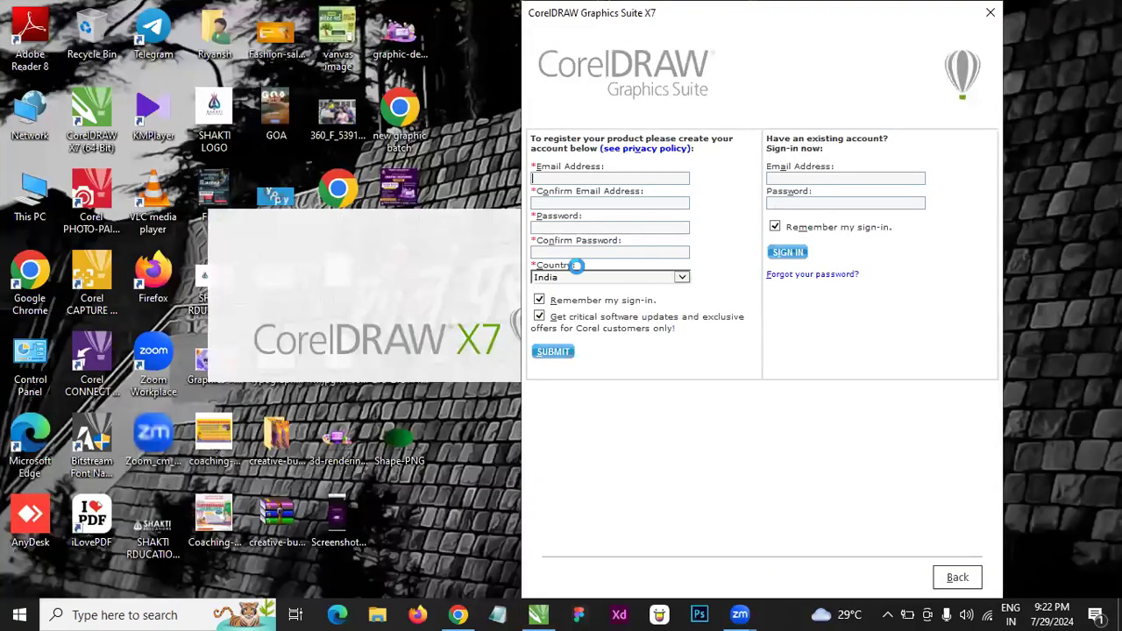
pyautogui.press('Escape')
pyautogui.click(567, 366)
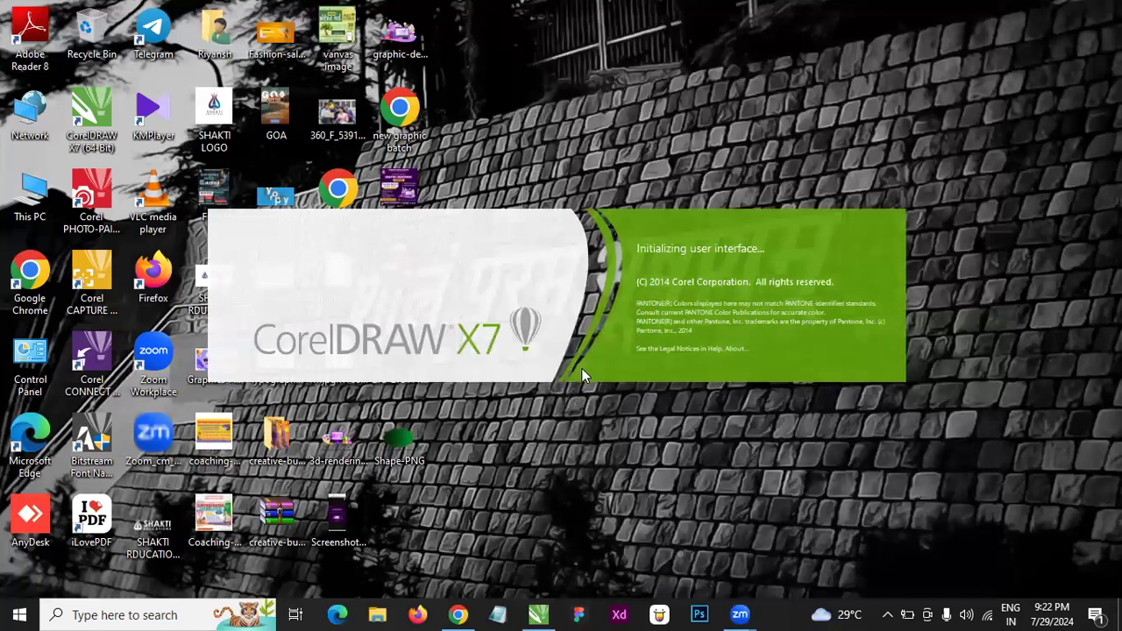
pyautogui.rightClick(937, 136)
pyautogui.click(939, 134)
pyautogui.rightClick(938, 135)
pyautogui.click(943, 184)
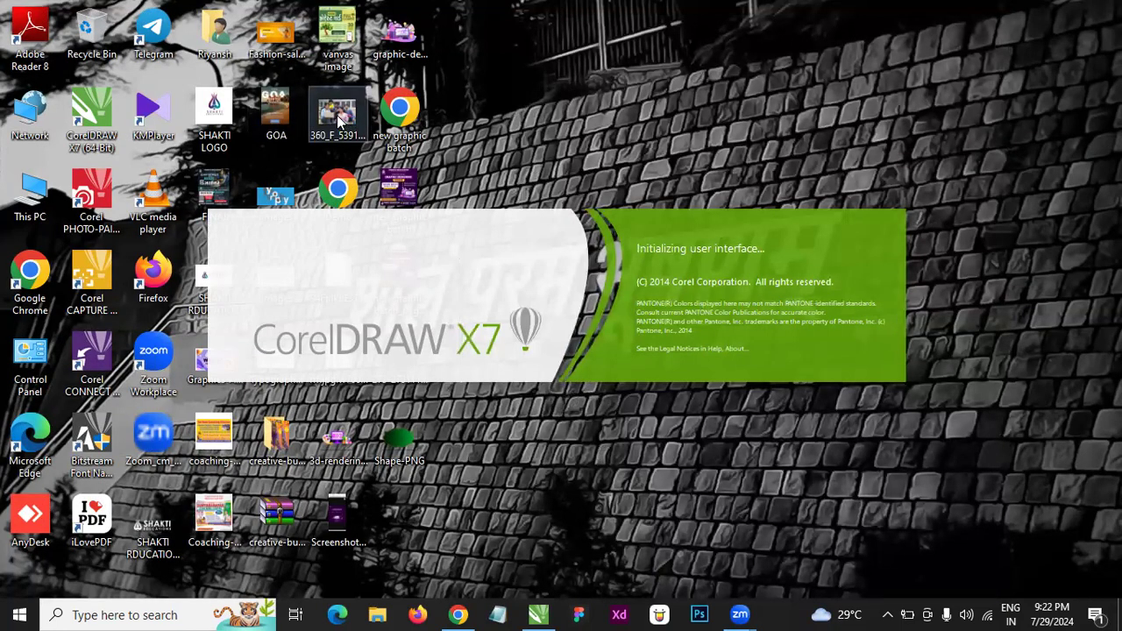
# - Place the desktop photo "360_F_5391..." in the CorelDRAW drawing, scale it to about 194 x 130 mm, position it in the page's upper area and deselect it
pyautogui.moveTo(340, 142); pyautogui.dragTo(684, 310)
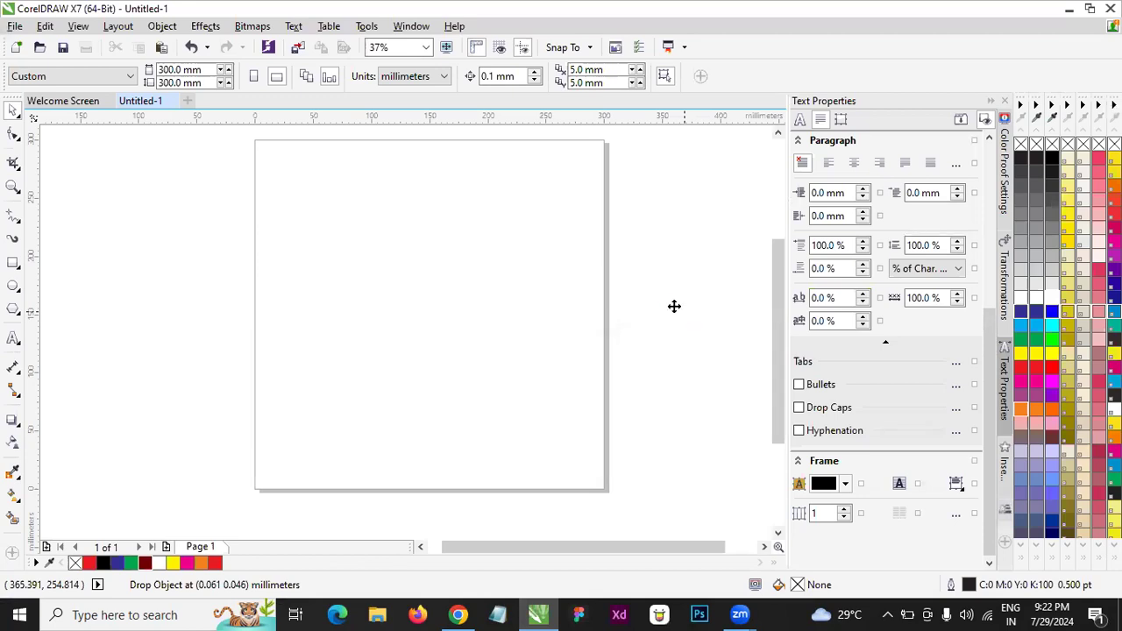
pyautogui.click(674, 306)
pyautogui.moveTo(656, 330); pyautogui.dragTo(293, 451)
pyautogui.moveTo(583, 390); pyautogui.dragTo(388, 236)
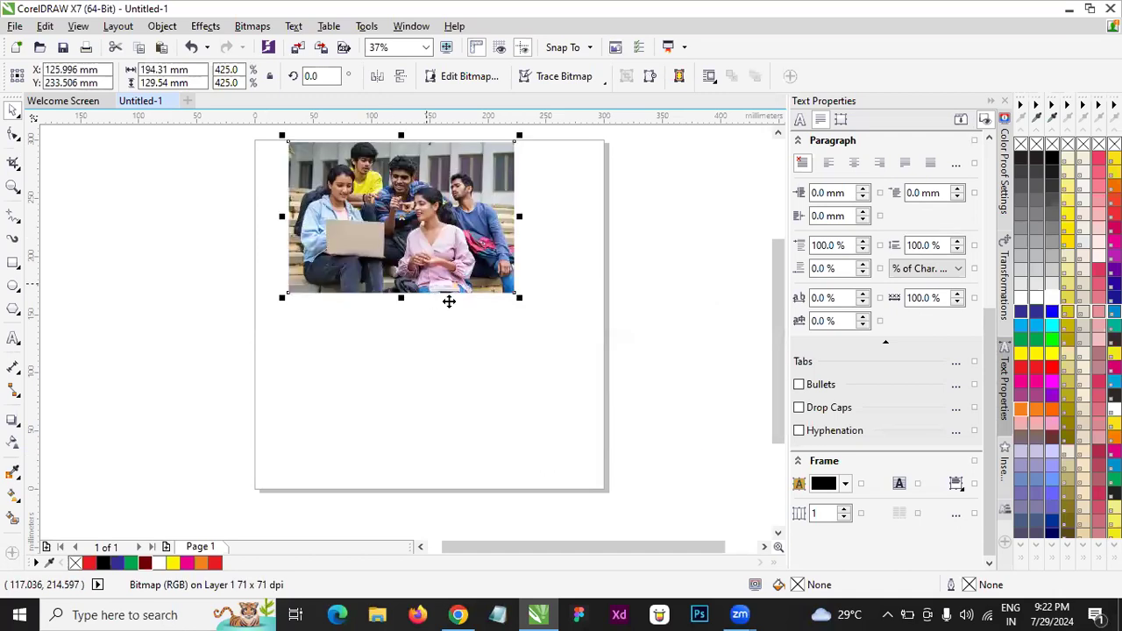
pyautogui.click(702, 256)
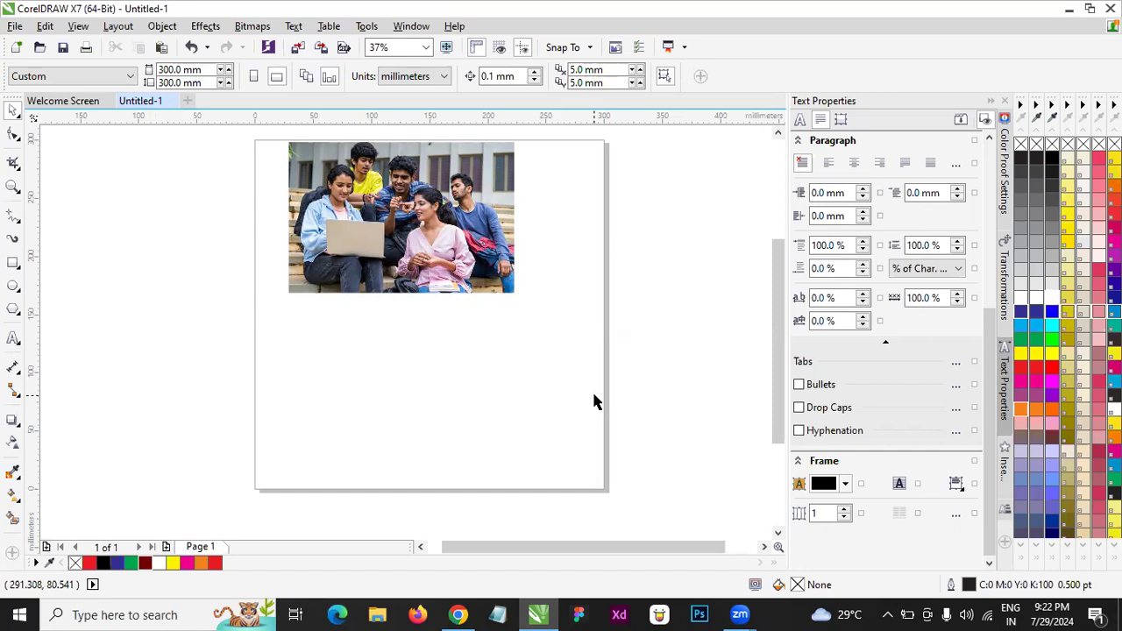
# - Add a page-sized rectangle and PowerClip the student photo inside it
pyautogui.click(441, 265)
pyautogui.doubleClick(13, 263)
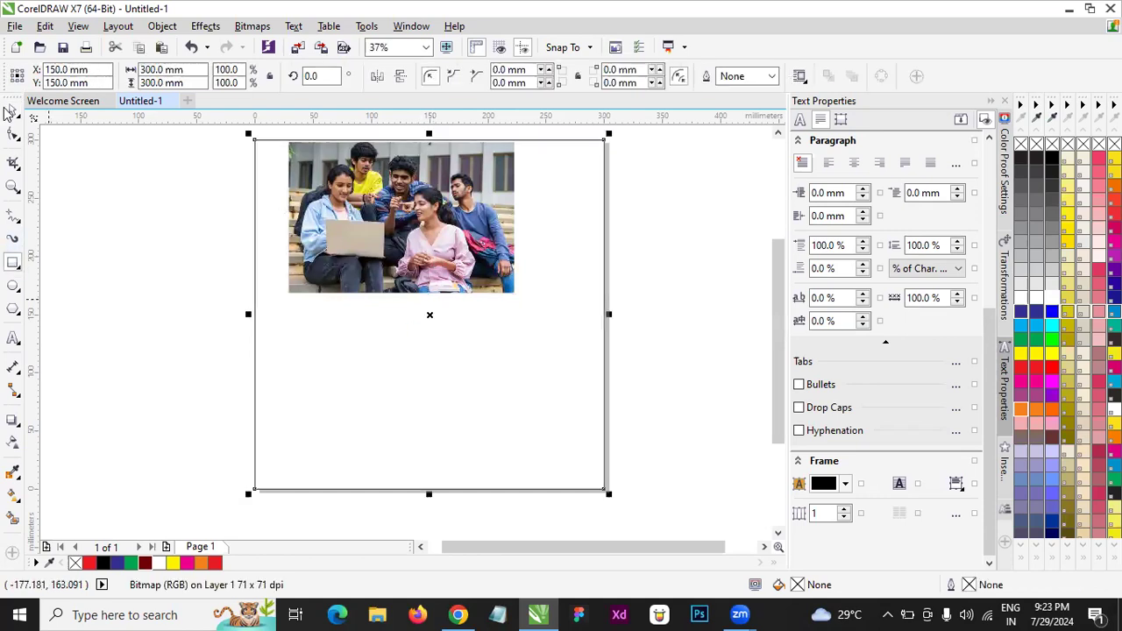
pyautogui.click(451, 293)
pyautogui.rightClick(468, 280)
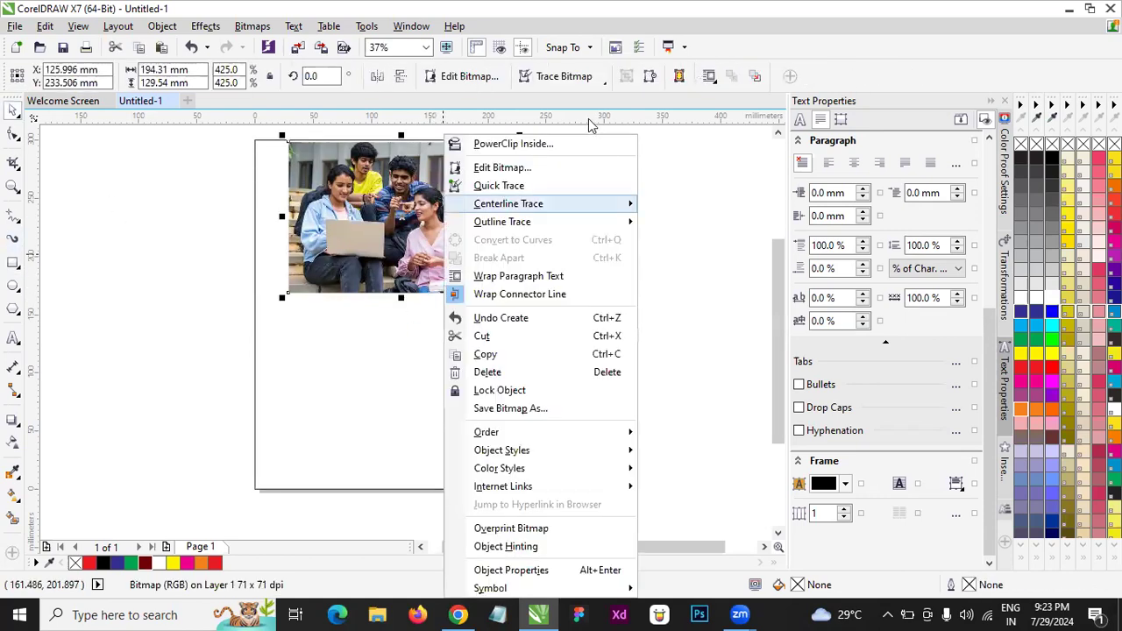
pyautogui.click(514, 143)
pyautogui.click(562, 261)
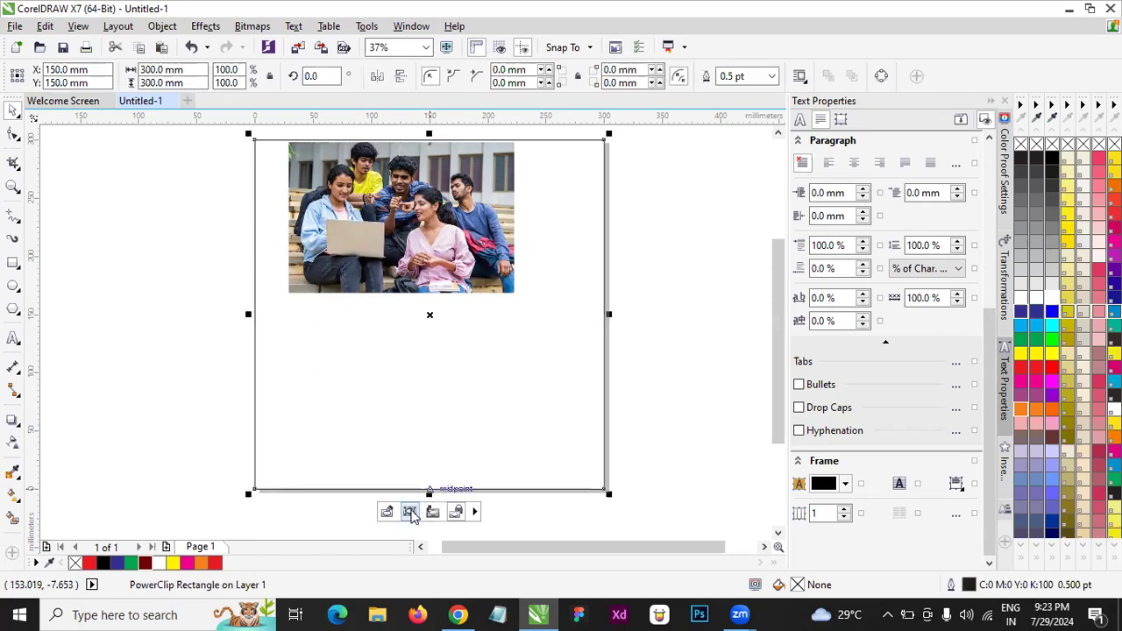
# - Select the photo inside the PowerClip frame, deselect it, and reselect the frame
pyautogui.click(408, 509)
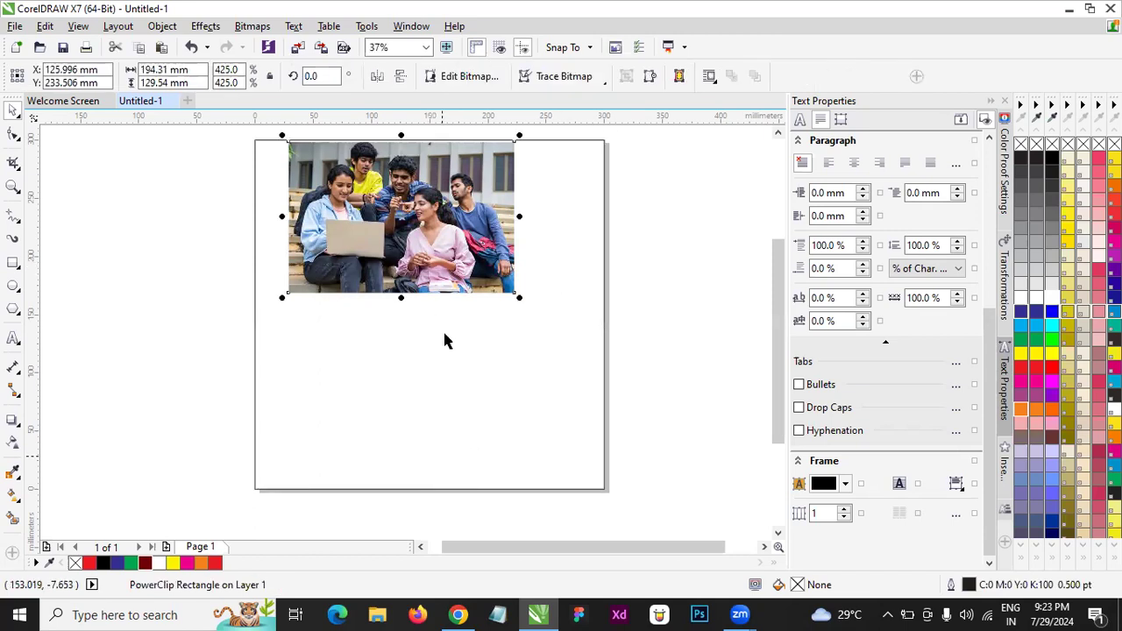
pyautogui.click(609, 283)
pyautogui.scroll(-3, 609, 283)
pyautogui.scroll(1, 511, 263)
pyautogui.click(443, 248)
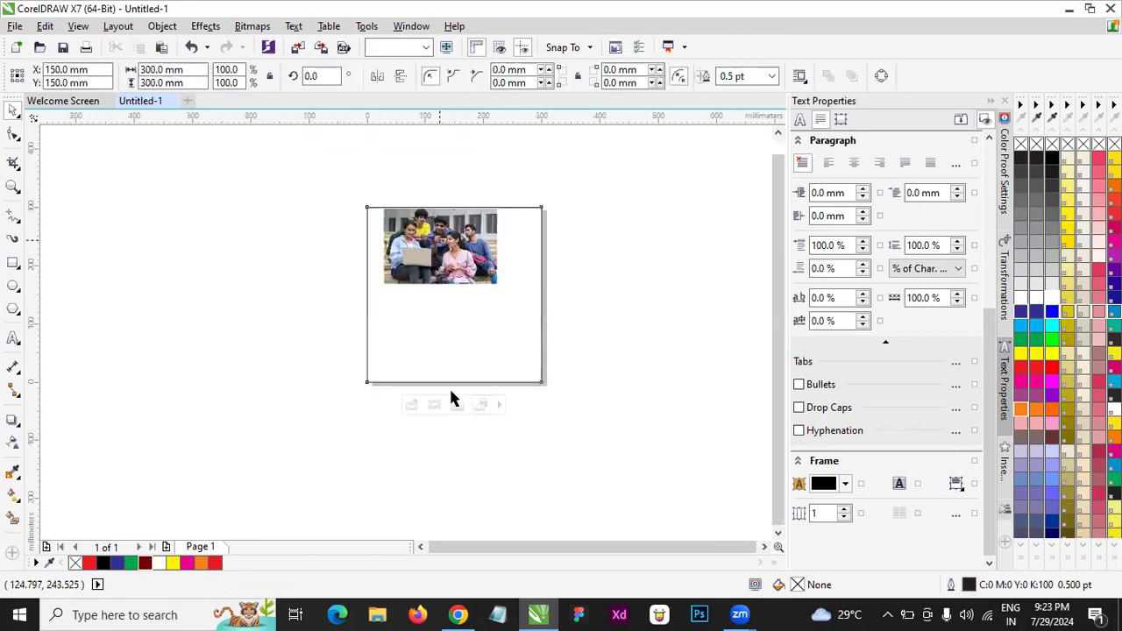
pyautogui.press('Tab')
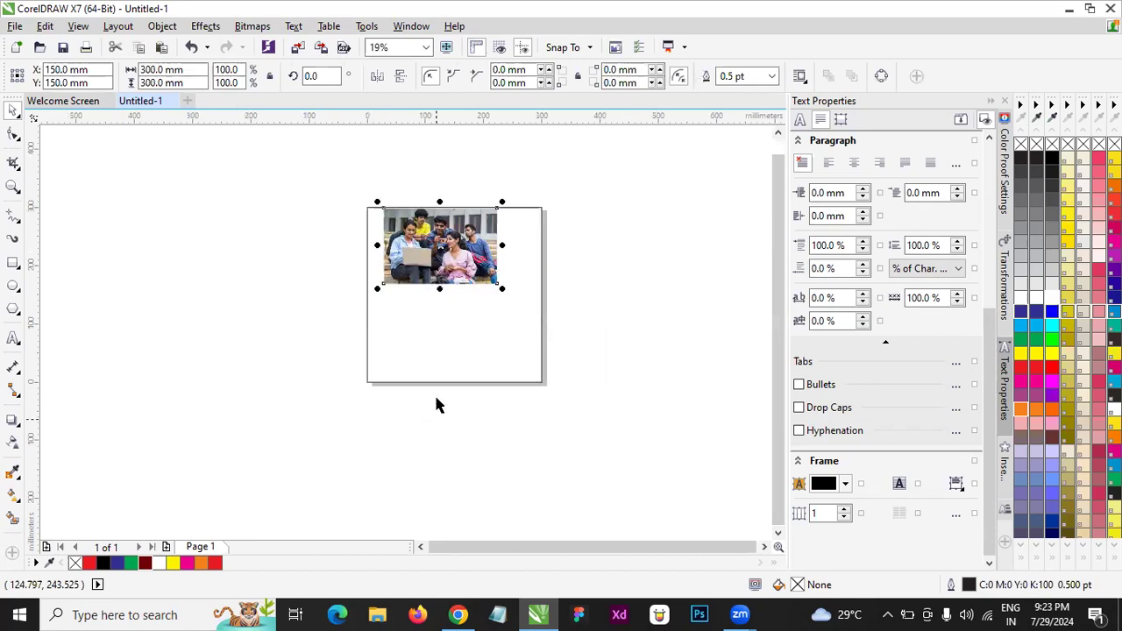
pyautogui.click(472, 264)
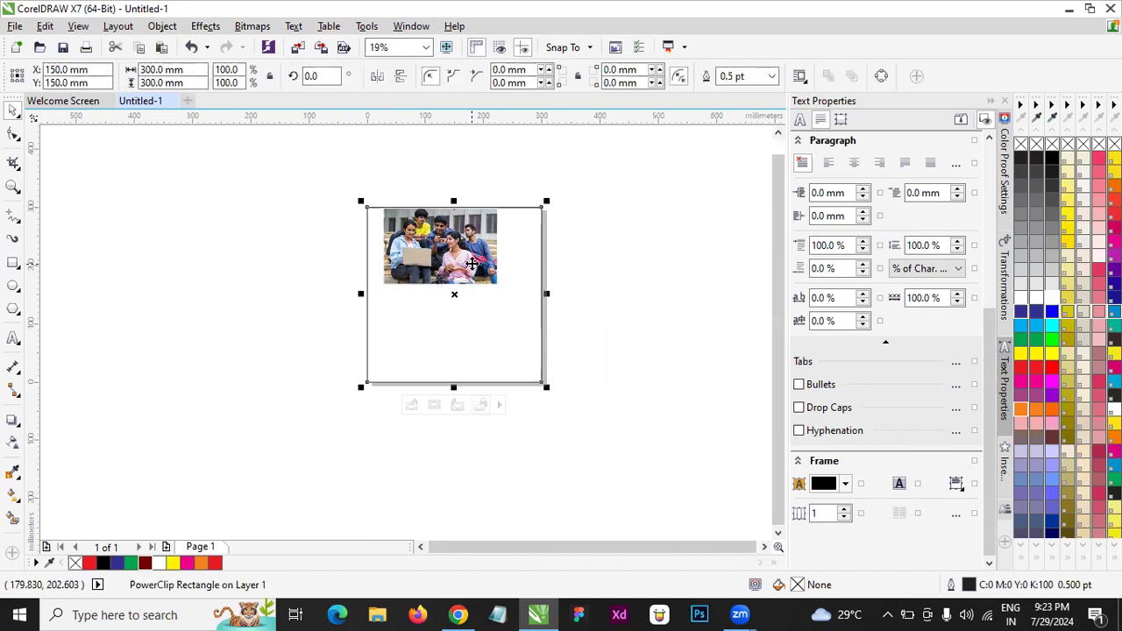
# - Undo the PowerClip and the page-sized rectangle, and move the student photo off the page to its right side
pyautogui.hotkey('ctrl', 'z')
pyautogui.hotkey('ctrl', 'z')
pyautogui.hotkey('ctrl', 'z')
pyautogui.moveTo(522, 314); pyautogui.dragTo(649, 280)
pyautogui.click(591, 331)
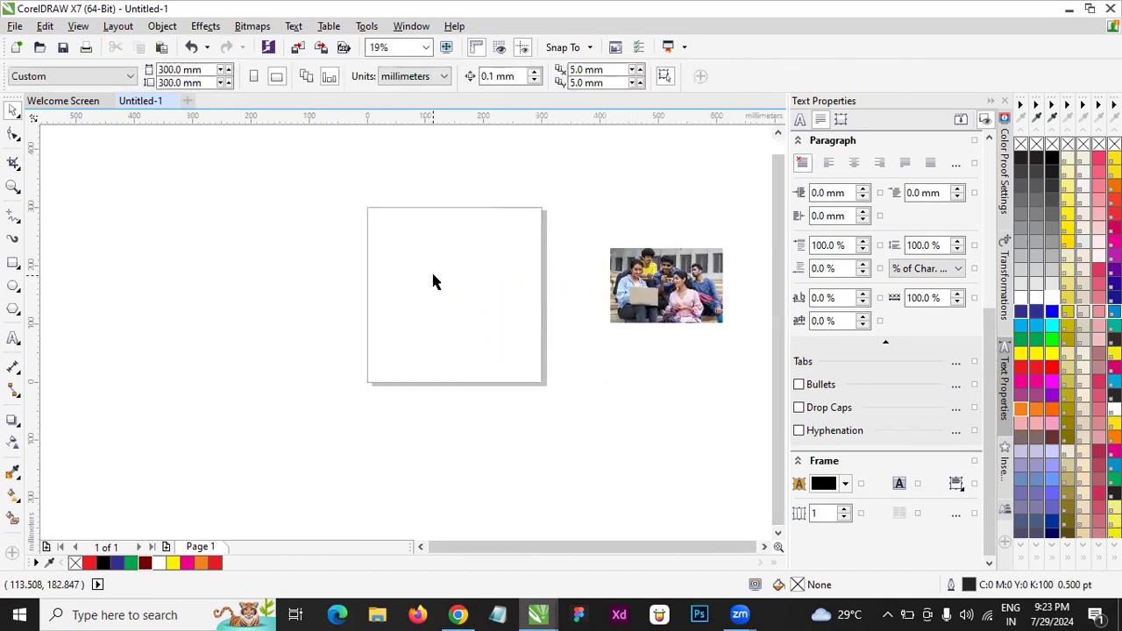
# - Recreate the page-sized 300 x 300 mm rectangle and PowerClip the off-page student photo inside it
pyautogui.doubleClick(11, 265)
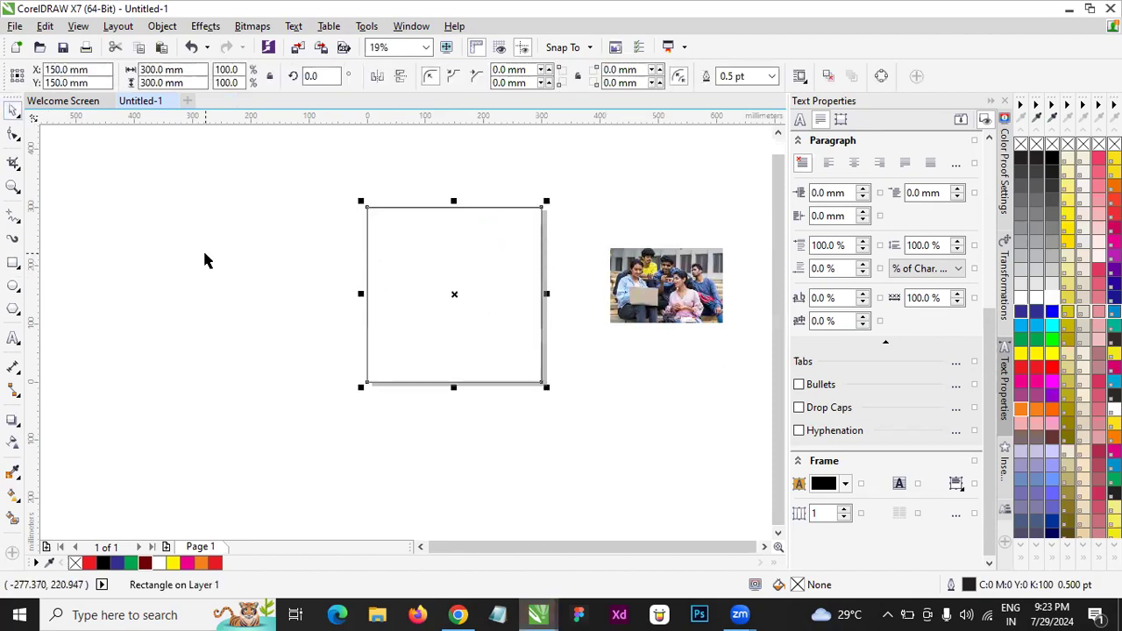
pyautogui.click(650, 285)
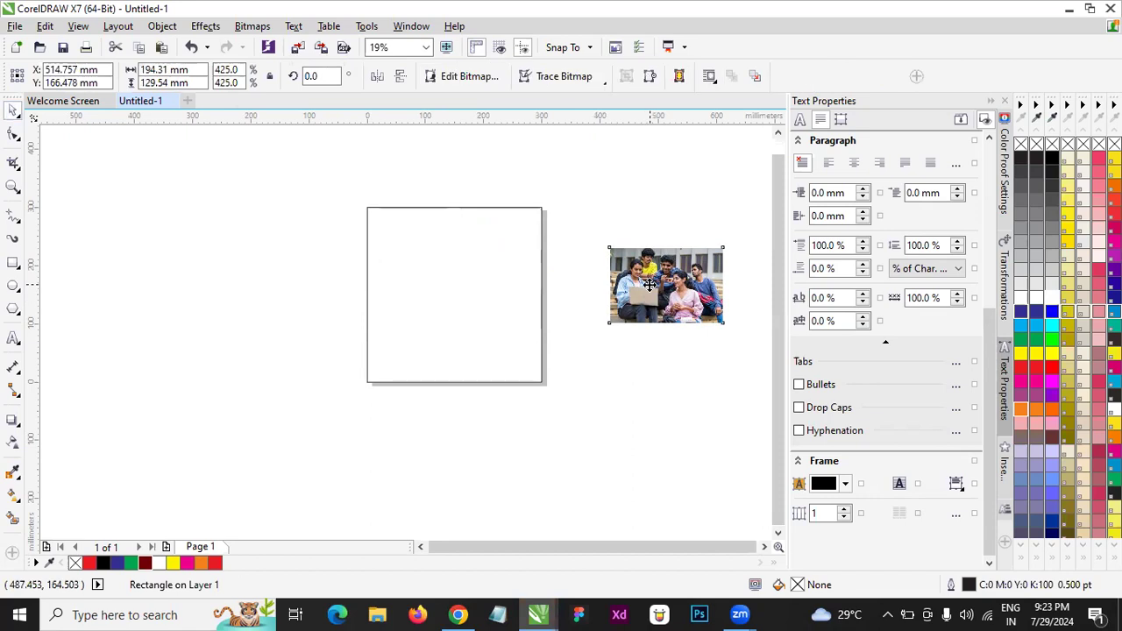
pyautogui.rightClick(649, 284)
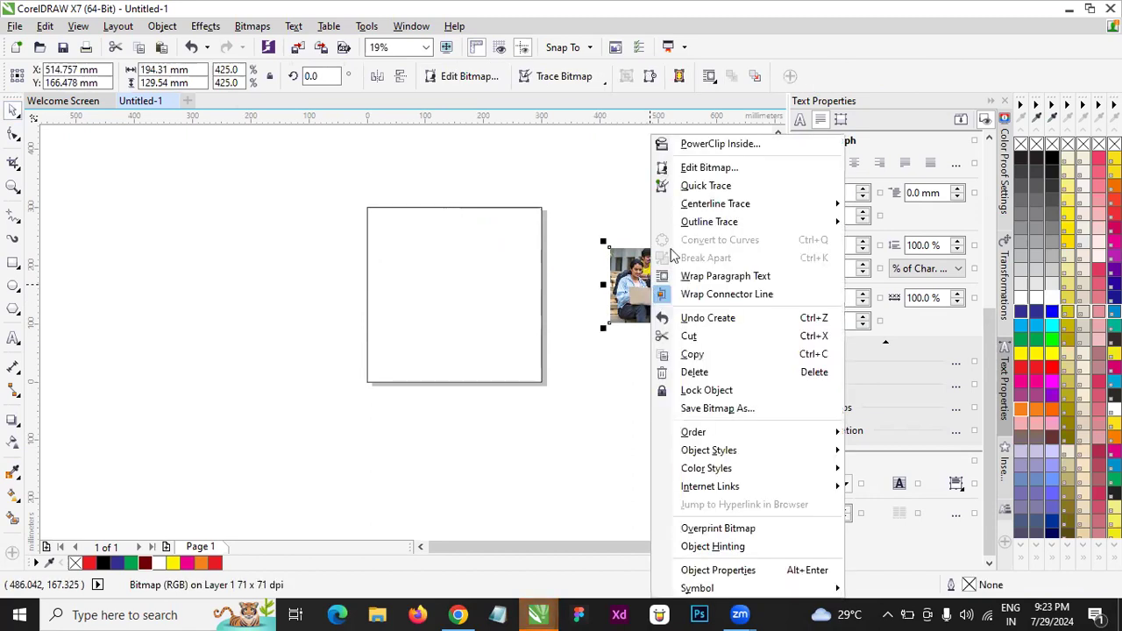
pyautogui.click(707, 152)
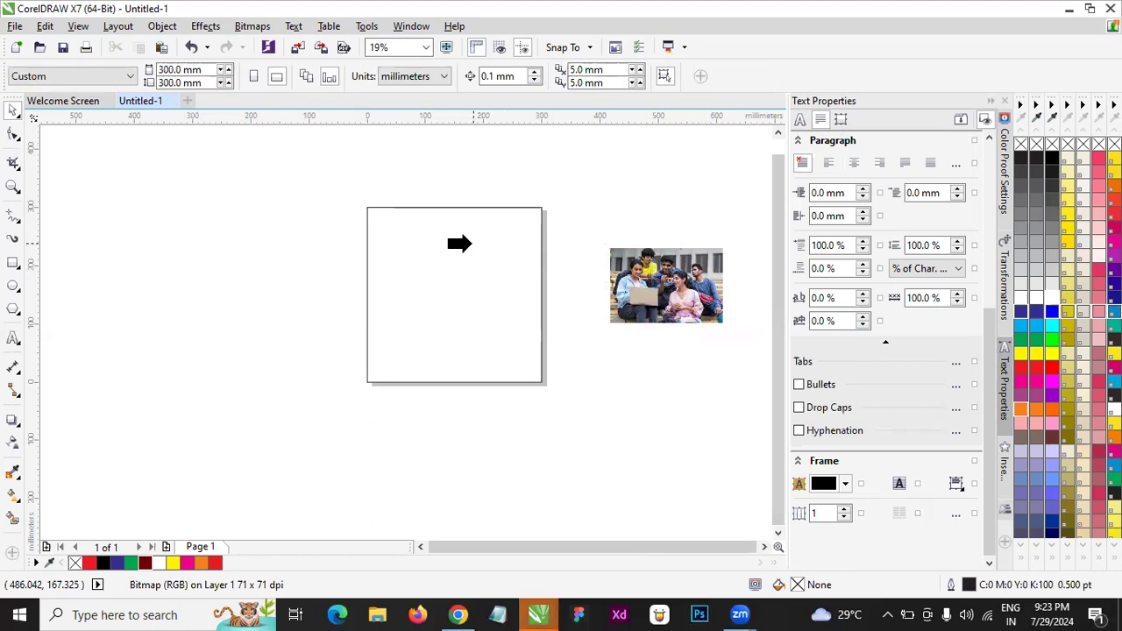
pyautogui.click(471, 244)
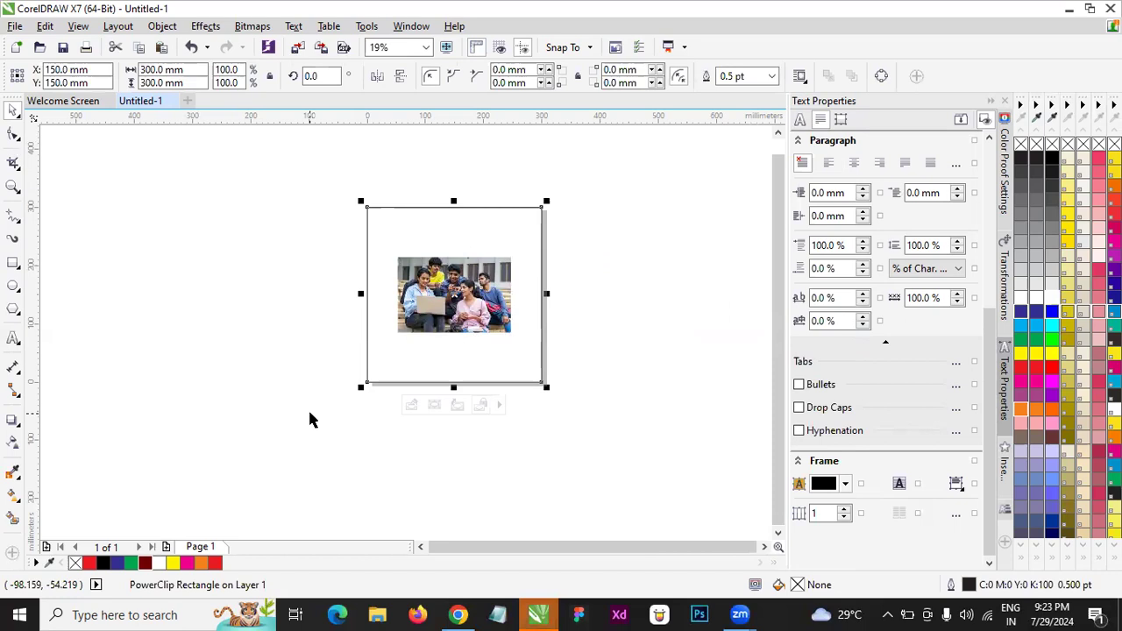
# - Select the photo inside the PowerClip frame, enlarge it to about 483 x 322 mm and centre it on the page
pyautogui.click(435, 406)
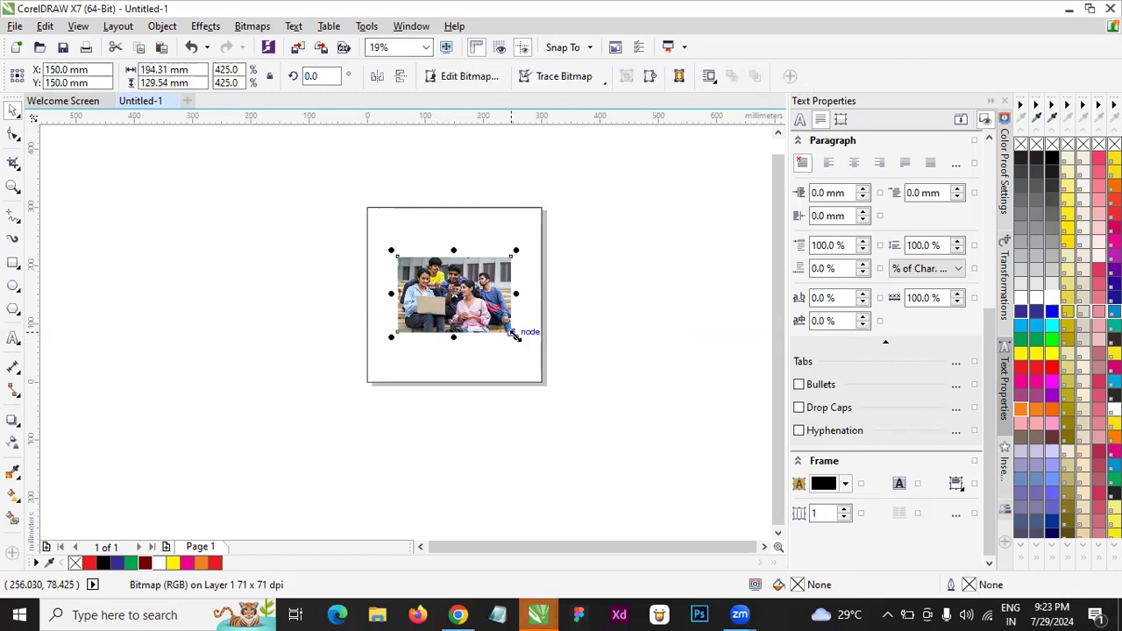
pyautogui.scroll(2, 515, 336)
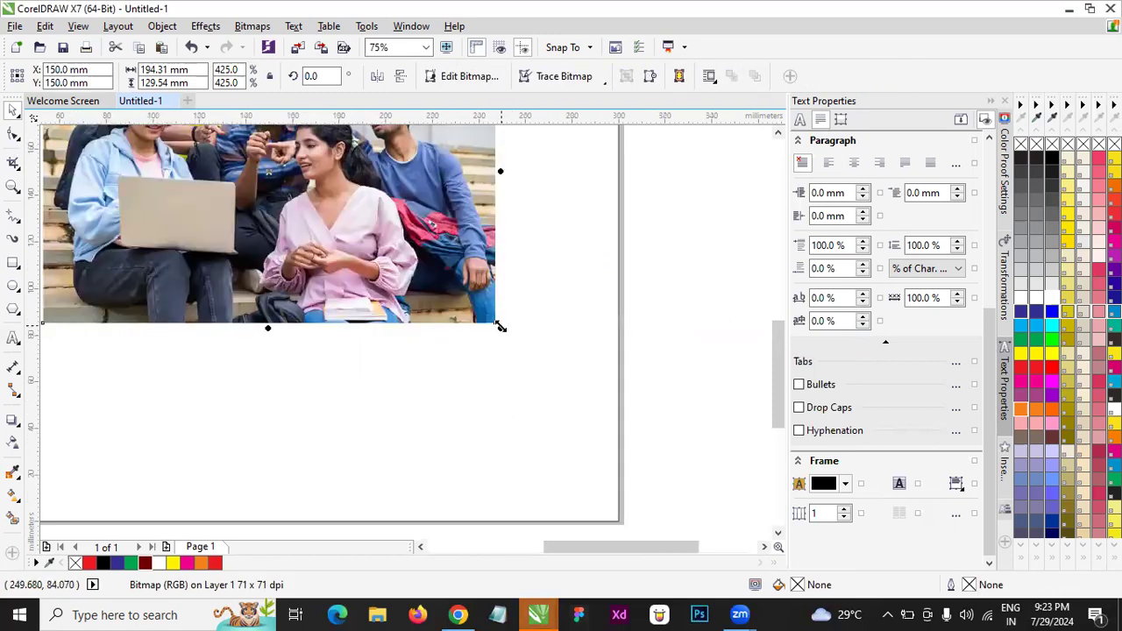
pyautogui.scroll(-2, 500, 326)
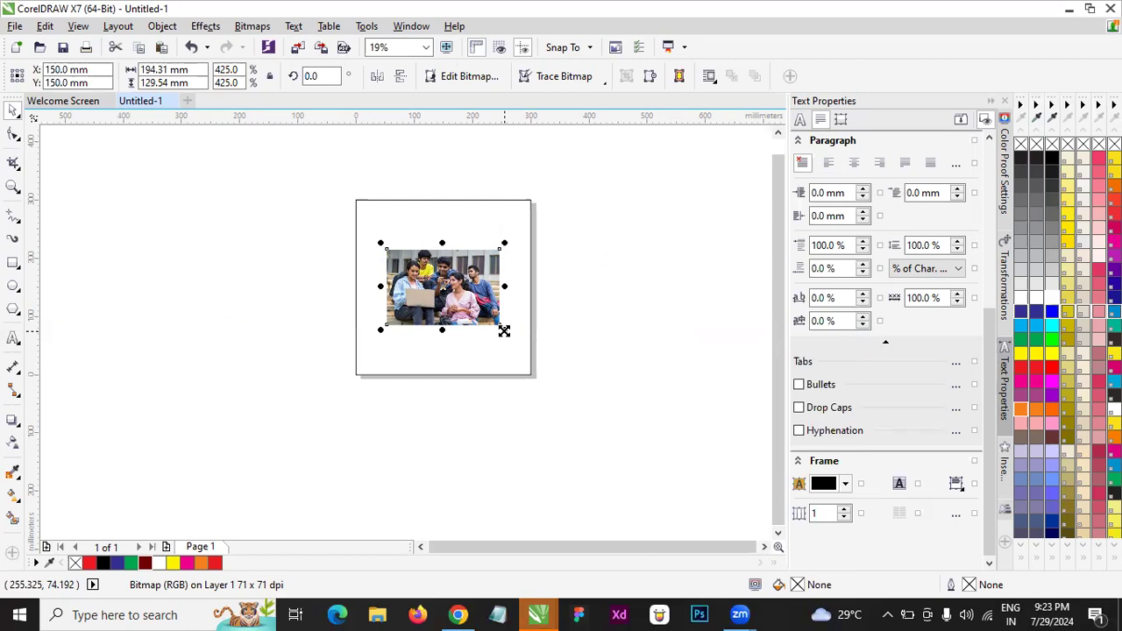
pyautogui.moveTo(506, 330); pyautogui.dragTo(559, 368)
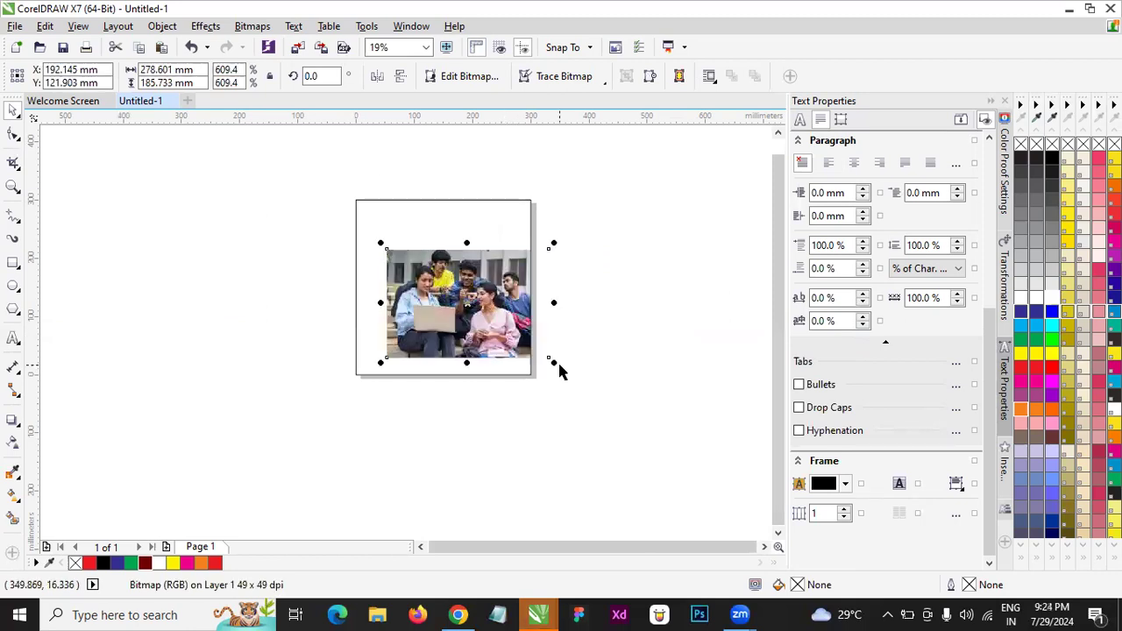
pyautogui.hotkey('ctrl', 'z')
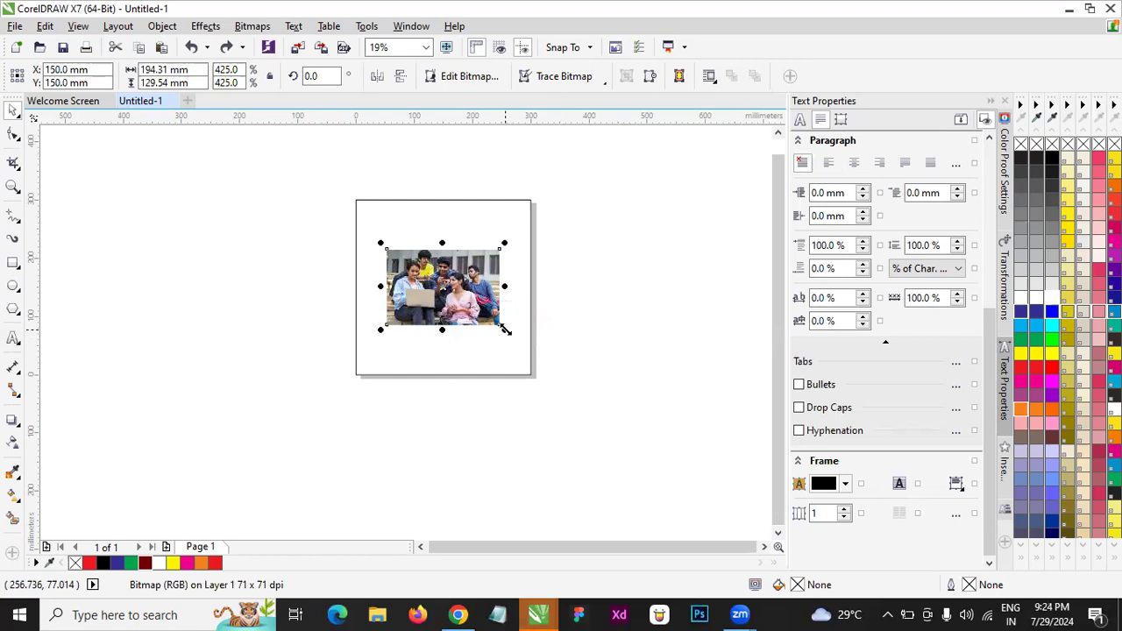
pyautogui.moveTo(519, 339); pyautogui.dragTo(556, 374)
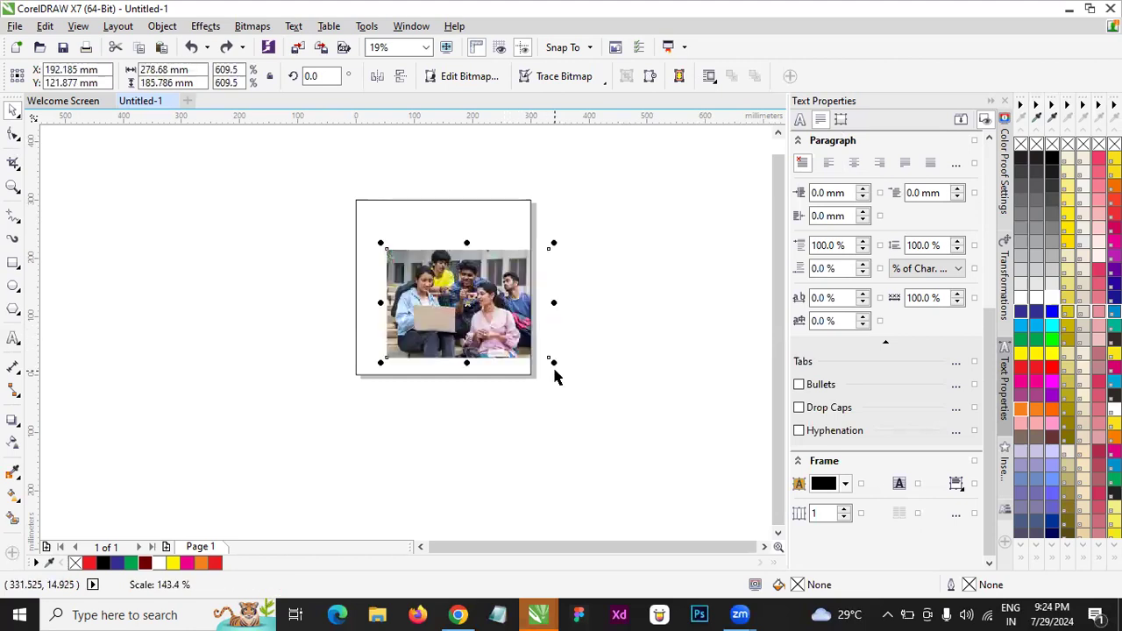
pyautogui.moveTo(432, 295); pyautogui.dragTo(391, 243)
pyautogui.moveTo(514, 310); pyautogui.dragTo(633, 458)
pyautogui.click(505, 314)
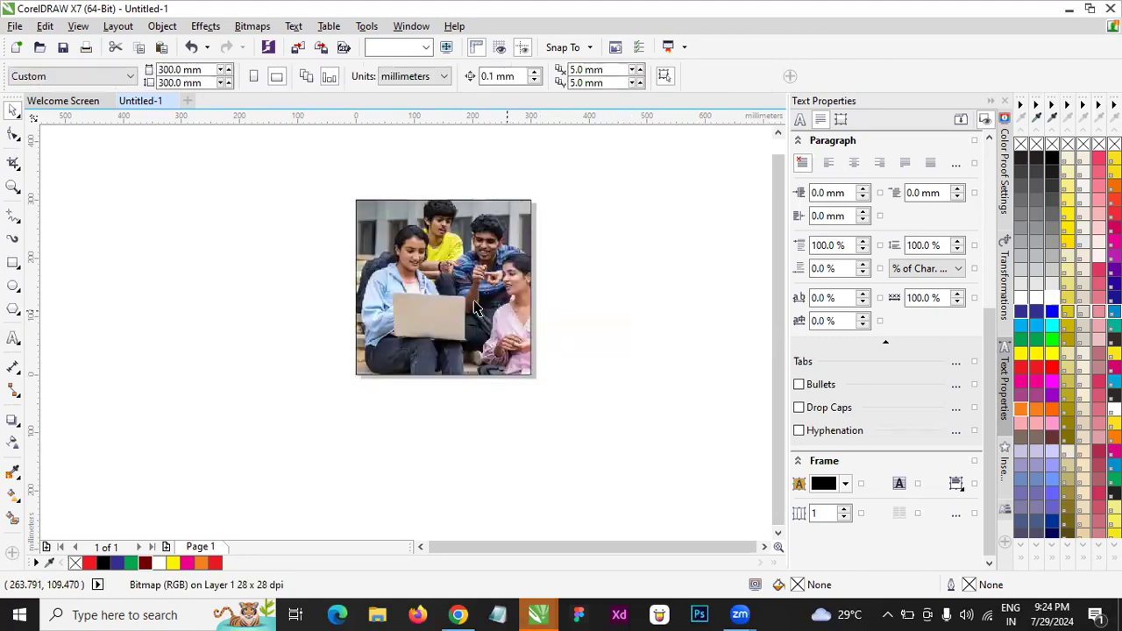
pyautogui.moveTo(484, 292); pyautogui.dragTo(443, 287)
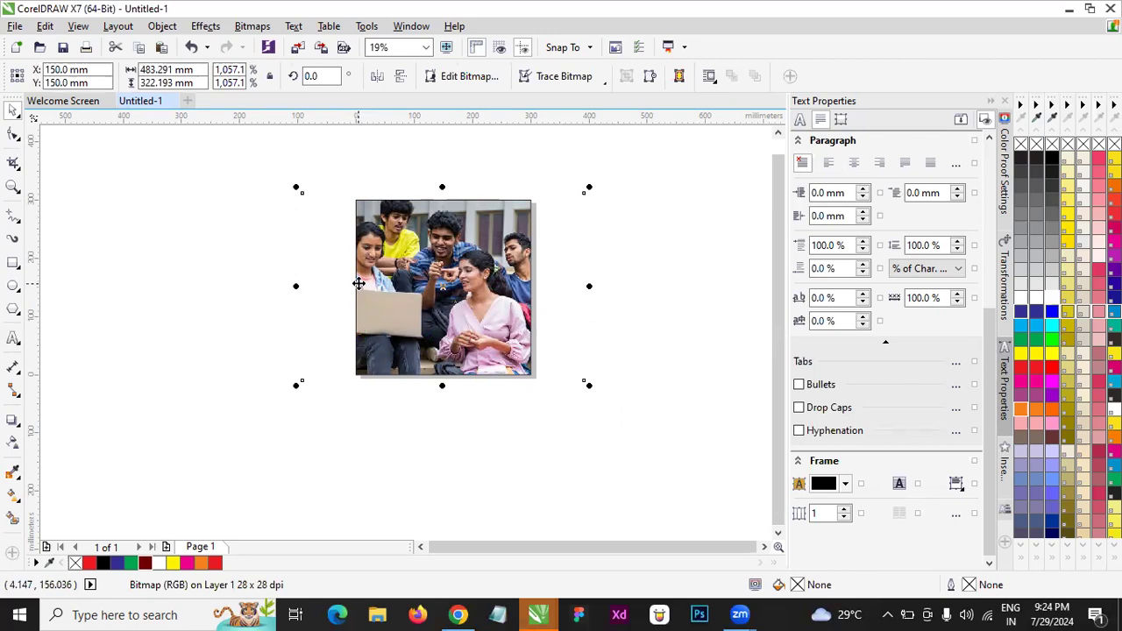
# - Scale the clipped photo down to about 304 x 203 mm so it spans the frame's width, near the page centre
pyautogui.scroll(2, 450, 251)
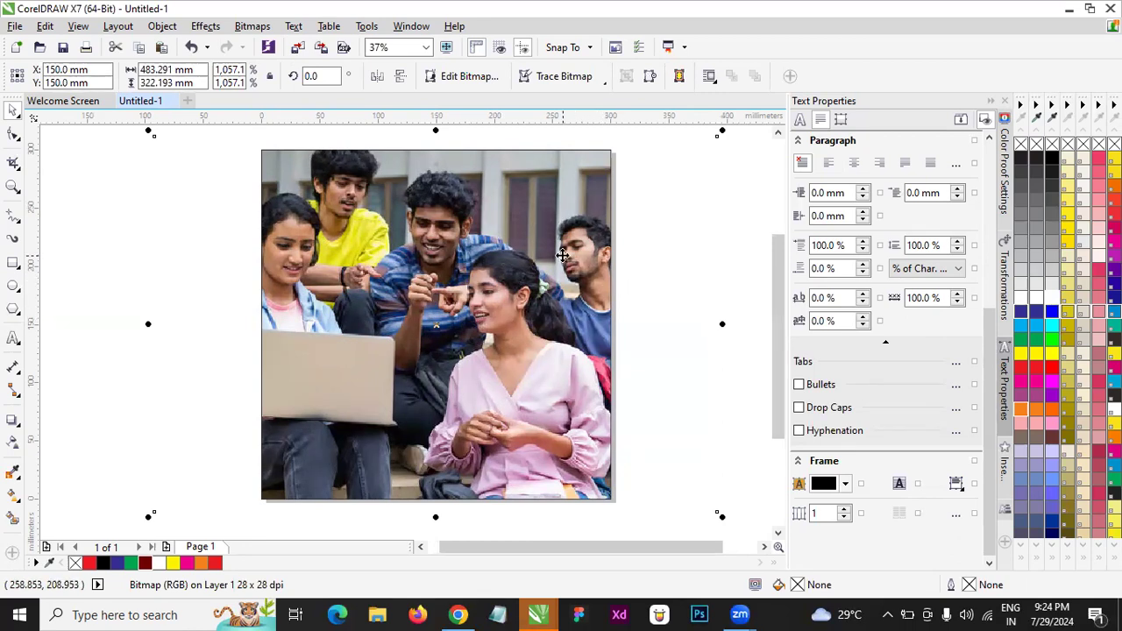
pyautogui.moveTo(721, 517); pyautogui.dragTo(626, 450)
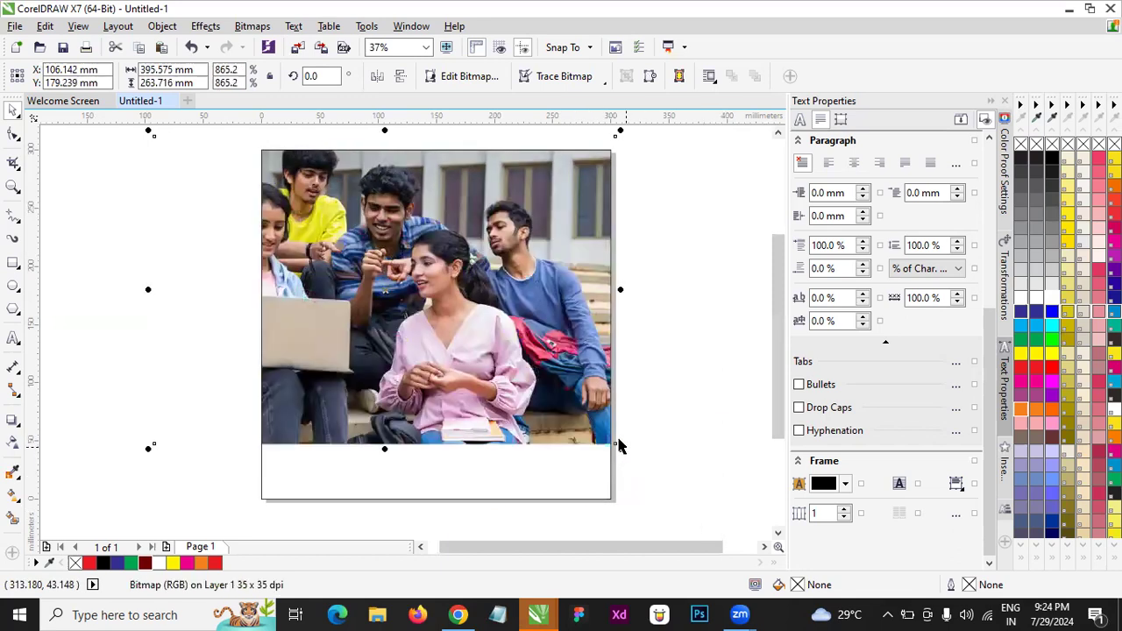
pyautogui.moveTo(149, 128); pyautogui.dragTo(255, 179)
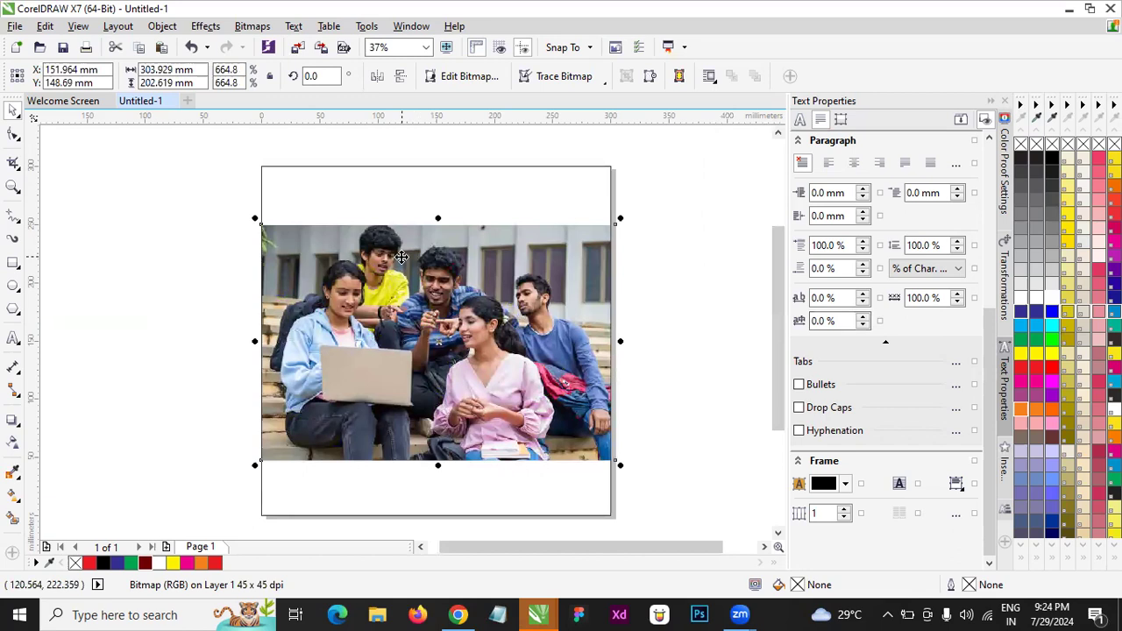
pyautogui.click(441, 220)
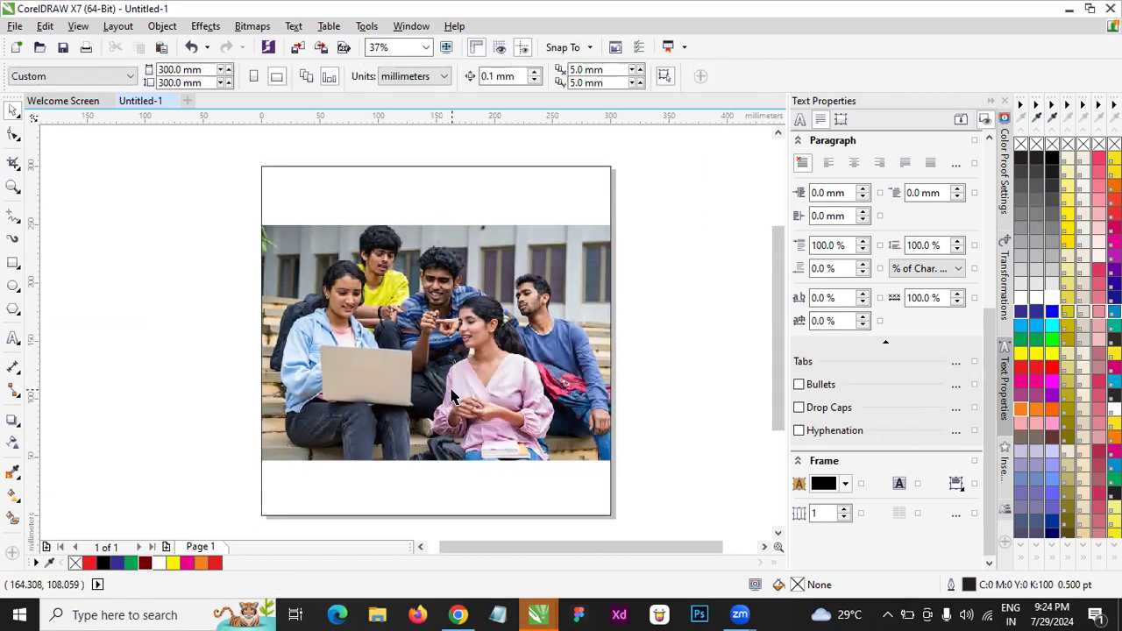
# - Move the photo up inside its PowerClip frame to meet the page's top edge
pyautogui.click(434, 517)
pyautogui.scroll(-2, 431, 357)
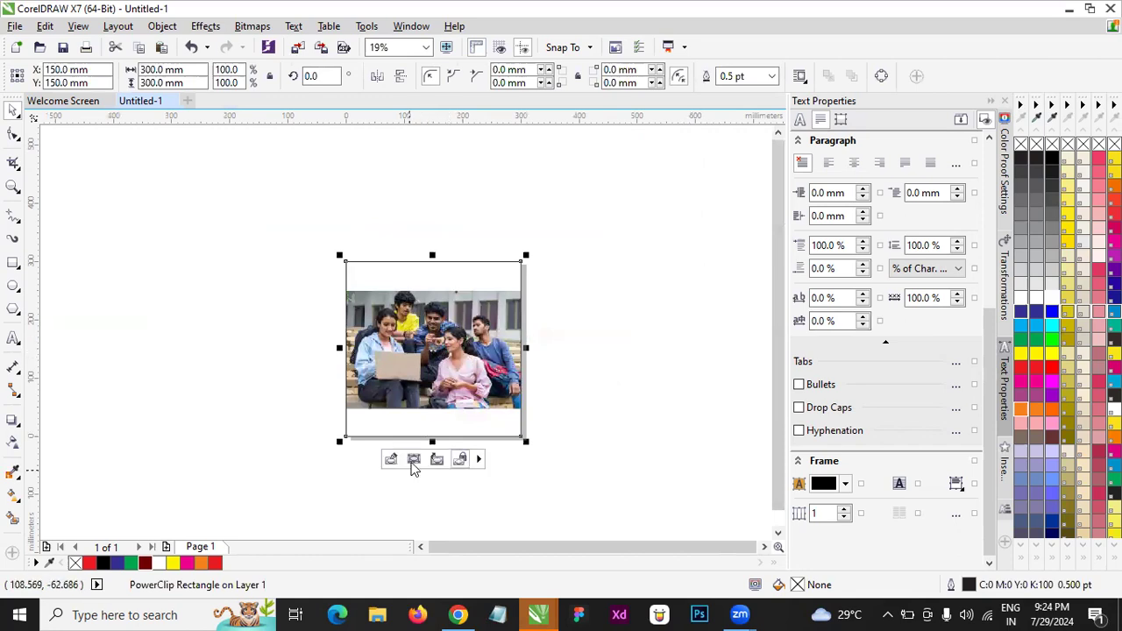
pyautogui.click(414, 459)
pyautogui.moveTo(443, 361); pyautogui.dragTo(430, 320)
pyautogui.click(597, 300)
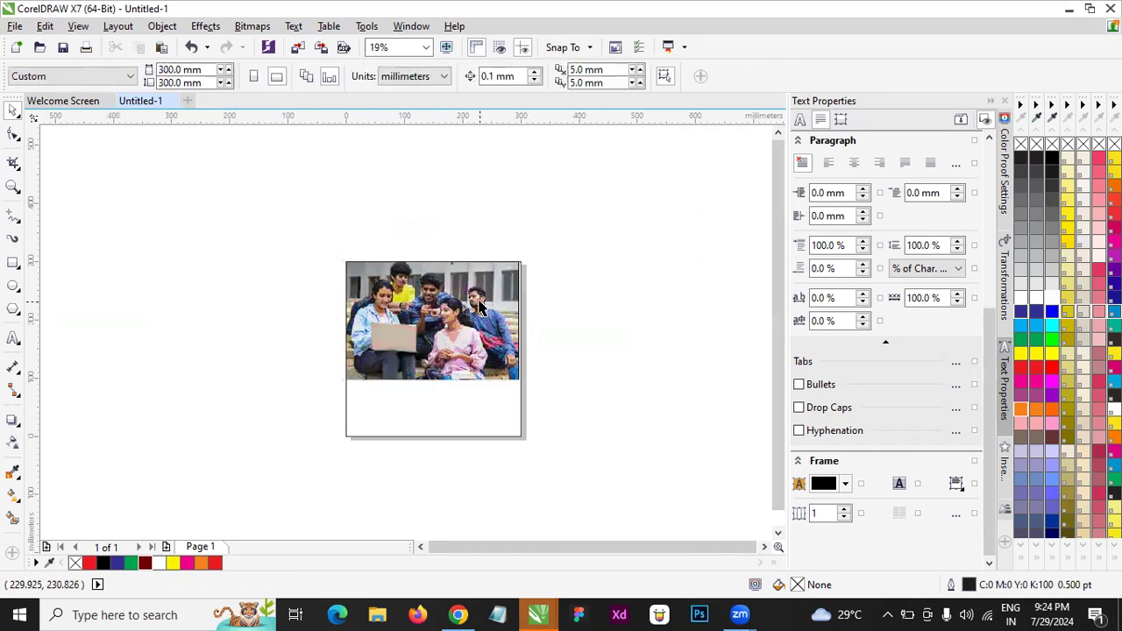
# - Enlarge the clipped photo to about 317 x 211 mm, slightly wider than the frame
pyautogui.click(423, 406)
pyautogui.click(414, 459)
pyautogui.moveTo(524, 386)
pyautogui.mouseDown()
pyautogui.moveTo(533, 392)
pyautogui.moveTo(578, 365)
pyautogui.mouseUp()
pyautogui.click(578, 365)
pyautogui.click(465, 303)
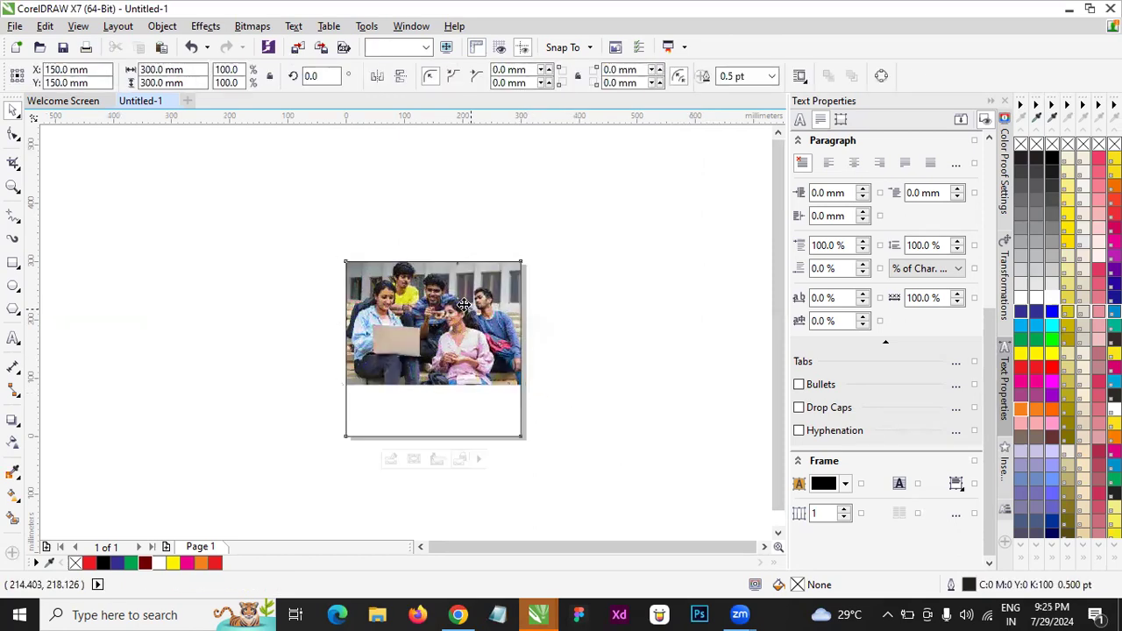
# - Open the PowerClip frame's contents for editing
pyautogui.scroll(2, 464, 303)
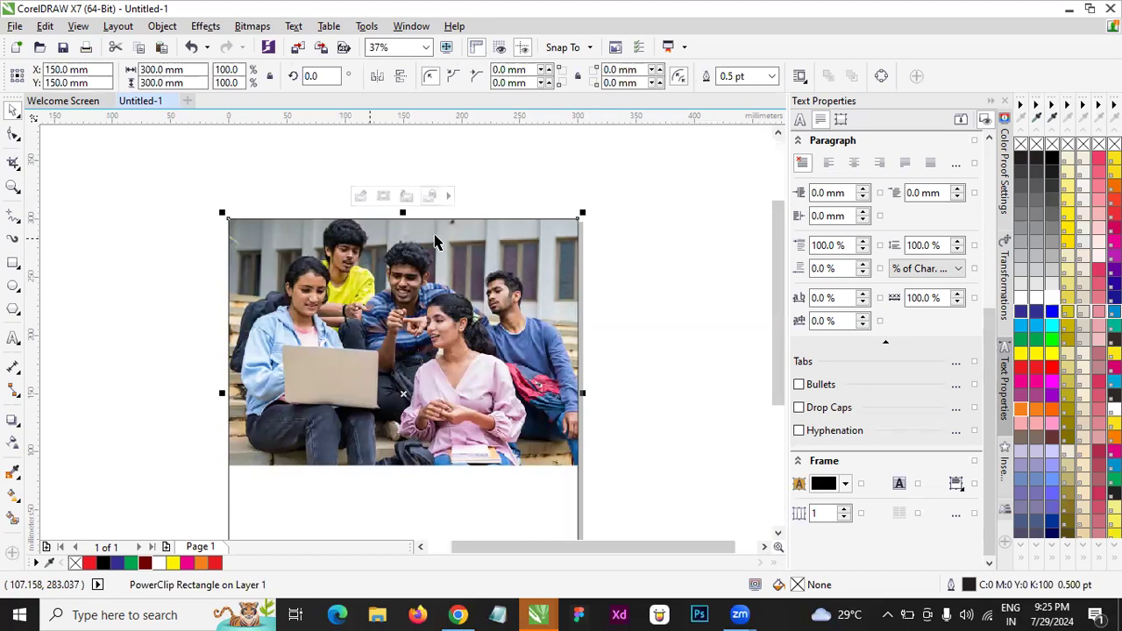
pyautogui.scroll(-2, 436, 243)
pyautogui.click(404, 349)
pyautogui.scroll(2, 403, 349)
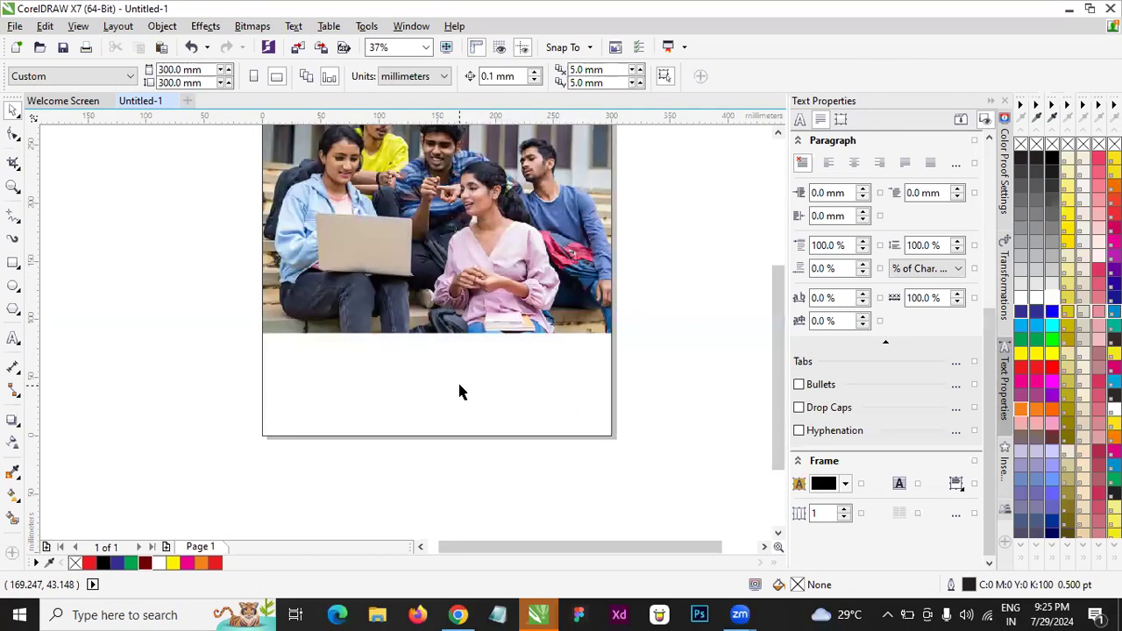
pyautogui.click(444, 354)
pyautogui.scroll(-2, 442, 351)
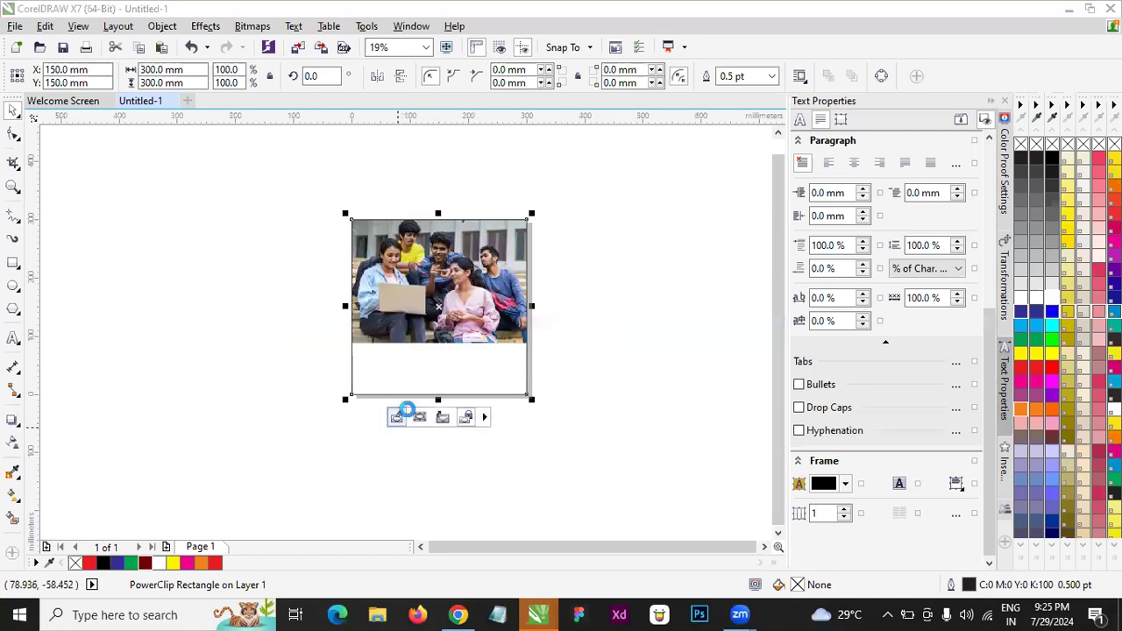
pyautogui.click(405, 410)
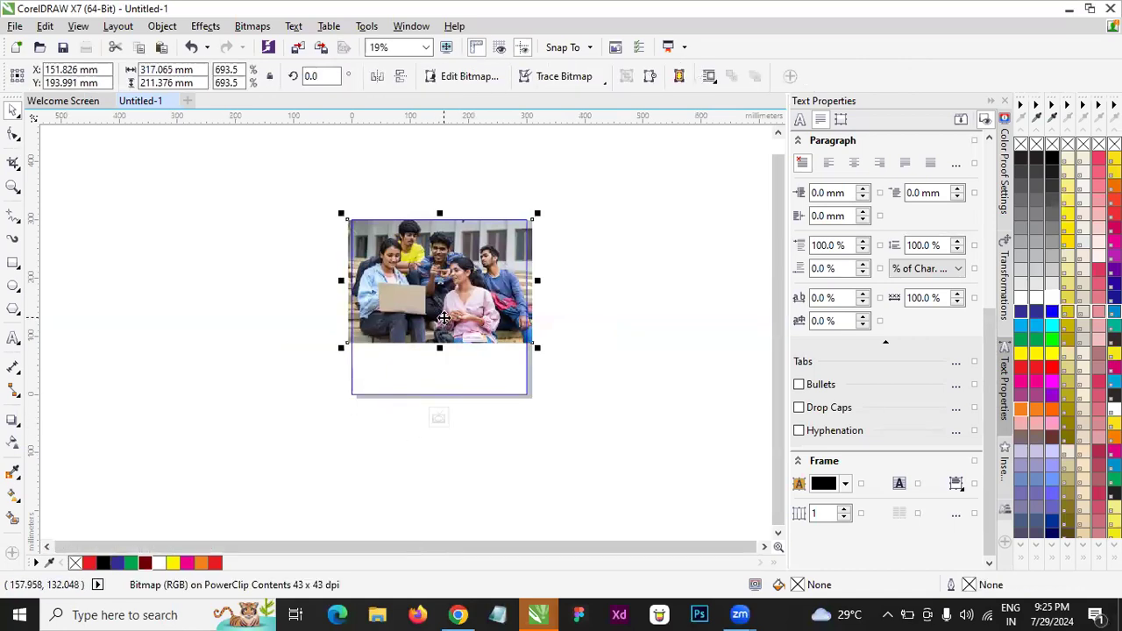
# - Apply a linear transparency to the photo at -90°, fading it from its centre down to its bottom edge
pyautogui.scroll(2, 444, 317)
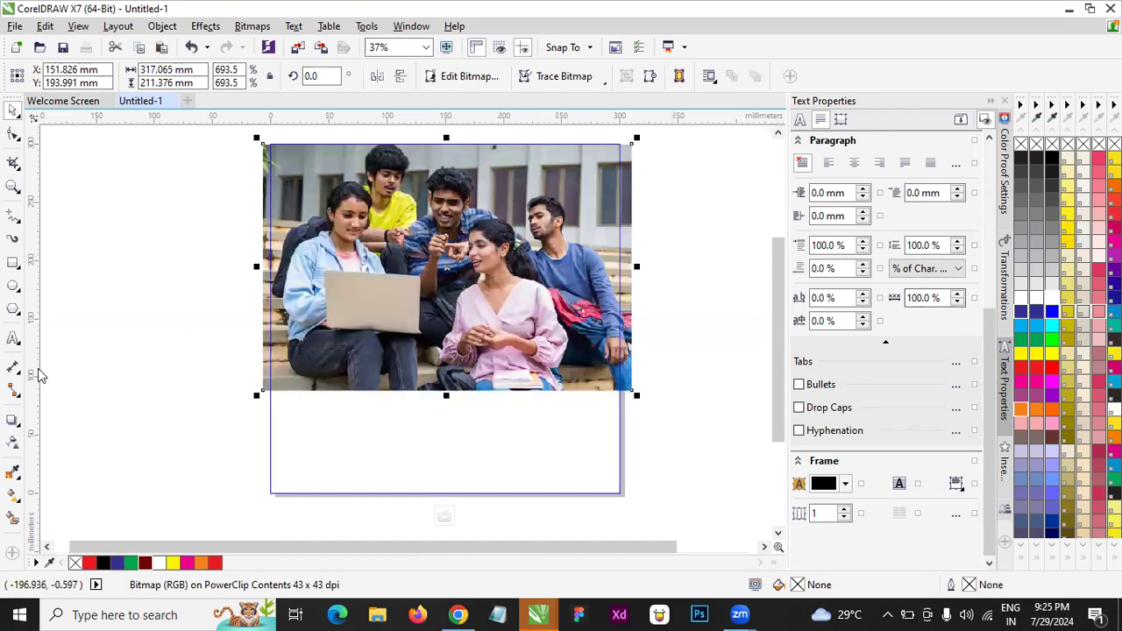
pyautogui.click(10, 443)
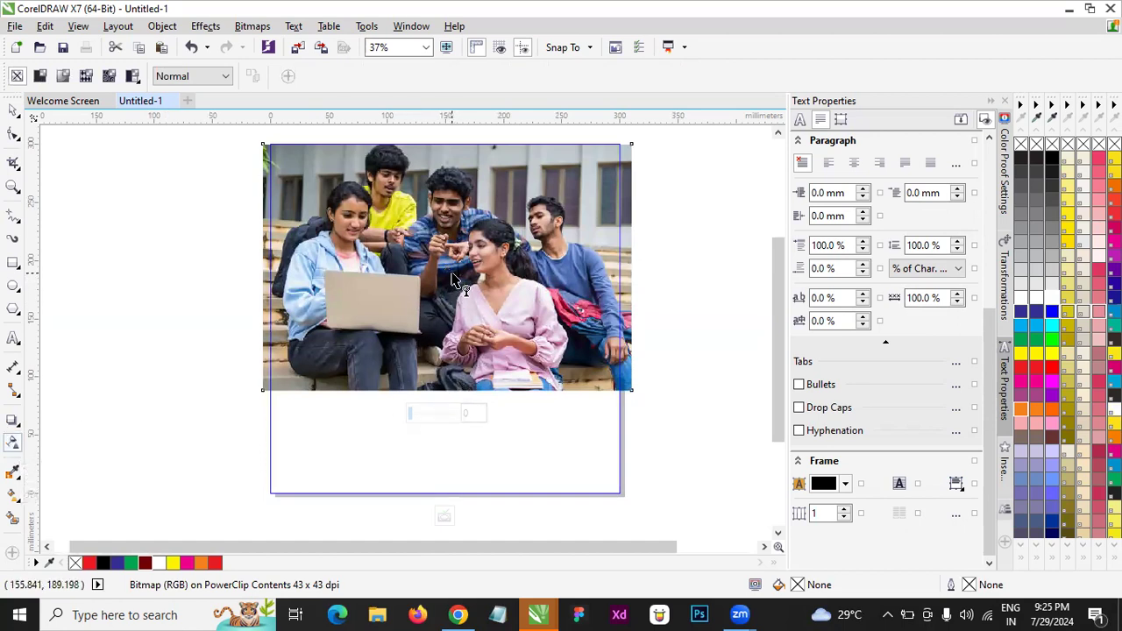
pyautogui.moveTo(446, 268); pyautogui.dragTo(447, 389)
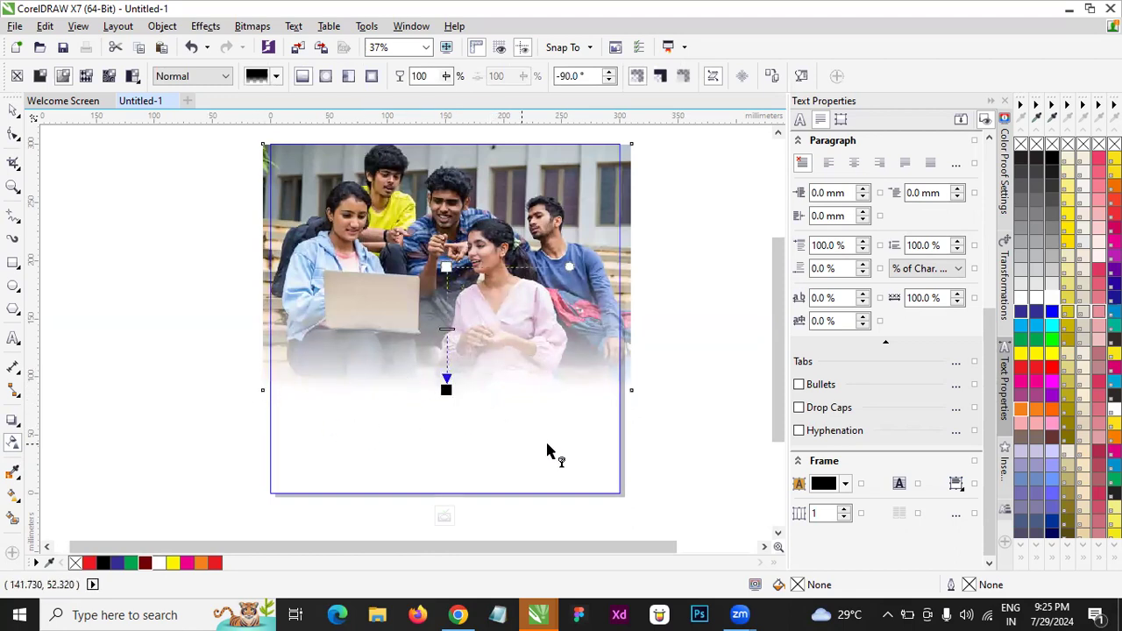
pyautogui.click(13, 110)
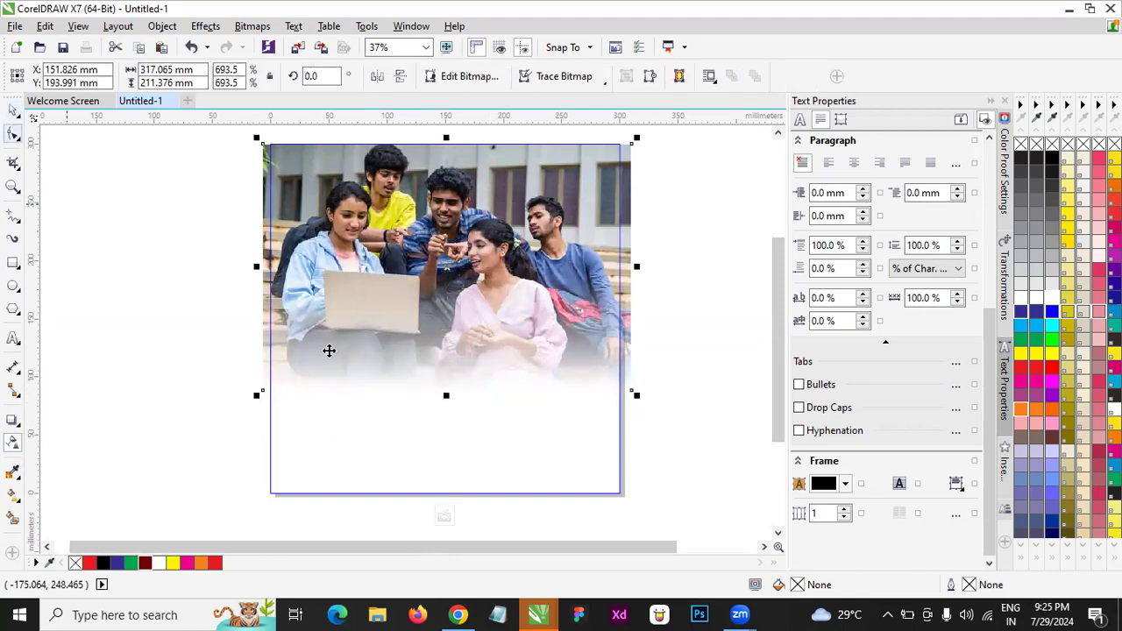
# - Finish editing the PowerClip contents and fill the frame with black
pyautogui.click(435, 514)
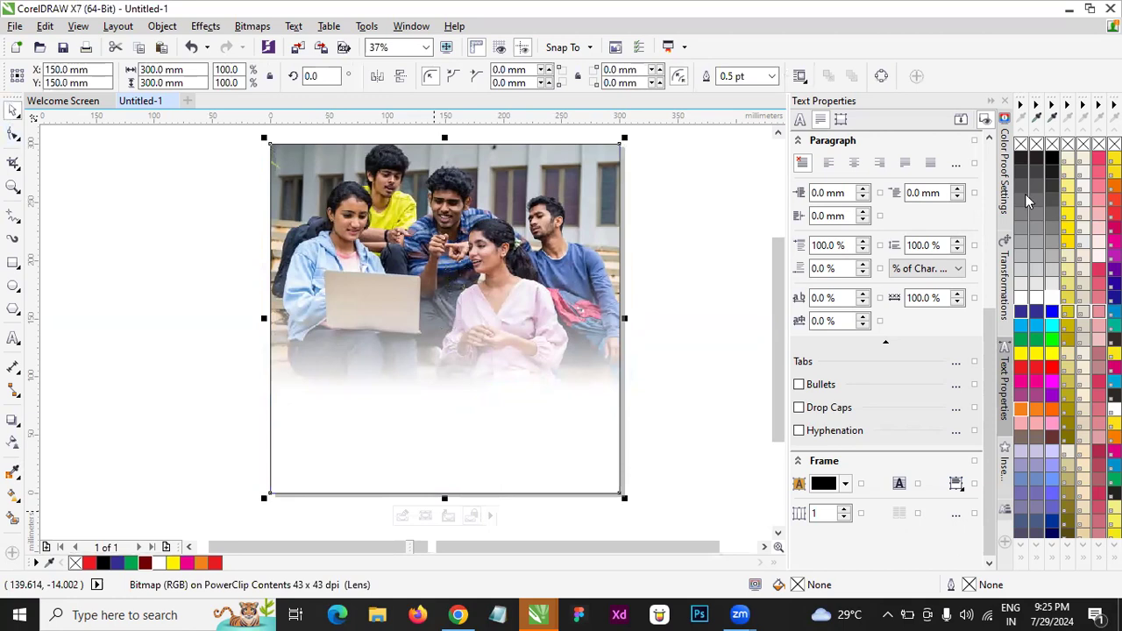
pyautogui.click(1051, 158)
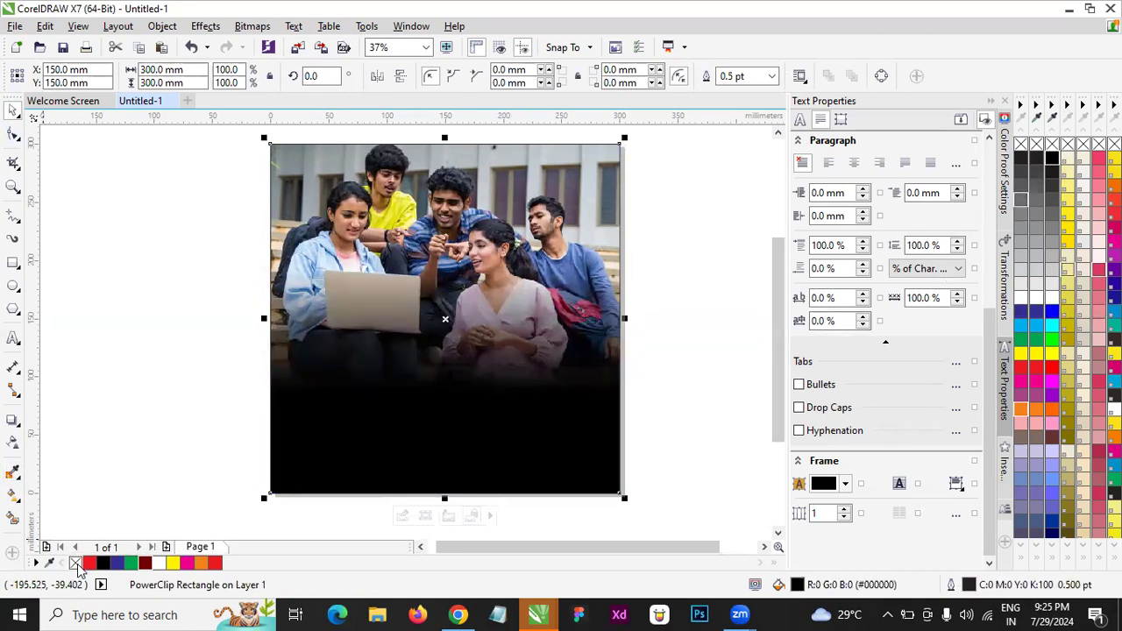
# - Remove the outline from the black PowerClip frame
pyautogui.click(61, 373)
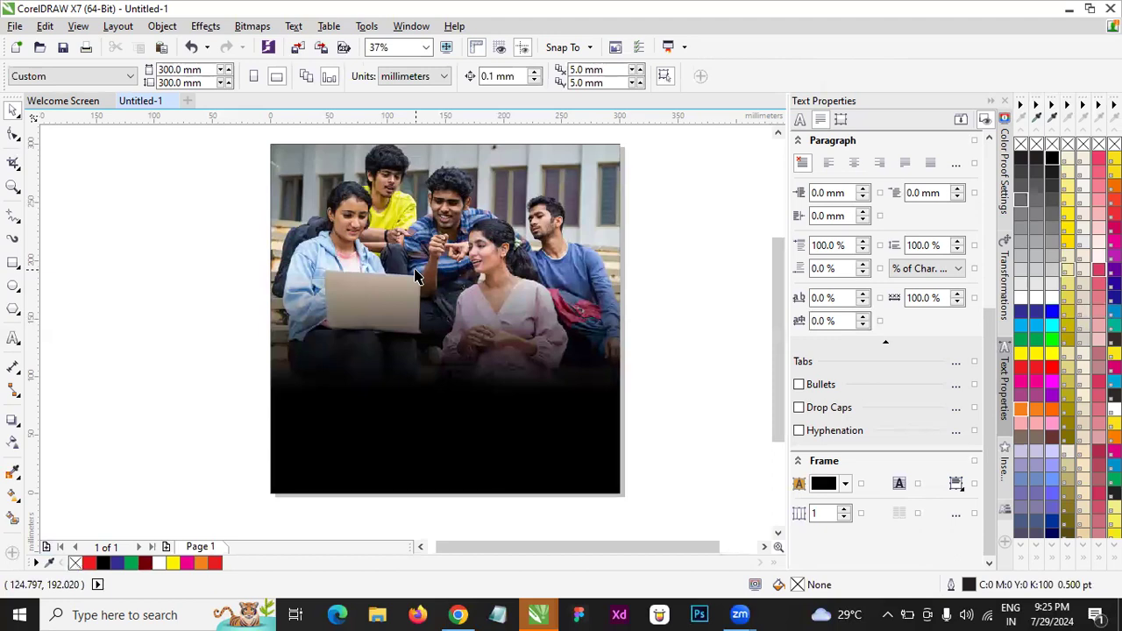
pyautogui.click(433, 431)
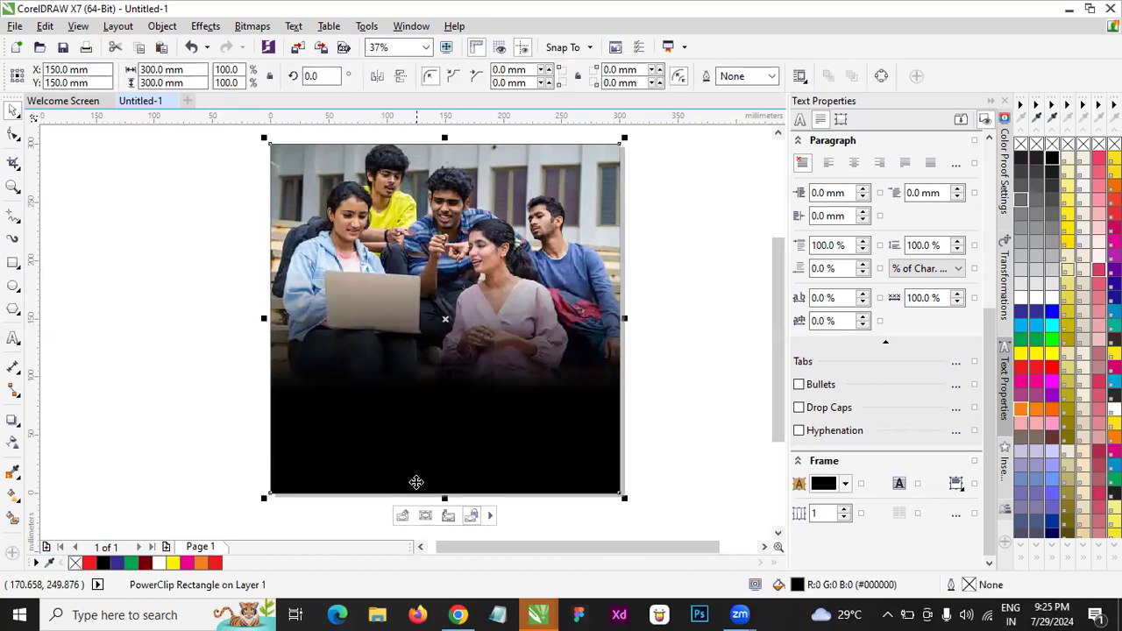
# - Try the photo without any transparency by clearing its linear fade inside the PowerClip frame
pyautogui.click(398, 514)
pyautogui.click(422, 371)
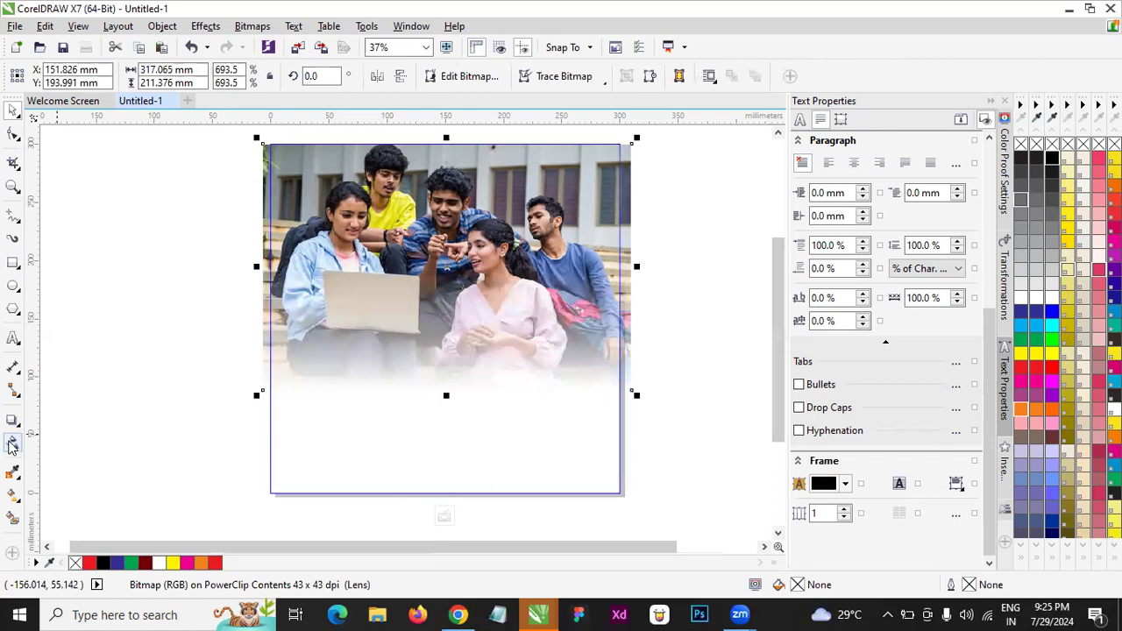
pyautogui.click(13, 447)
pyautogui.click(14, 76)
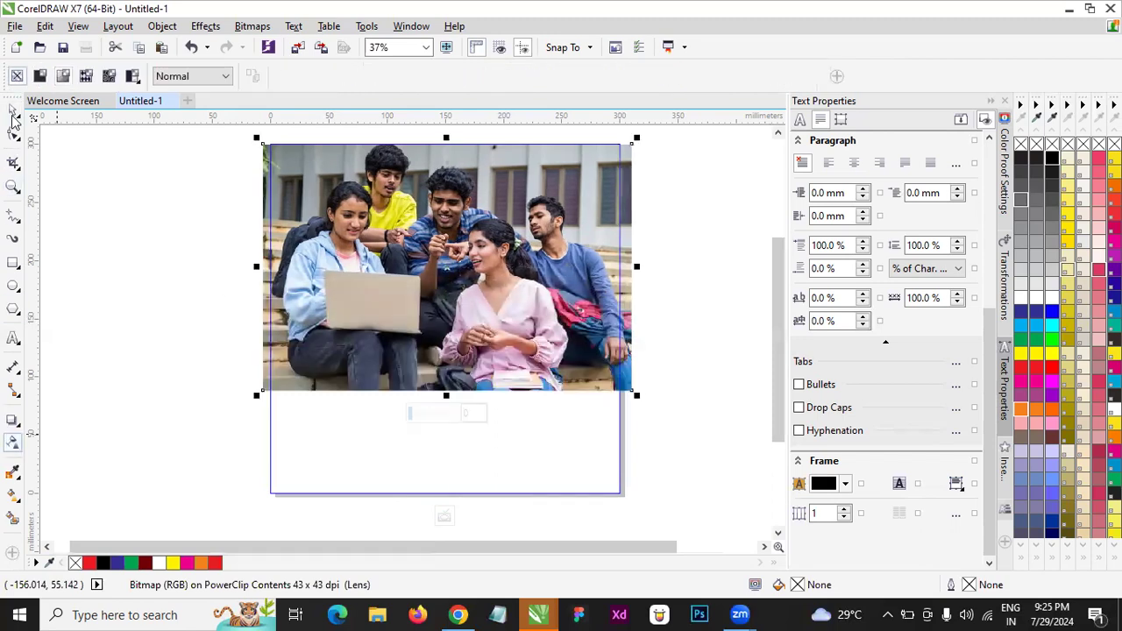
pyautogui.click(445, 516)
pyautogui.click(676, 442)
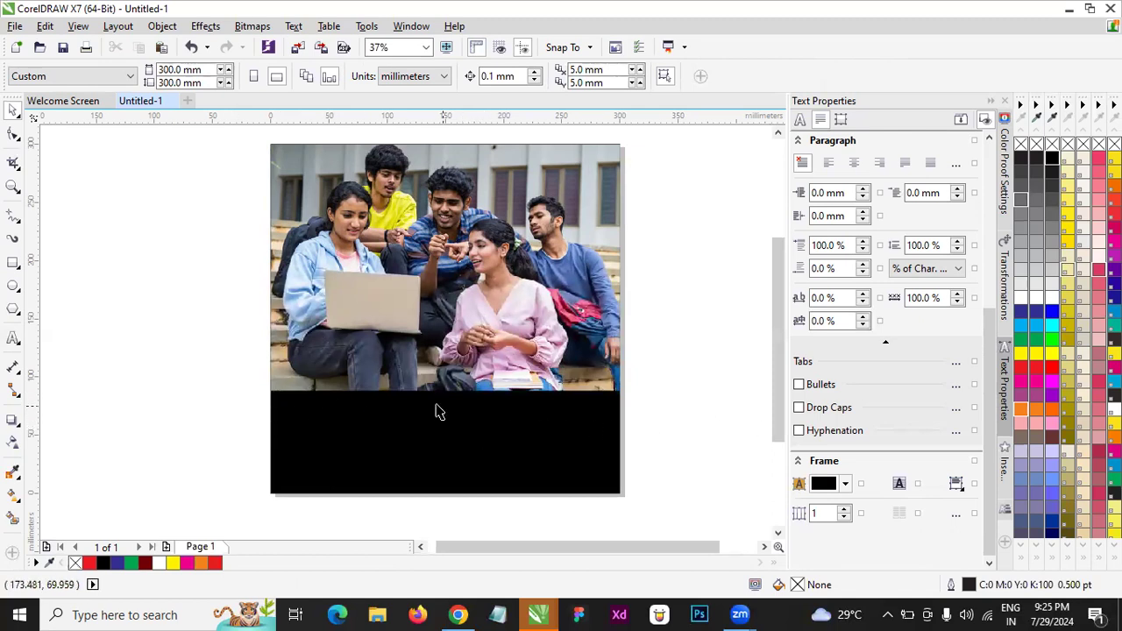
# - Undo the removal of the photo's linear transparency and finish editing the PowerClip contents
pyautogui.click(566, 404)
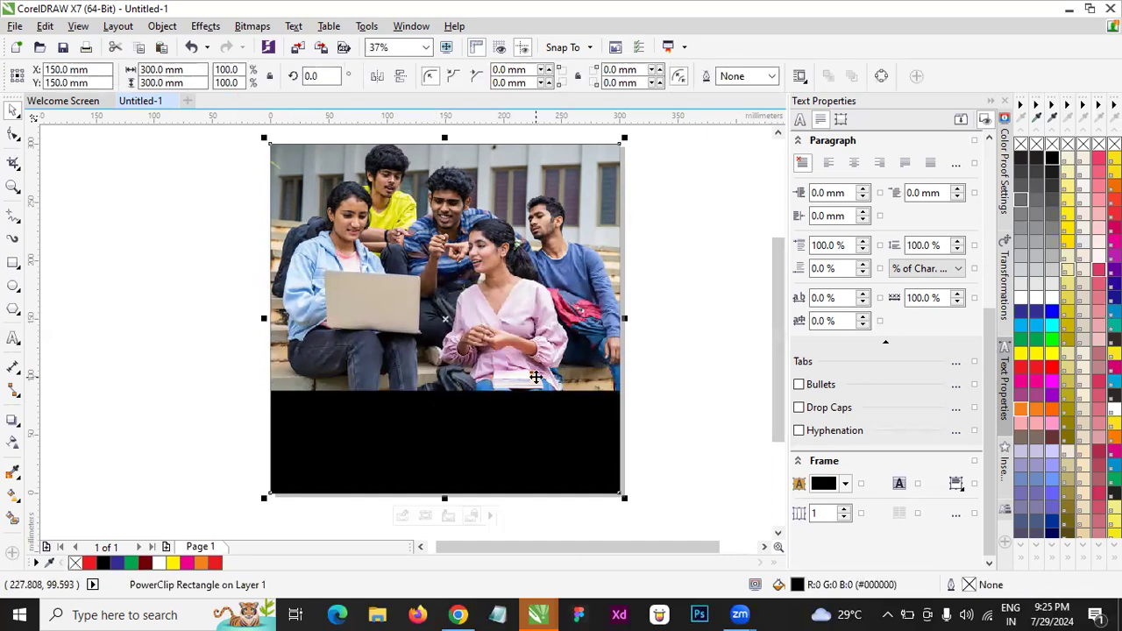
pyautogui.click(444, 517)
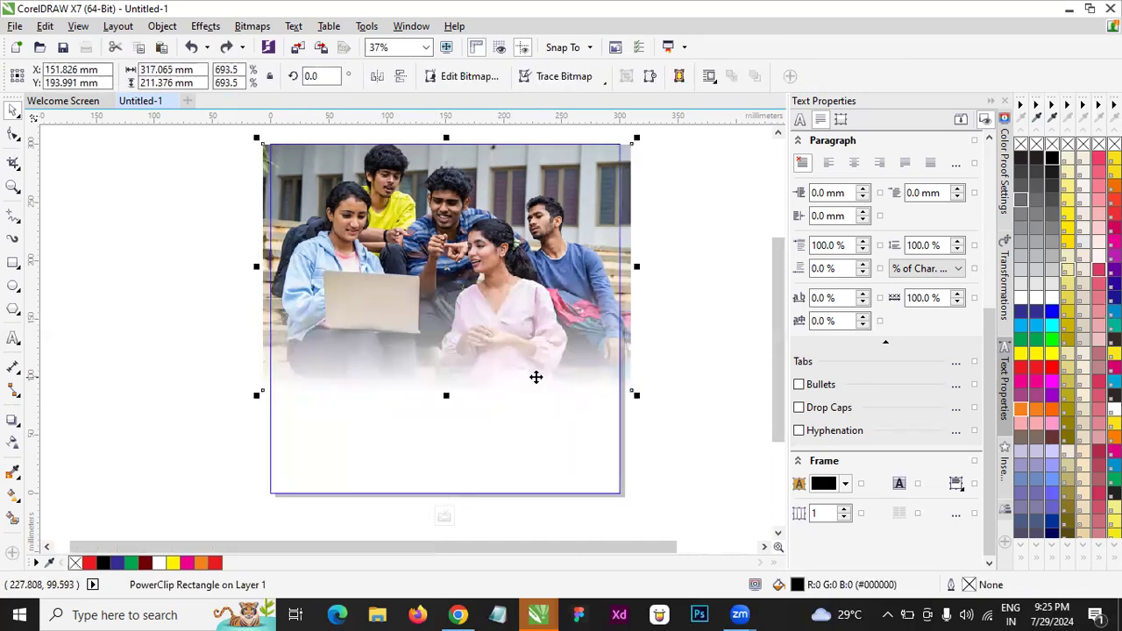
pyautogui.click(685, 378)
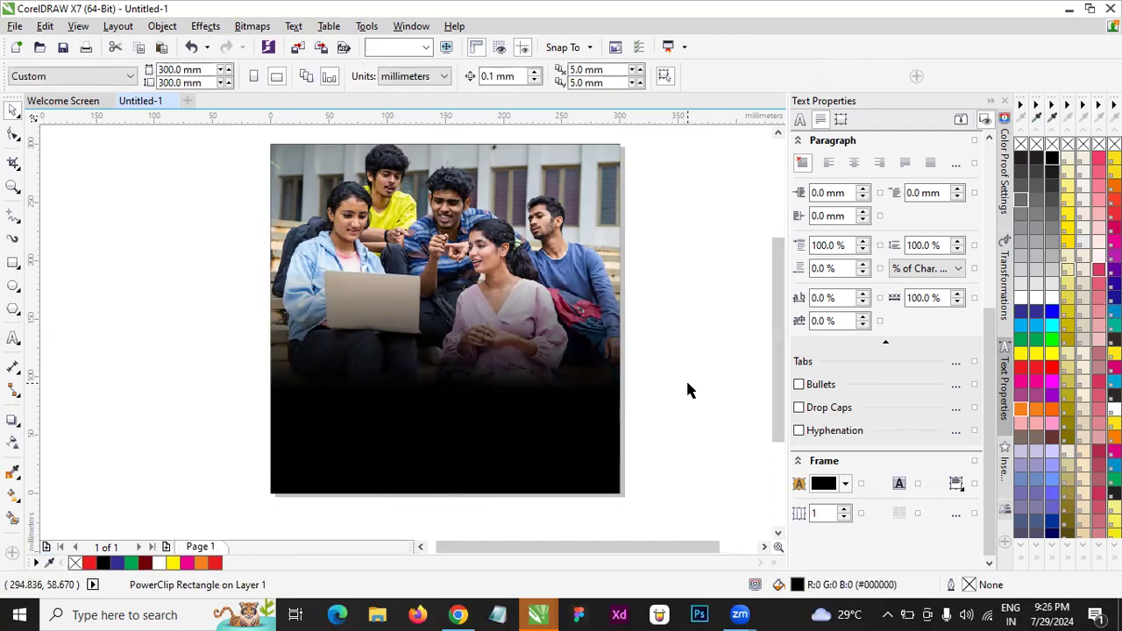
# - Select the photo directly inside the PowerClip frame and replace its linear fade with a uniform transparency of 81
pyautogui.click(396, 360)
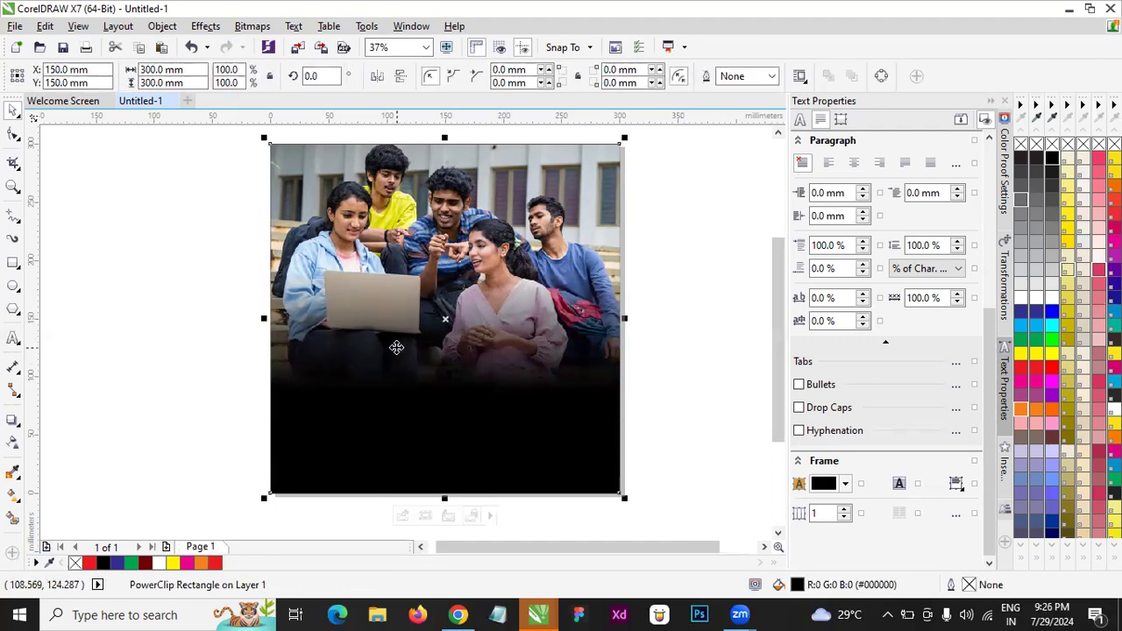
pyautogui.click(439, 306)
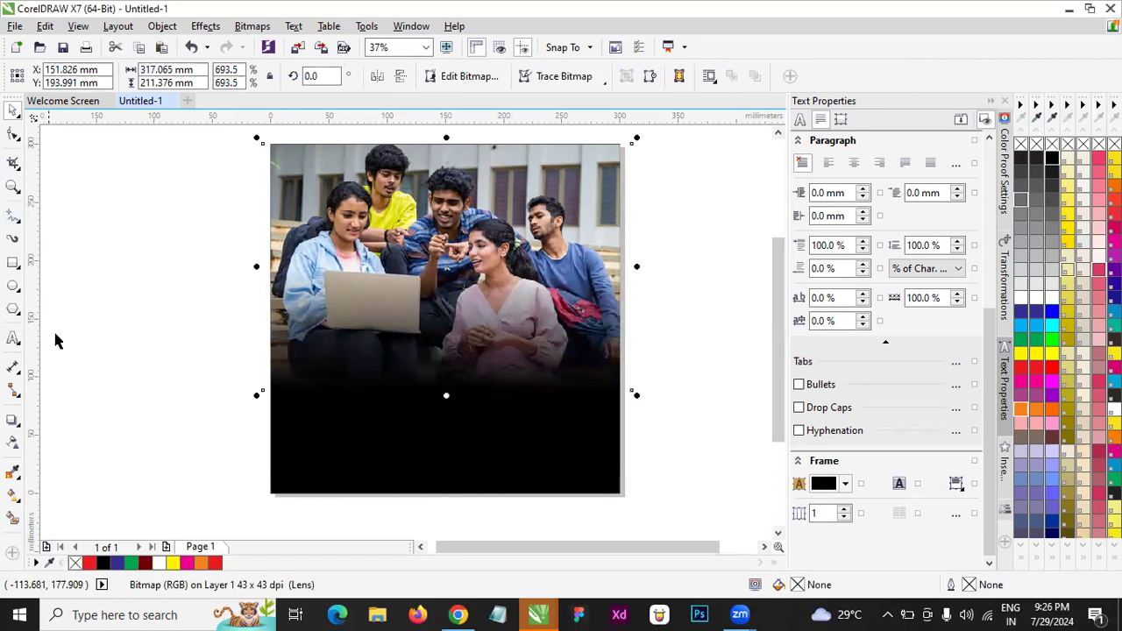
pyautogui.click(12, 444)
pyautogui.click(39, 75)
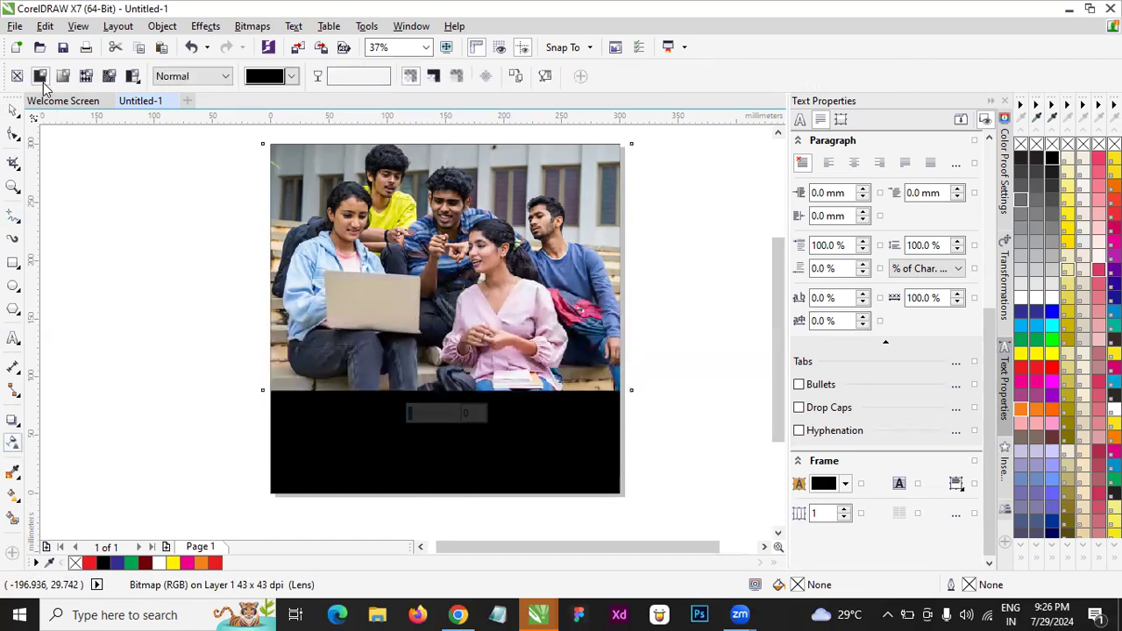
pyautogui.click(382, 75)
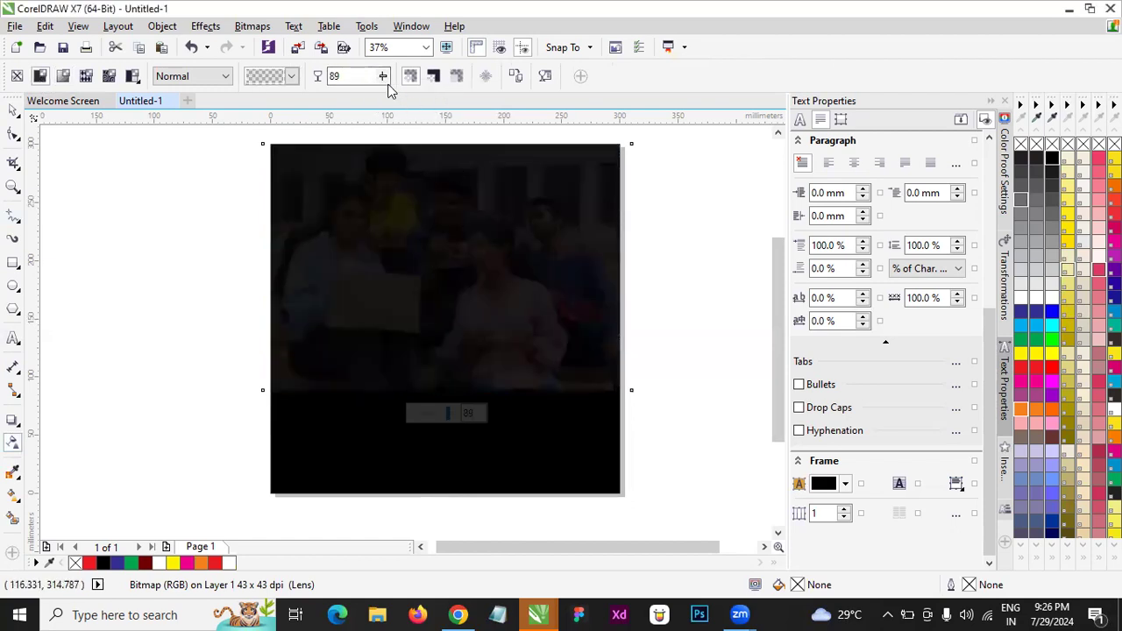
pyautogui.click(383, 75)
pyautogui.moveTo(381, 103); pyautogui.dragTo(368, 99)
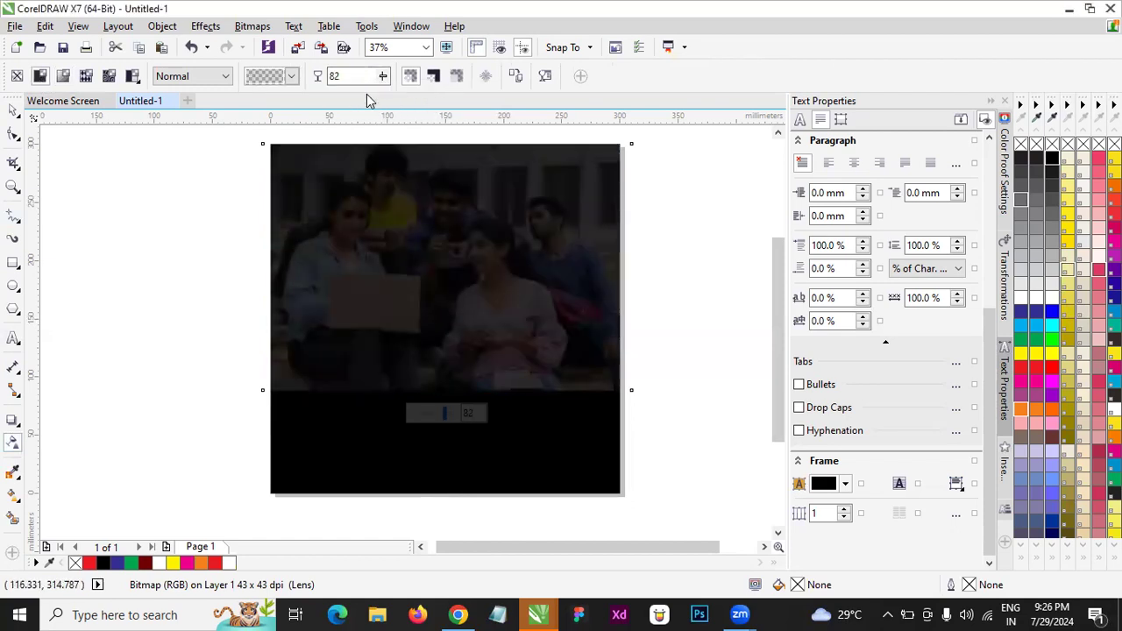
pyautogui.click(13, 110)
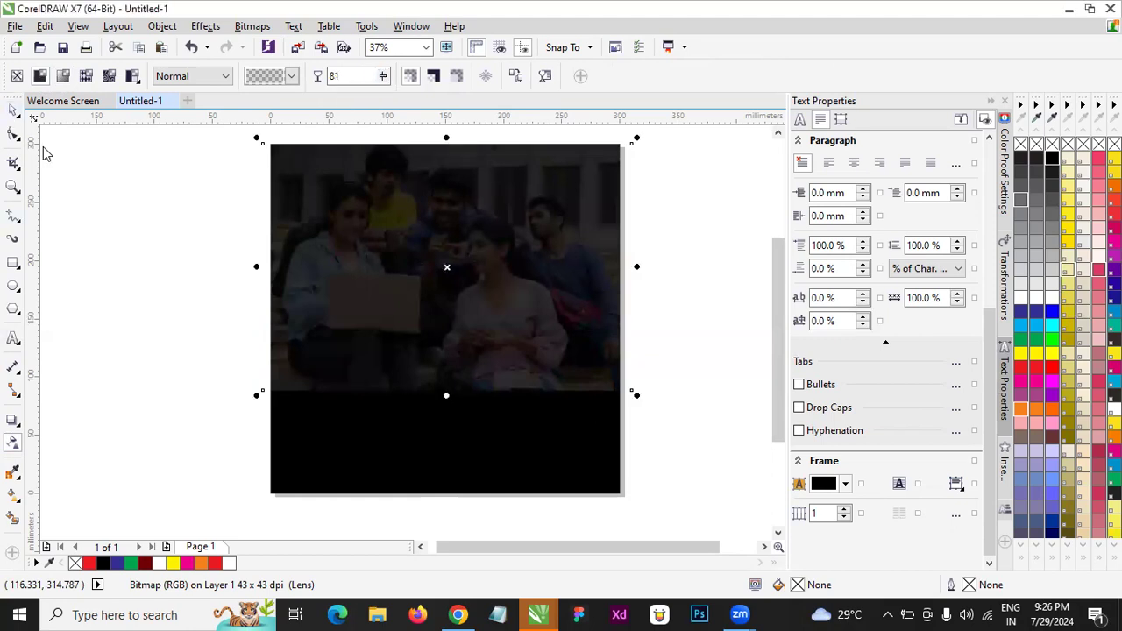
pyautogui.press('Escape')
pyautogui.scroll(-2, 435, 360)
pyautogui.scroll(2, 454, 395)
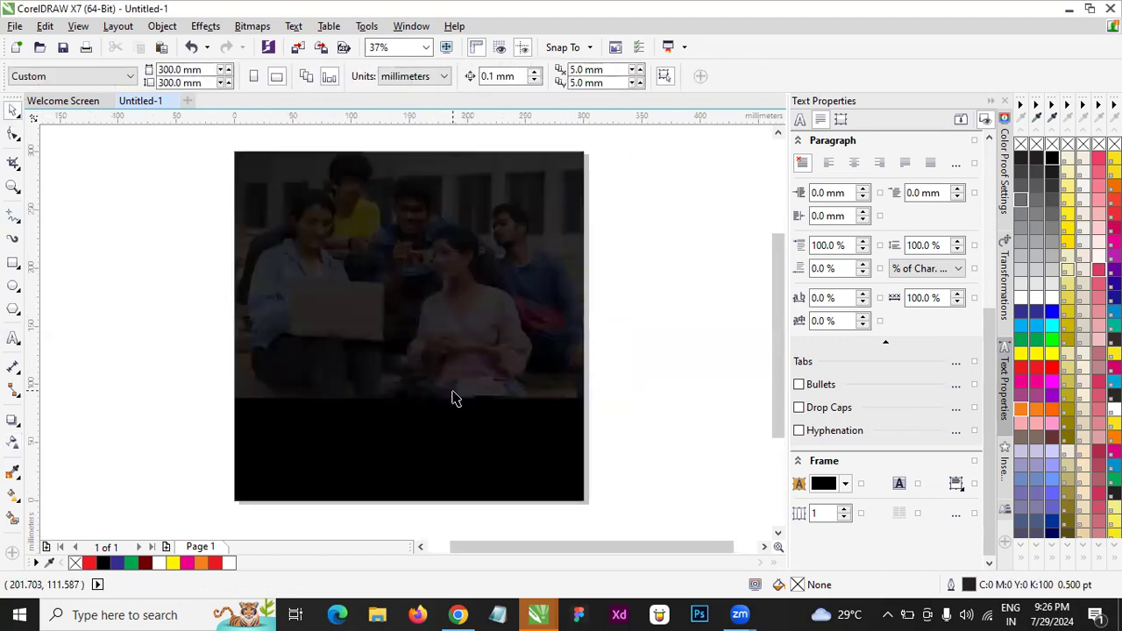
# - Try a uniform transparency on the whole PowerClip frame, and clear it again
pyautogui.click(366, 354)
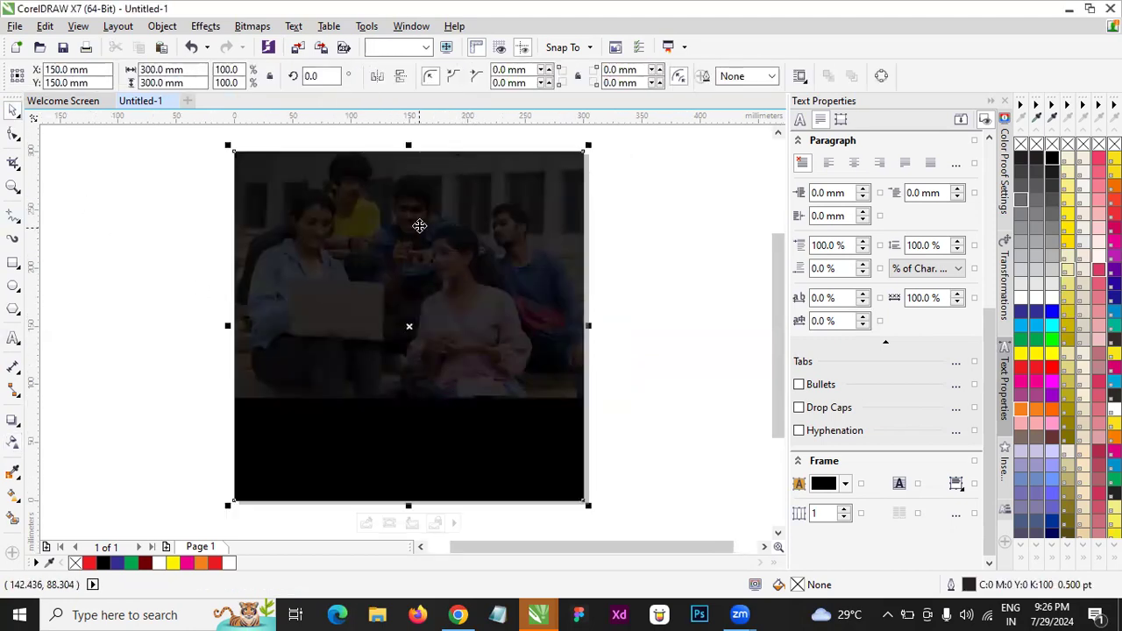
pyautogui.click(12, 443)
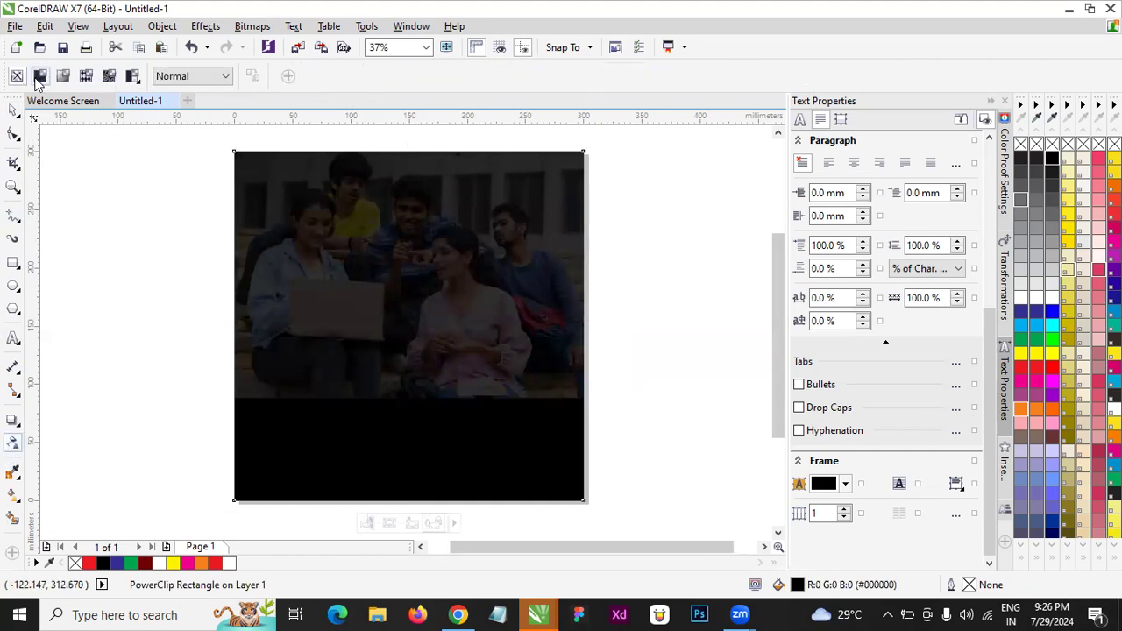
pyautogui.click(40, 75)
pyautogui.click(11, 109)
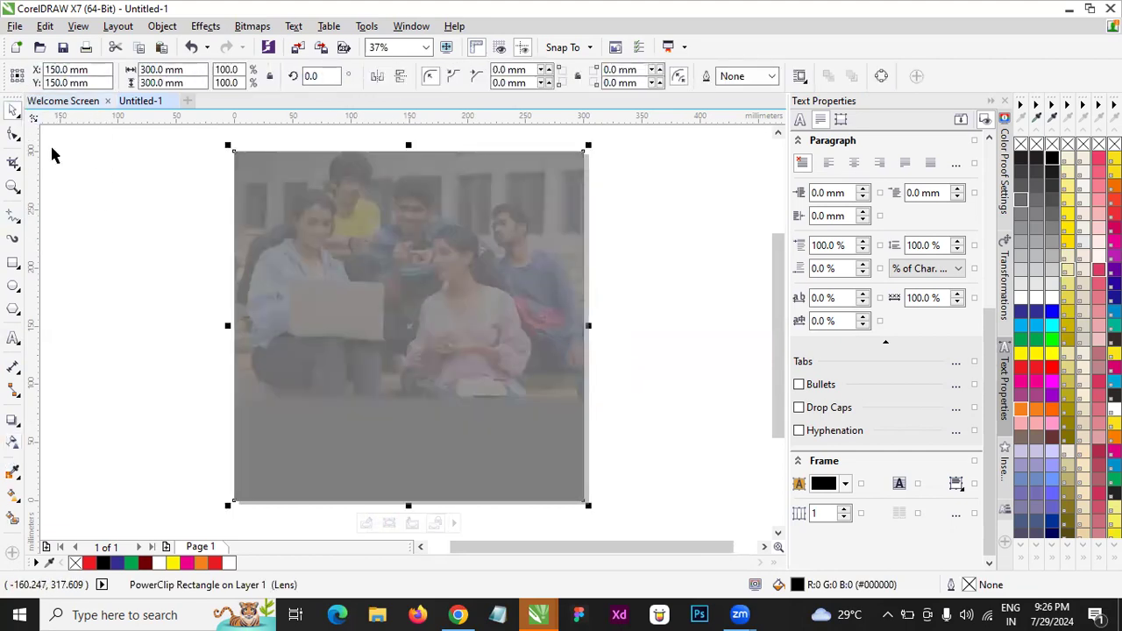
pyautogui.click(18, 75)
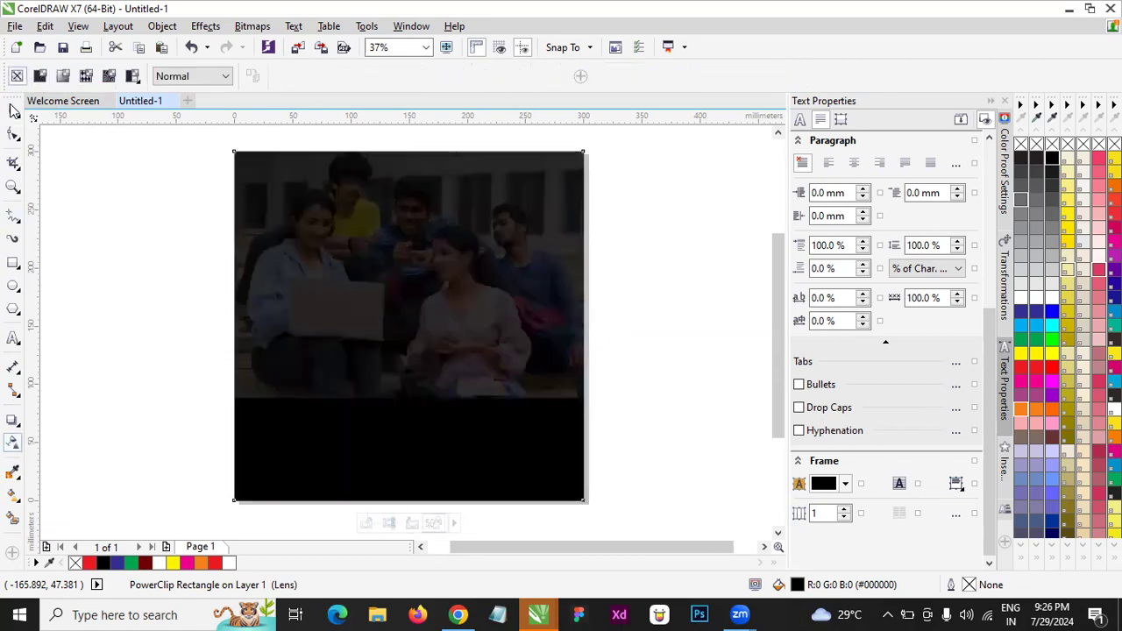
pyautogui.press('space')
# - Edit the PowerClip contents to set the photo's uniform transparency to 50, and finish editing
pyautogui.click(366, 523)
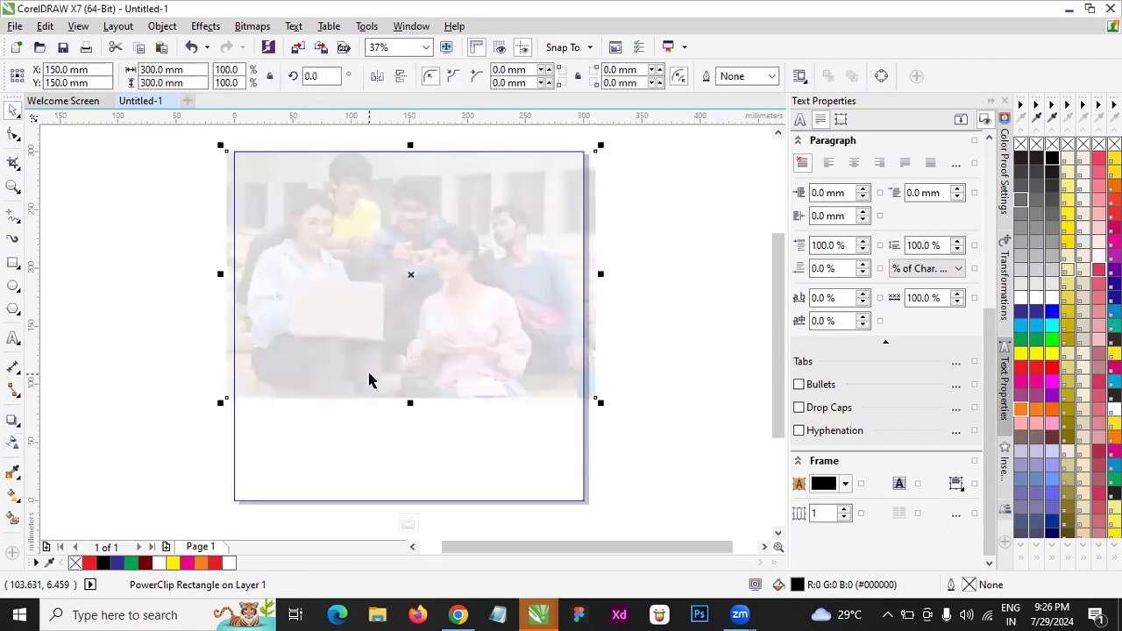
pyautogui.click(12, 443)
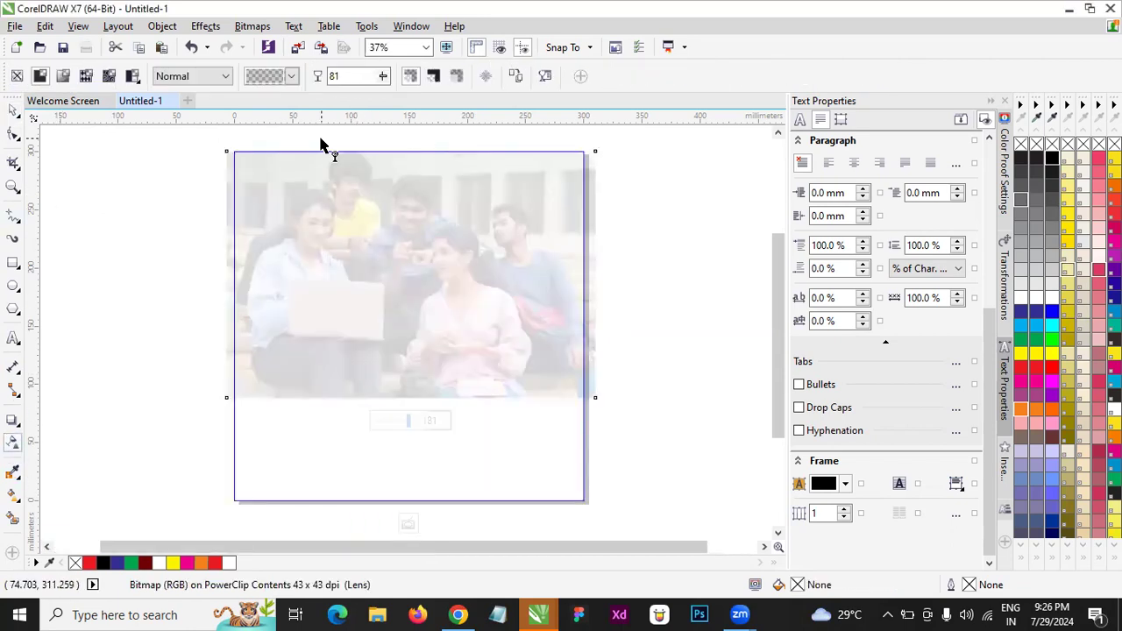
pyautogui.click(382, 77)
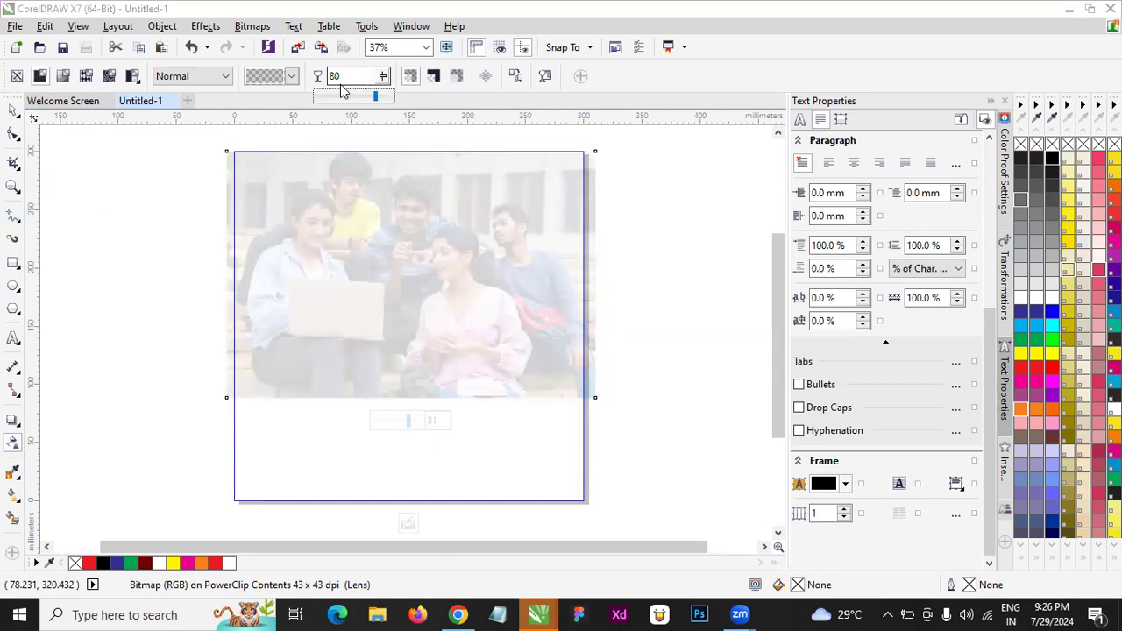
pyautogui.click(351, 104)
pyautogui.click(338, 78)
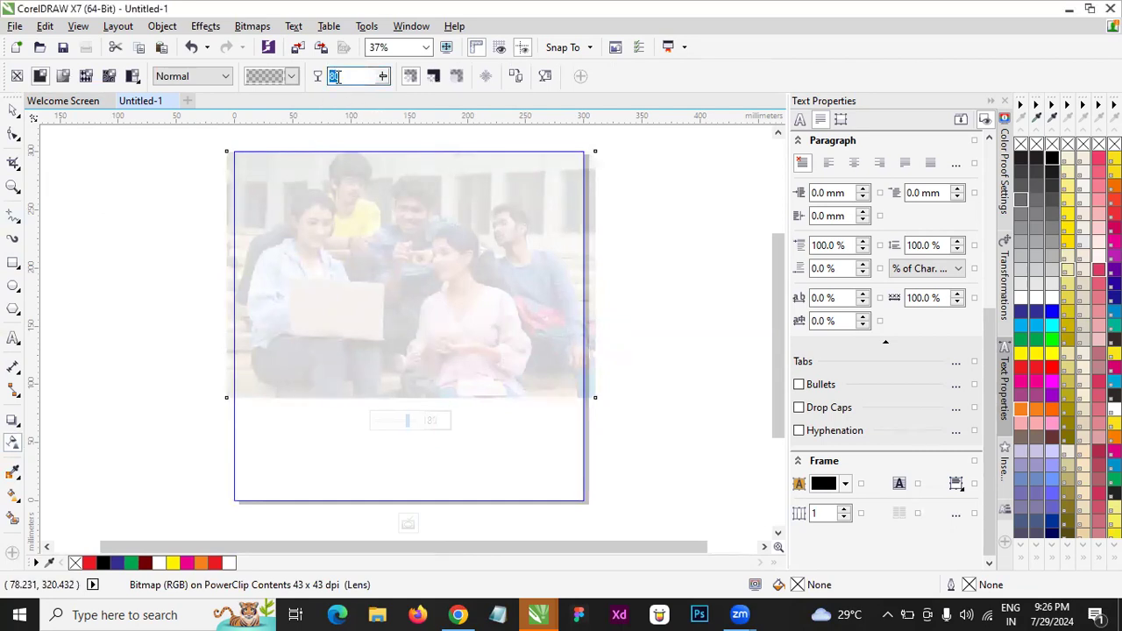
pyautogui.press('Return')
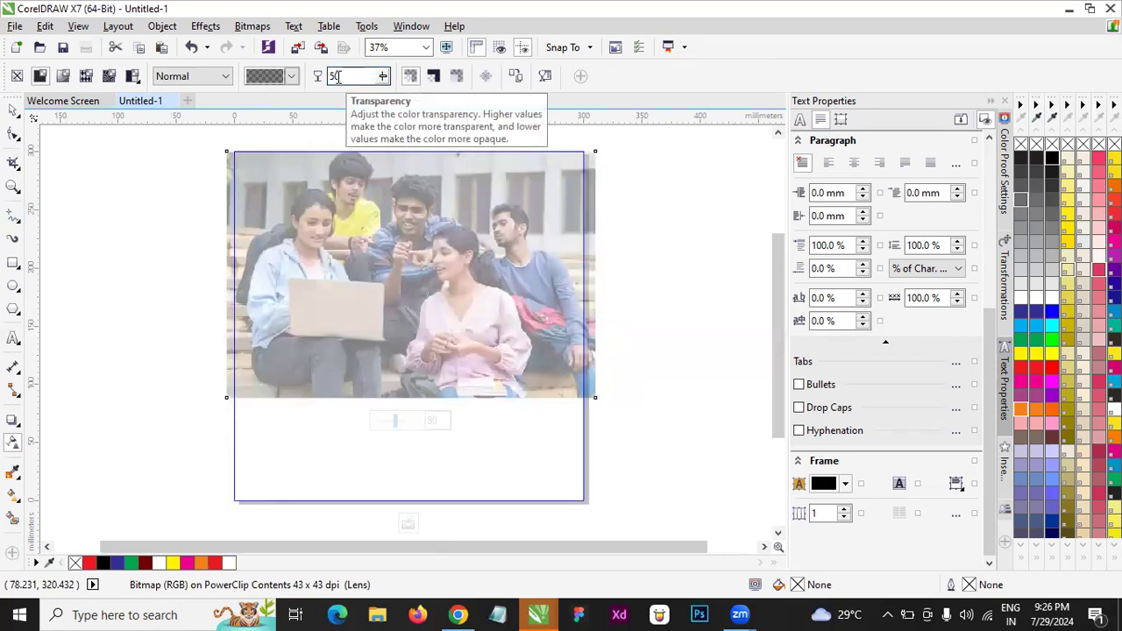
pyautogui.click(409, 523)
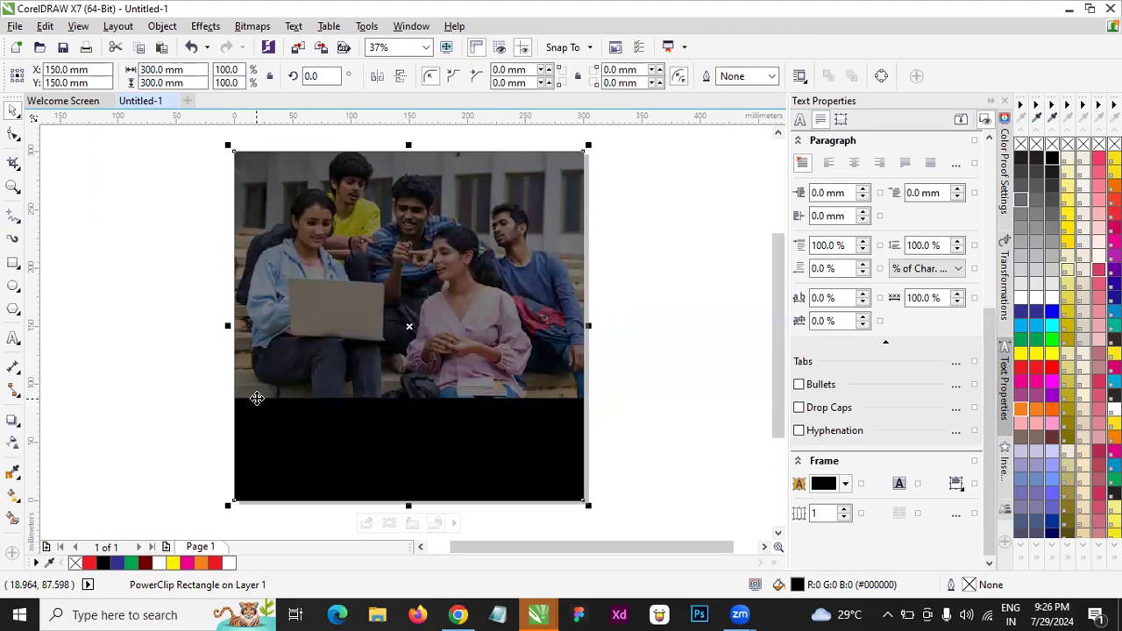
pyautogui.click(143, 366)
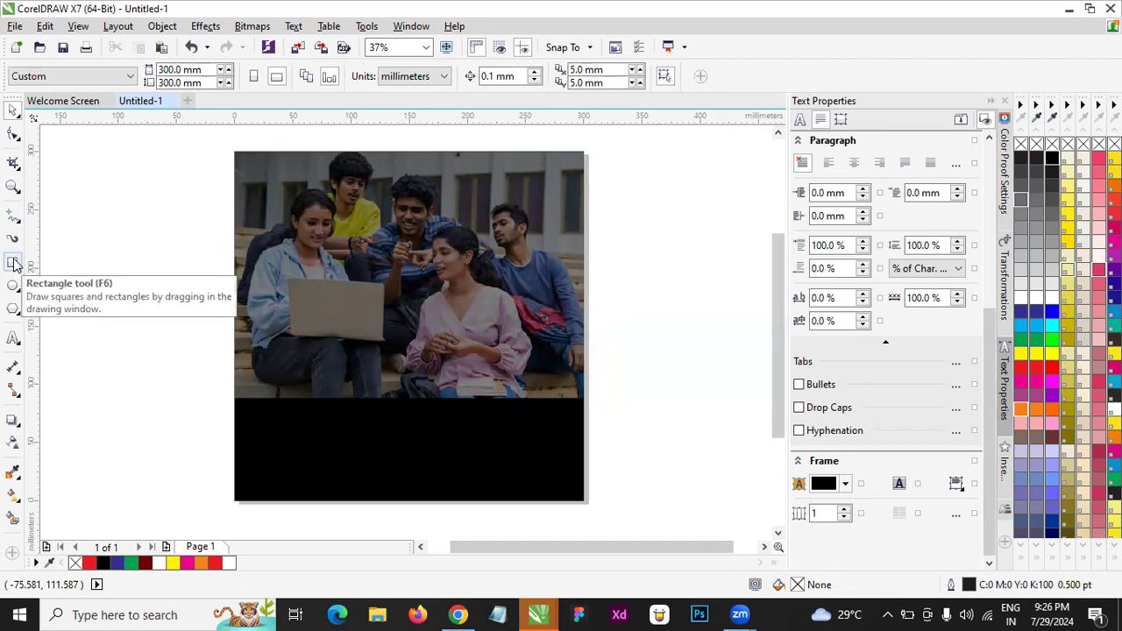
# - Draw a full-width rectangle about 300 x 134 mm over the design's lower part, with black fill and outline
pyautogui.click(14, 263)
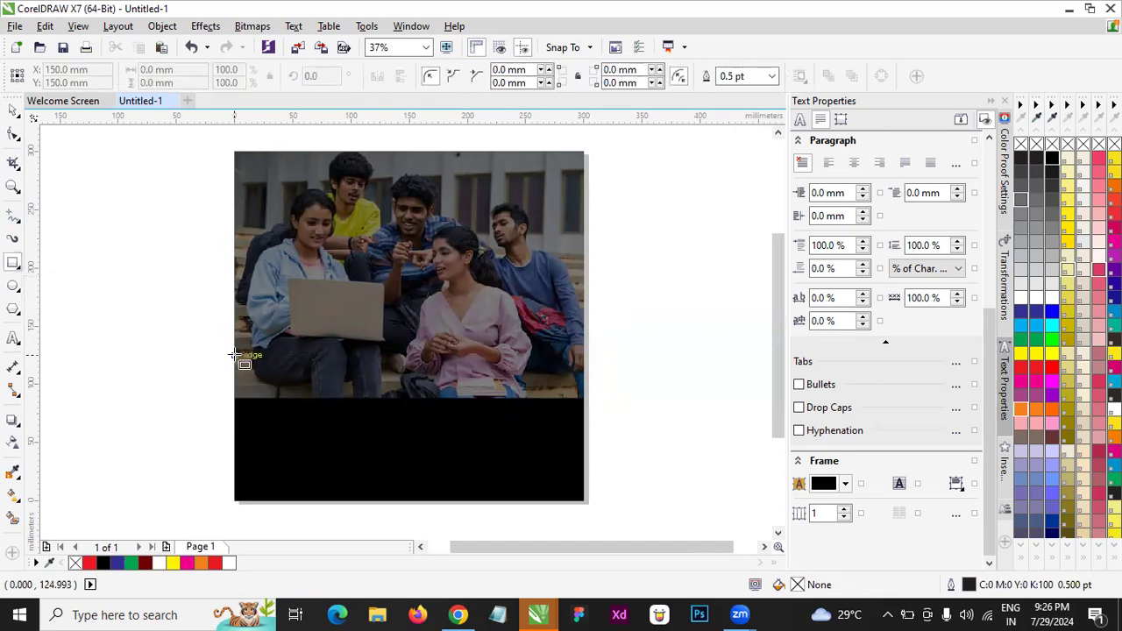
pyautogui.moveTo(235, 344); pyautogui.dragTo(583, 501)
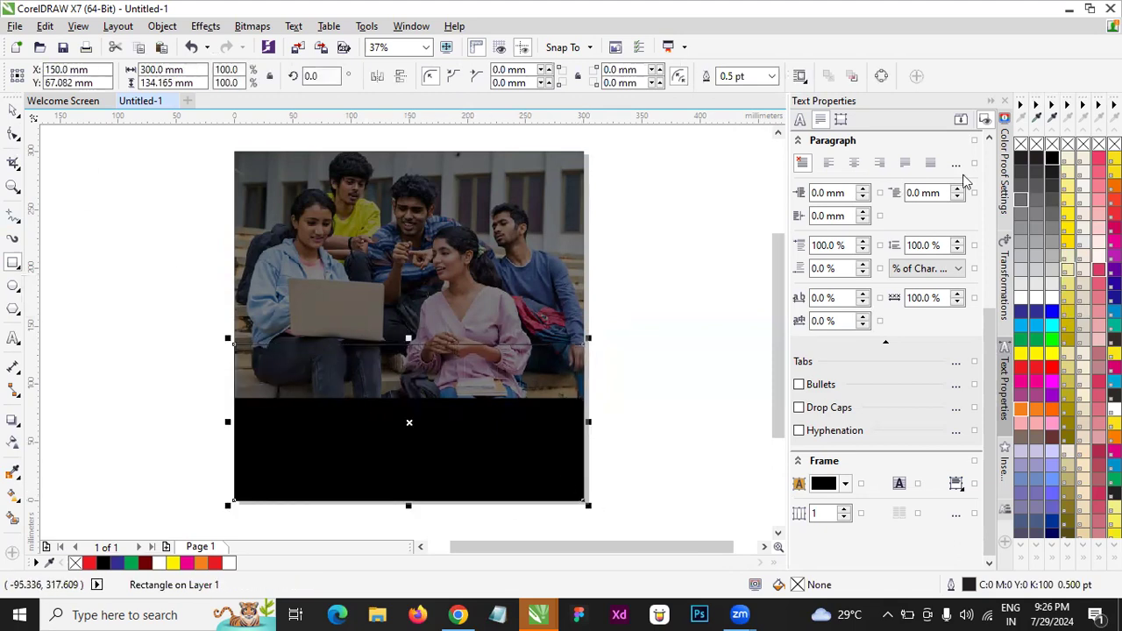
pyautogui.click(1052, 159)
pyautogui.rightClick(1051, 159)
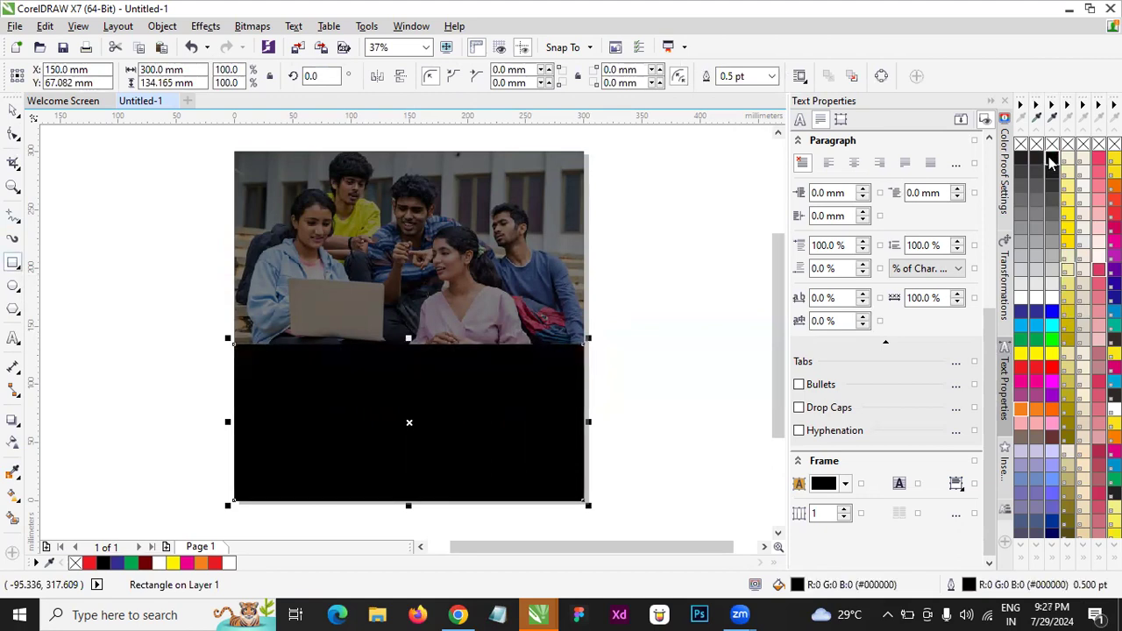
# - Apply a short upward linear transparency to the black rectangle, fading its top edge into the photo, and preview the design full screen
pyautogui.click(14, 445)
pyautogui.moveTo(405, 432); pyautogui.dragTo(407, 345)
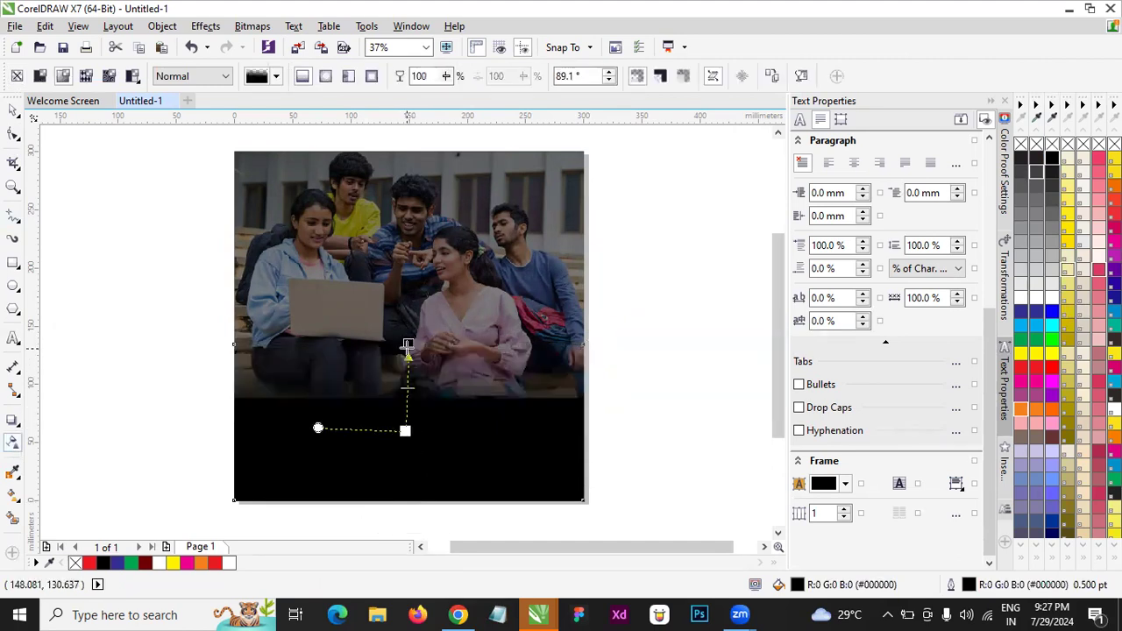
pyautogui.moveTo(403, 429); pyautogui.dragTo(409, 396)
pyautogui.click(14, 109)
pyautogui.click(123, 299)
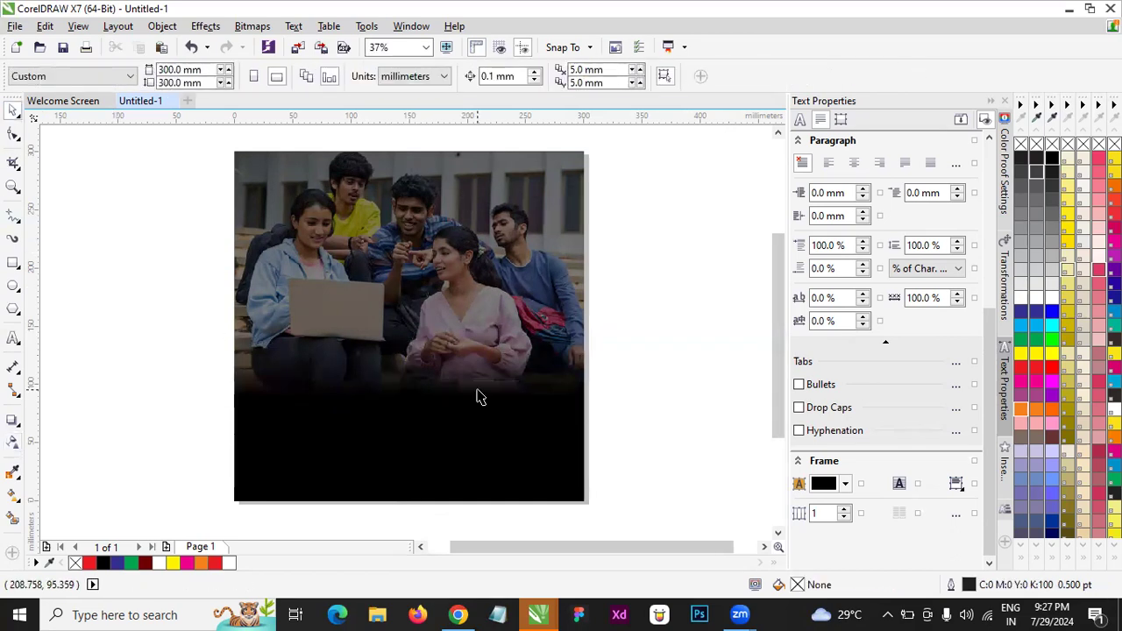
pyautogui.press('F9')
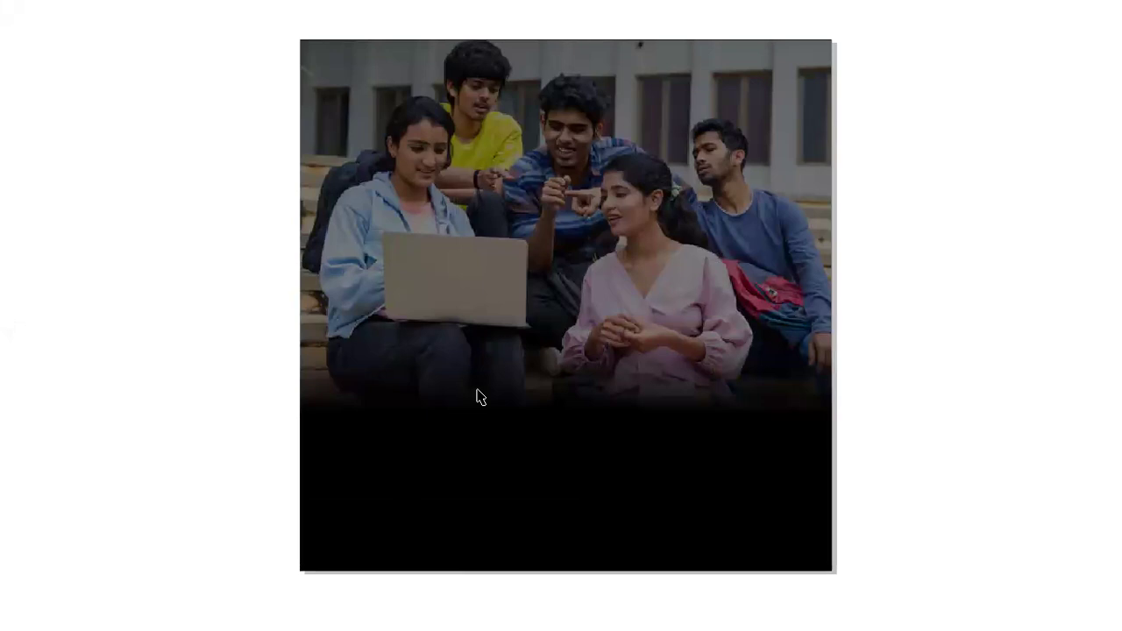
pyautogui.press('Escape')
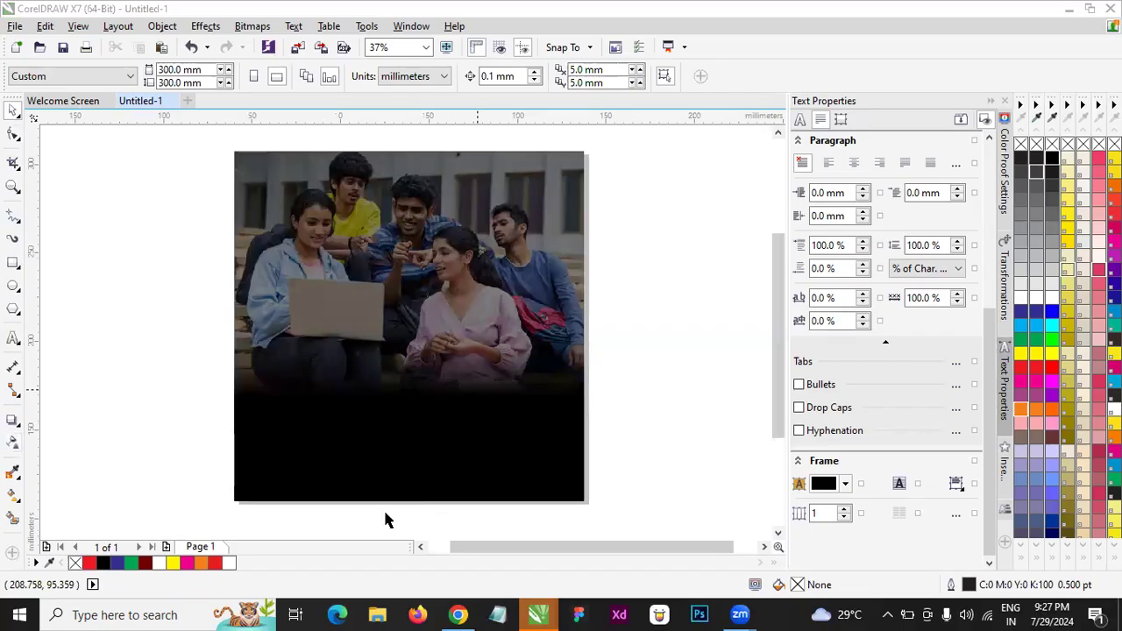
# - Convert the student photo inside the PowerClip frame to 8-bit grayscale
pyautogui.scroll(-2, 405, 230)
pyautogui.click(424, 324)
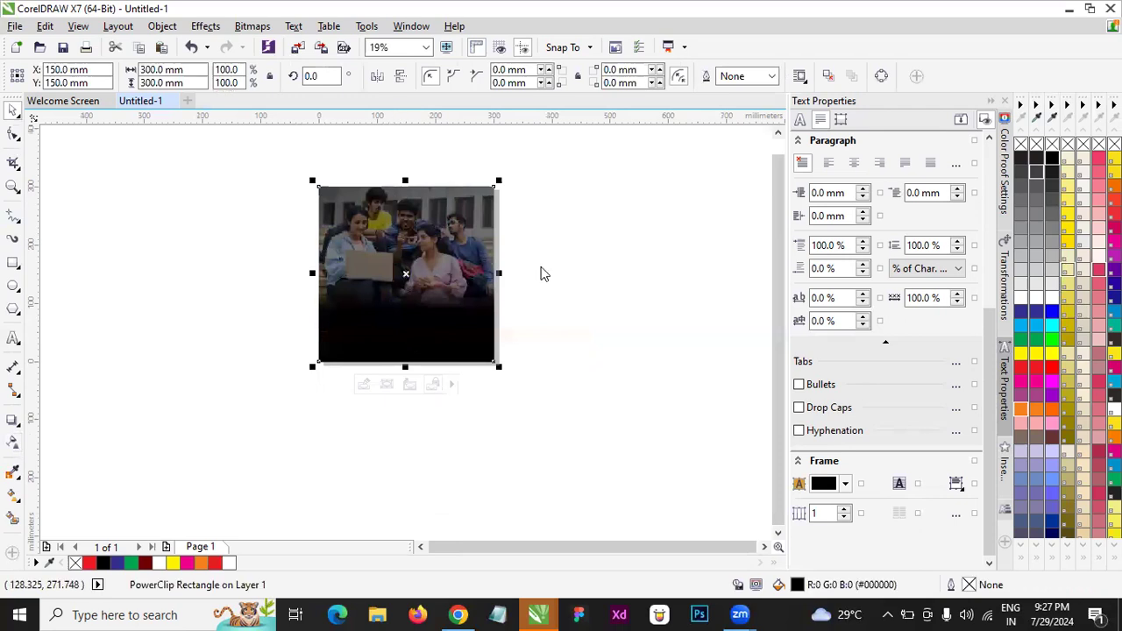
pyautogui.keyDown('ctrl'); pyautogui.click(394, 203); pyautogui.keyUp('ctrl')
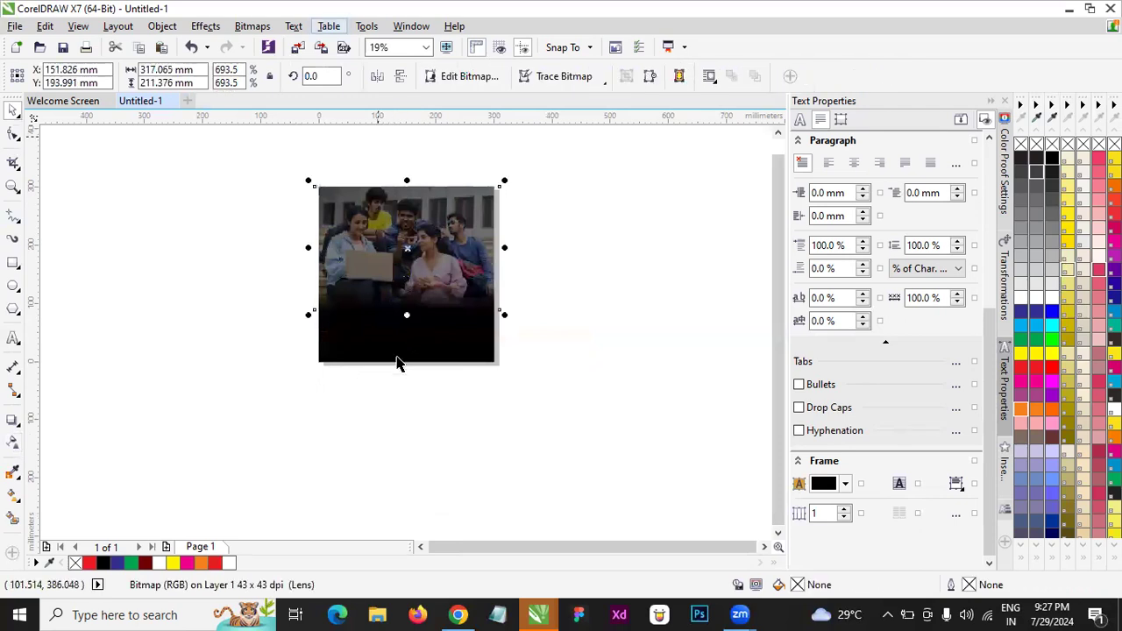
pyautogui.click(252, 26)
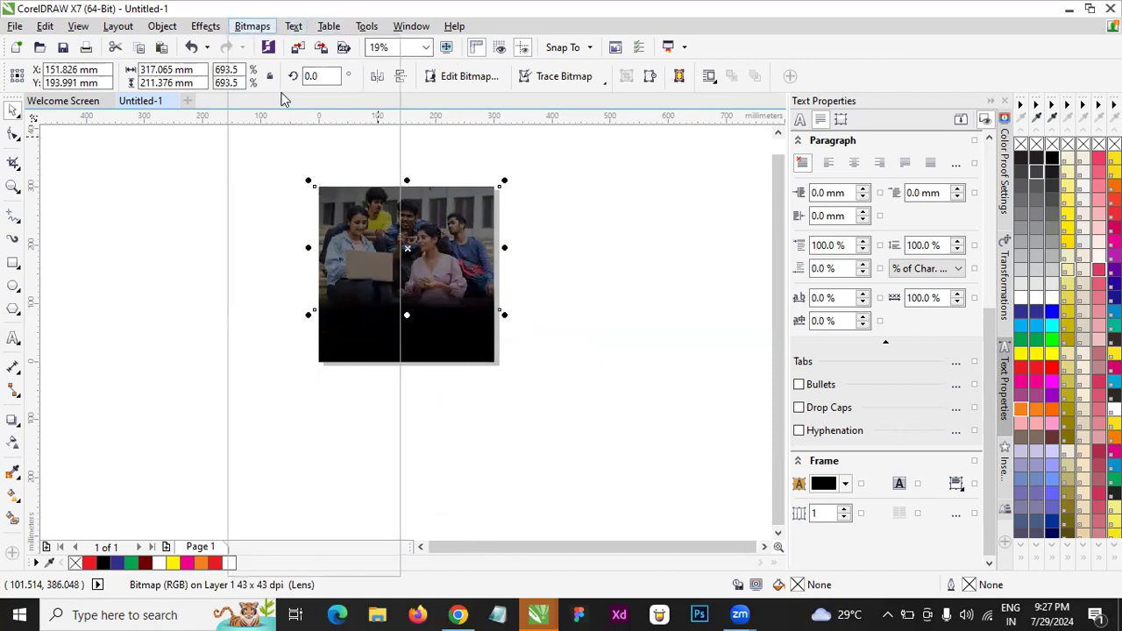
pyautogui.moveTo(276, 181)
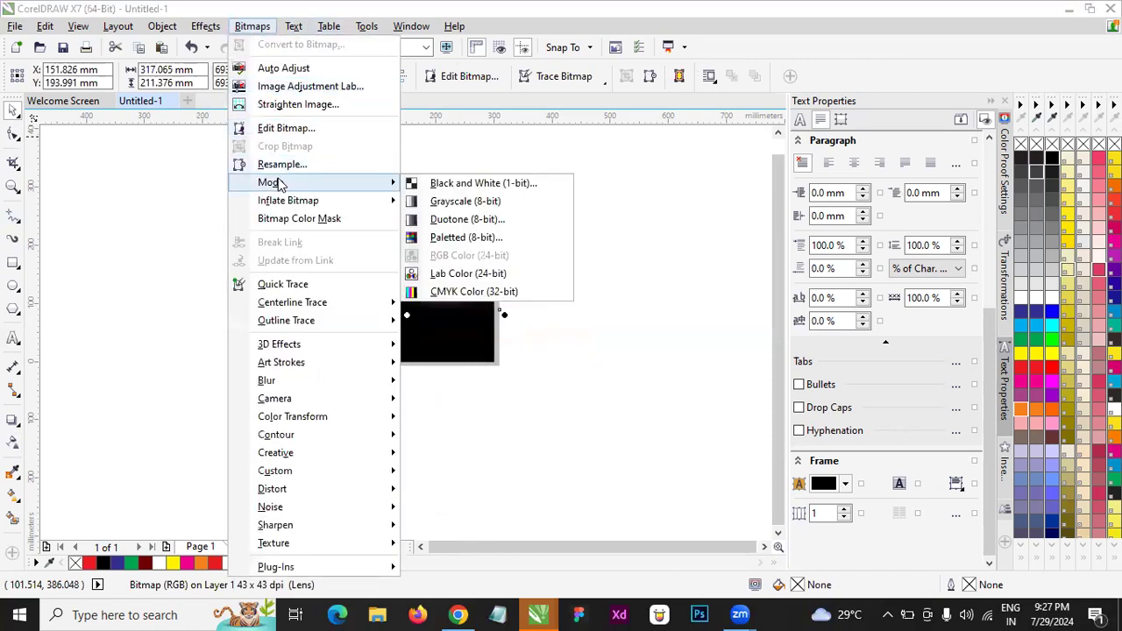
pyautogui.click(515, 215)
pyautogui.click(549, 243)
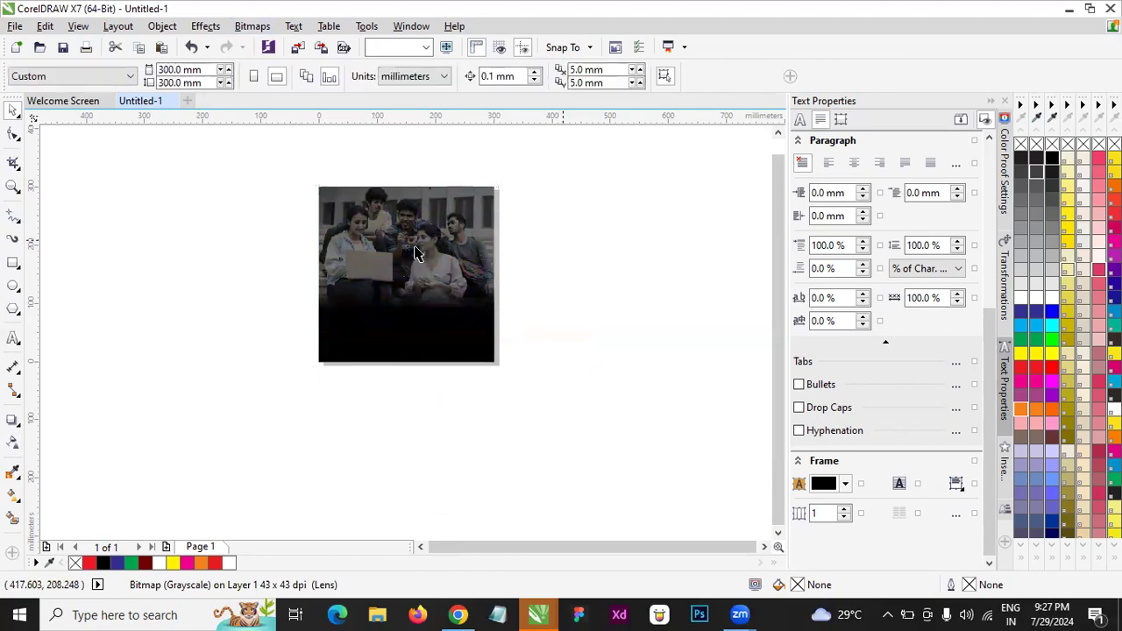
pyautogui.scroll(4, 418, 252)
pyautogui.scroll(-2, 418, 253)
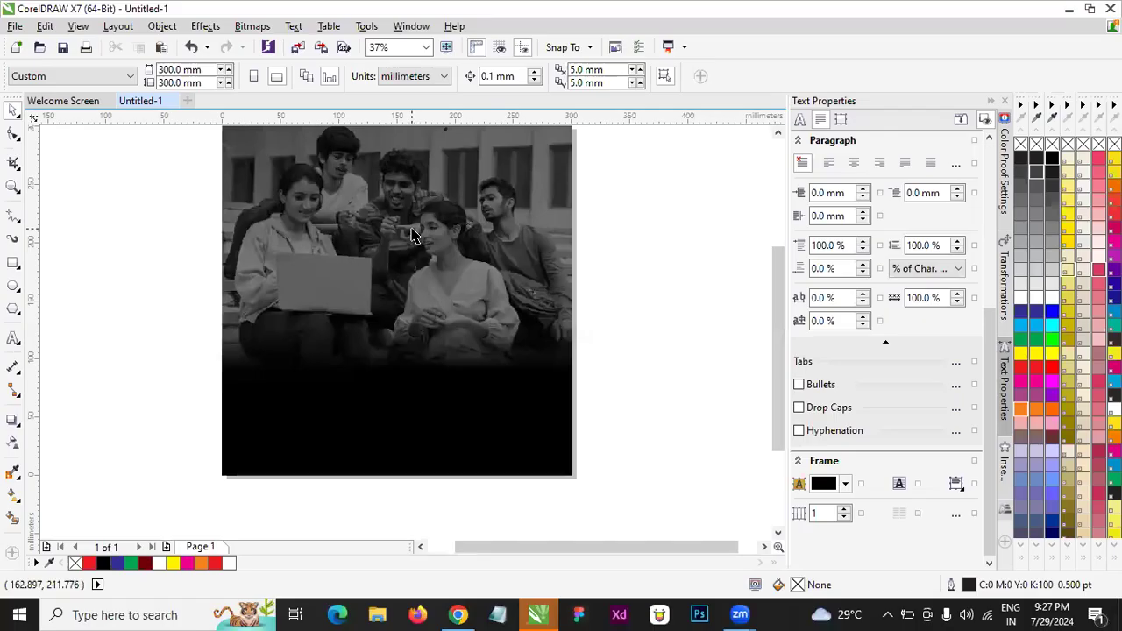
pyautogui.scroll(-2, 539, 128)
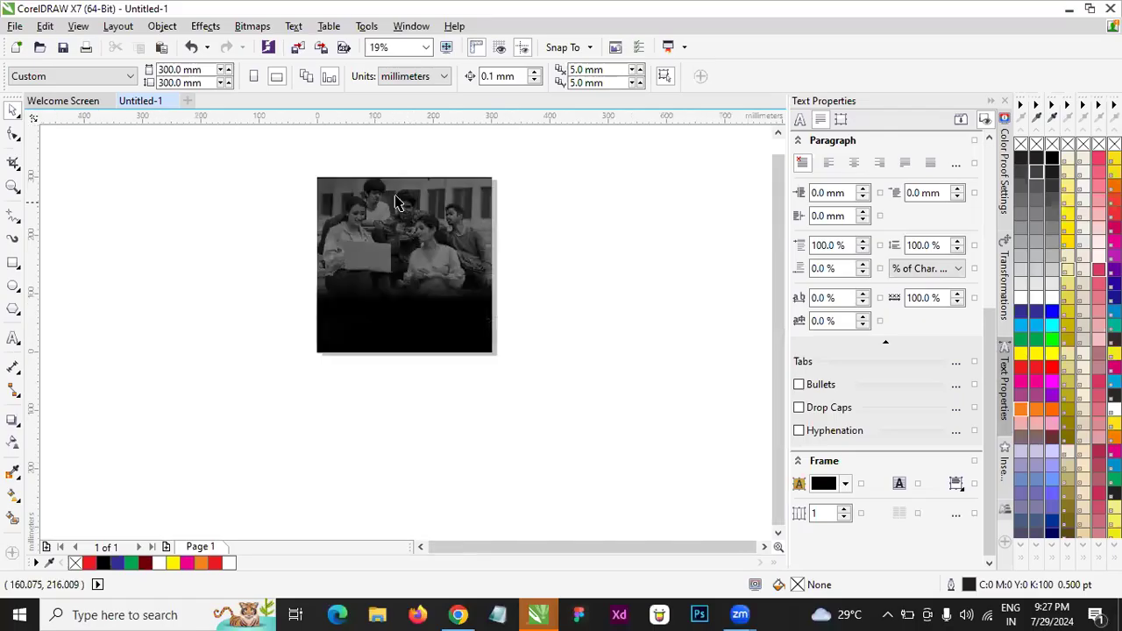
# - Add the artistic text heading "SHAKTI EDUCATION" over the upper part of the photo
pyautogui.scroll(2, 539, 128)
pyautogui.click(13, 337)
pyautogui.click(302, 259)
pyautogui.write('A')
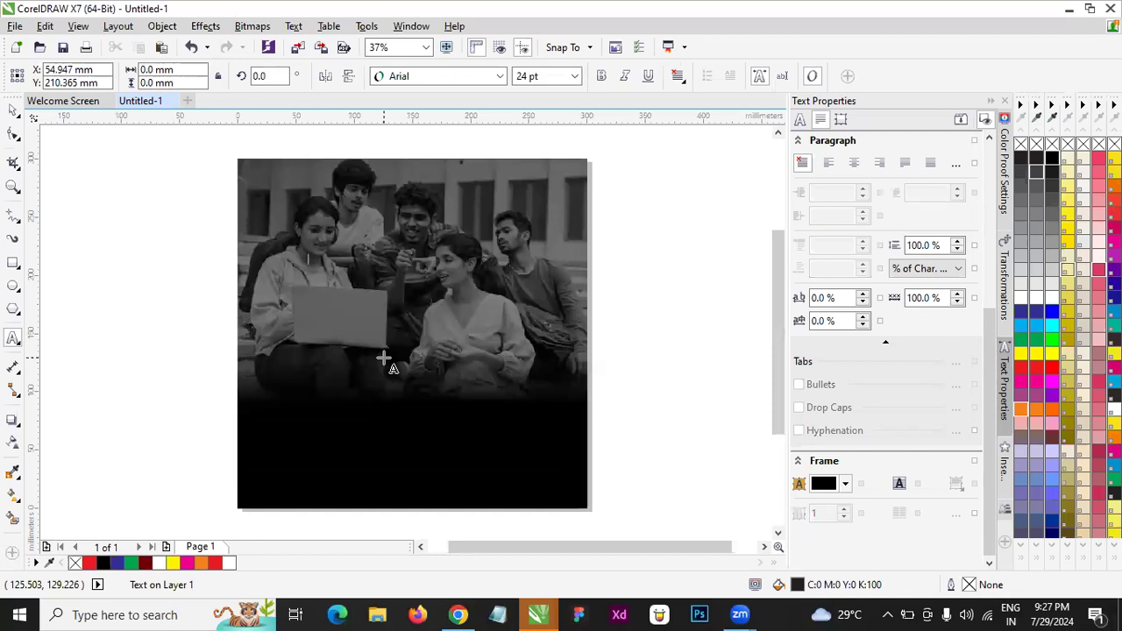
pyautogui.write('dmiss')
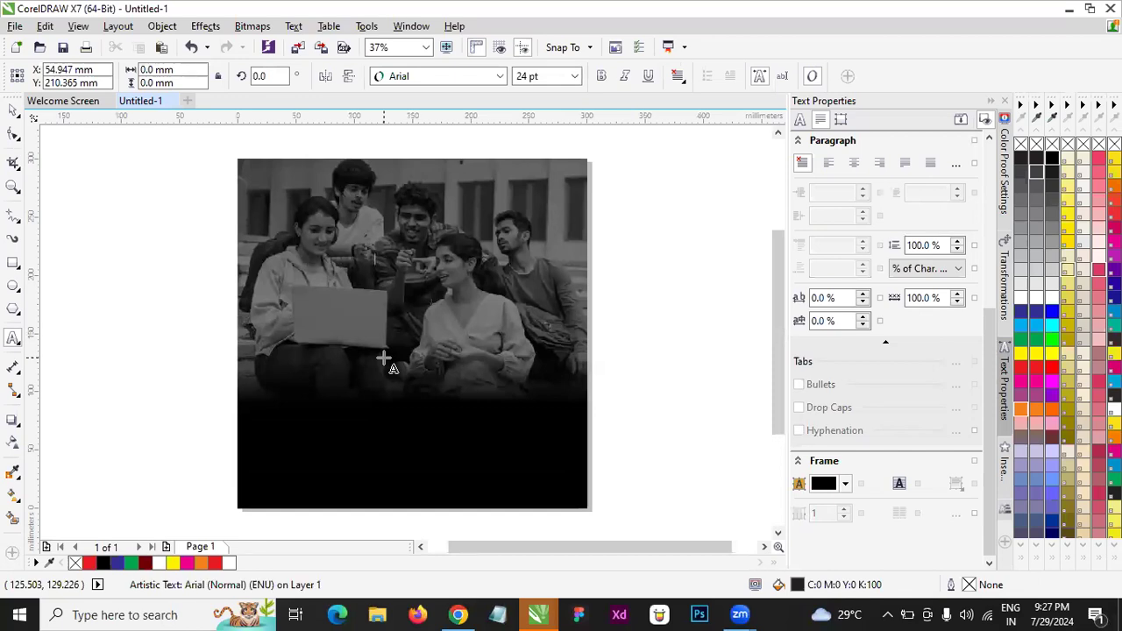
pyautogui.click(13, 111)
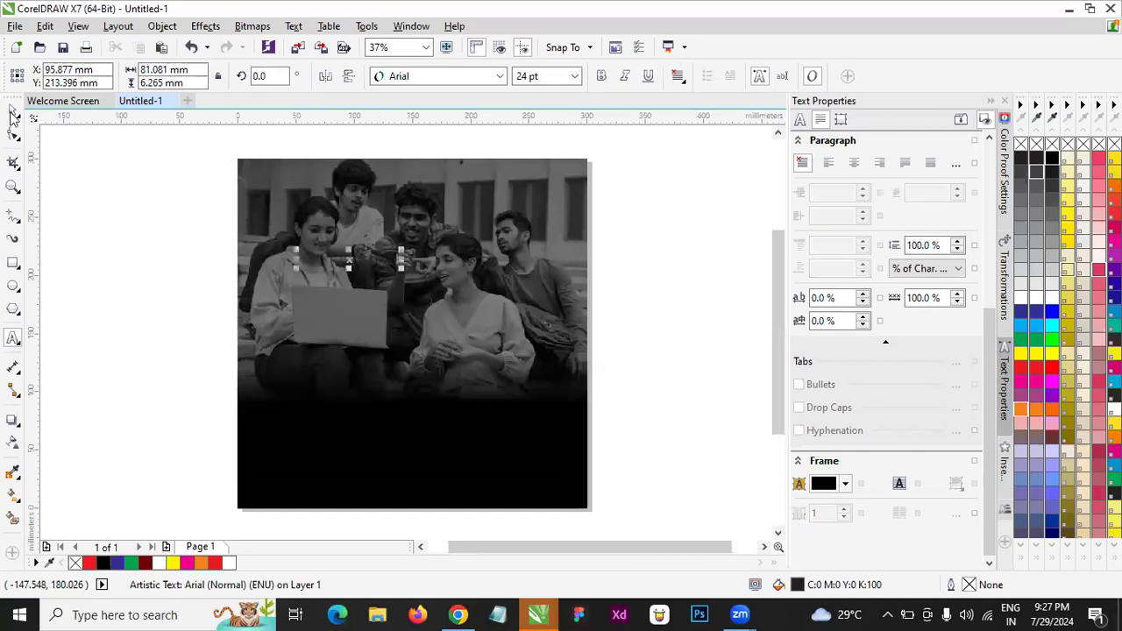
# - Set the heading in Arial Black, enlarge it to about 50 pt and fill it white
pyautogui.click(455, 76)
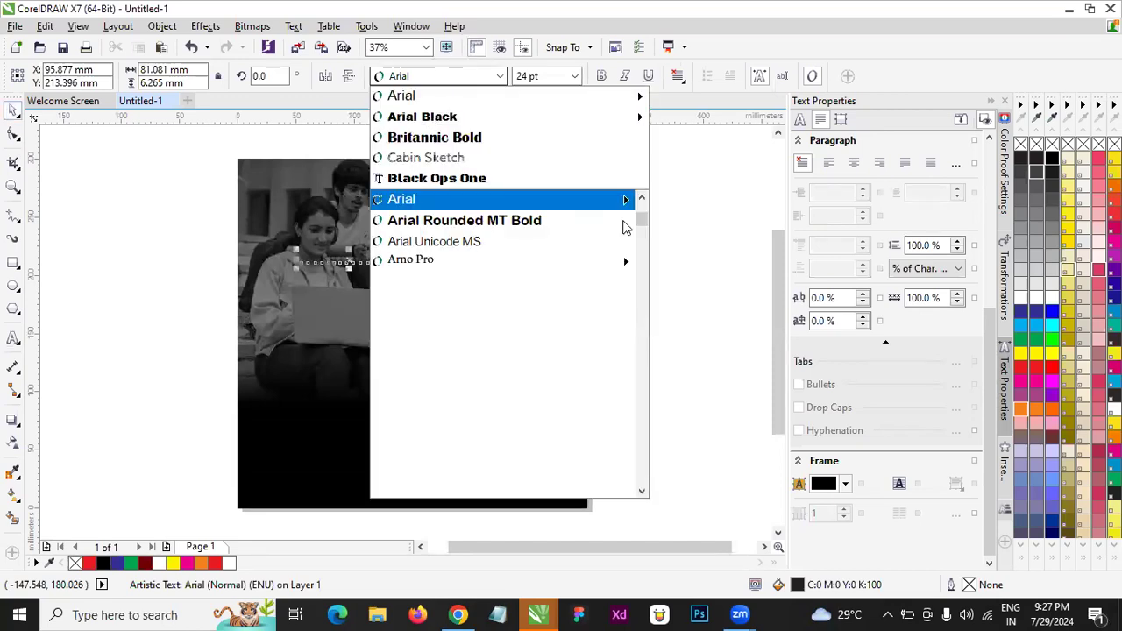
pyautogui.click(423, 116)
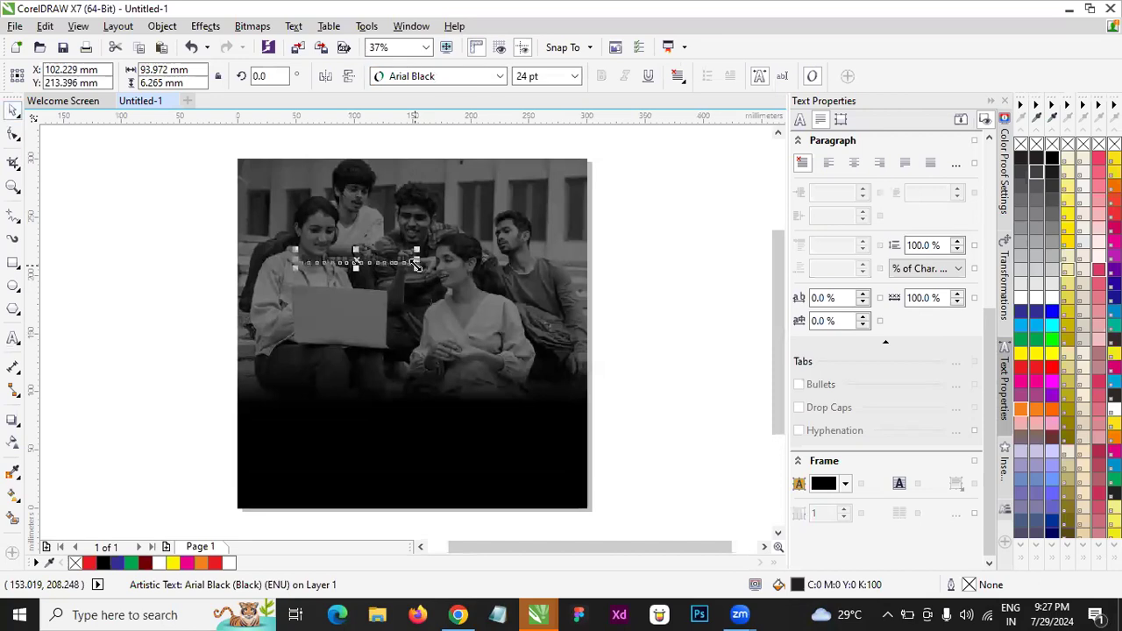
pyautogui.moveTo(415, 266); pyautogui.dragTo(535, 317)
pyautogui.click(1051, 298)
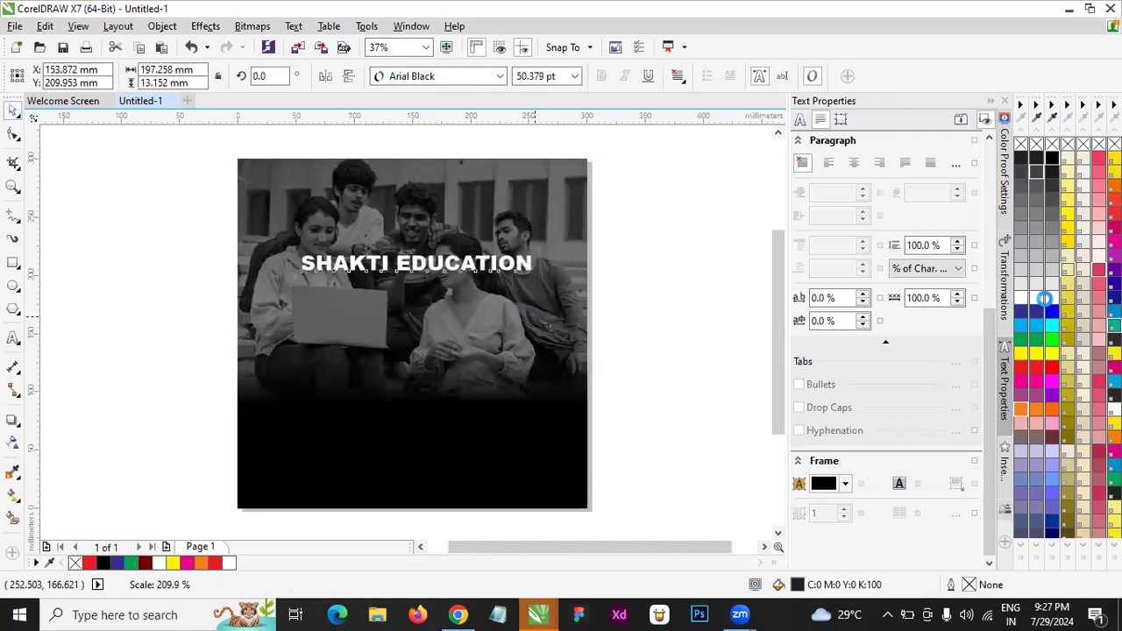
# - Enlarge the heading to about 59 pt and place it roughly centred across the upper part of the design
pyautogui.moveTo(426, 277); pyautogui.dragTo(423, 230)
pyautogui.moveTo(535, 229); pyautogui.dragTo(550, 241)
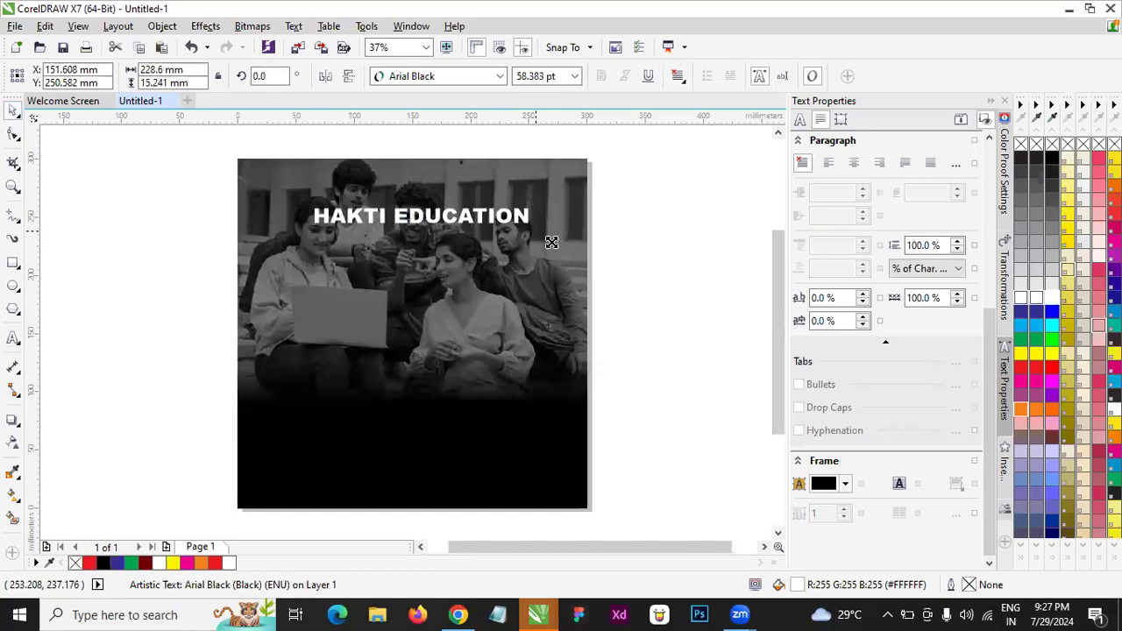
pyautogui.moveTo(412, 213); pyautogui.dragTo(415, 228)
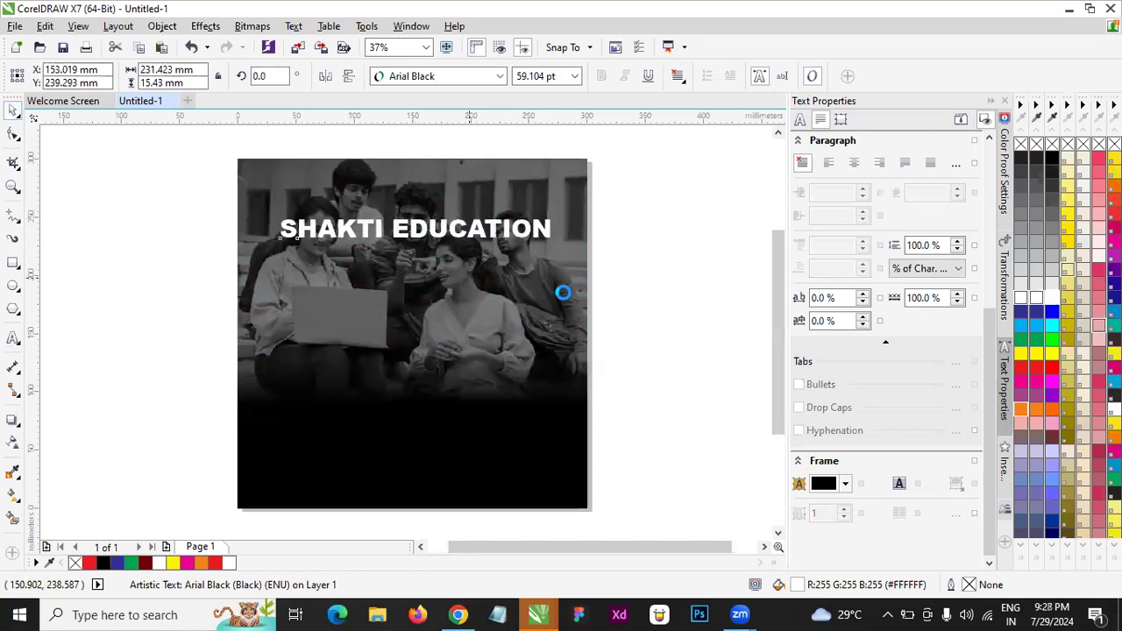
pyautogui.click(652, 234)
pyautogui.scroll(1, 378, 227)
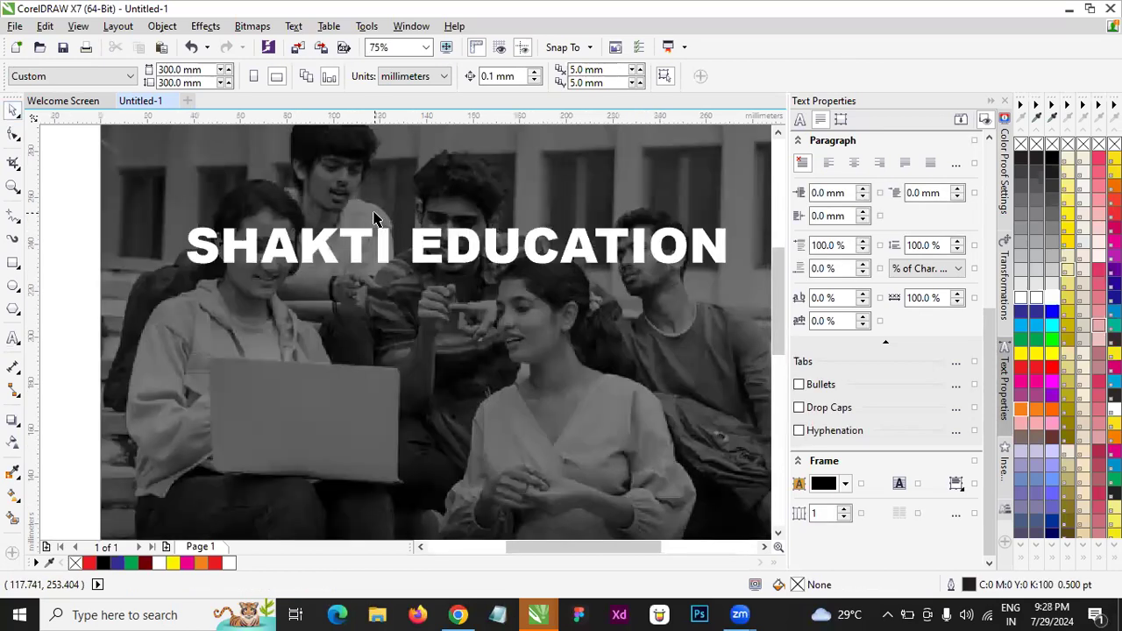
pyautogui.scroll(-2, 377, 223)
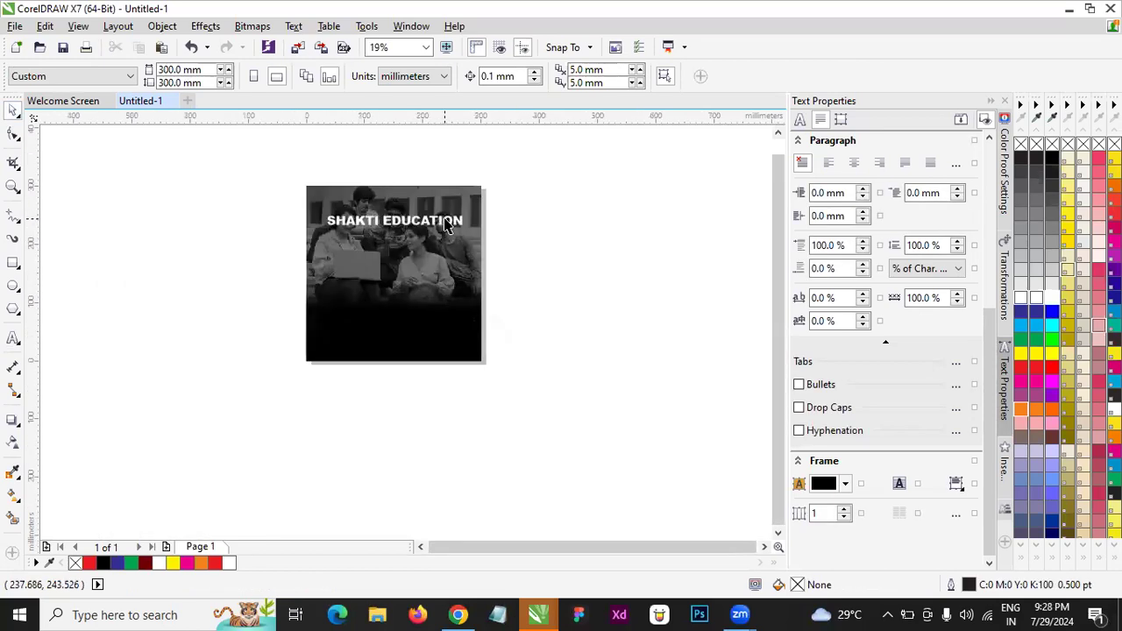
pyautogui.scroll(1, 443, 221)
# - Draw a rectangle about 243 x 52 mm with black fill and outline over the heading, and apply an elliptical fountain transparency to it
pyautogui.click(13, 262)
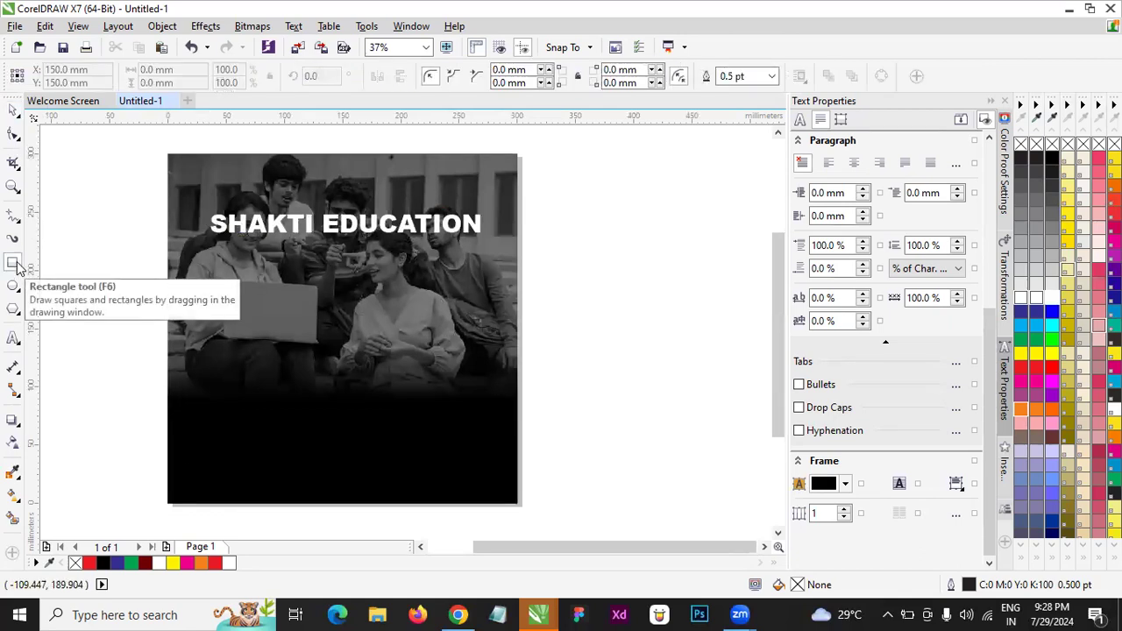
pyautogui.moveTo(208, 194); pyautogui.dragTo(491, 253)
pyautogui.click(1055, 160)
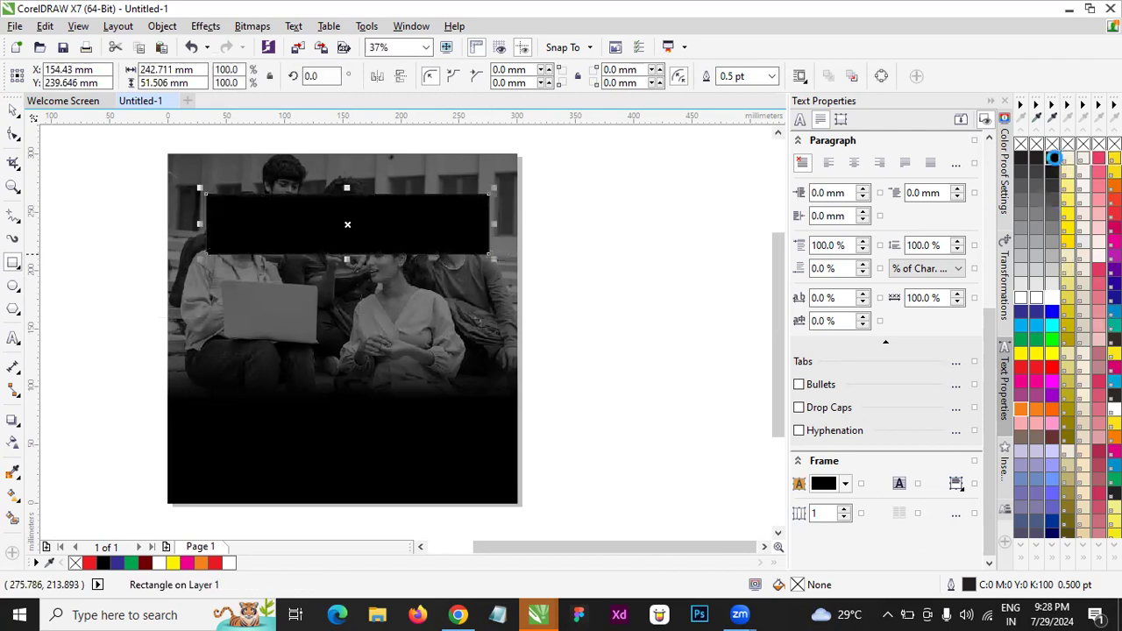
pyautogui.click(13, 445)
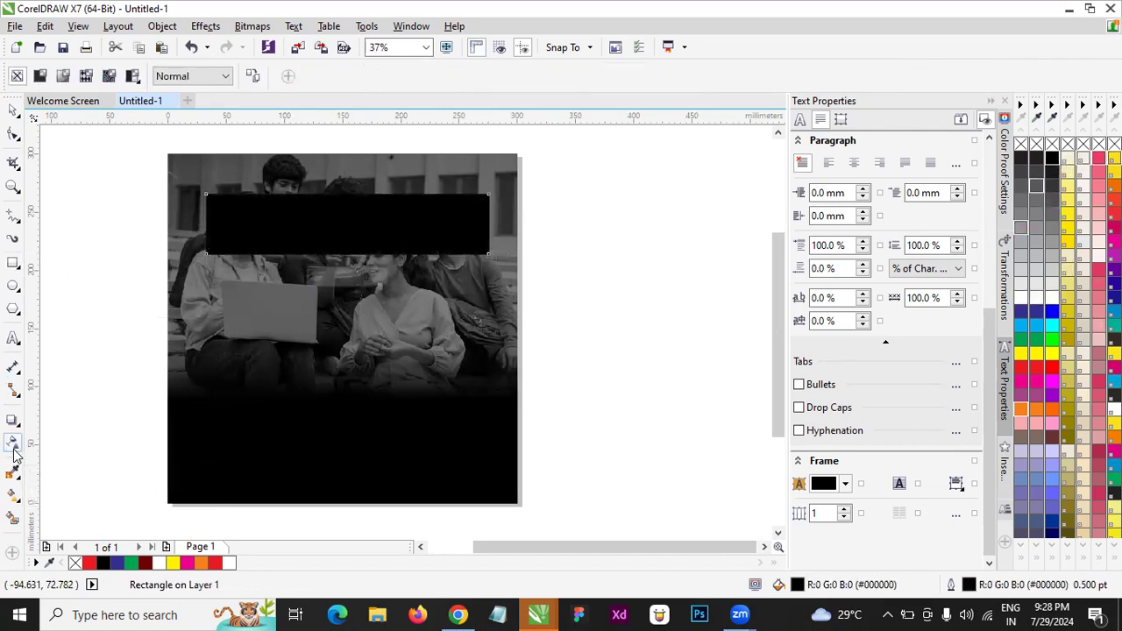
pyautogui.click(65, 76)
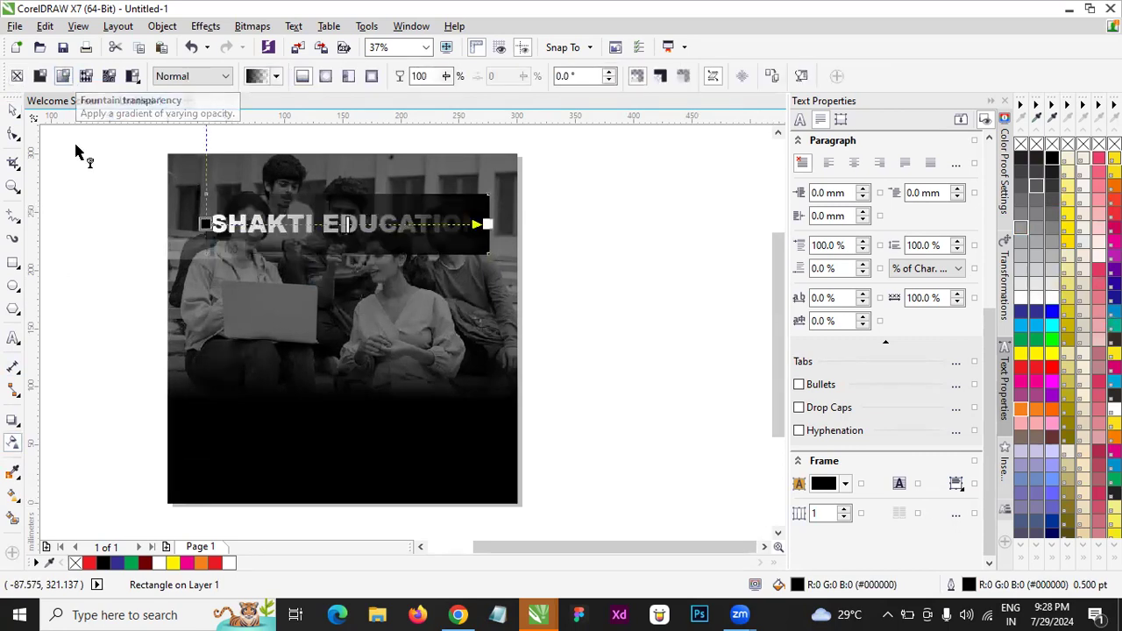
pyautogui.click(333, 81)
pyautogui.click(14, 111)
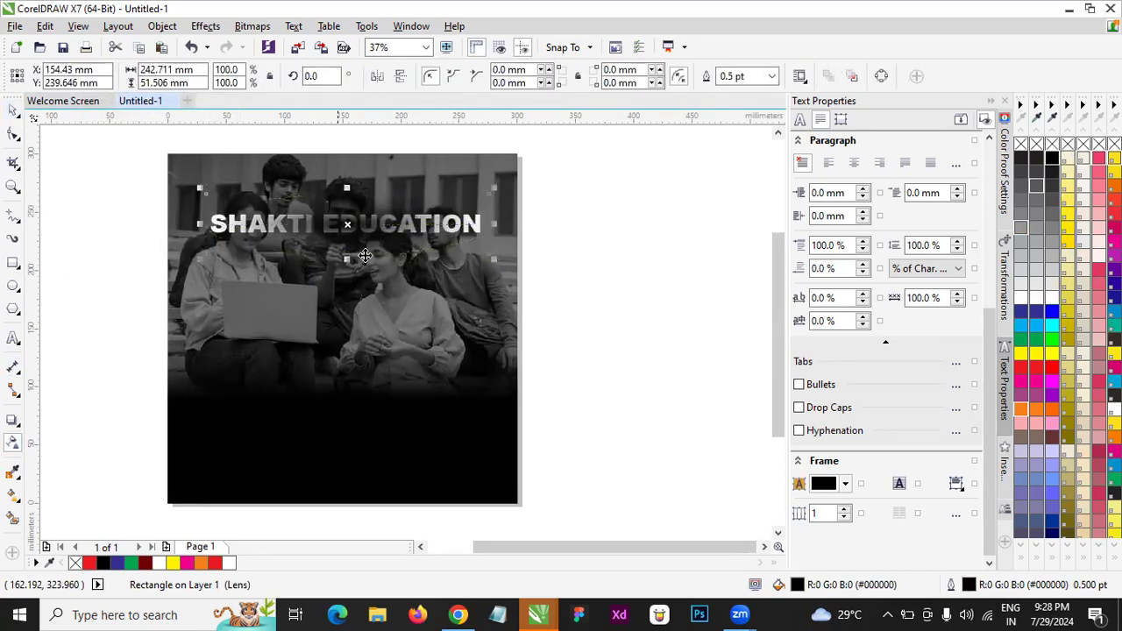
# - PowerClip the faded black rectangle inside the photo's frame, behind the heading
pyautogui.rightClick(368, 238)
pyautogui.click(430, 180)
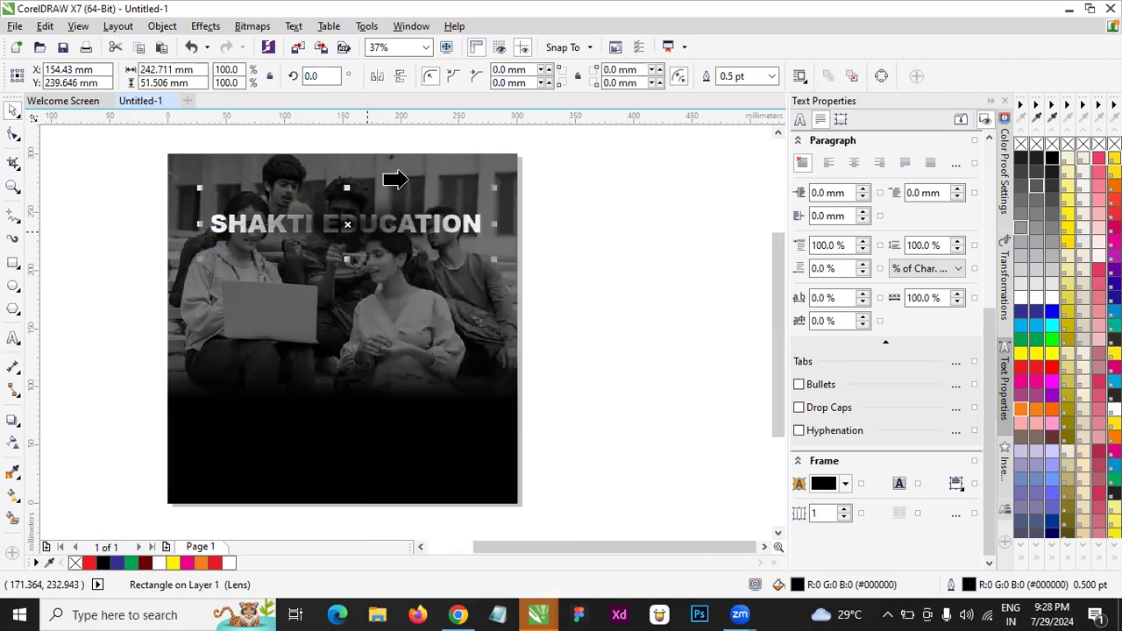
pyautogui.click(314, 316)
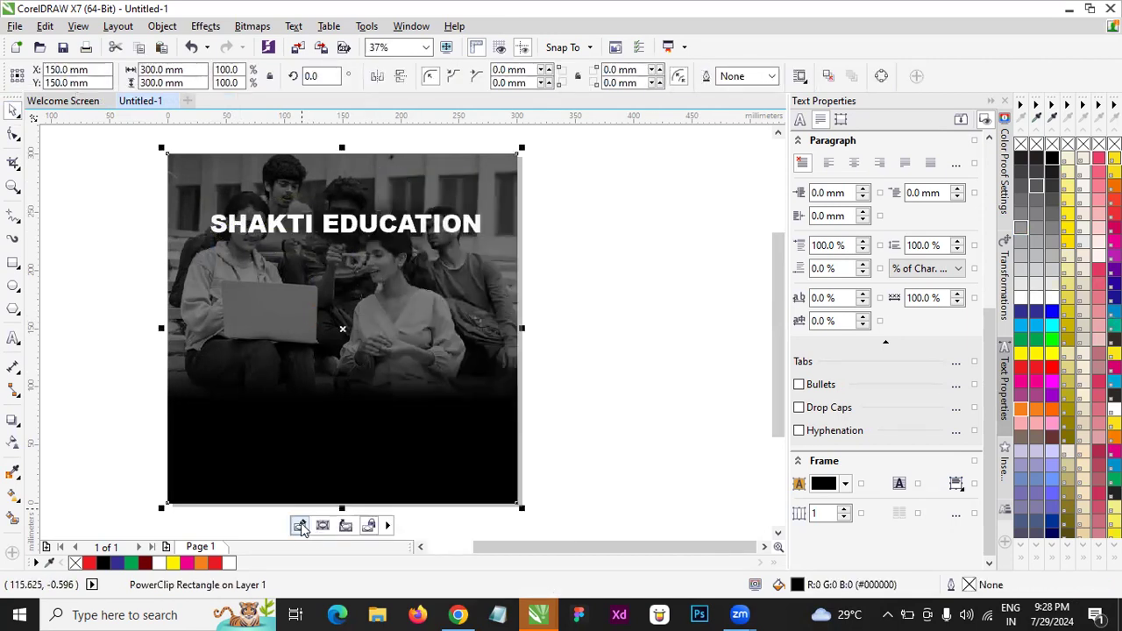
# - Enlarge the faded rectangle in the PowerClip contents to about 389 x 83 mm, finish editing, and preview the design full screen
pyautogui.click(348, 231)
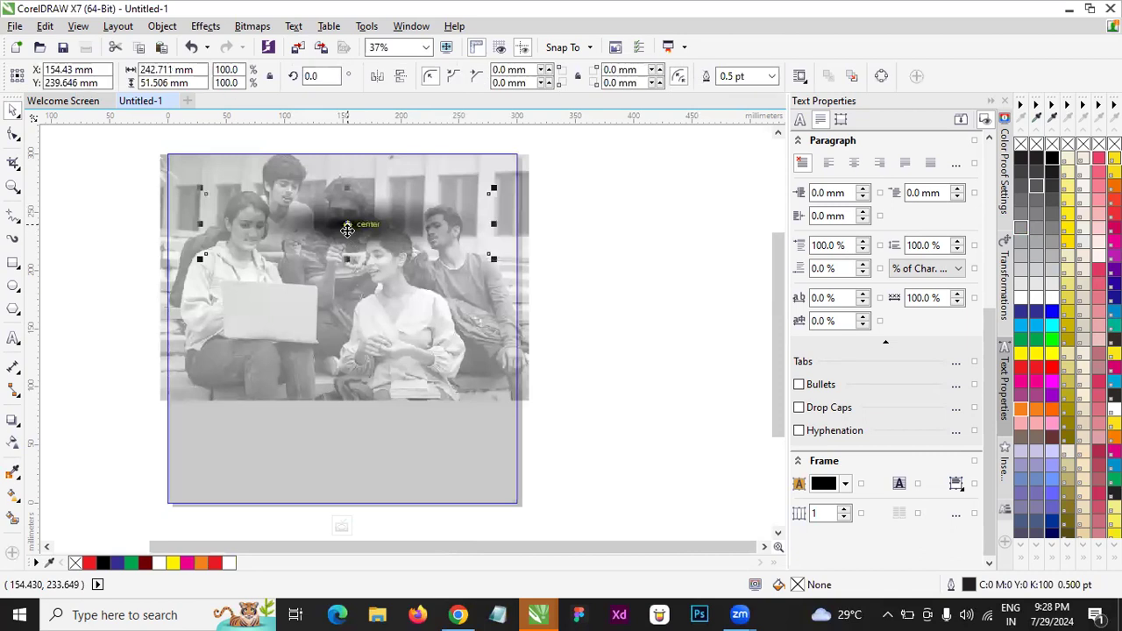
pyautogui.moveTo(493, 260); pyautogui.dragTo(577, 307)
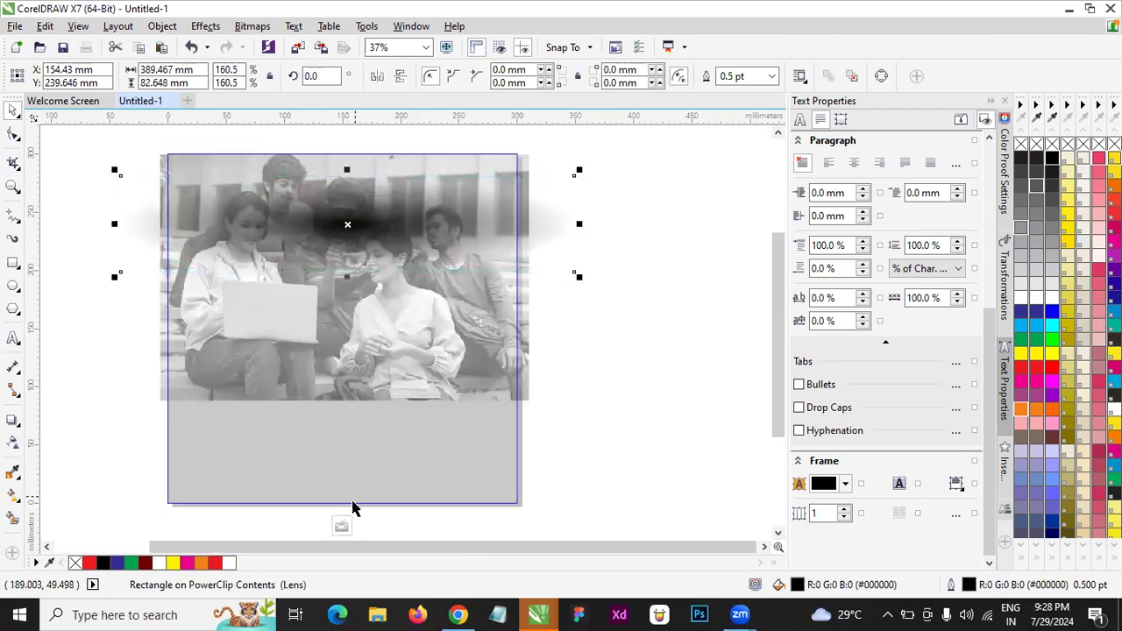
pyautogui.click(341, 526)
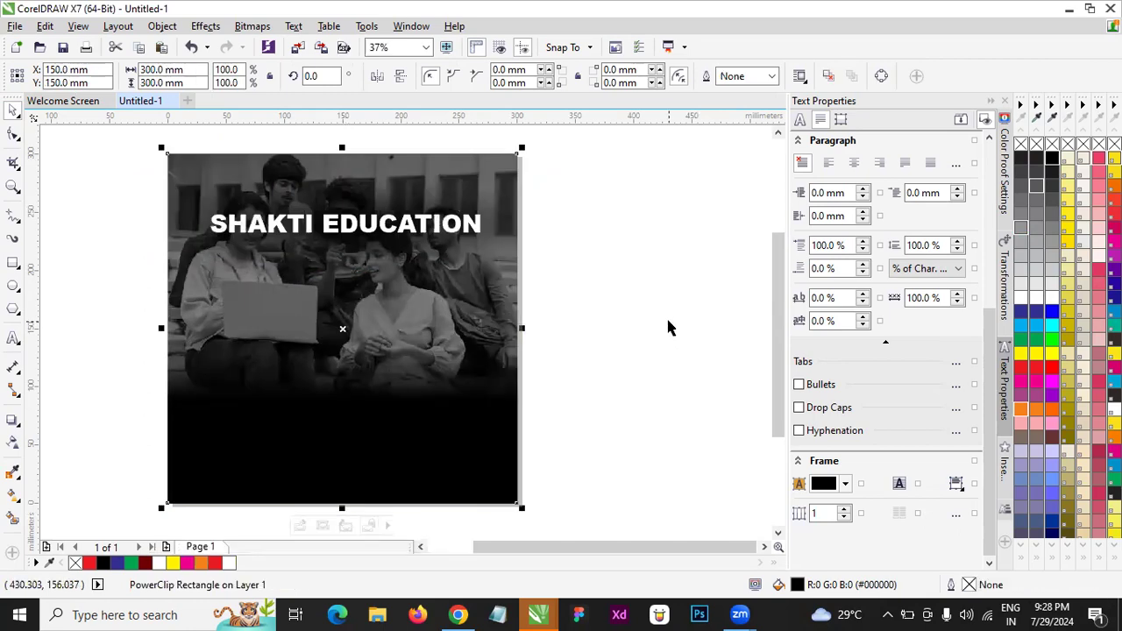
pyautogui.press('F9')
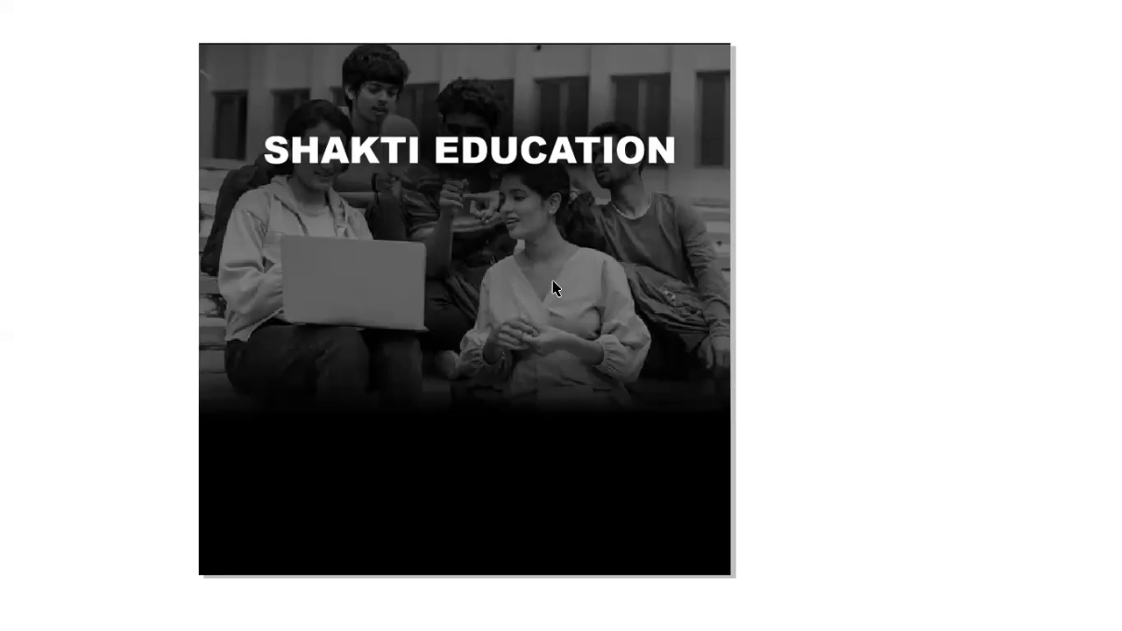
pyautogui.press('Escape')
# - Delete the heading, the PowerClip frame with the photo, and the faded black rectangle to empty the page
pyautogui.click(343, 229)
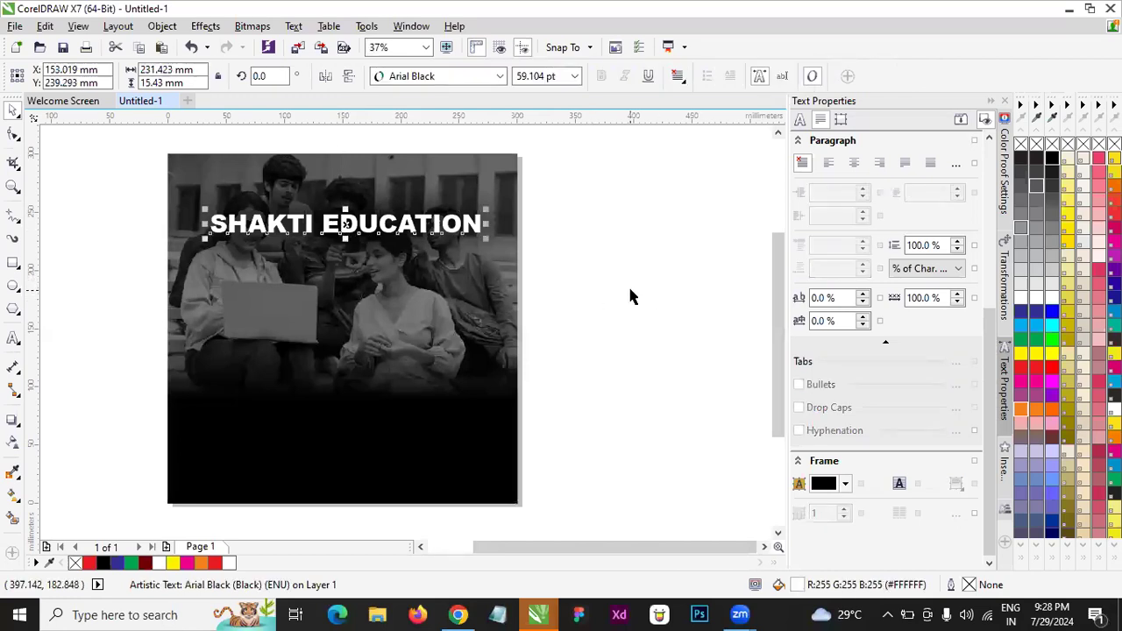
pyautogui.click(381, 301)
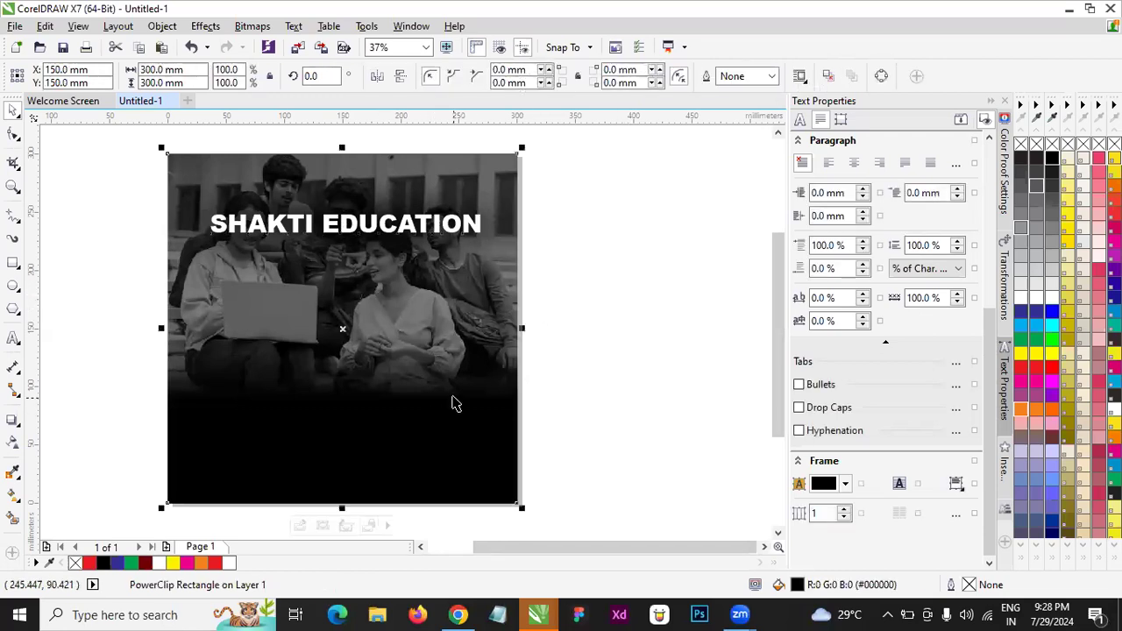
pyautogui.press('Delete')
pyautogui.click(427, 439)
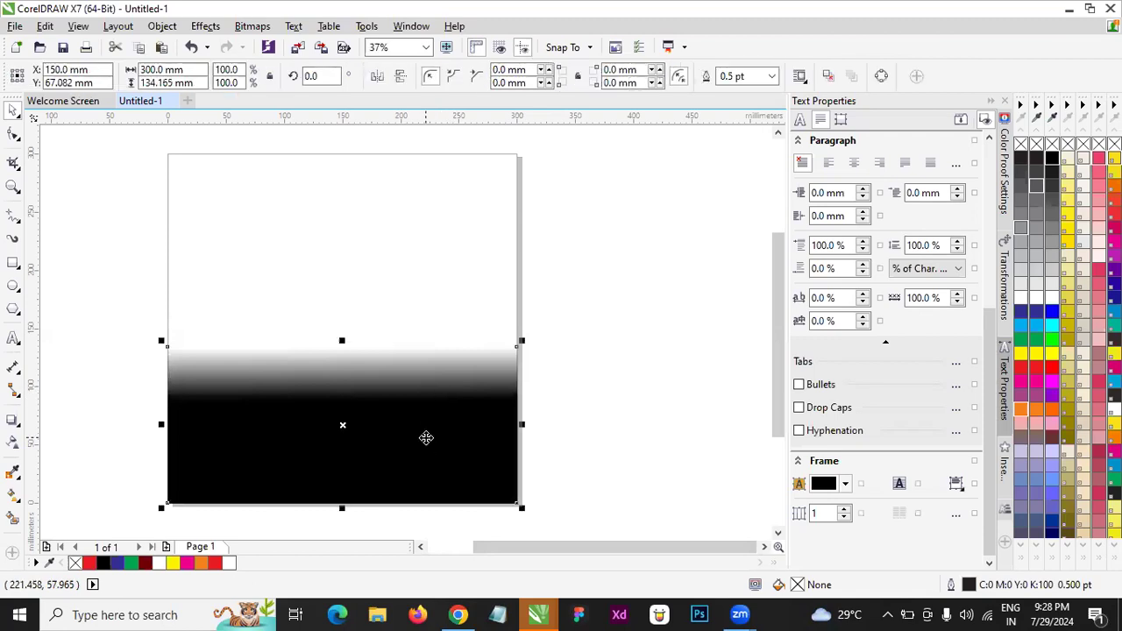
pyautogui.press('Delete')
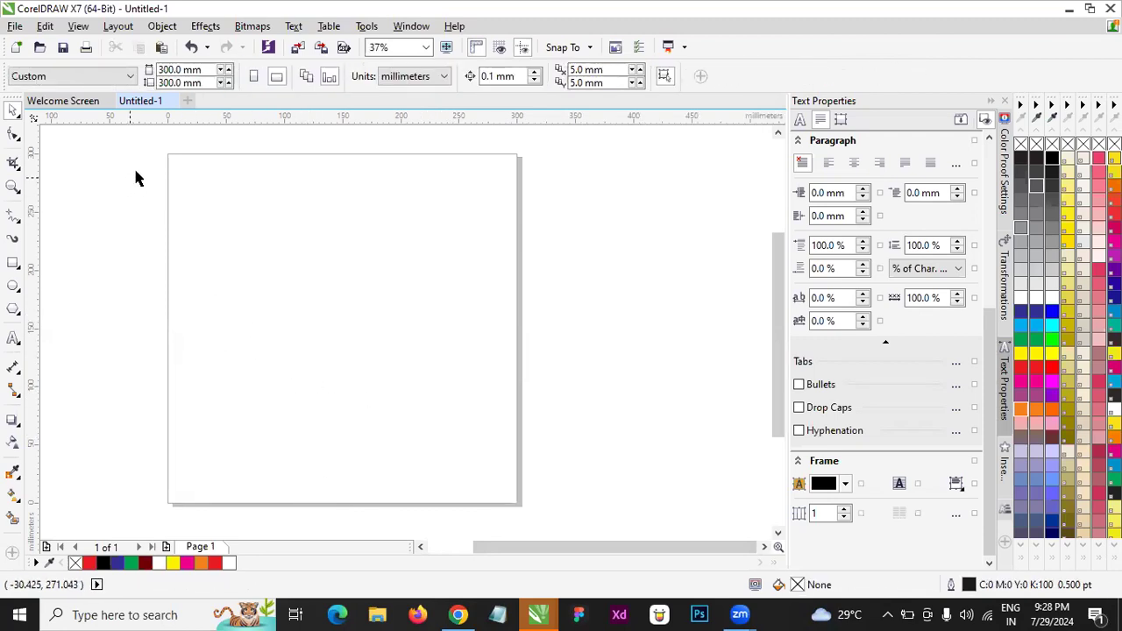
# - Create a page-sized 300 mm square rectangle and set both its fill and outline to orange #FF6600
pyautogui.doubleClick(14, 262)
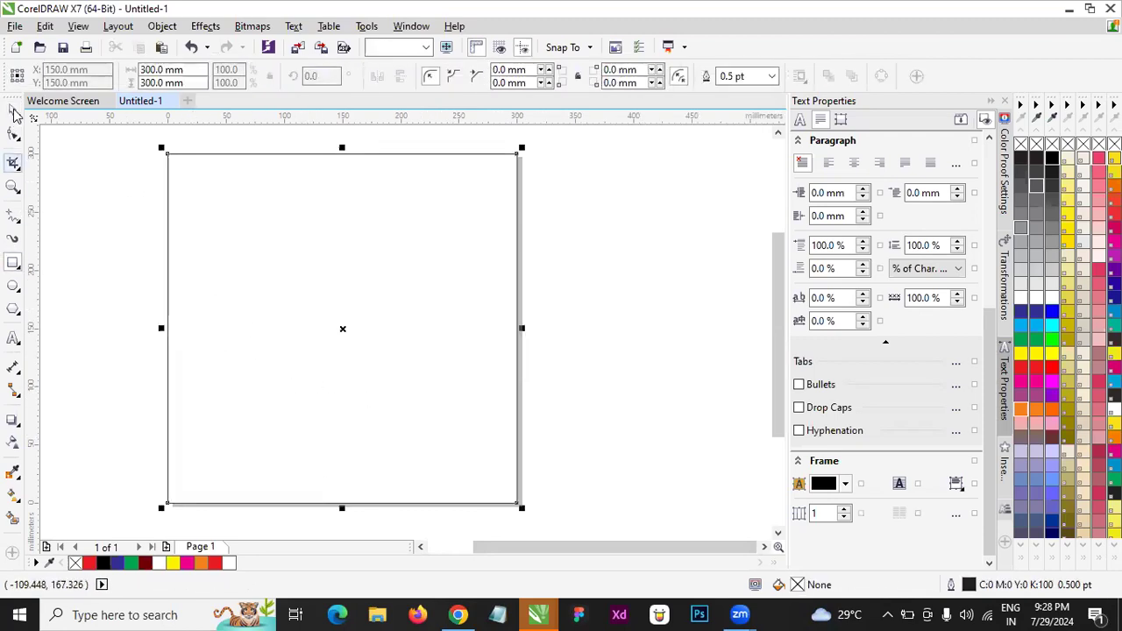
pyautogui.click(108, 244)
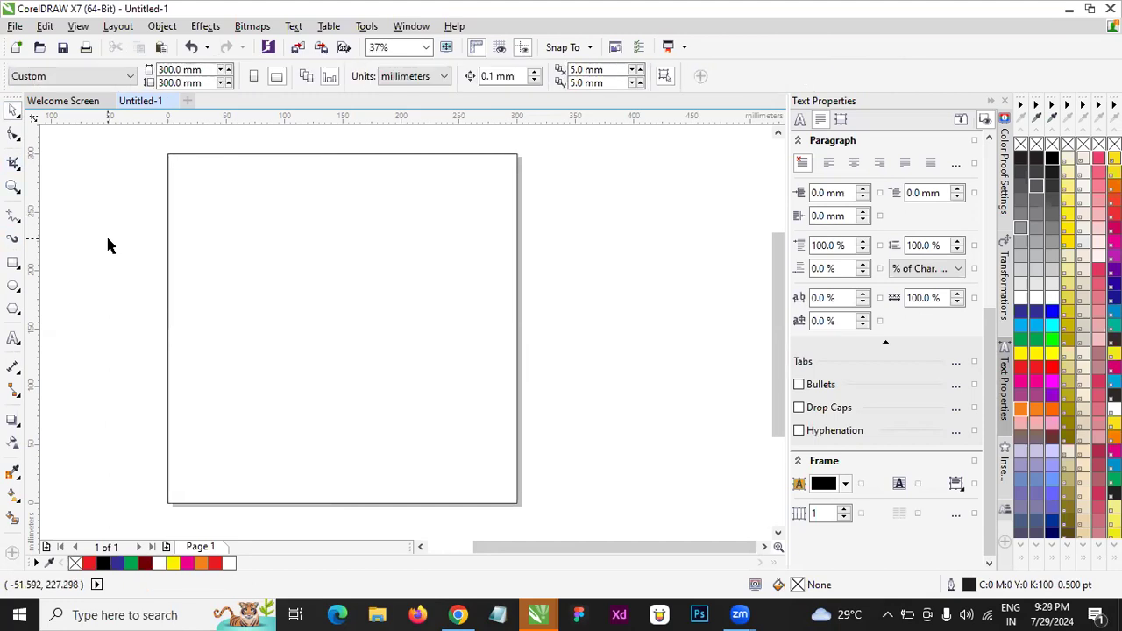
pyautogui.click(311, 256)
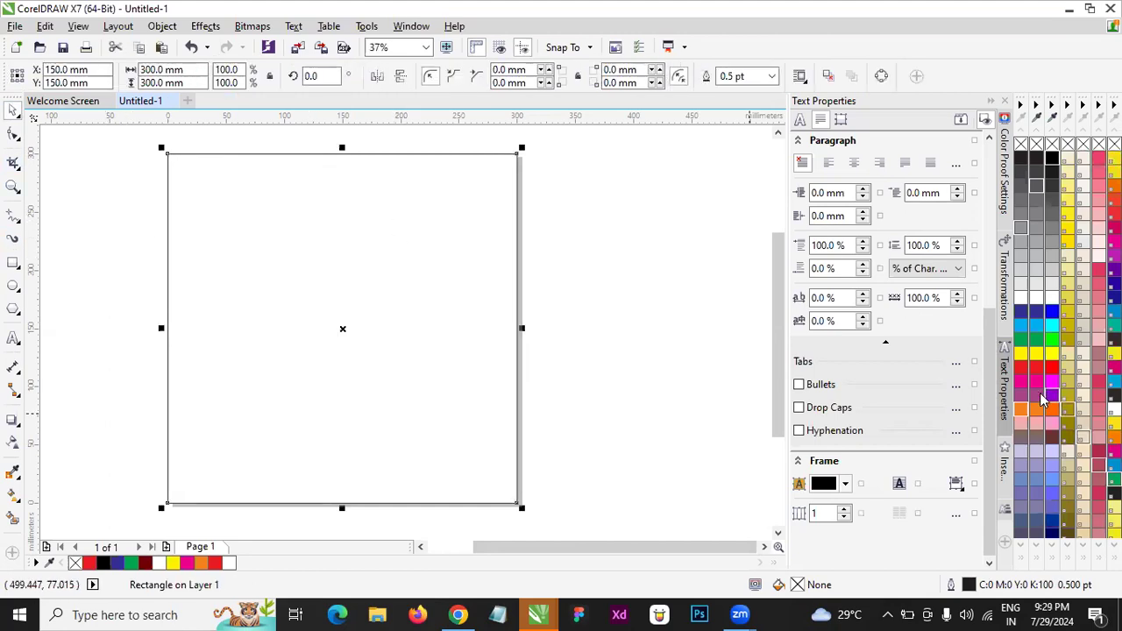
pyautogui.click(1050, 414)
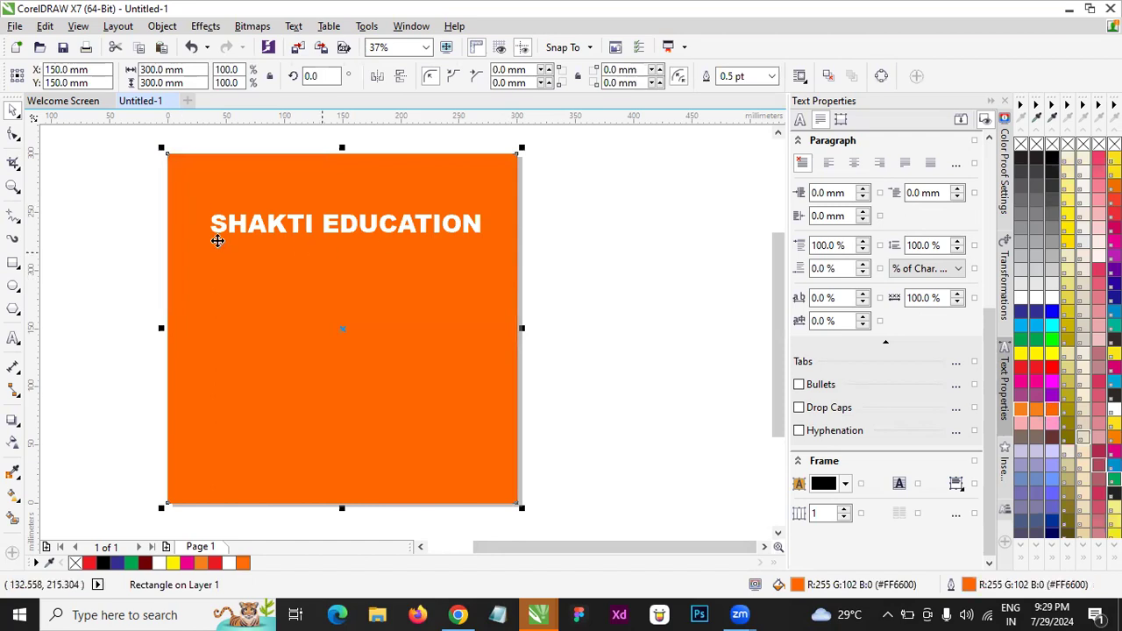
pyautogui.click(119, 188)
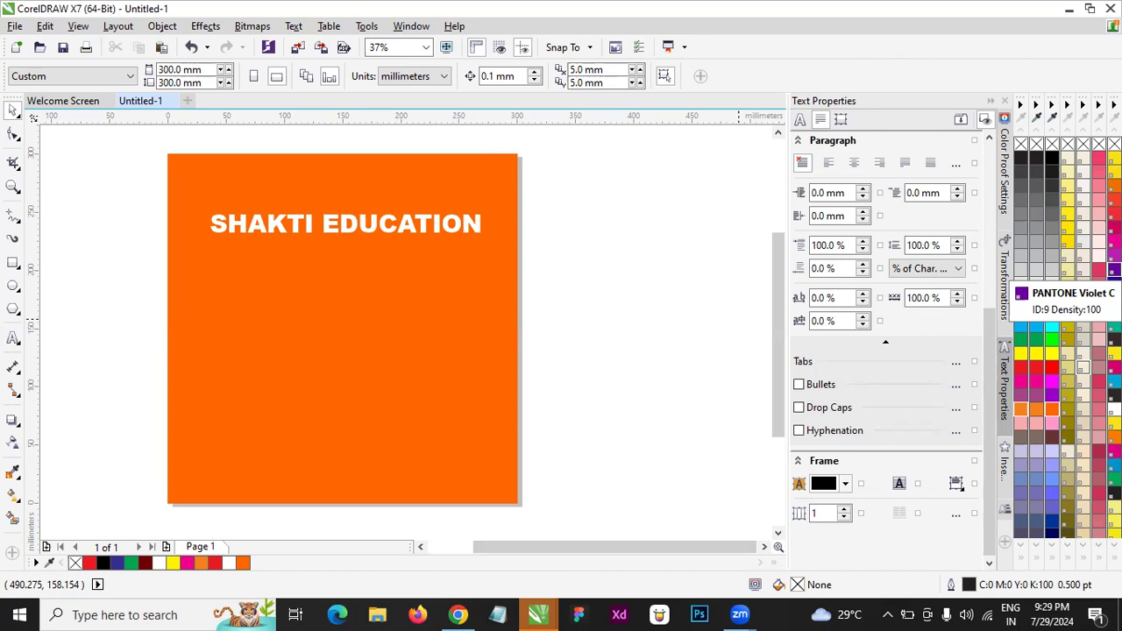
# - Delete the white SHAKTI EDUCATION heading and the orange background rectangle to empty the page
pyautogui.click(430, 242)
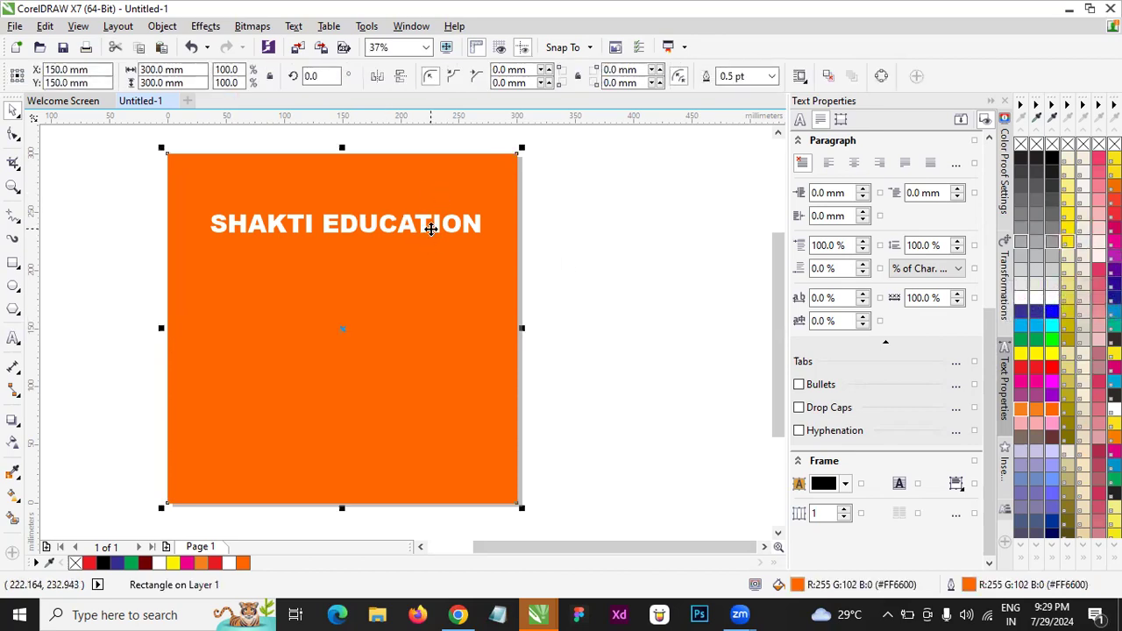
pyautogui.click(543, 231)
pyautogui.click(443, 225)
pyautogui.click(457, 258)
pyautogui.click(407, 232)
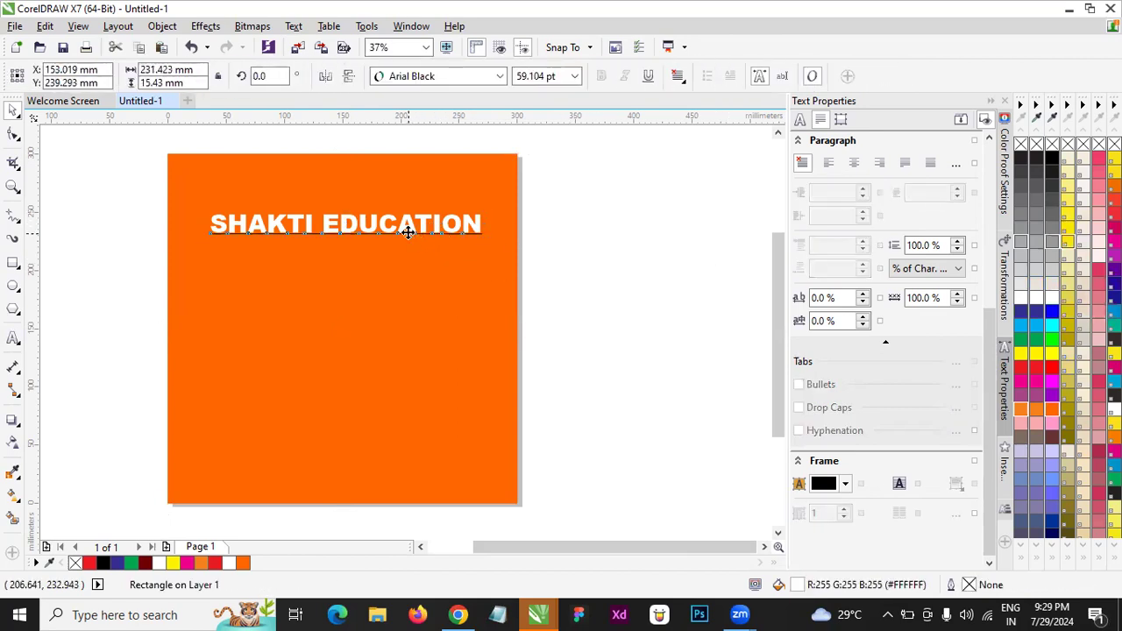
pyautogui.press('Delete')
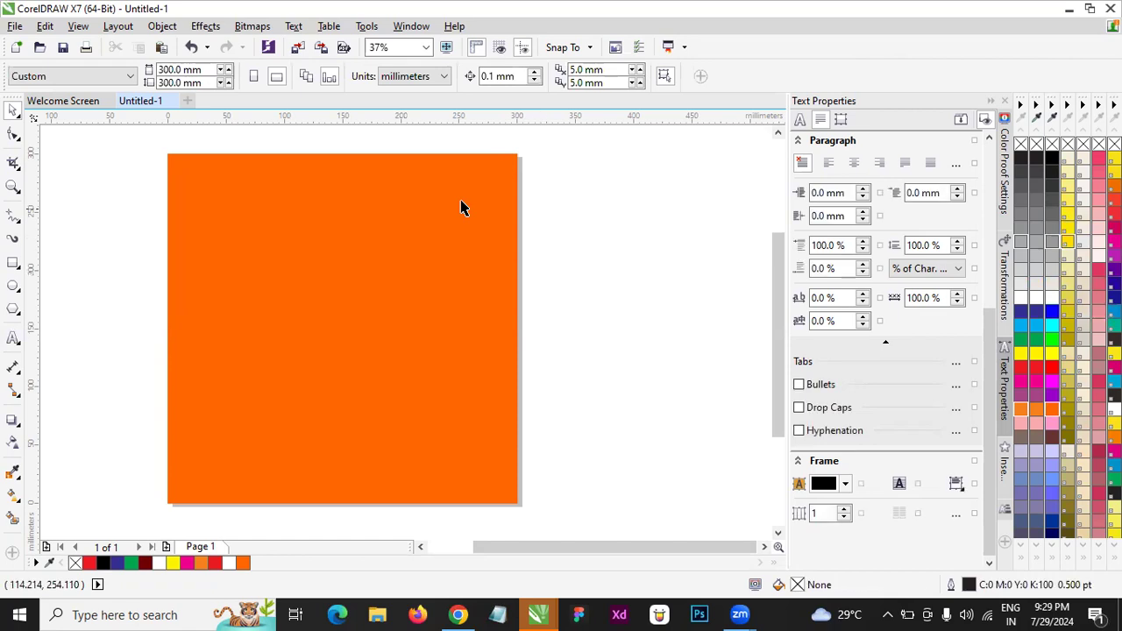
pyautogui.click(462, 202)
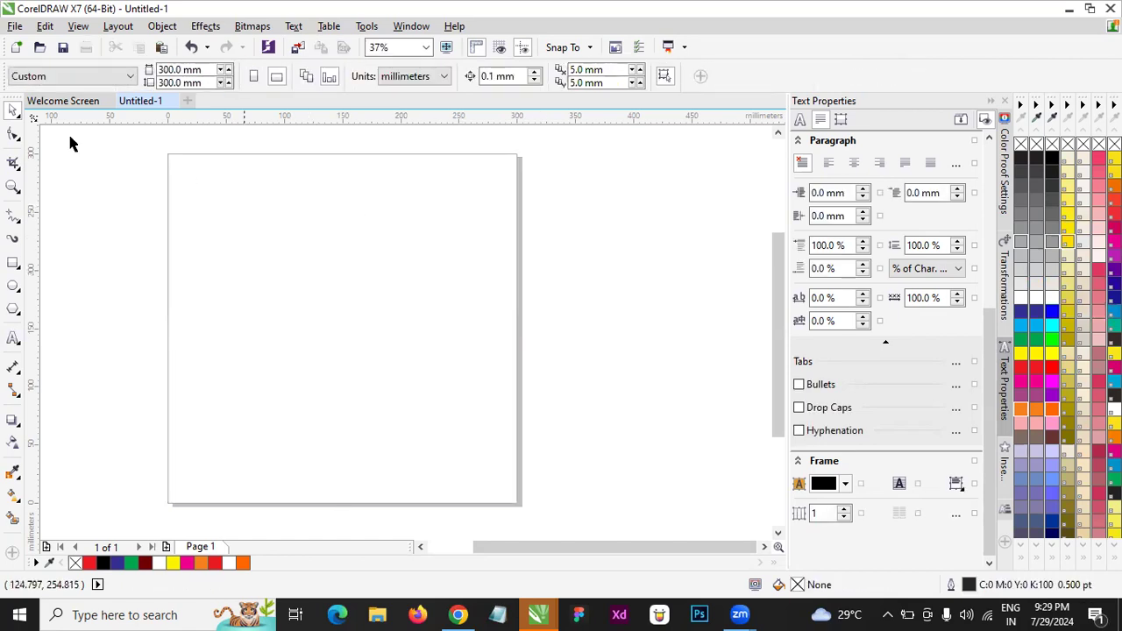
# - Open the recent document new graphic batch.cdr, dismissing the program's not-responding dialog while it loads
pyautogui.click(74, 100)
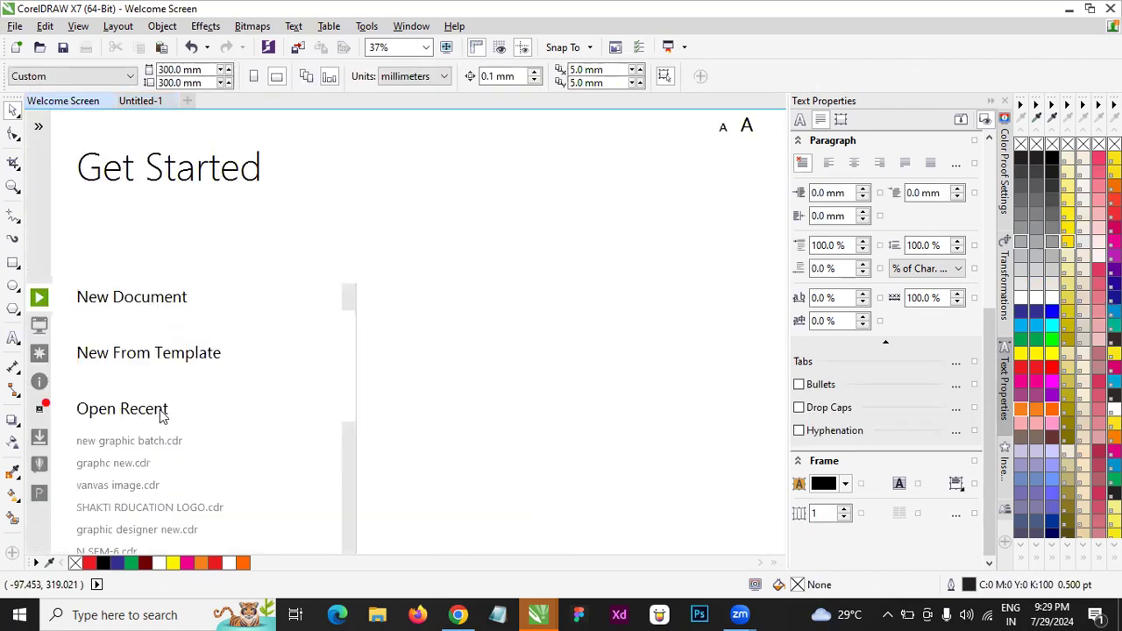
pyautogui.scroll(-3, 106, 472)
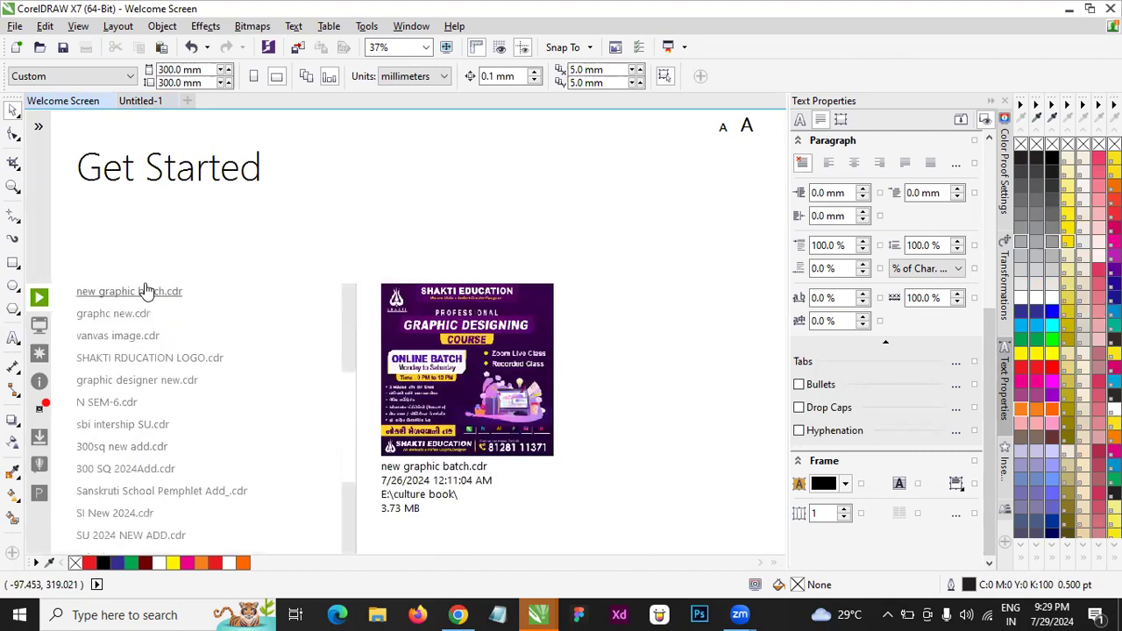
pyautogui.scroll(3, 149, 333)
pyautogui.click(129, 387)
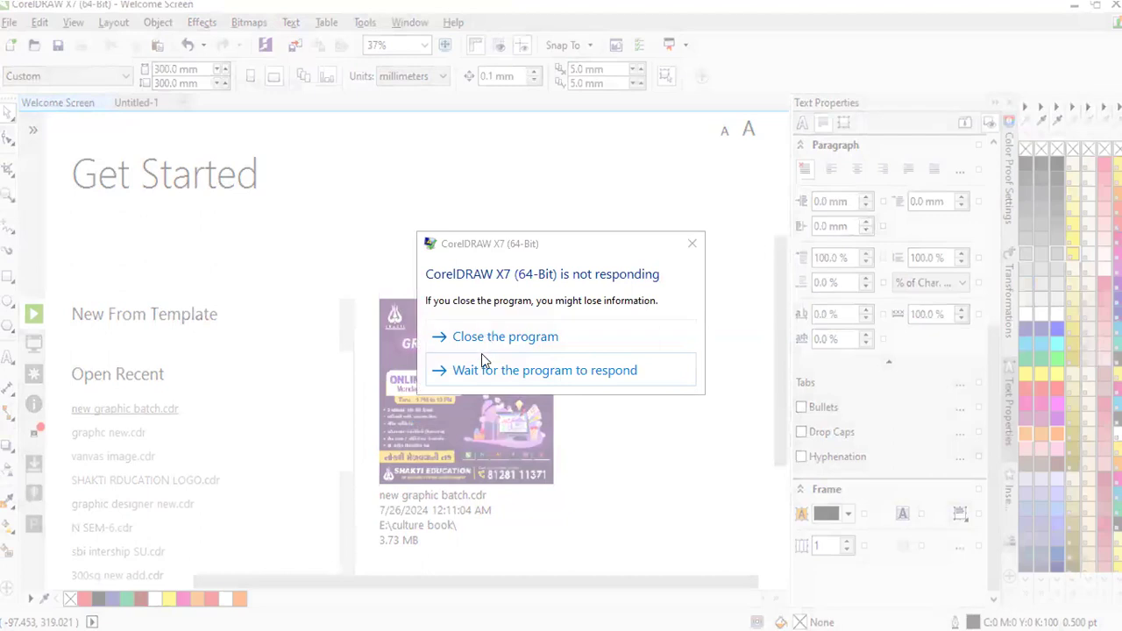
pyautogui.click(691, 244)
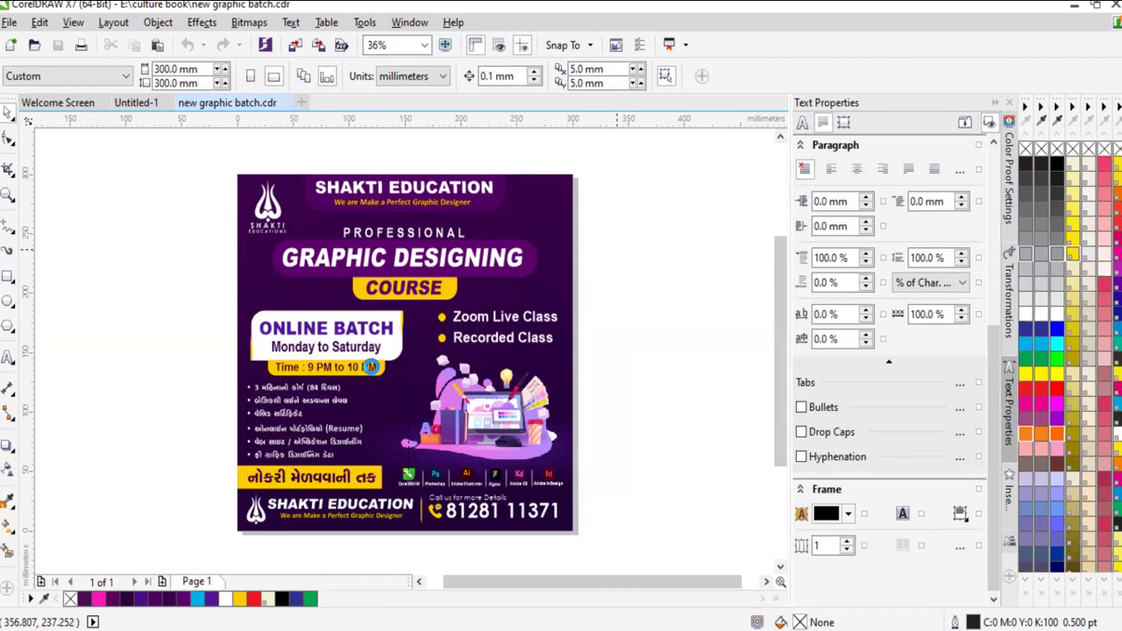
# - Examine the upper part of the graphic designing course poster, around its heading banners and purple background
pyautogui.scroll(-2, 372, 367)
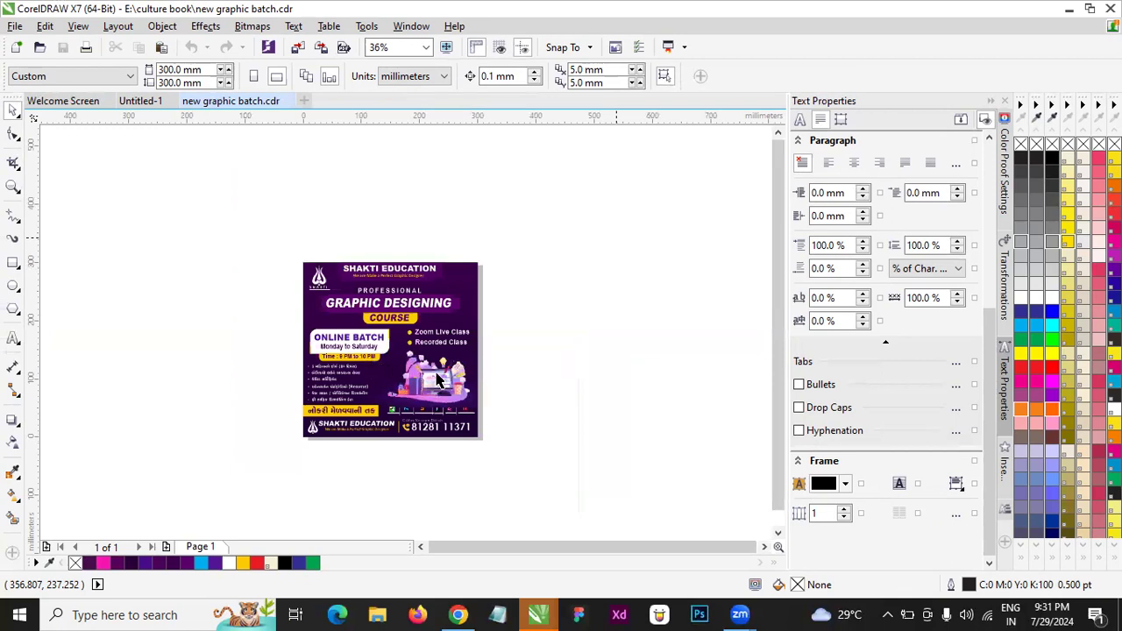
pyautogui.moveTo(539, 614)
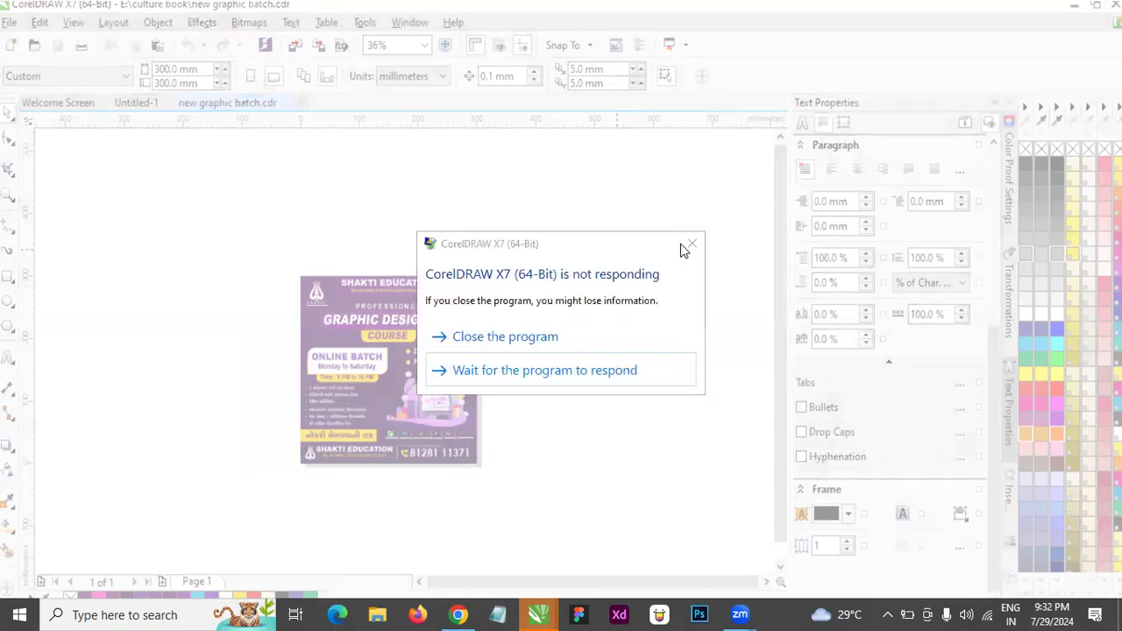
pyautogui.click(683, 241)
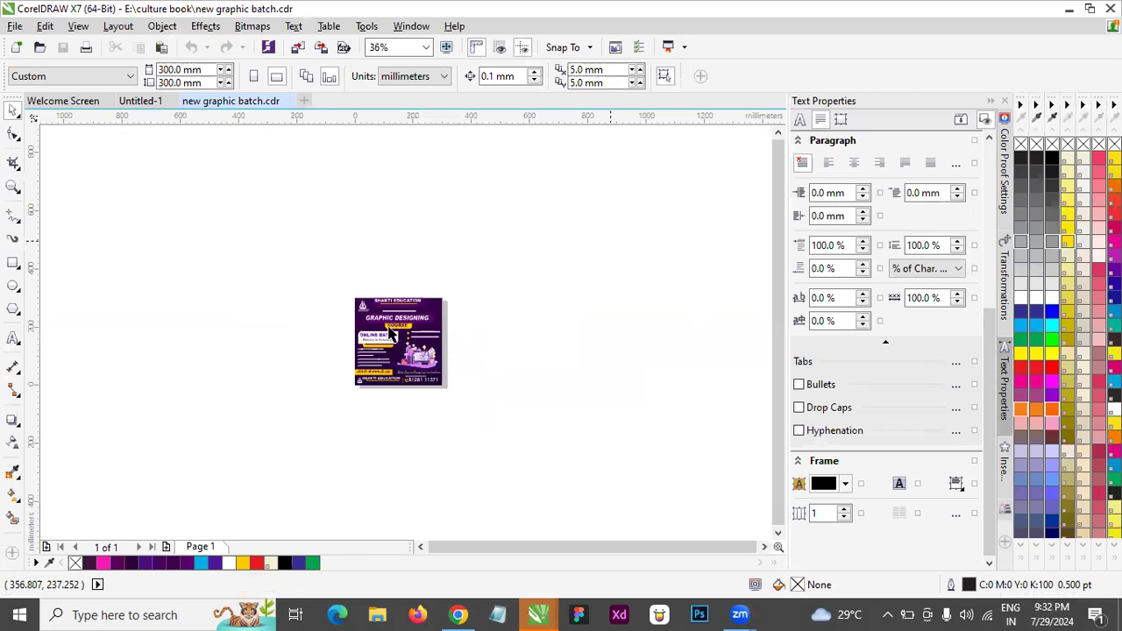
pyautogui.scroll(3, 392, 334)
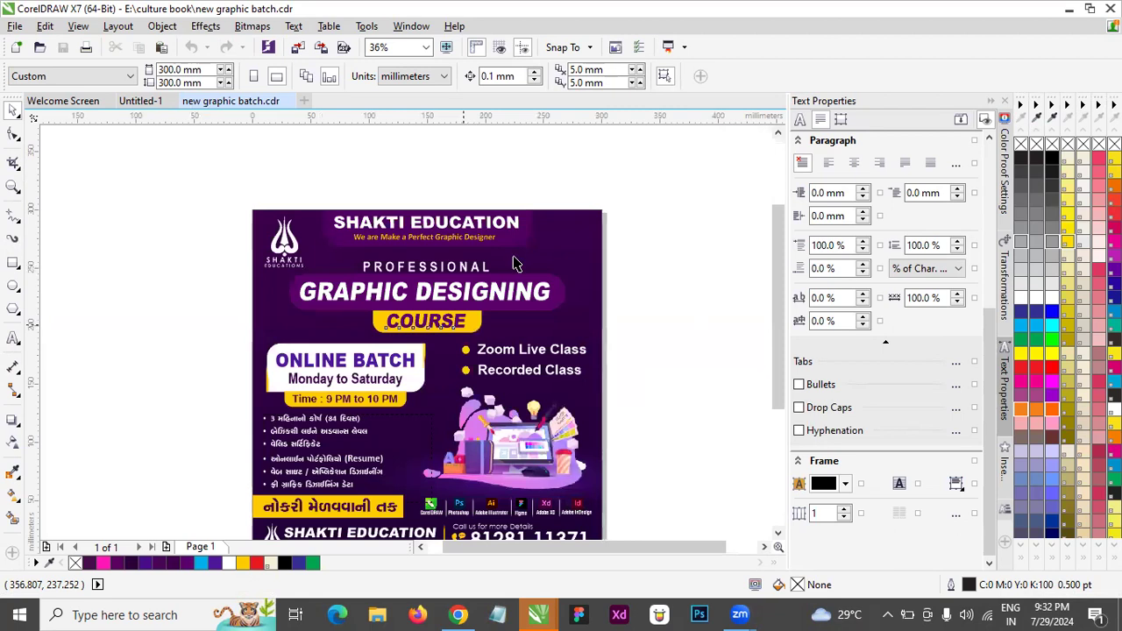
pyautogui.scroll(2, 644, 233)
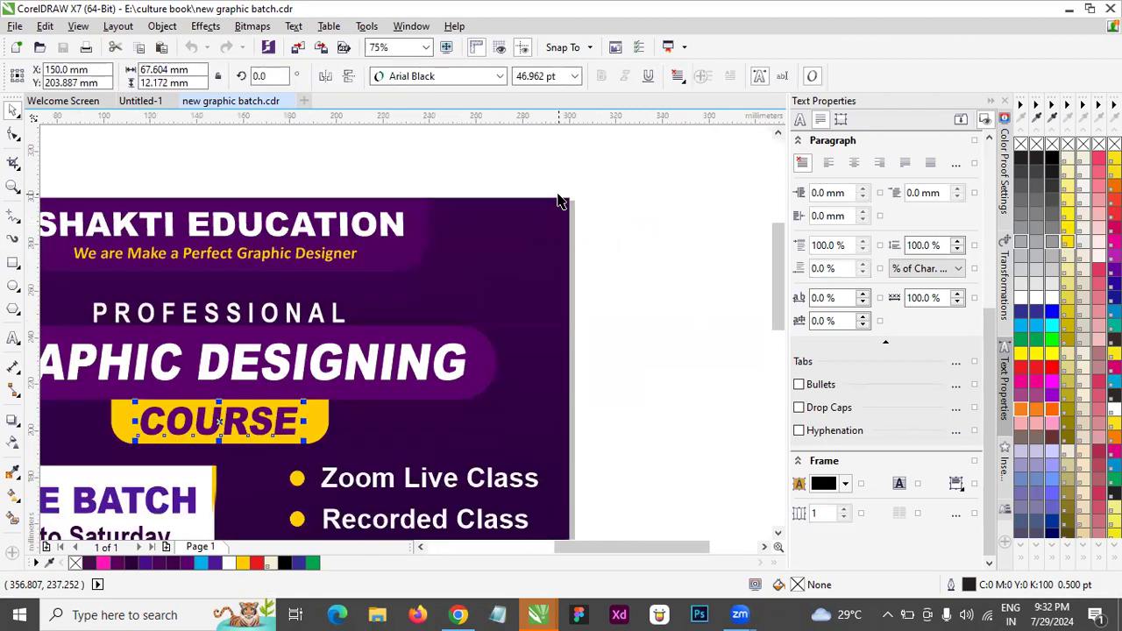